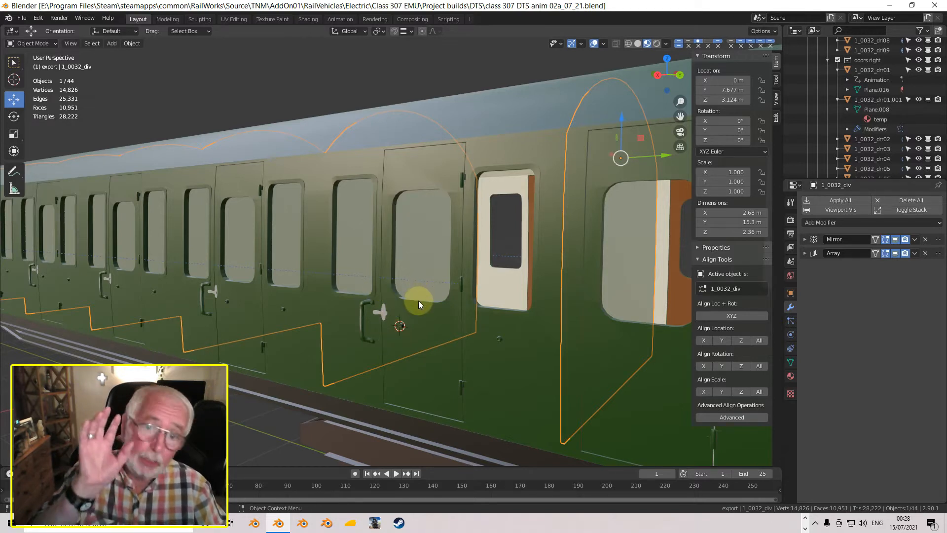
Examine the carriage's side windows, doors and body shell up close, and view the whole selected body from outside.
scroll(419, 302, "up", 2)
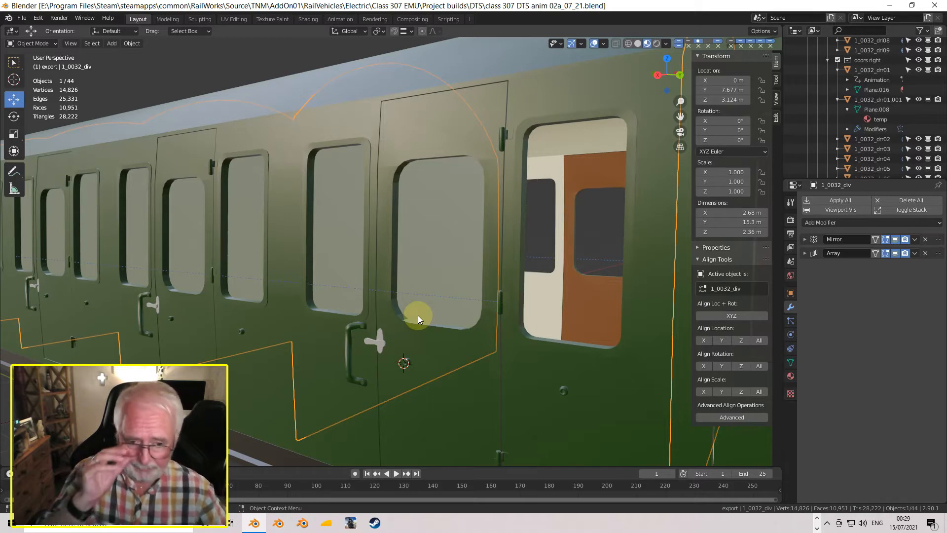
middle_click_drag(401, 333, 463, 329)
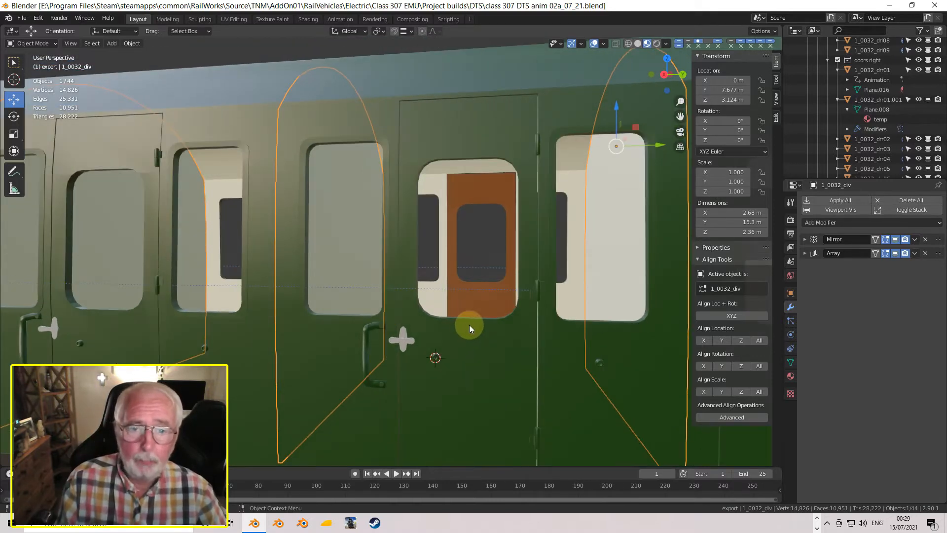
scroll(475, 319, "up", 5)
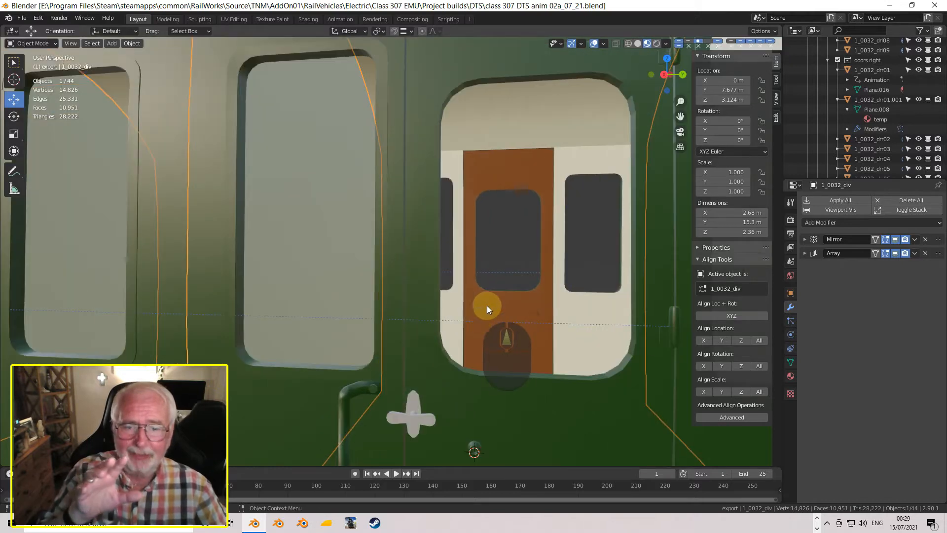
scroll(492, 314, "down", 2)
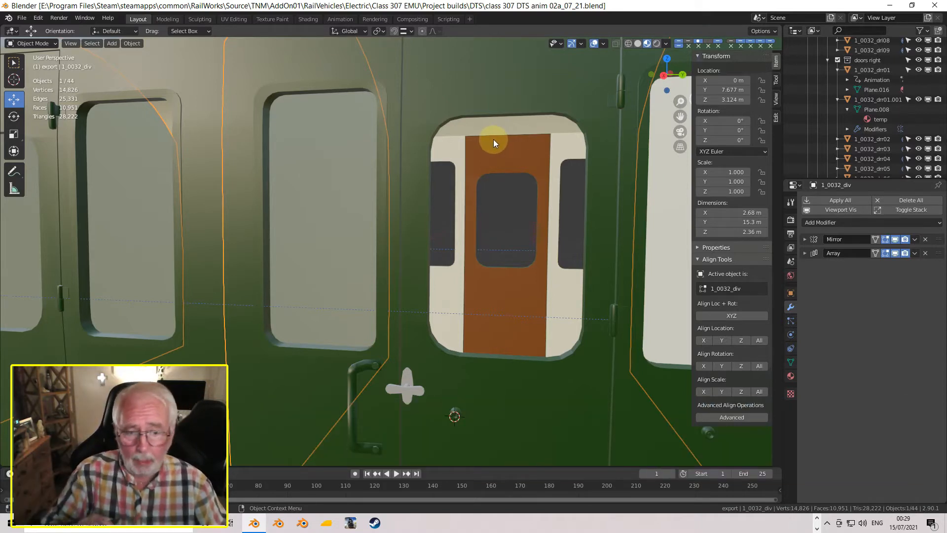
scroll(503, 139, "down", 5)
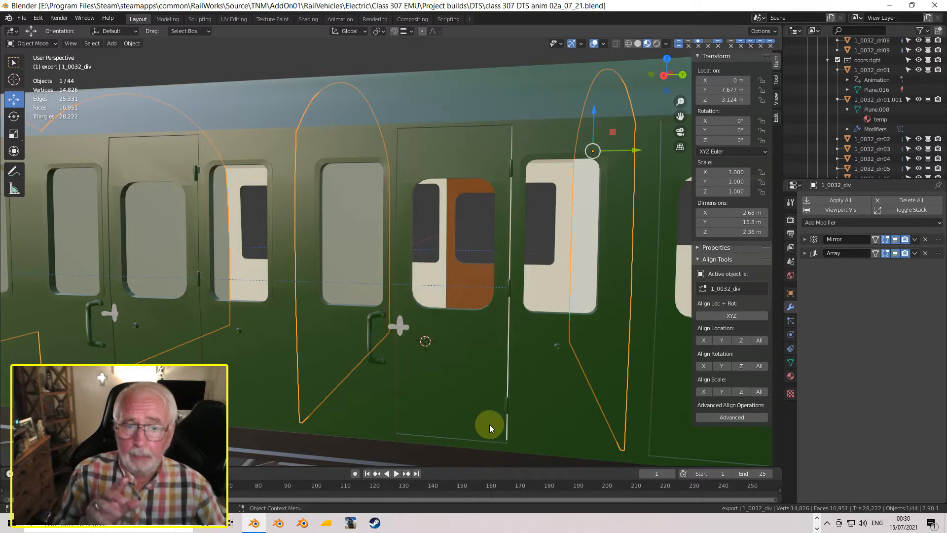
left_click(502, 90)
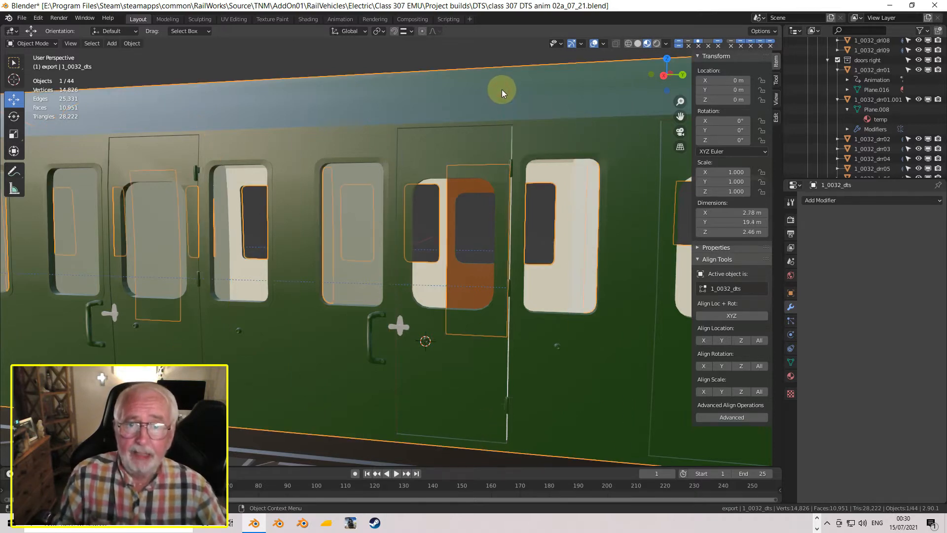
scroll(516, 217, "down", 4)
middle_click_drag(511, 223, 464, 245)
scroll(464, 244, "down", 6)
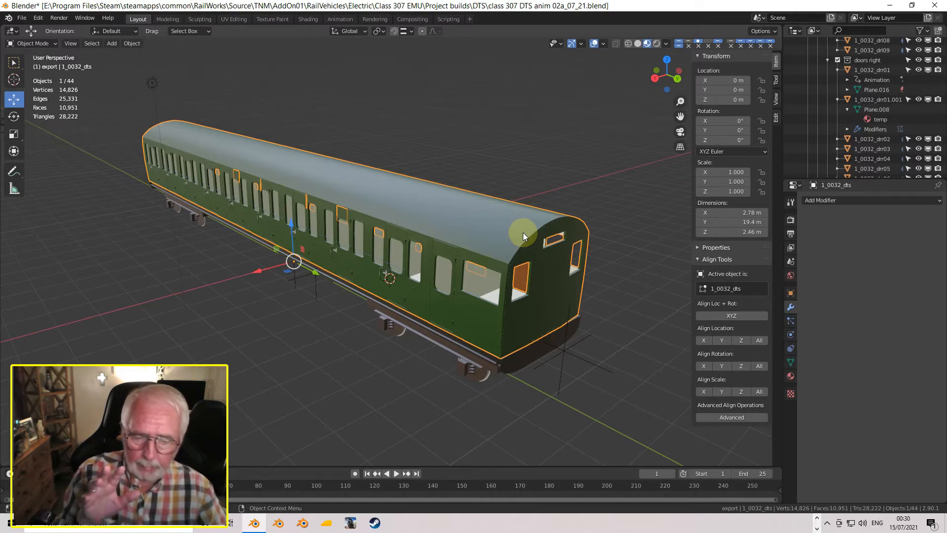
scroll(839, 139, "down", 8)
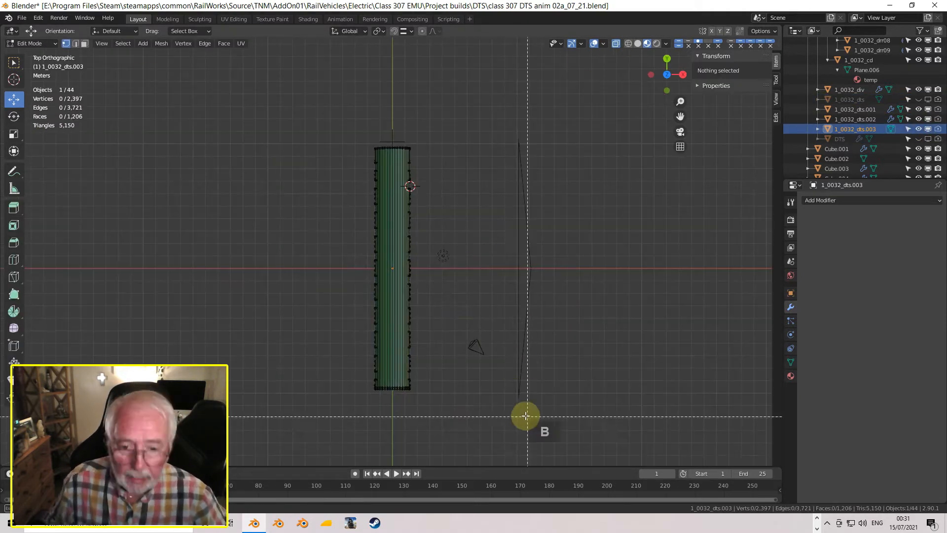
Box-select the unwanted body geometry from the top view, and select the edge loop along the end wall's curved outer rim.
key("b")
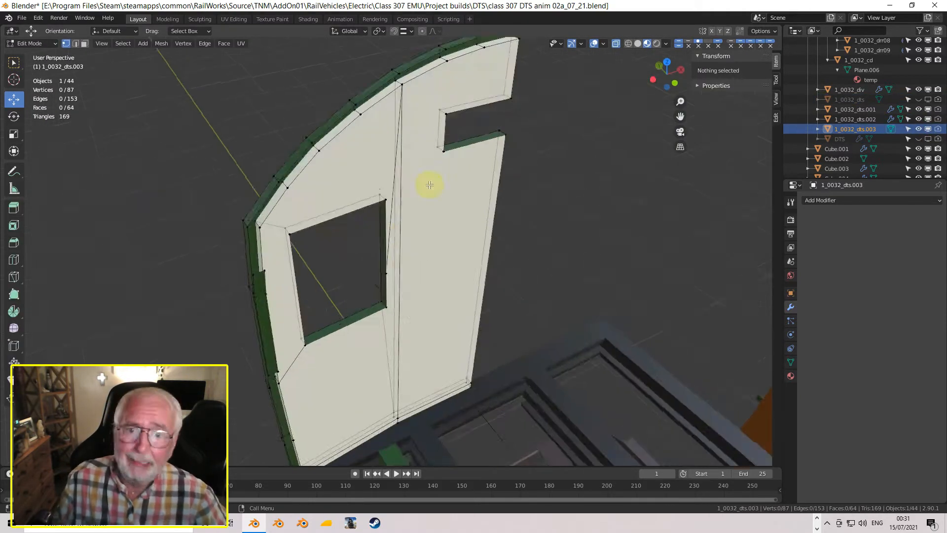
middle_click_drag(430, 185, 341, 201)
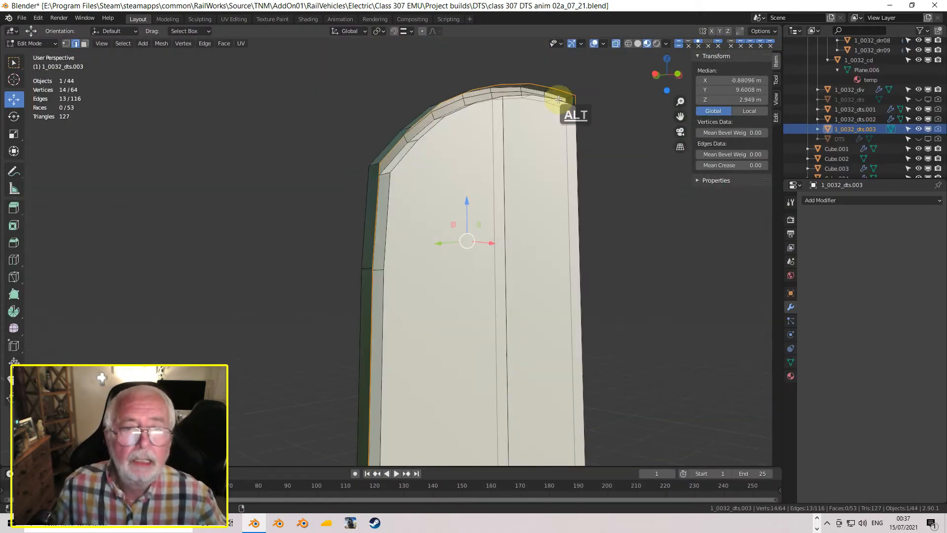
left_click(571, 74, "alt+shift")
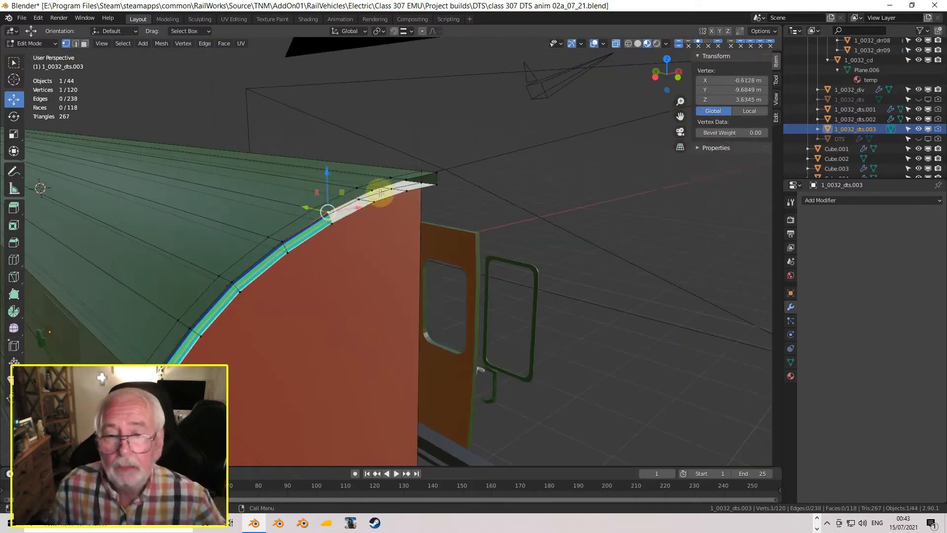
Select the vertices along the rim between the roof and end wall to fill its missing faces.
left_click(356, 179, "shift")
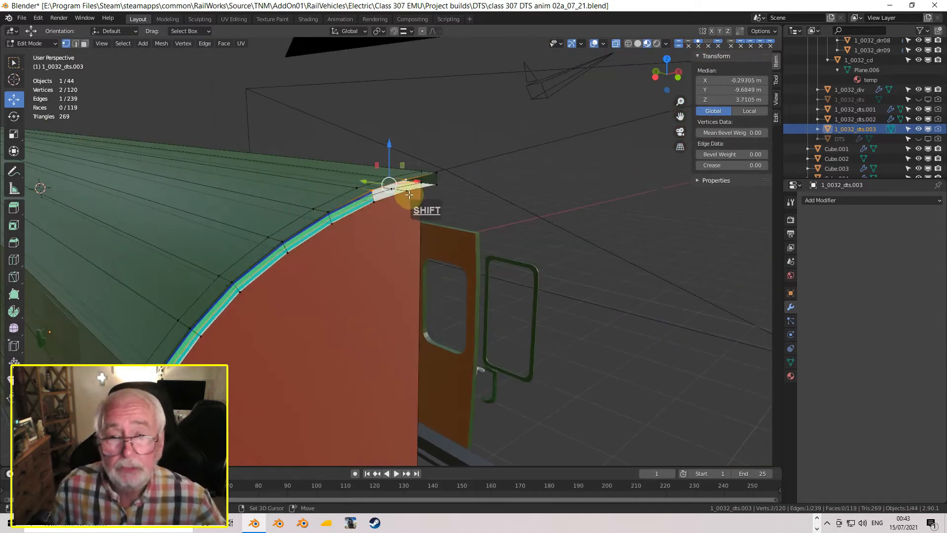
left_click(420, 211, "shift")
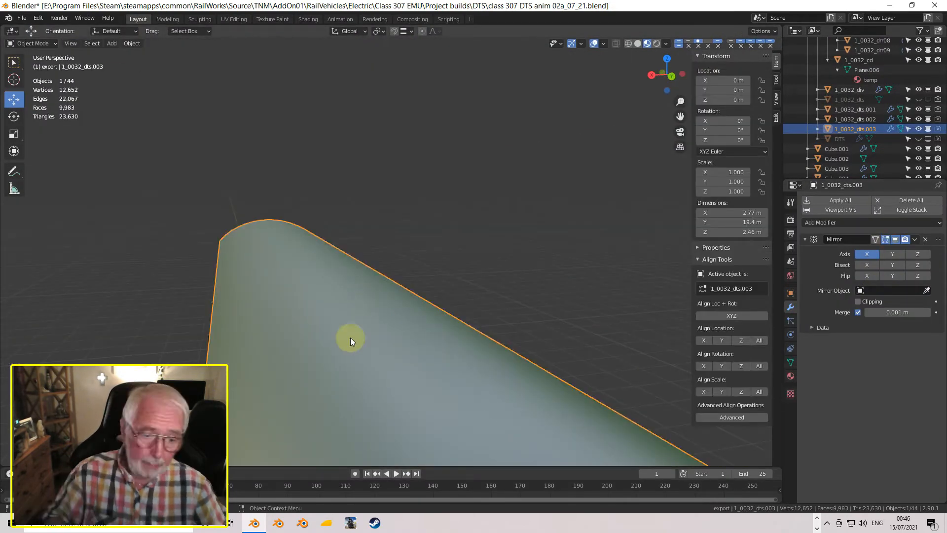
Rename the plain body object 1_0032_dts.003 as 1_0032_dts_RAW.
scroll(366, 322, "down", 8)
mouse_move(408, 331)
middle_mouse_down()
mouse_move(333, 336)
mouse_move(398, 330)
middle_mouse_up()
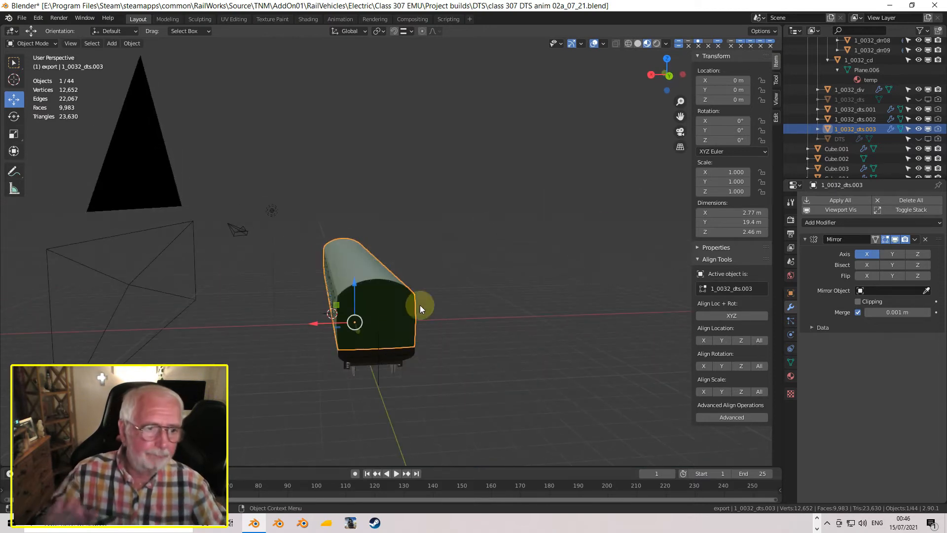
double_click(867, 128)
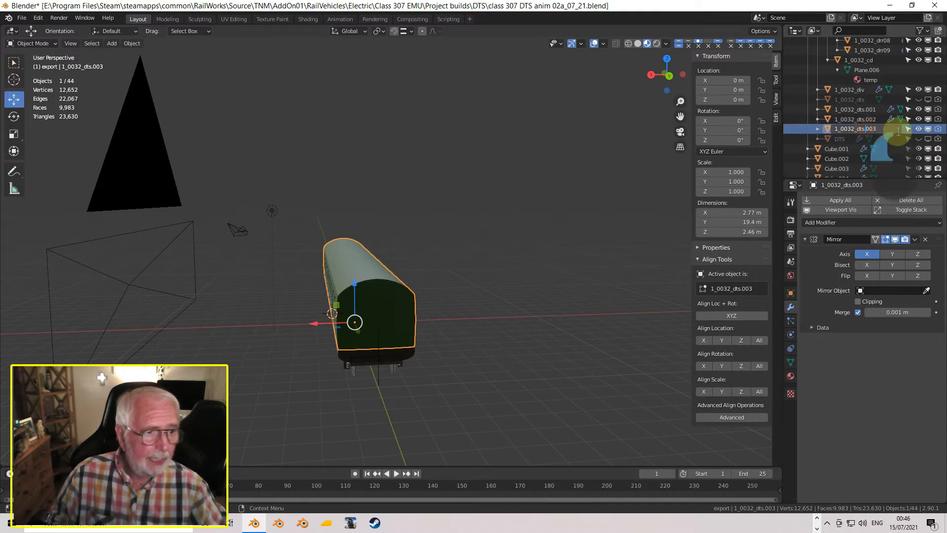
key("BackSpace")
key("BackSpace")
key("BackSpace")
key("BackSpace")
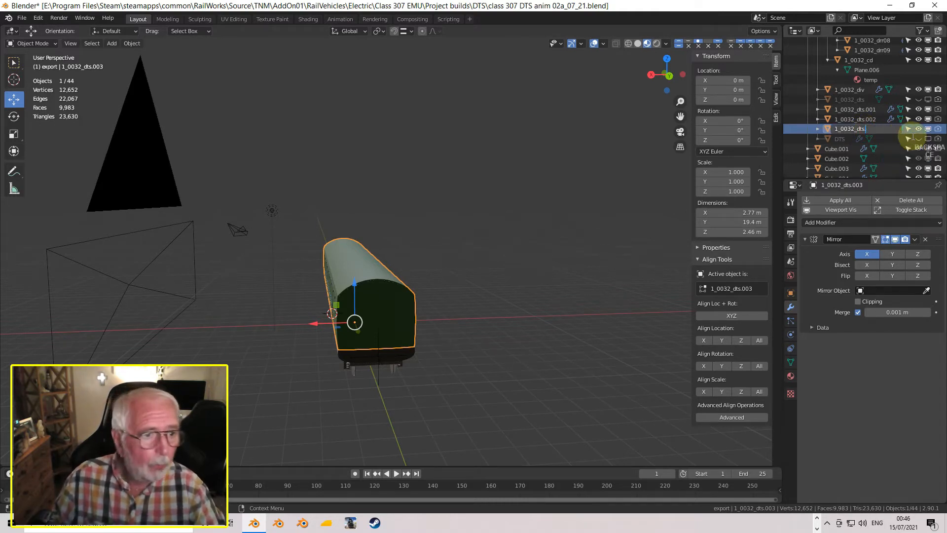
type("_RAW")
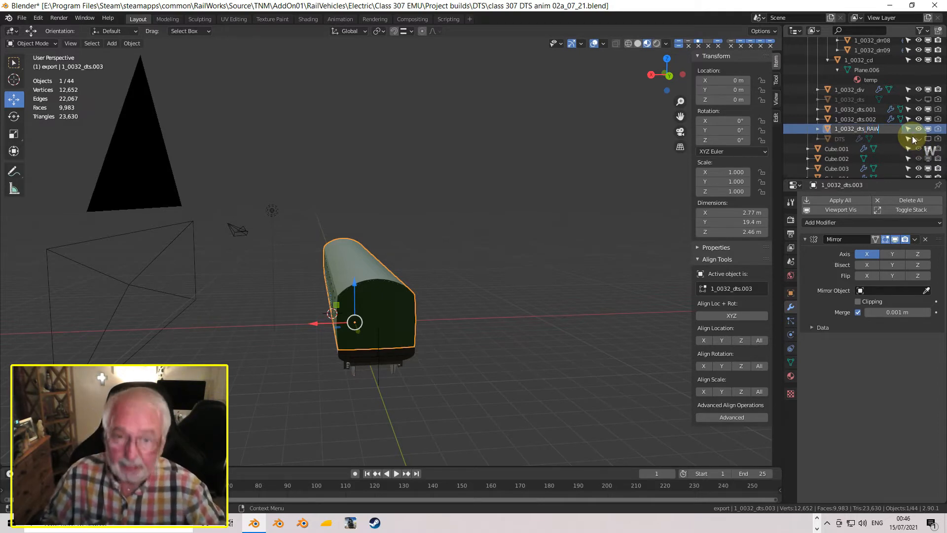
key("Return")
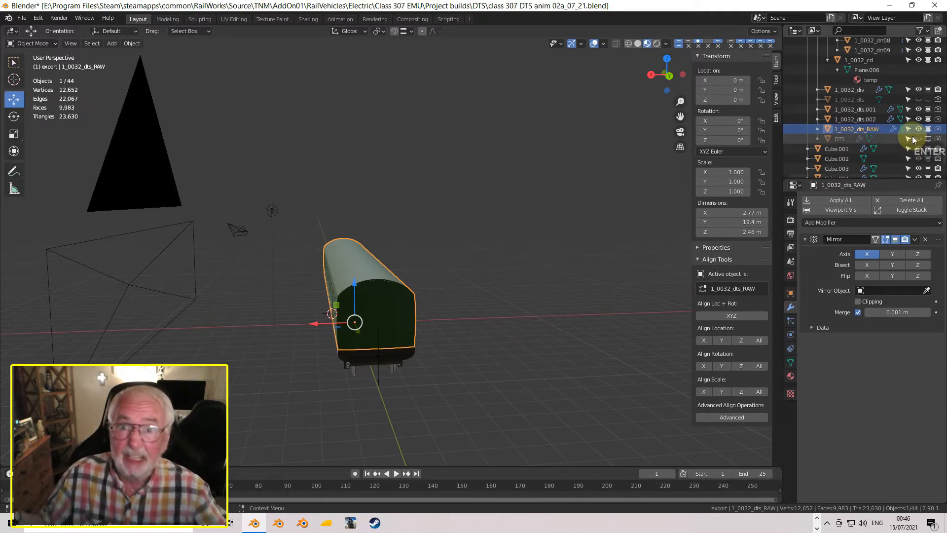
Add three Boolean modifiers below the Mirror modifier on the 1_0032_dts_RAW body.
mouse_move(391, 324)
middle_mouse_down()
mouse_move(410, 316)
mouse_move(399, 325)
middle_mouse_up()
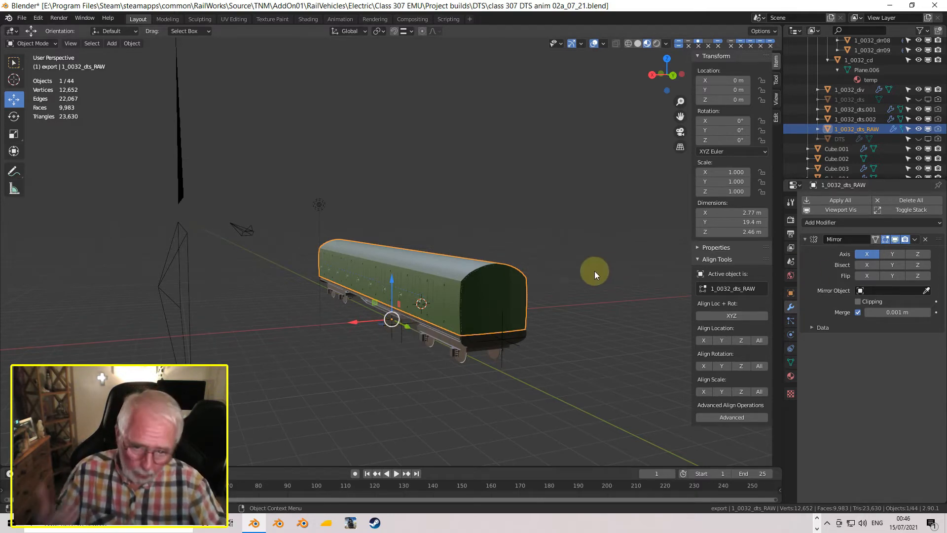
middle_click_drag(592, 272, 540, 261)
left_click(835, 223)
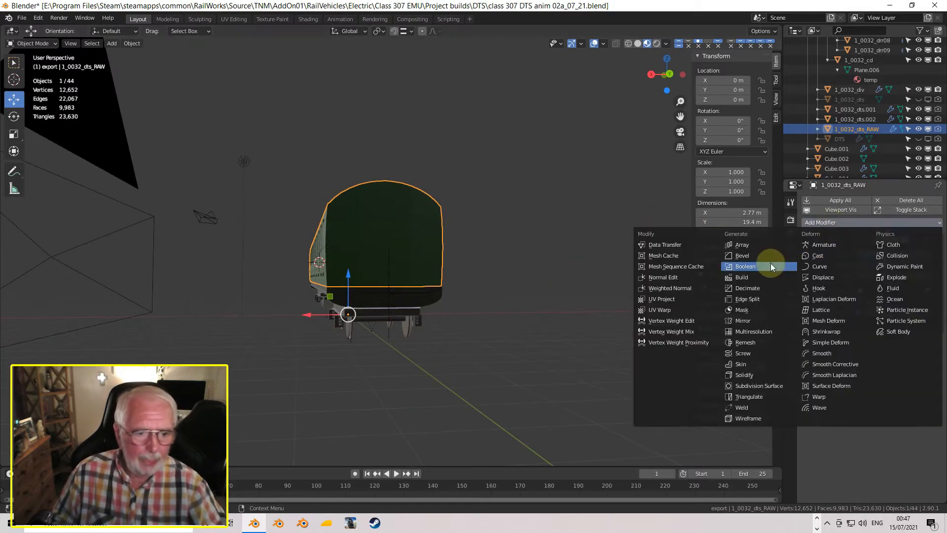
left_click(832, 223)
left_click(771, 266)
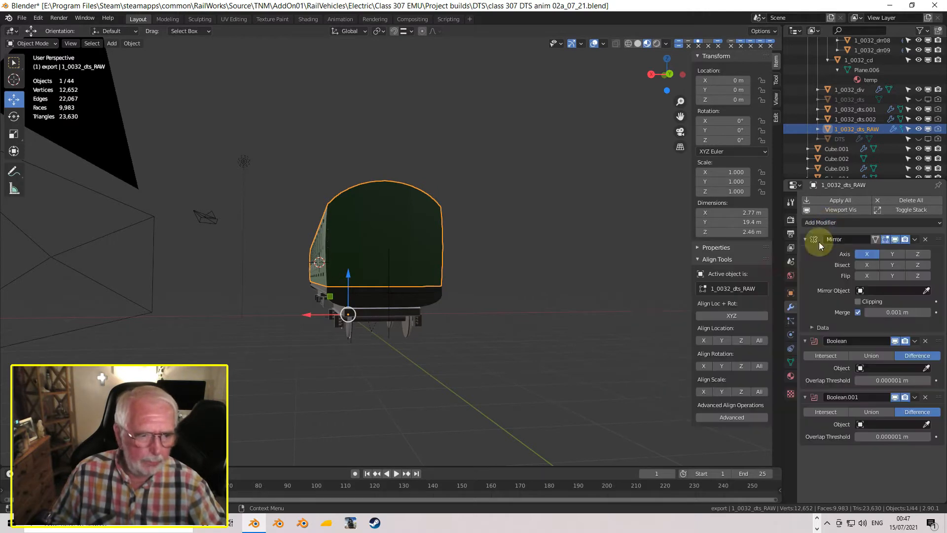
left_click(826, 223)
left_click(776, 263)
Enable the DTS Cutouts collection and expand it to list its cutter objects.
middle_click_drag(609, 264, 422, 200)
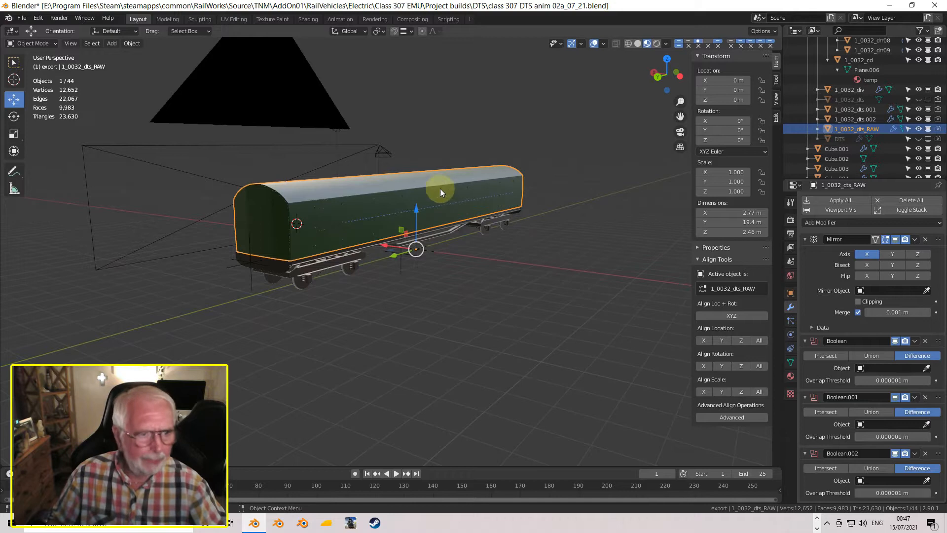
scroll(910, 110, "up", 6)
scroll(912, 102, "up", 10)
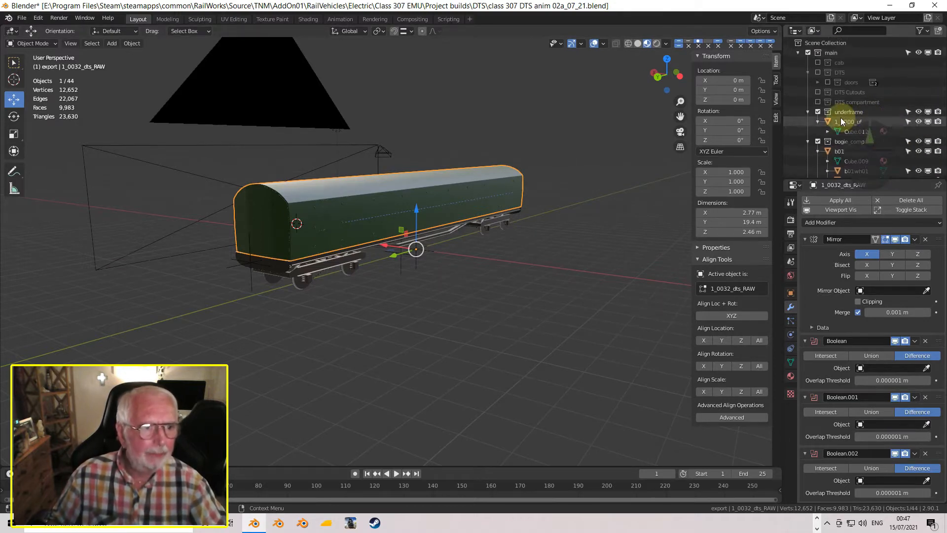
left_click(818, 93)
left_click(808, 93)
scroll(867, 118, "down", 4)
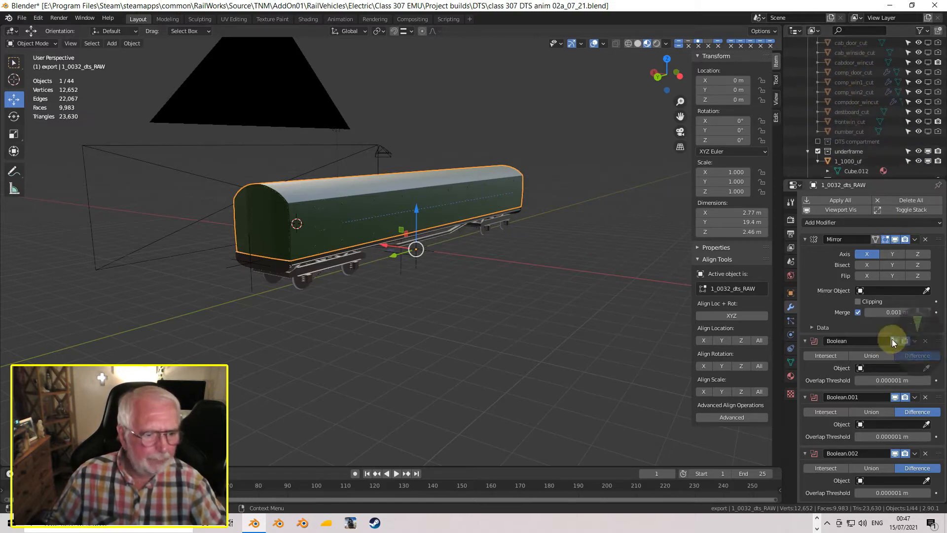
Enable comp_door_cut, comp_win1_cut and comp_win2_cut in the viewport, and select the door cutters to check their position along the body.
left_click(857, 74)
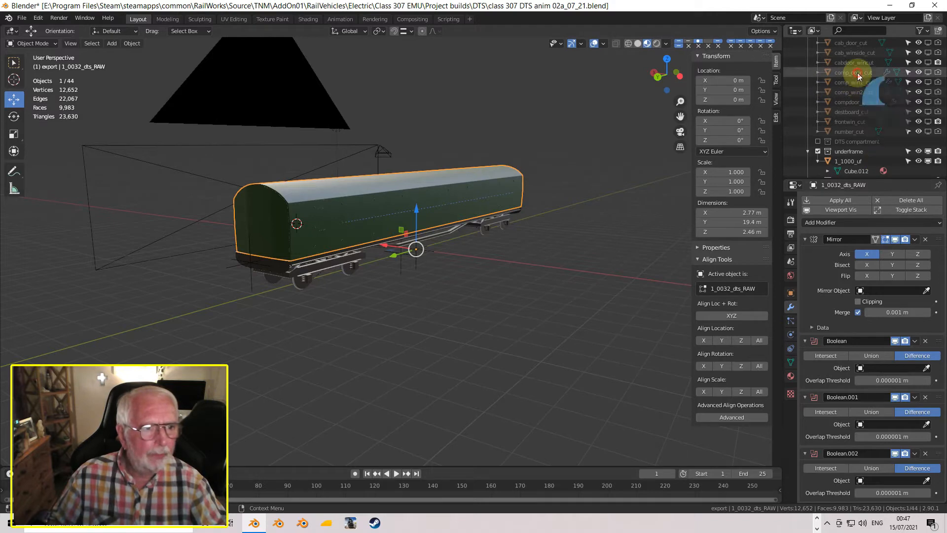
left_click(928, 73)
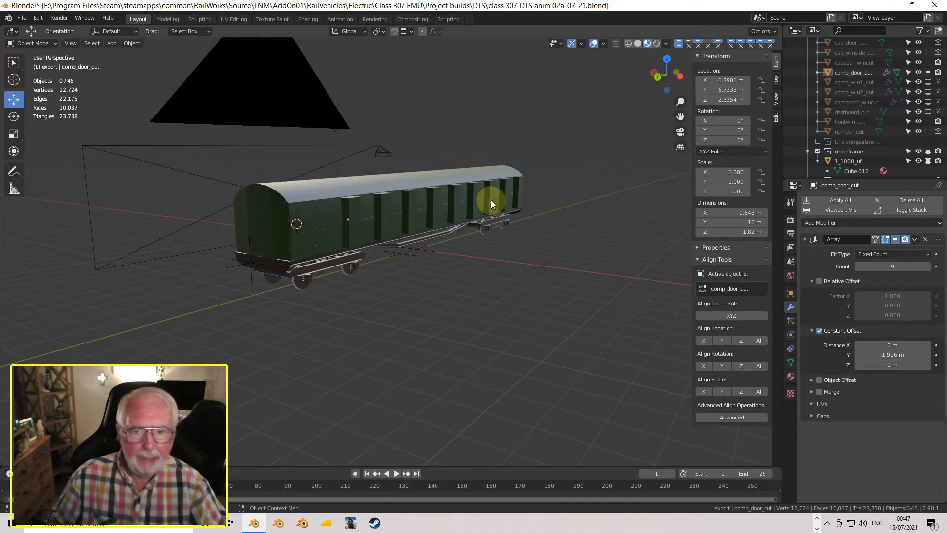
left_click(442, 173)
left_click(927, 82)
left_click(927, 92)
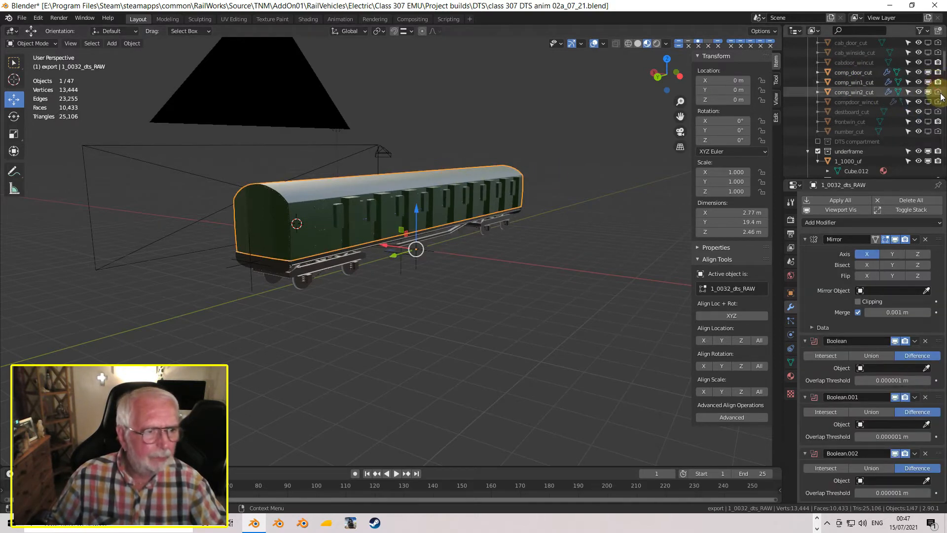
left_click(850, 73)
mouse_move(437, 218)
middle_mouse_down()
mouse_move(387, 245)
mouse_move(420, 218)
middle_mouse_up()
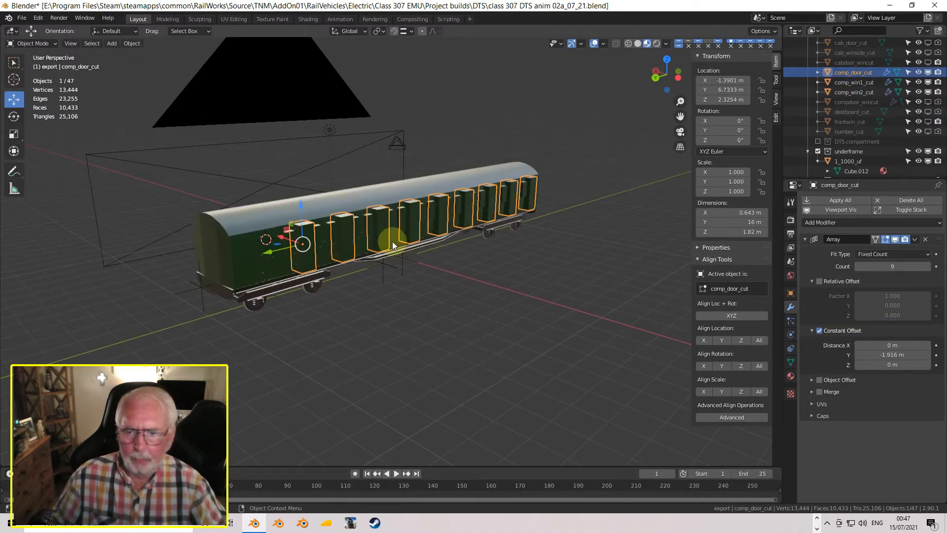
scroll(393, 245, "up", 5)
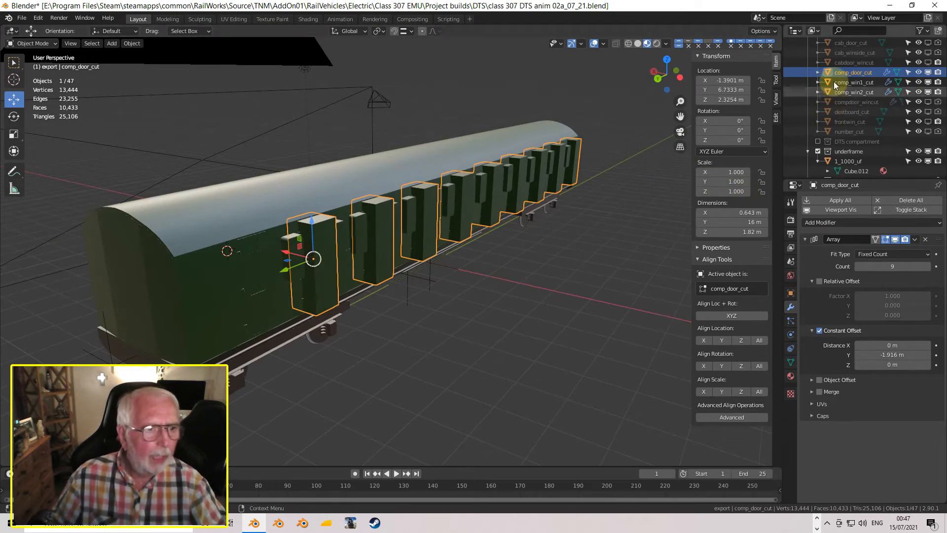
Assign comp_door_cut, comp_win1_cut and comp_win2_cut in that order as the objects of the body's three Boolean modifiers.
left_click(350, 190)
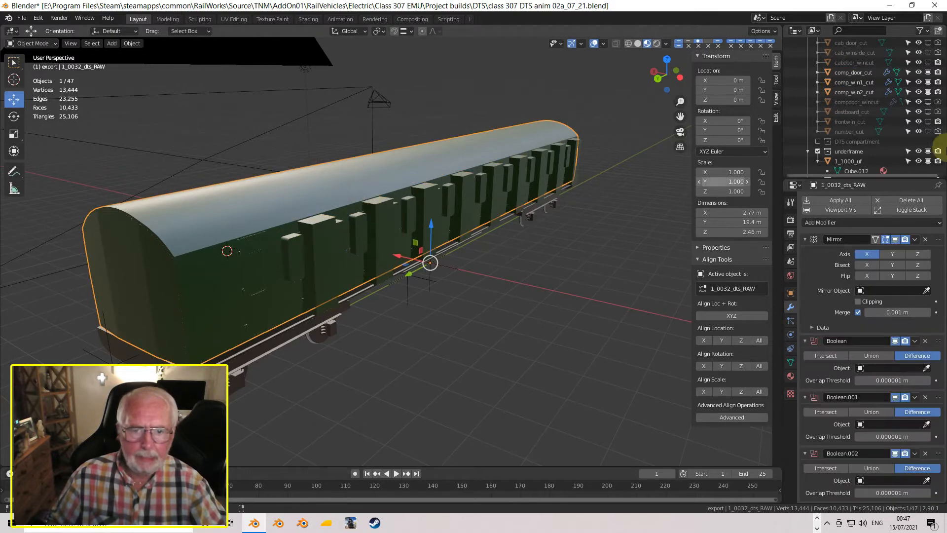
left_click_drag(846, 73, 879, 372)
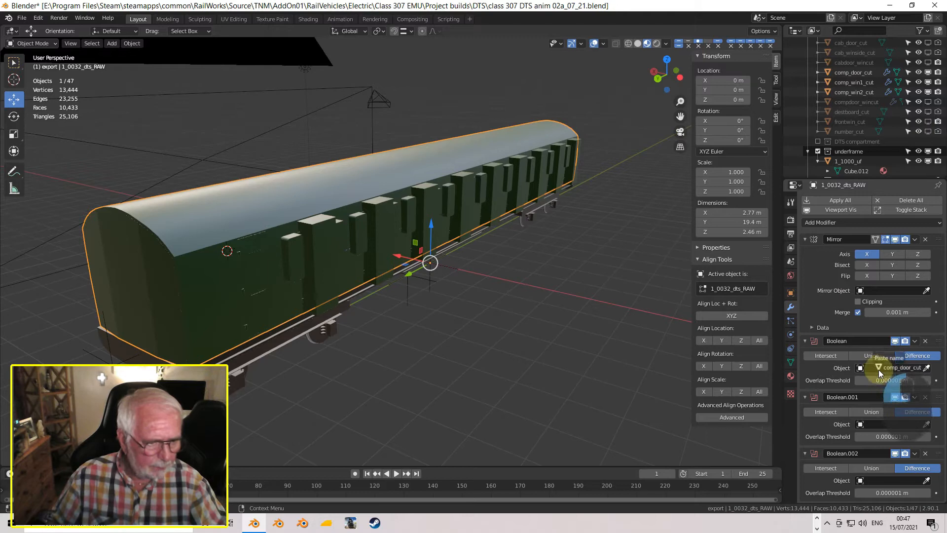
left_click_drag(856, 82, 880, 428)
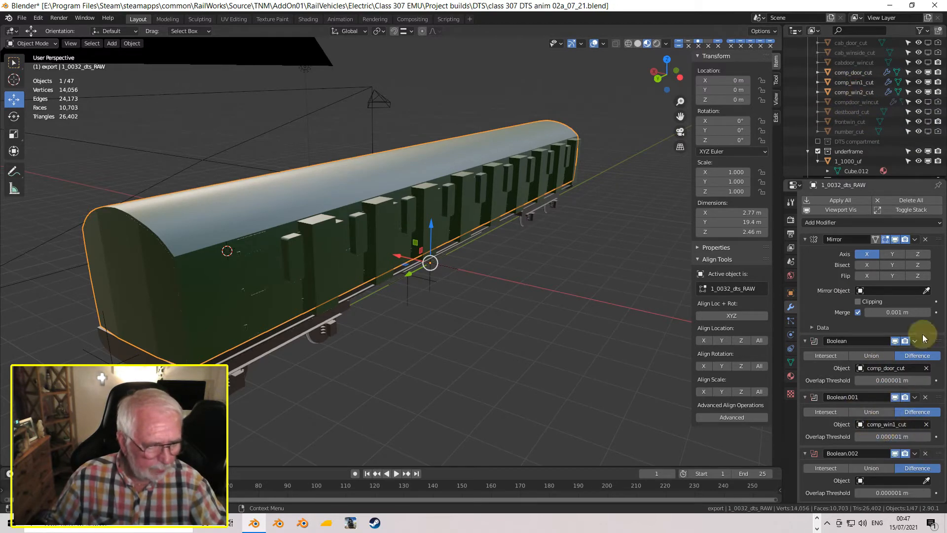
left_click_drag(858, 92, 876, 482)
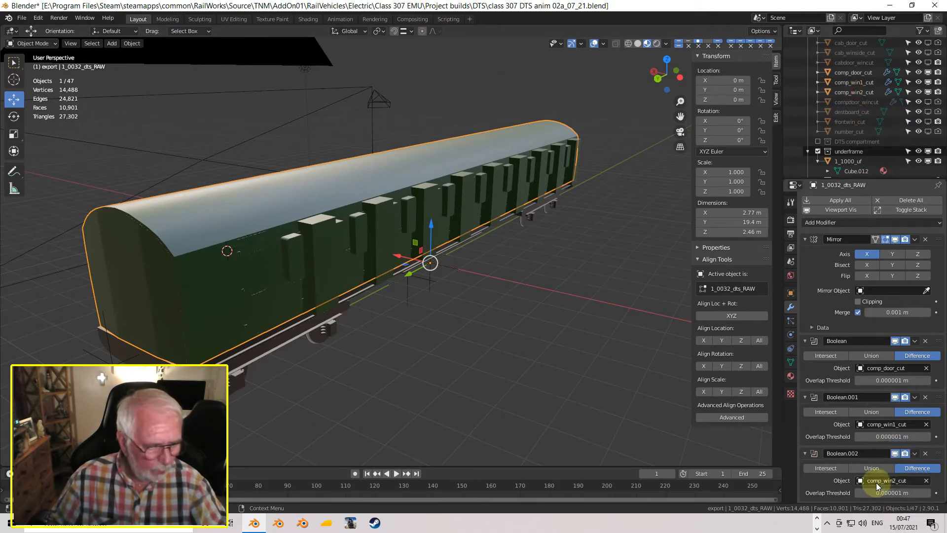
Hide comp_door_cut, comp_win1_cut and comp_win2_cut, disable them in viewports, and check the openings on both sides of the carriage.
left_click(920, 72)
left_click(919, 82)
left_click(919, 92)
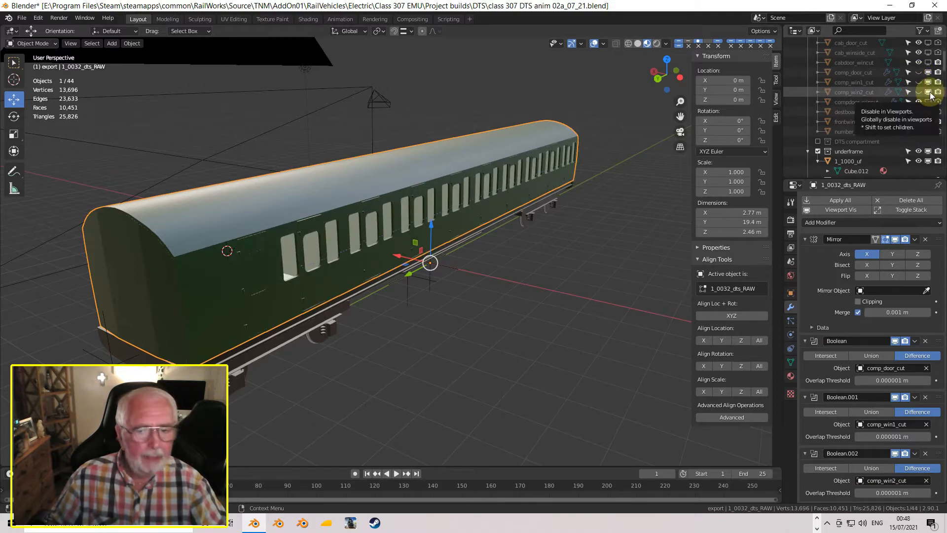
left_click_drag(929, 93, 929, 73)
middle_click_drag(545, 167, 459, 160)
scroll(242, 176, "up", 4)
middle_click_drag(242, 176, 526, 222)
scroll(316, 190, "down", 8)
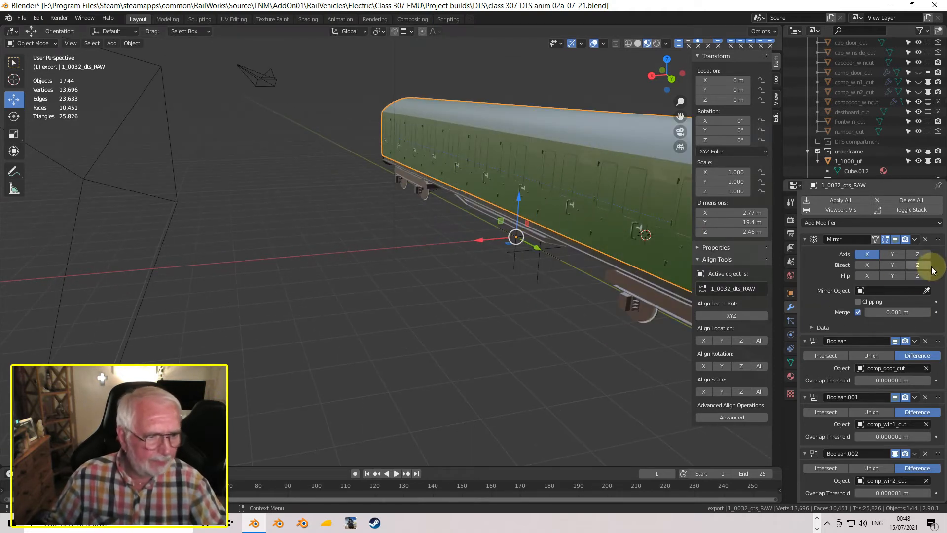
Move the body's Mirror modifier below its three Boolean modifiers and check the openings on both sides of the carriage.
left_click_drag(936, 240, 912, 392)
left_click_drag(944, 511, 925, 408)
middle_click_drag(659, 296, 550, 272)
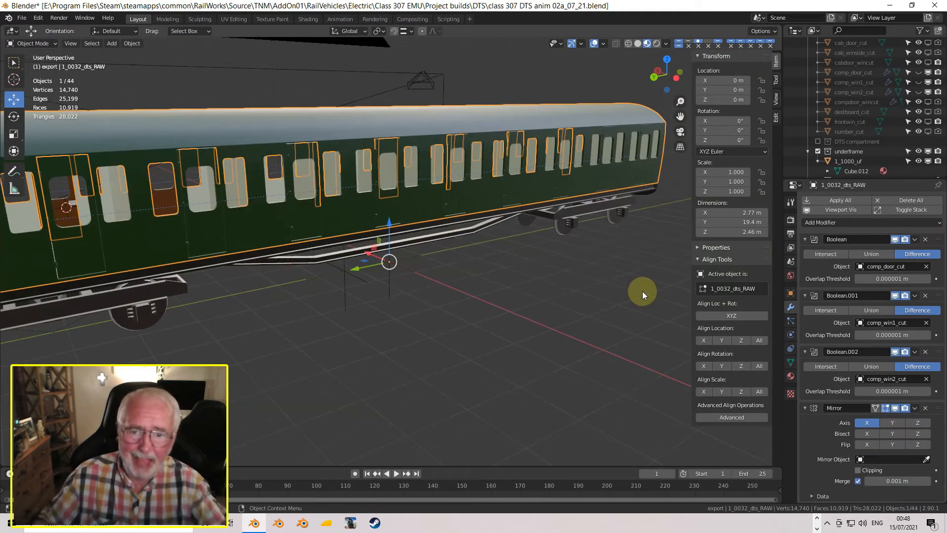
middle_click_drag(371, 263, 326, 294)
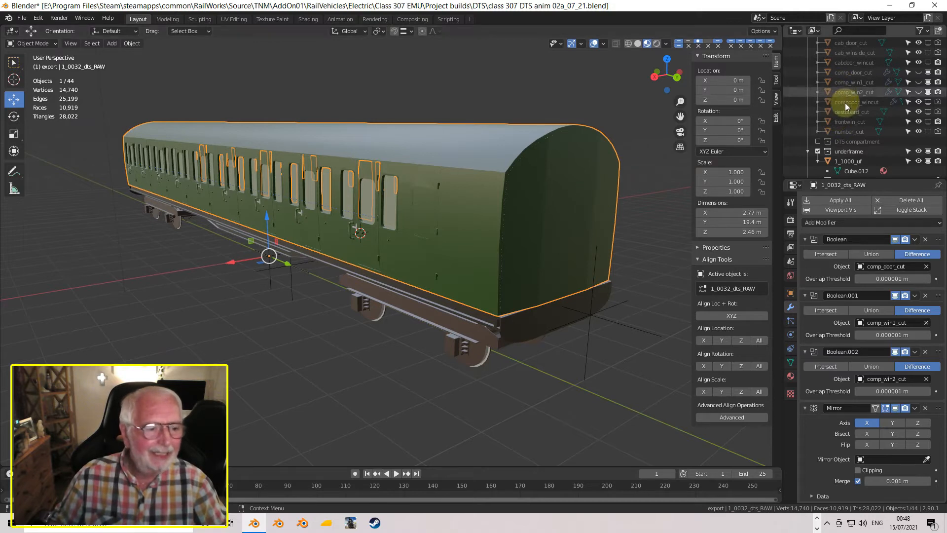
Add two more Boolean modifiers to the carriage body.
left_click(829, 223)
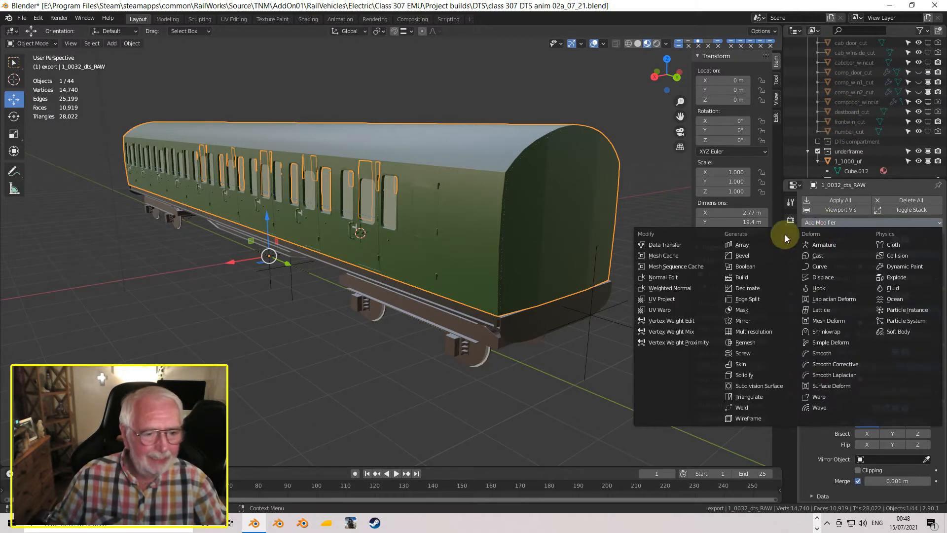
left_click(762, 266)
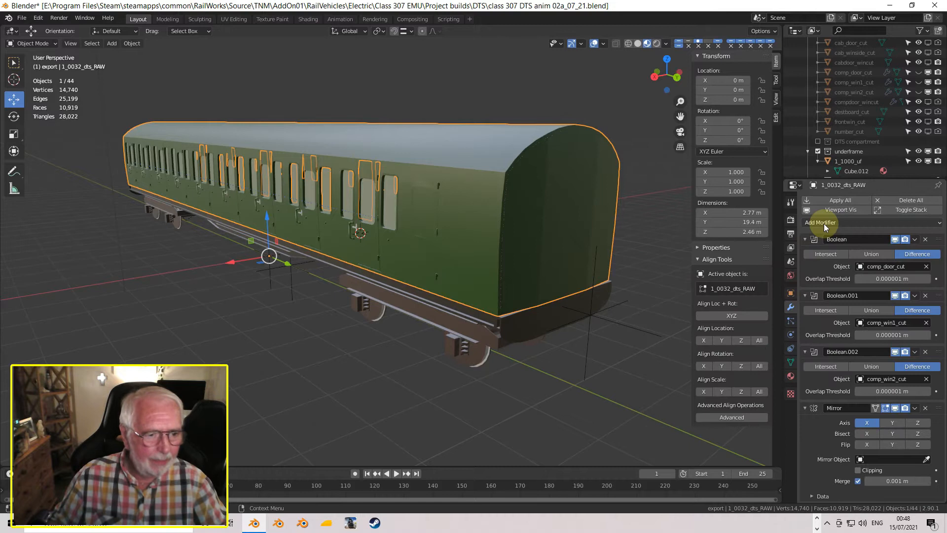
left_click(823, 224)
left_click(762, 267)
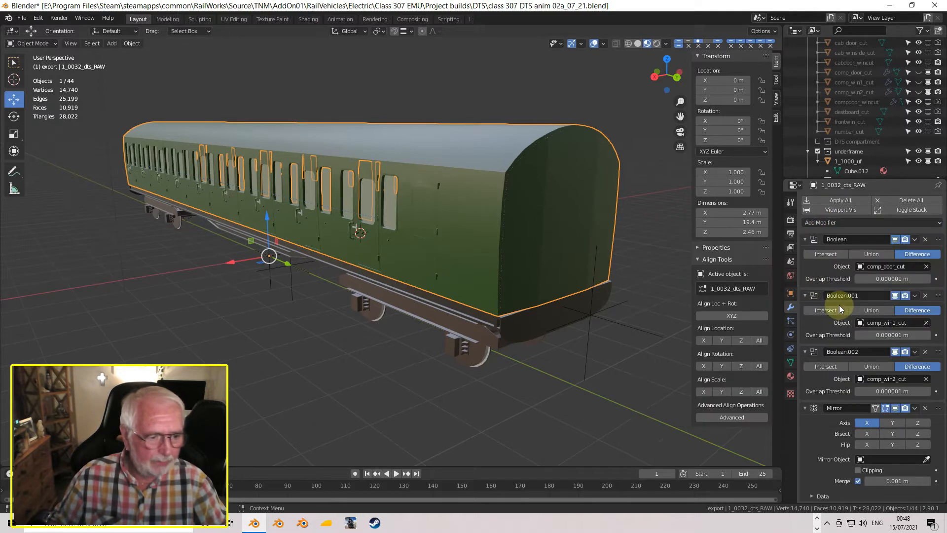
scroll(839, 304, "down", 6)
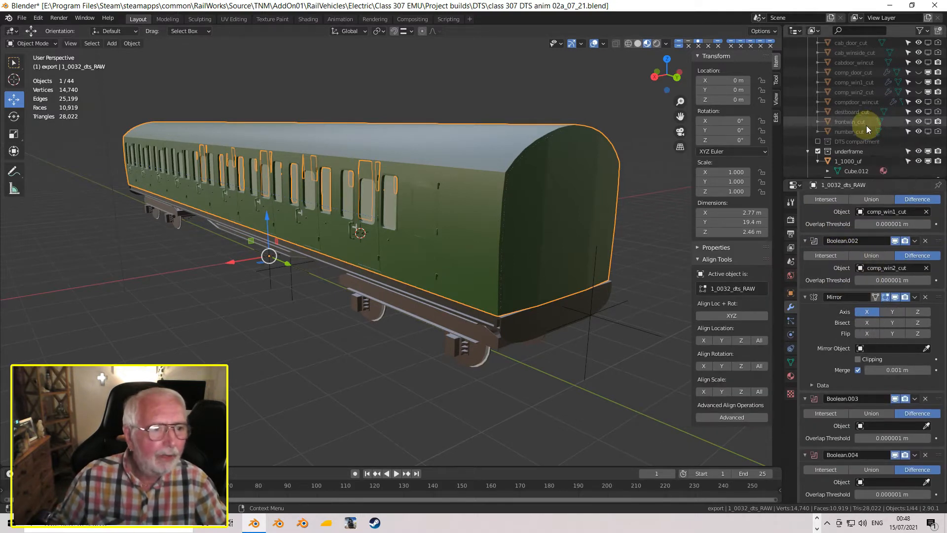
Enable frontwin_cut and destboard_cut in viewports, assign destboard_cut to Boolean.003 and frontwin_cut to Boolean.004, and hide both cutters.
scroll(867, 126, "up", 2)
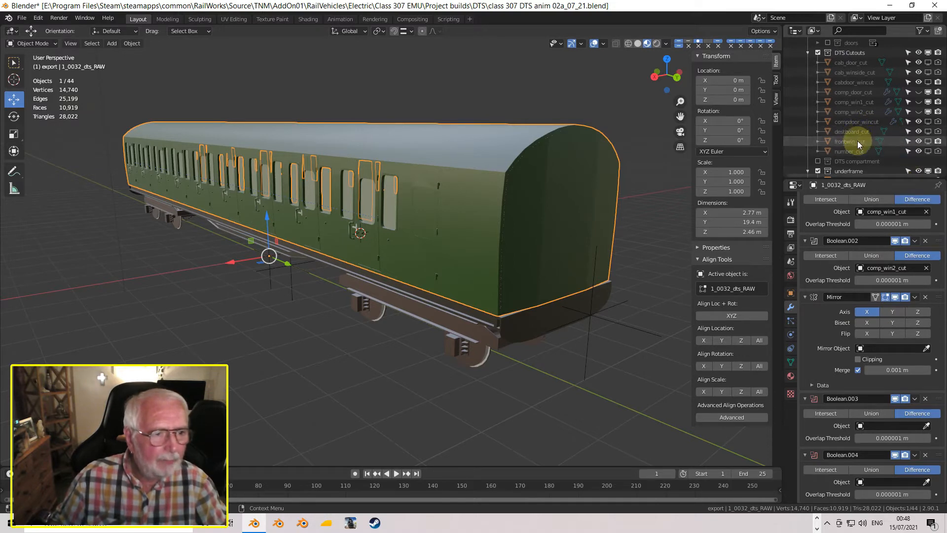
left_click(930, 143)
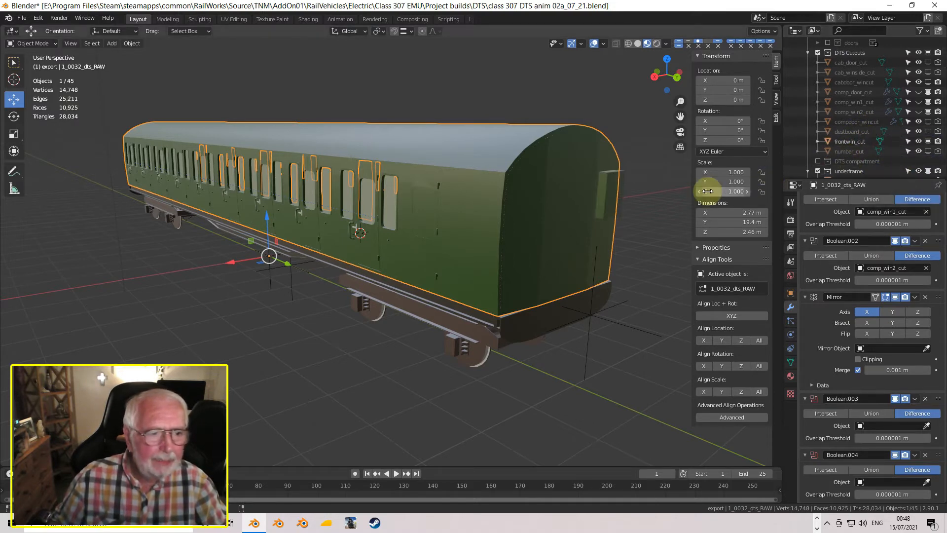
left_click(929, 133)
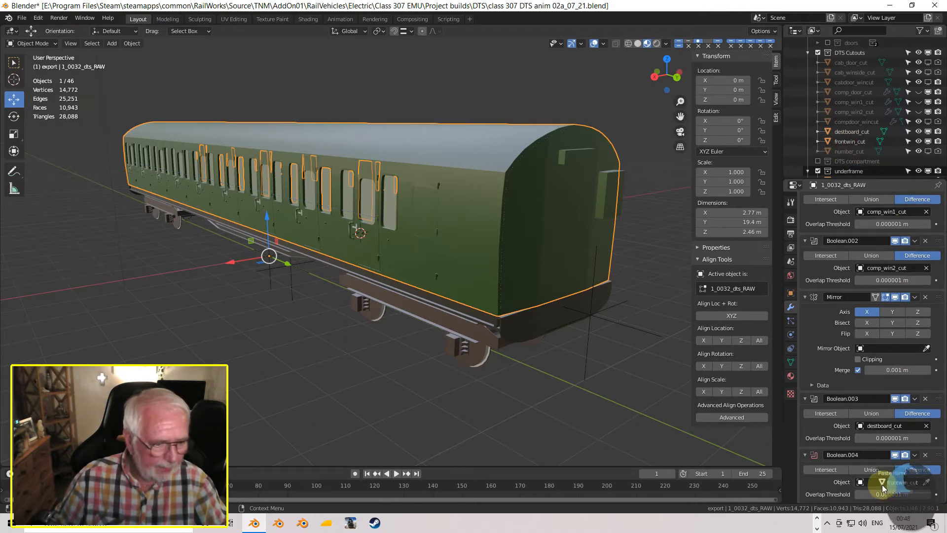
left_click_drag(882, 485, 882, 485)
left_click_drag(916, 138, 918, 144)
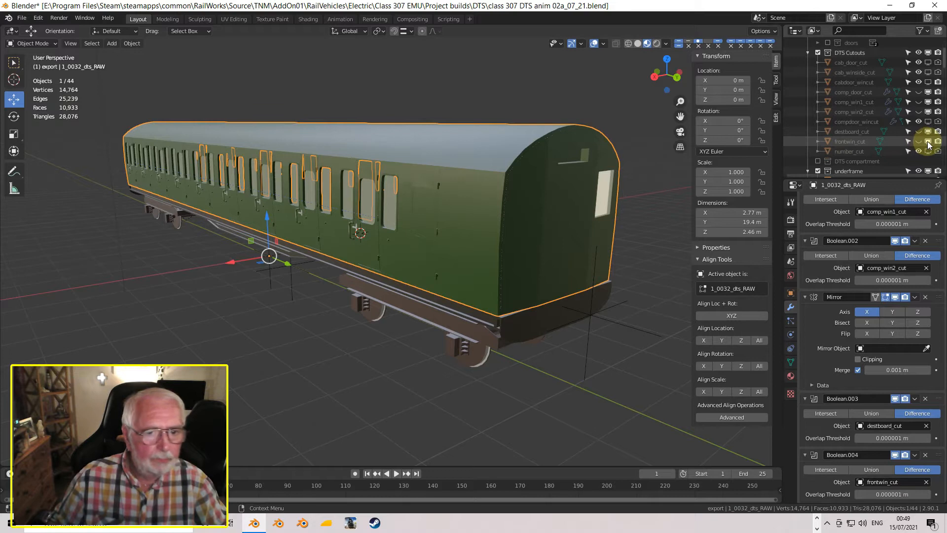
Examine the destination board and front window openings in the cab end from several angles.
middle_click_drag(672, 185, 483, 182)
scroll(479, 184, "up", 5)
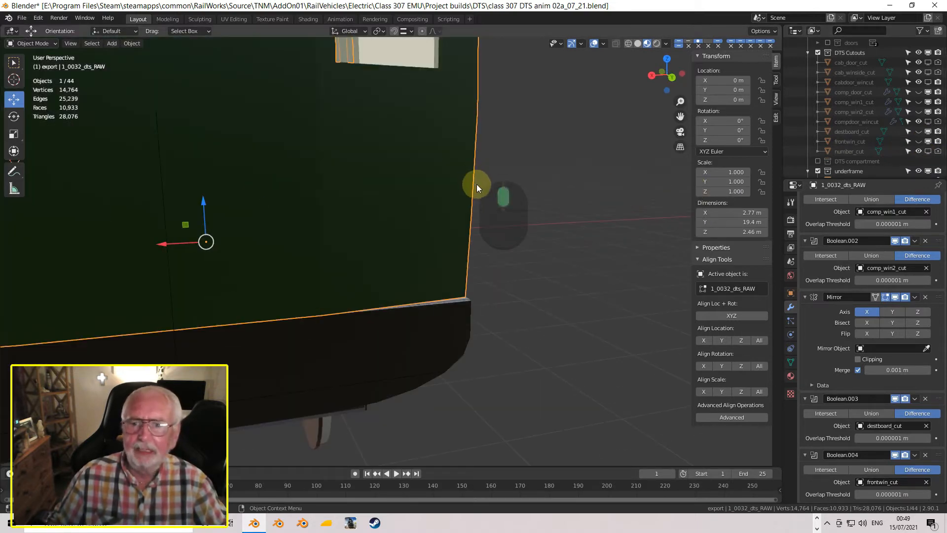
scroll(479, 188, "down", 3)
scroll(479, 189, "up", 4)
scroll(481, 198, "down", 6)
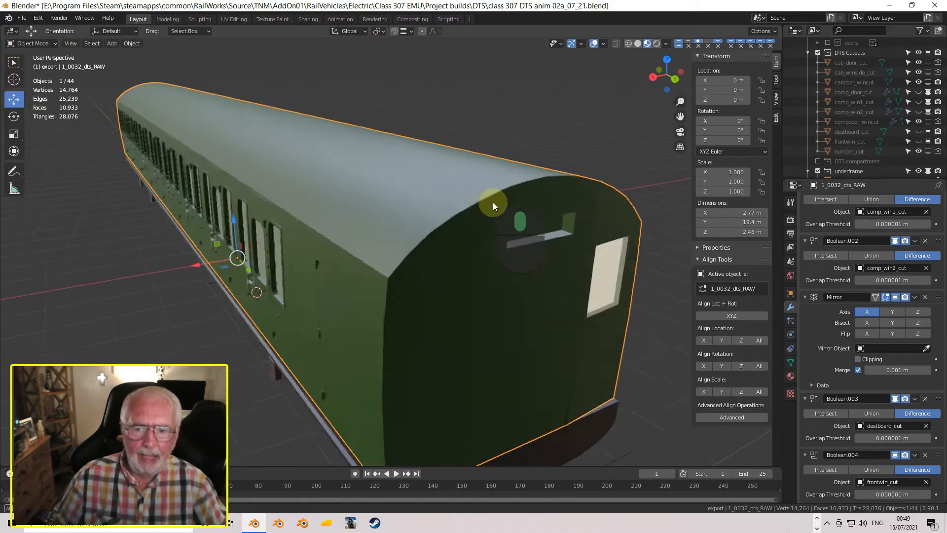
middle_click_drag(493, 202, 537, 213)
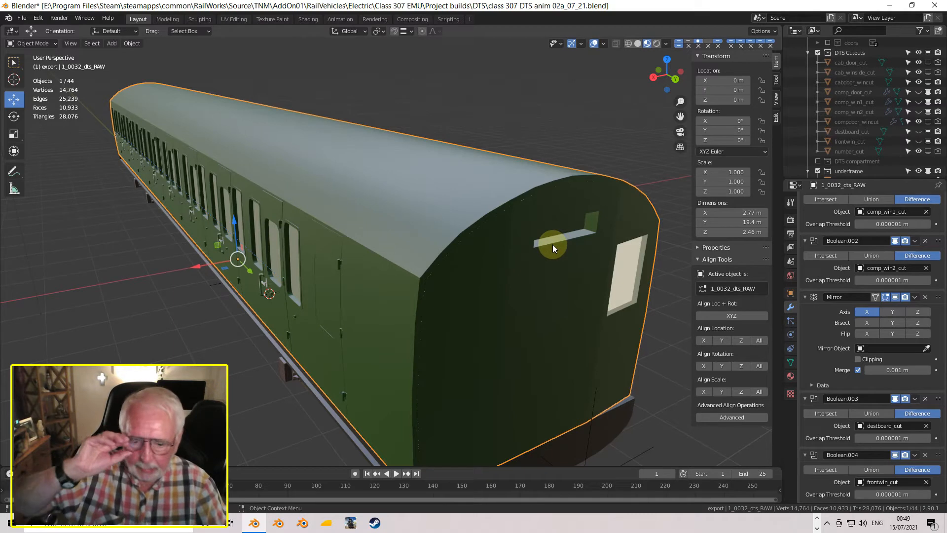
middle_click_drag(568, 230, 500, 182)
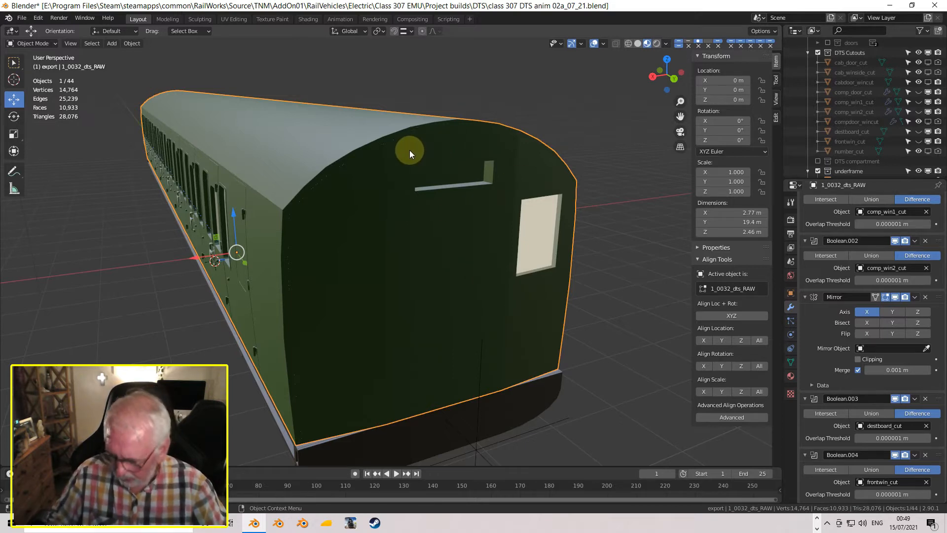
key("Tab")
key("Tab")
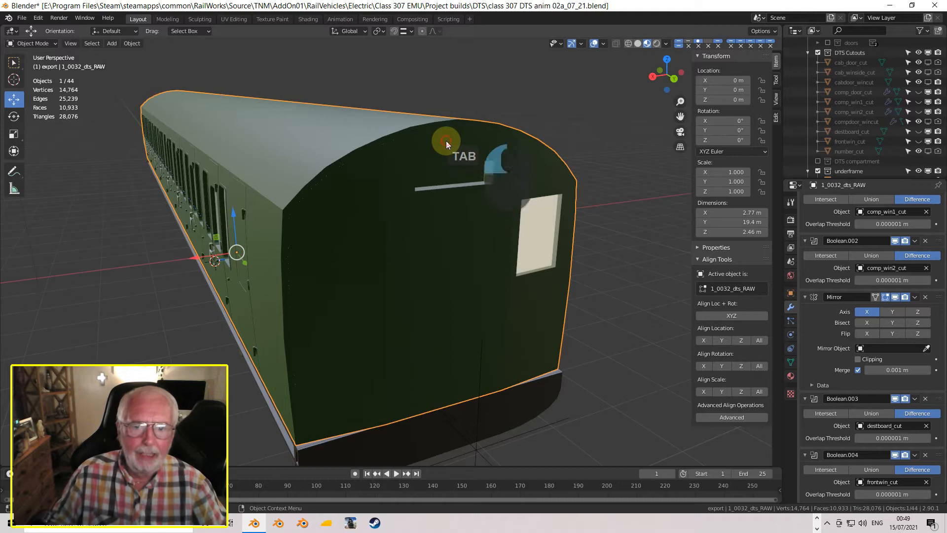
Move the Mirror modifier below the destboard_cut and frontwin_cut Booleans and check the openings in the cab end.
key("Tab")
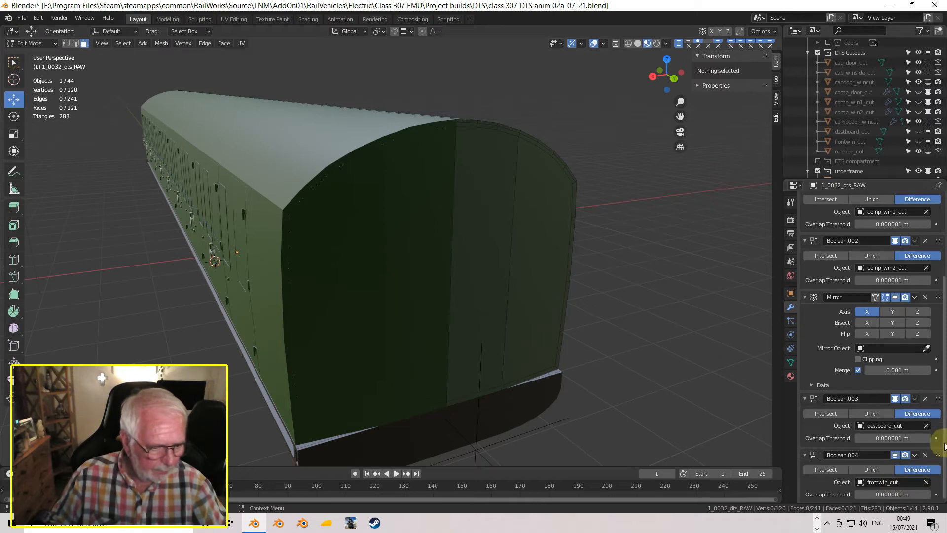
left_click_drag(938, 297, 932, 446)
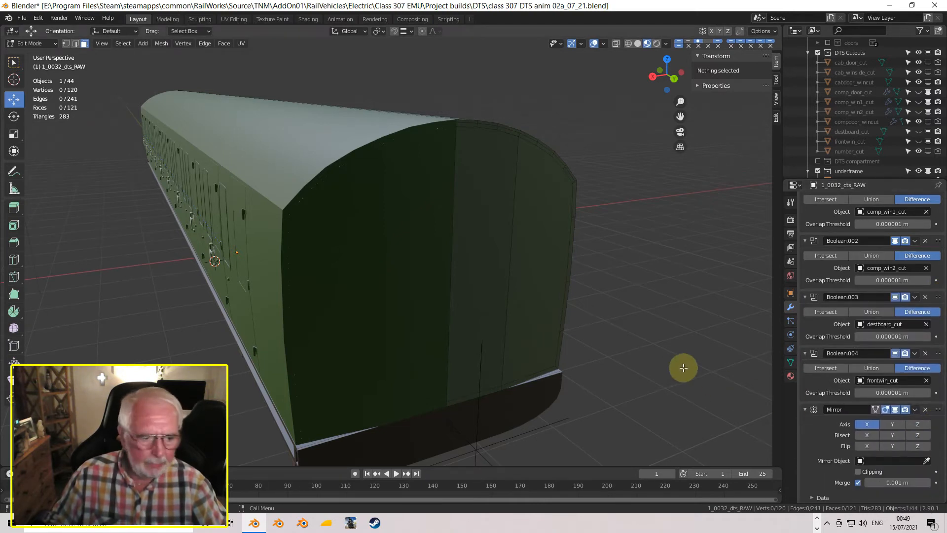
key("Tab")
middle_click_drag(591, 327, 600, 302)
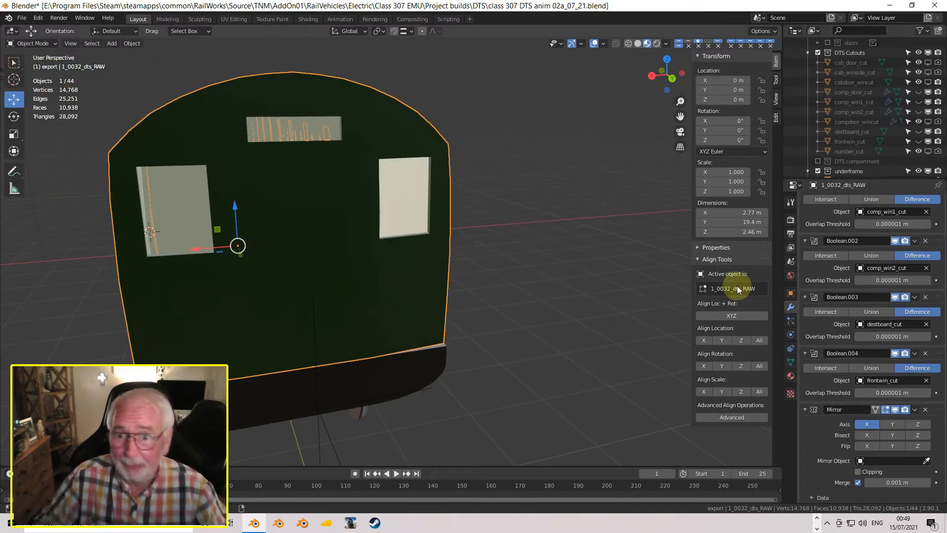
middle_click_drag(498, 271, 566, 278)
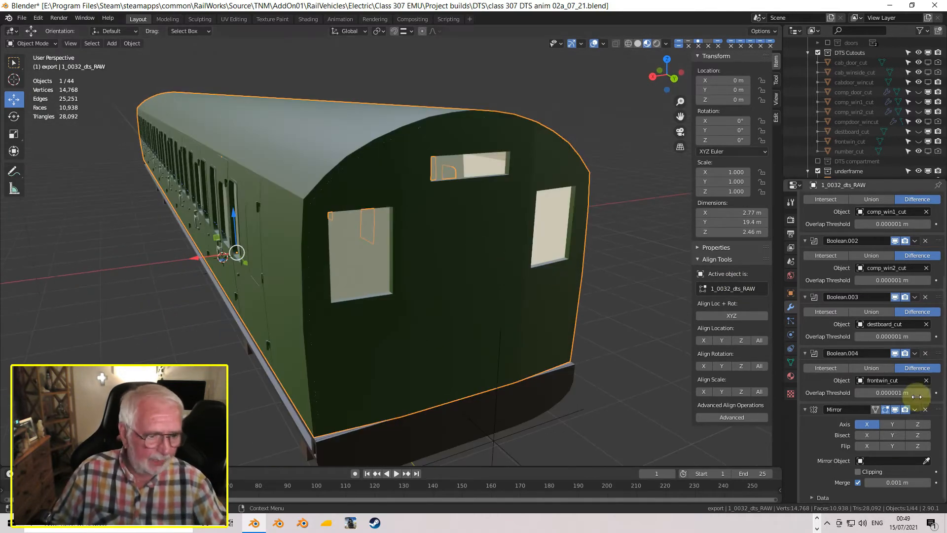
scroll(485, 189, "up", 4)
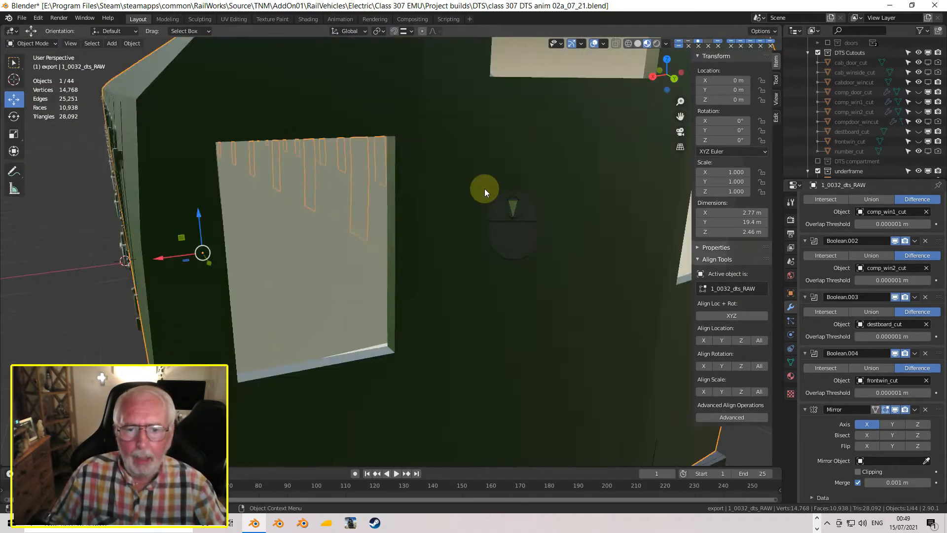
scroll(473, 180, "down", 4)
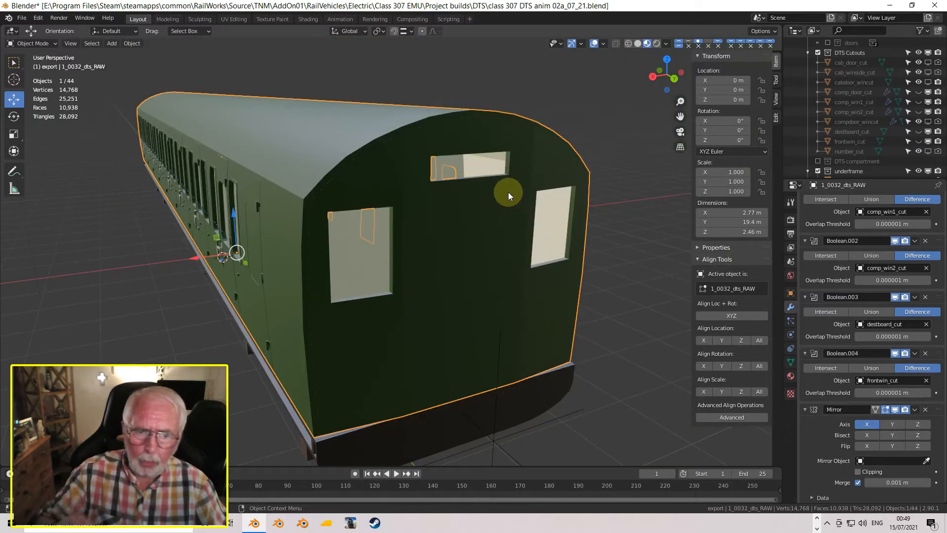
Turn off the Mirror modifier's viewport display and inspect the half body along the cab end's centre line.
left_click(900, 410)
scroll(573, 276, "up", 5)
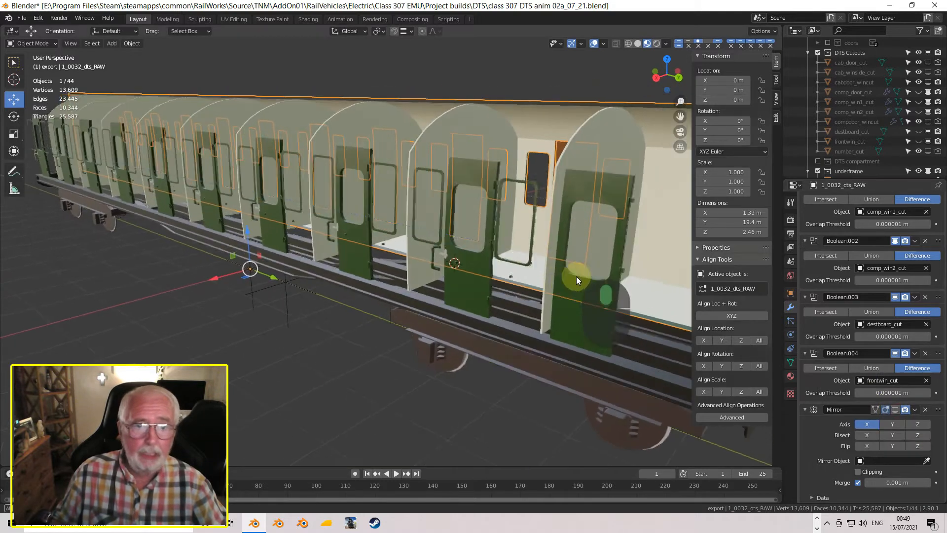
scroll(576, 275, "up", 3)
middle_click_drag(601, 284, 548, 266, "shift")
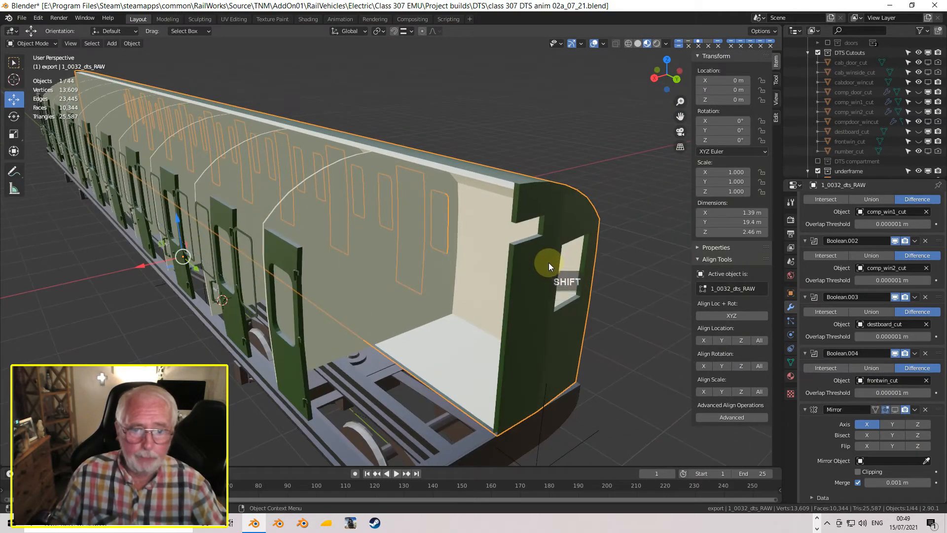
scroll(549, 263, "up", 3)
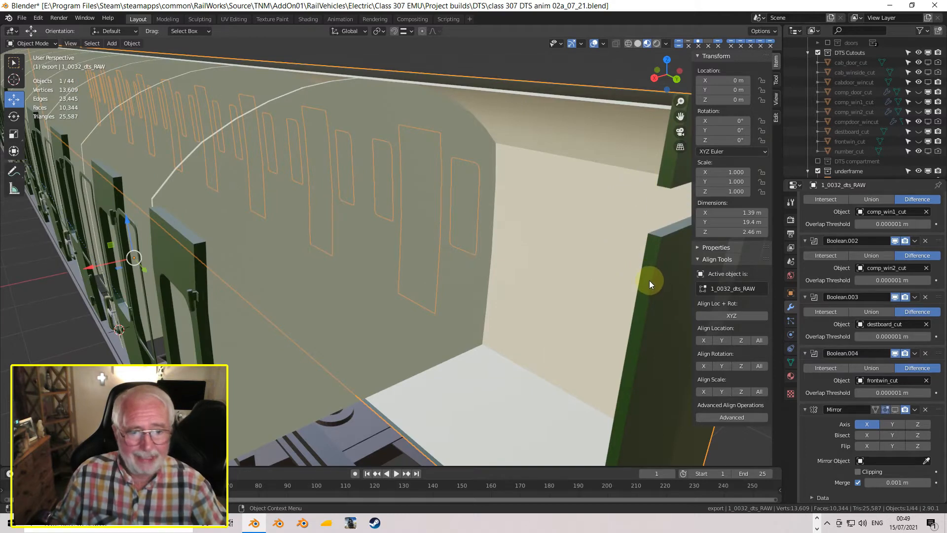
scroll(651, 282, "down", 4)
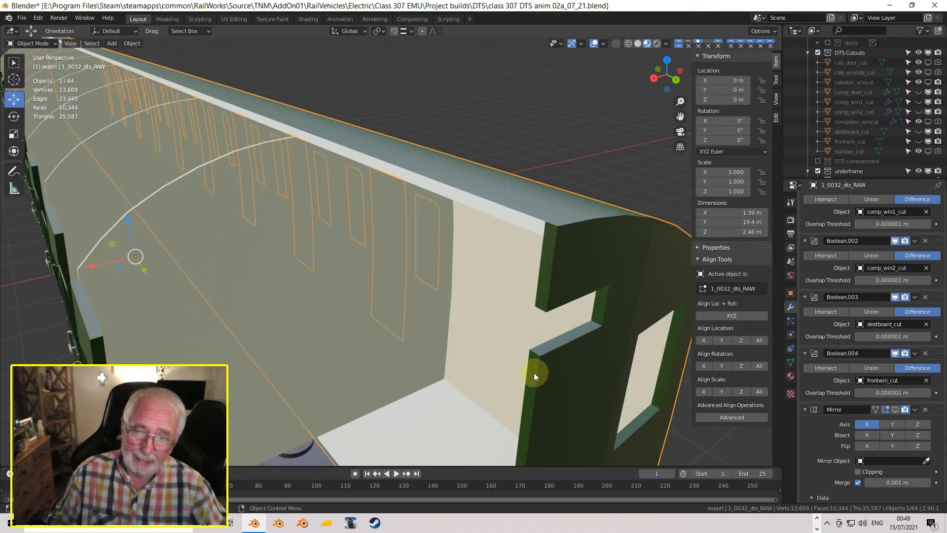
scroll(543, 364, "down", 3)
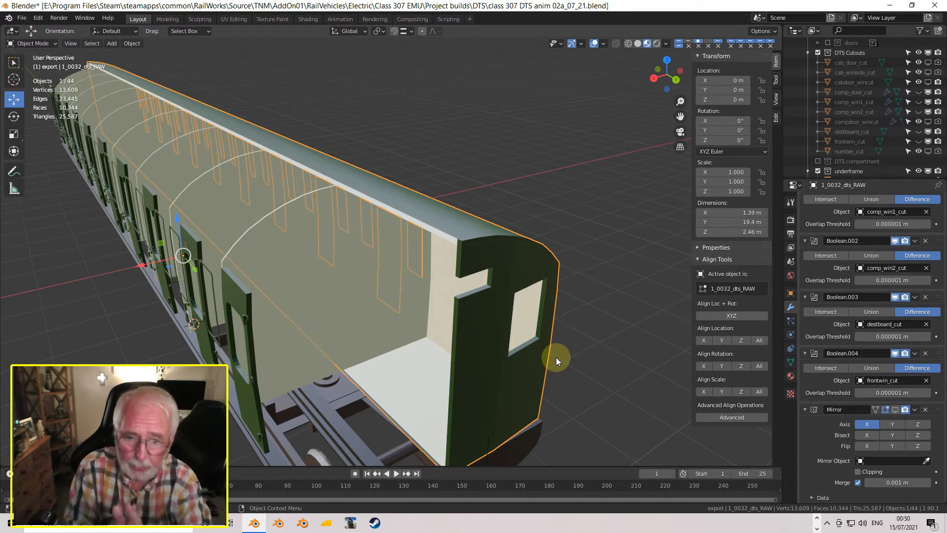
middle_click_drag(468, 240, 490, 248)
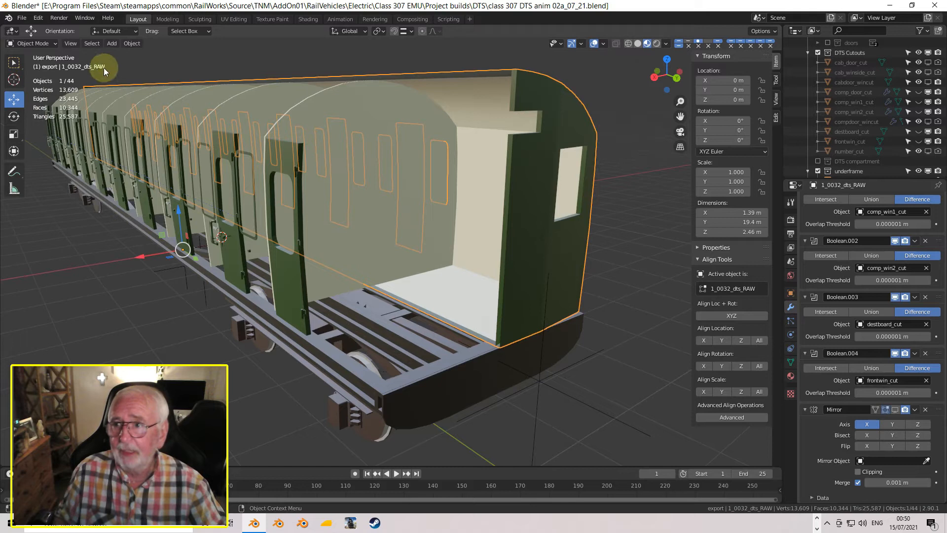
Delete the two internal faces on the centre line of the cab end wall, the tall one and the small one above it.
key("Tab")
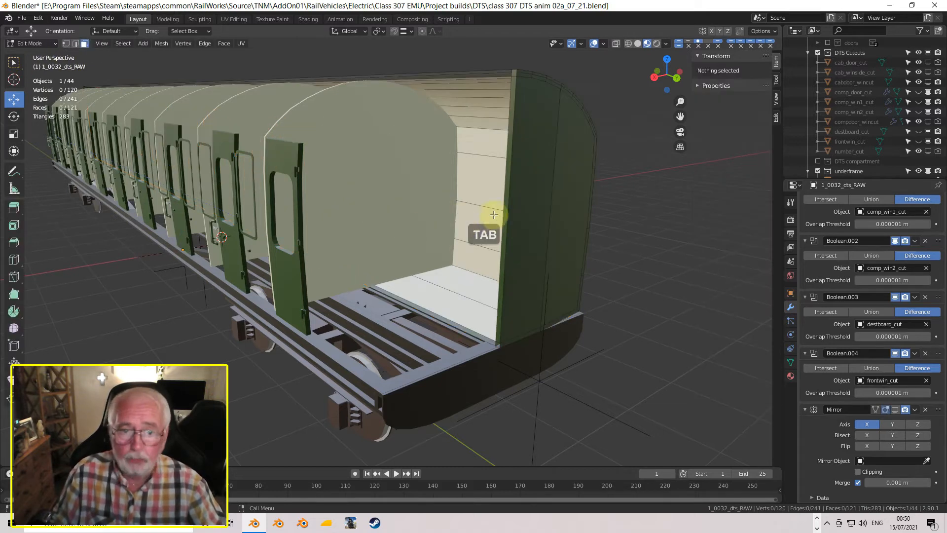
left_click(505, 187)
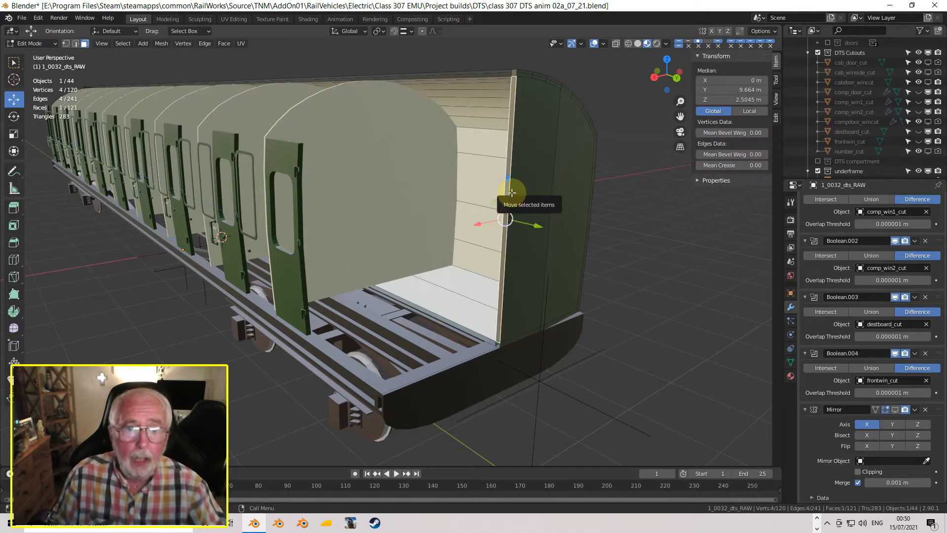
key("x")
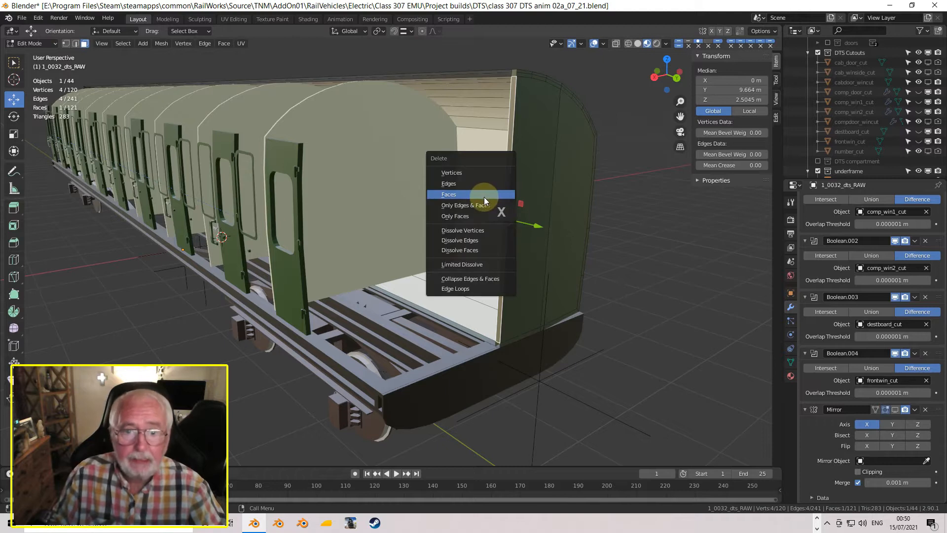
left_click(484, 197)
left_click(513, 74)
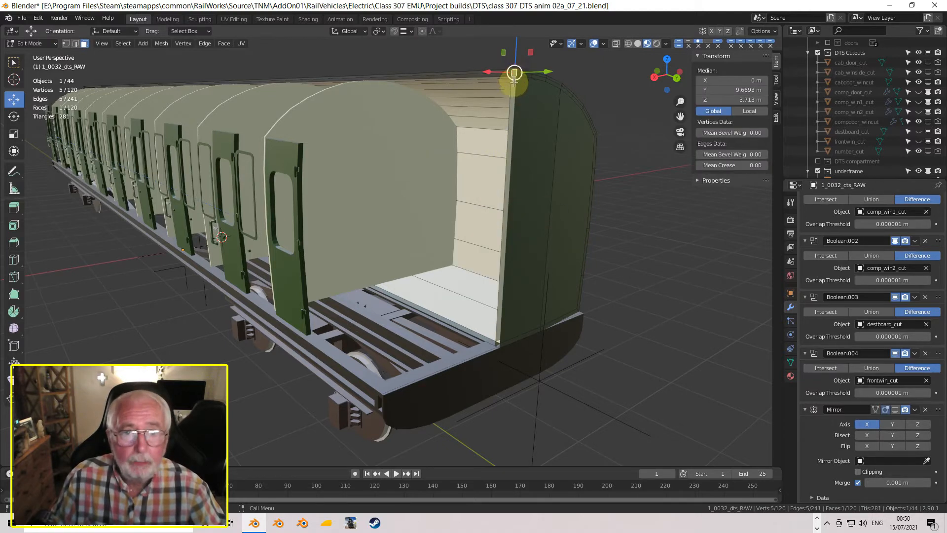
key("x")
left_click(503, 83)
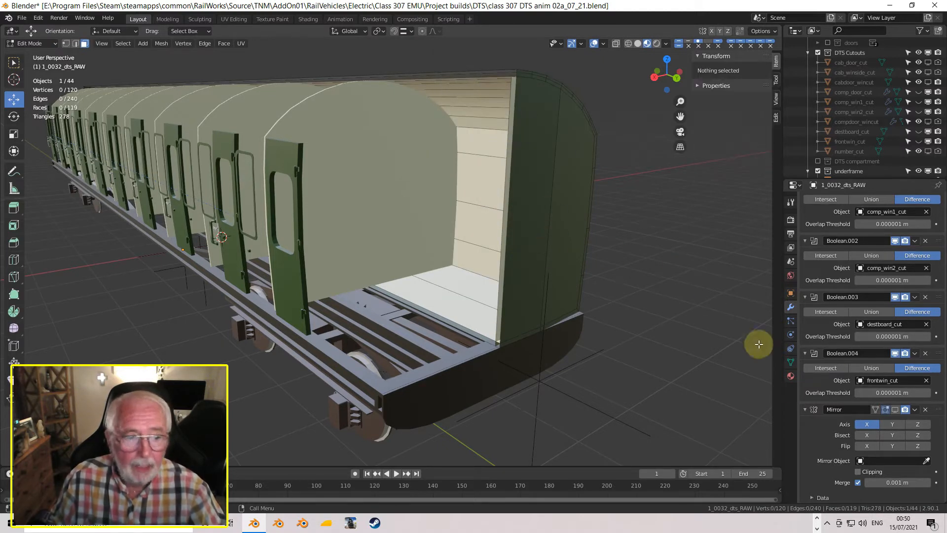
Turn the Mirror modifier's viewport display back on, return to Object Mode and check the complete cab end.
left_click(895, 410)
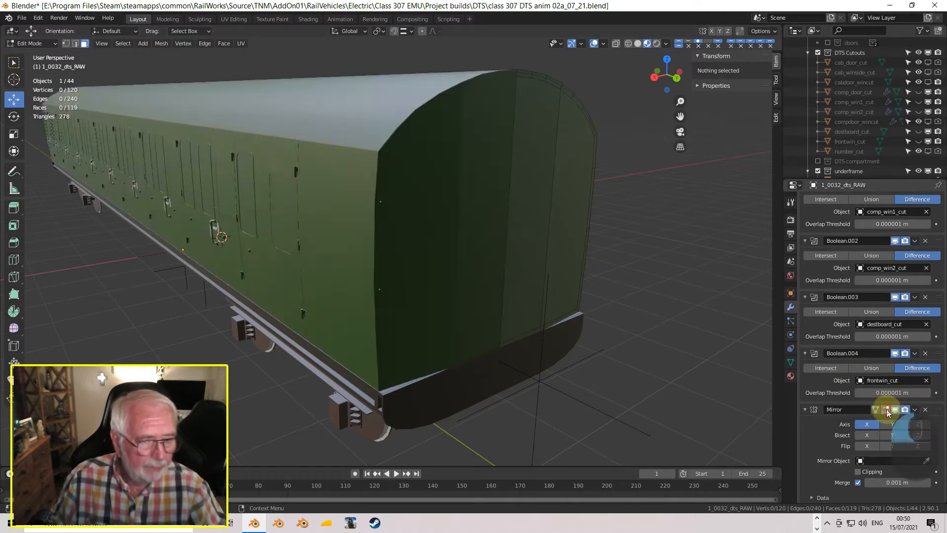
middle_click_drag(481, 282, 564, 325)
key("Tab")
scroll(491, 302, "up", 2)
scroll(491, 302, "down", 2)
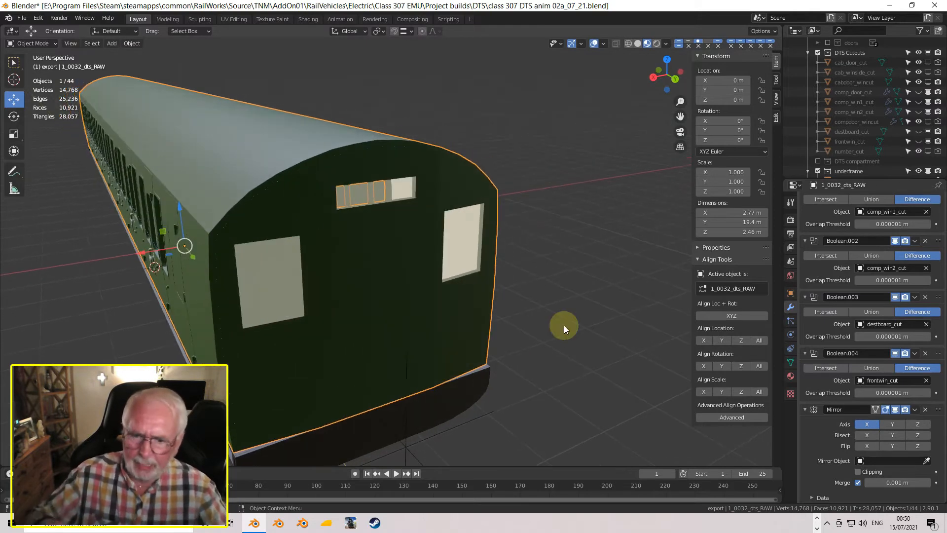
middle_click_drag(421, 226, 427, 208, "shift")
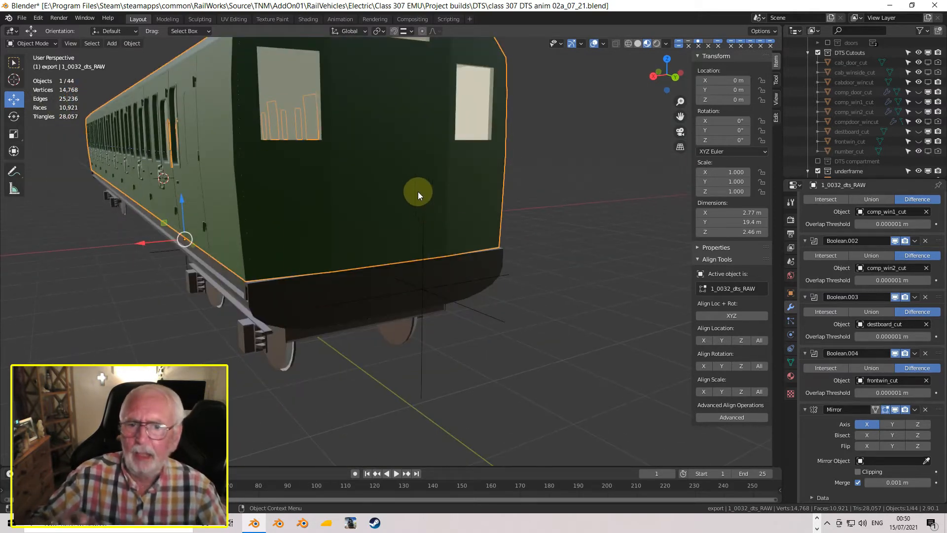
Inspect the cab end openings and the door and window cuts along the side of the carriage.
middle_click_drag(417, 176, 422, 183)
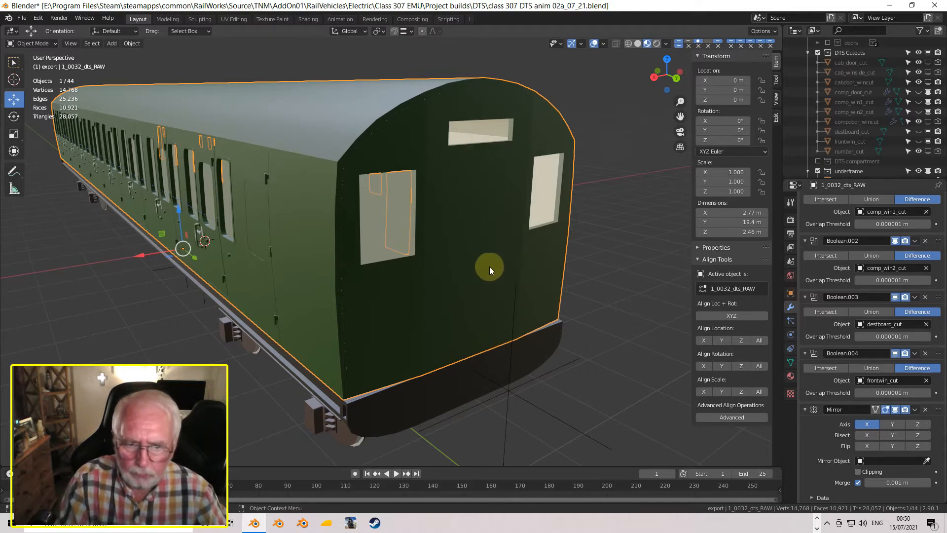
scroll(460, 304, "down", 3)
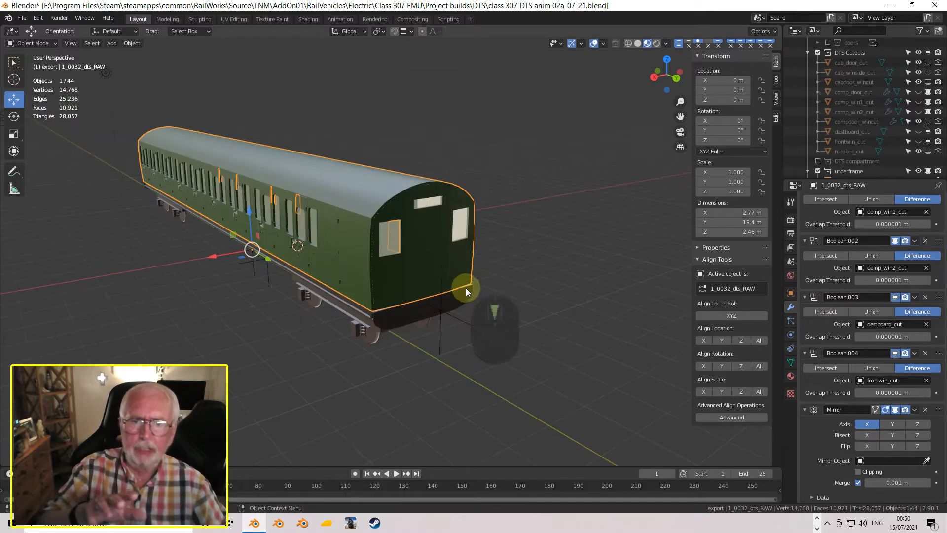
middle_click_drag(429, 244, 433, 252)
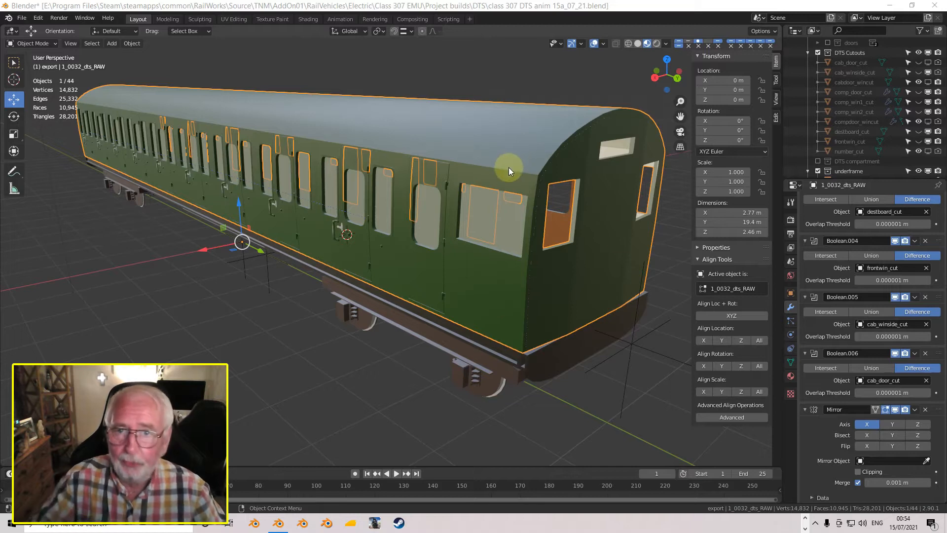
left_click(605, 291)
left_click(592, 173)
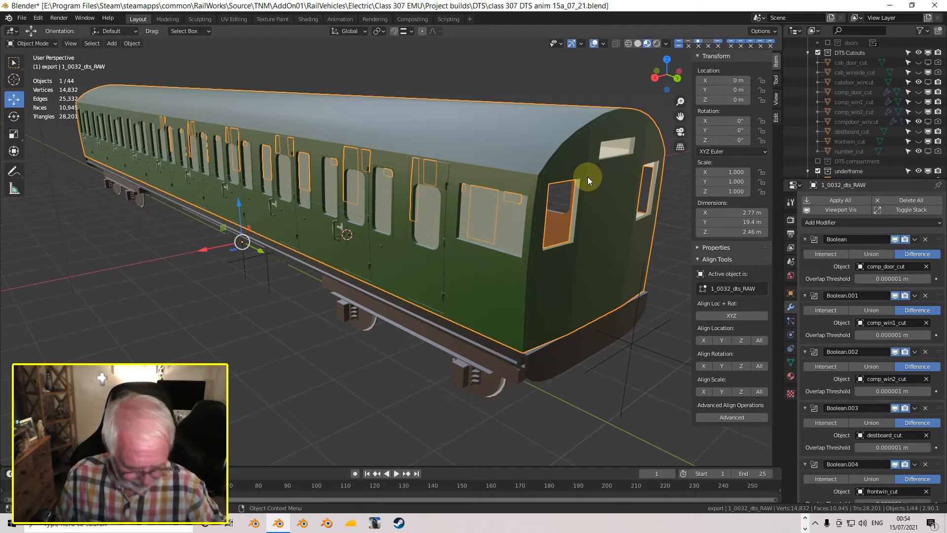
Examine the floor edge of the carriage body mesh in Edit Mode from the back view.
key("ctrl+KP_1")
scroll(355, 207, "up", 5)
middle_click_drag(355, 207, 514, 312, "shift")
key("Tab")
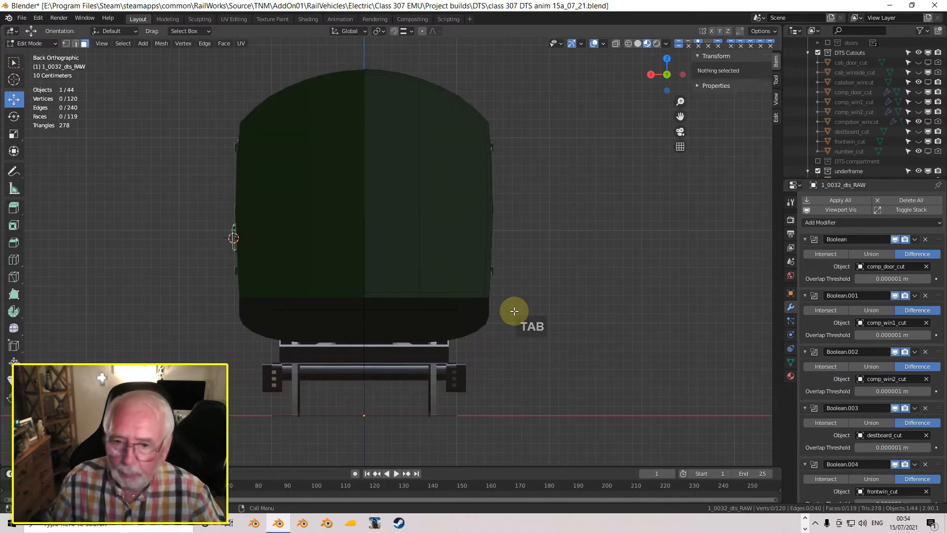
scroll(514, 311, "up", 5)
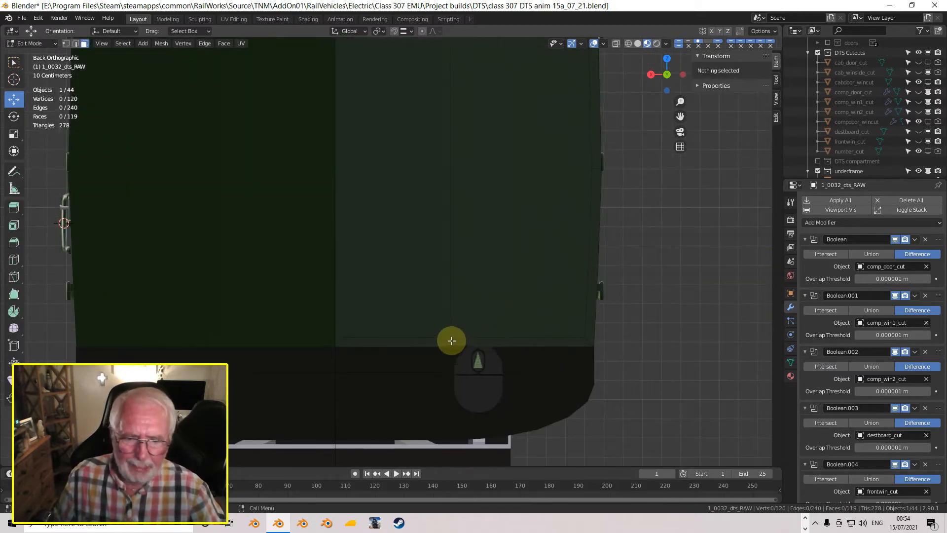
middle_click_drag(447, 389, 441, 312, "shift")
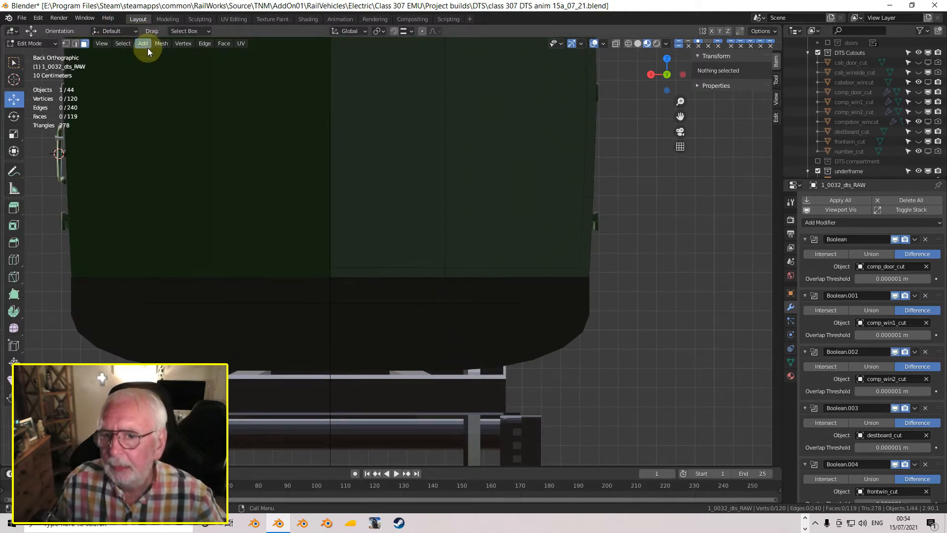
Return to Object Mode, add a cube as a thickness gauge and set its Z dimension to 0.75in.
key("Tab")
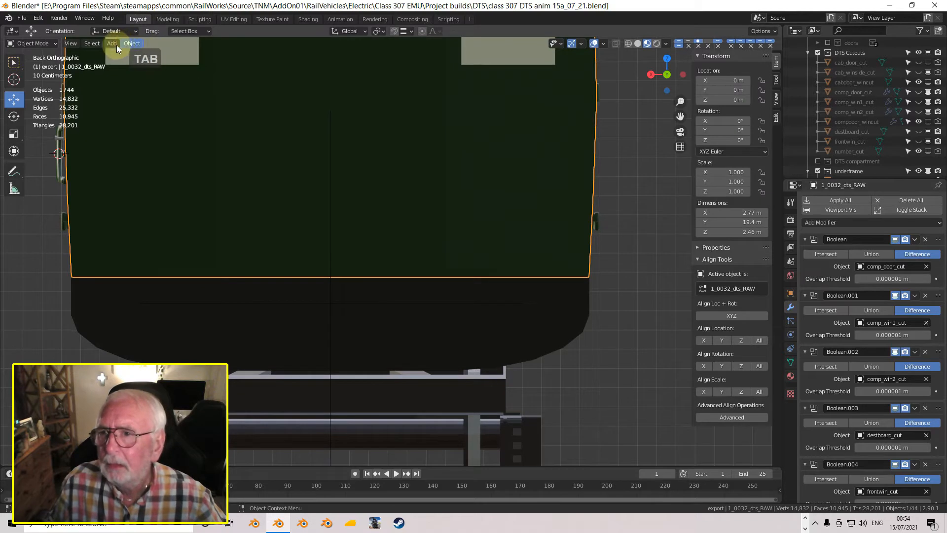
left_click(116, 46)
mouse_move(125, 54)
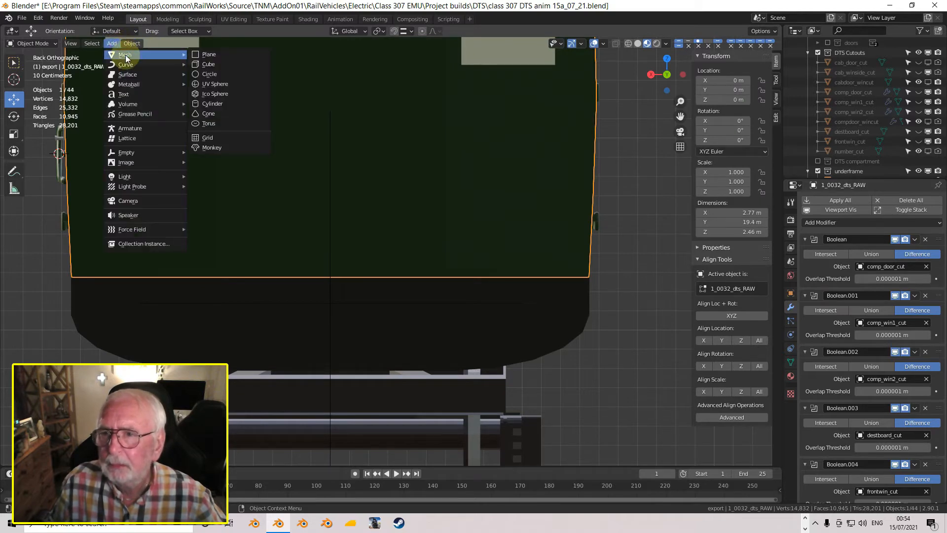
left_click(239, 67)
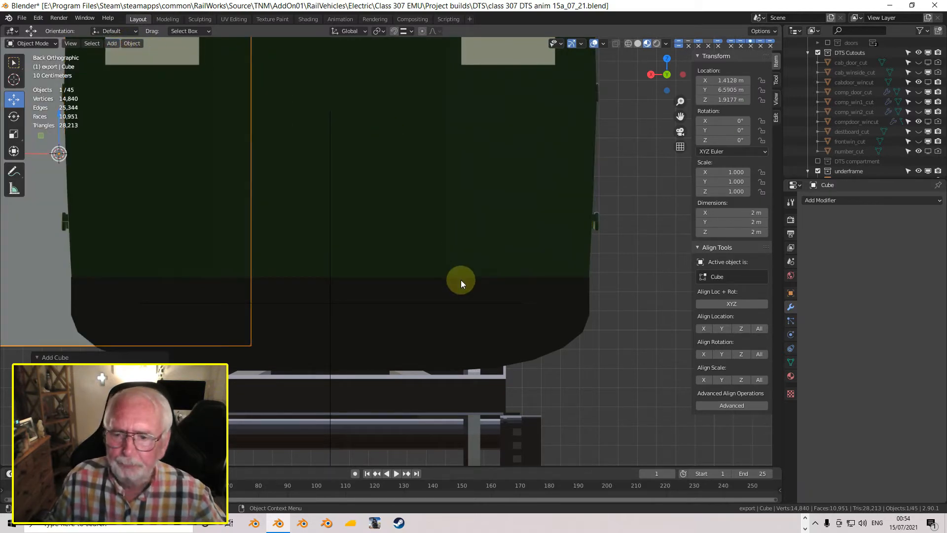
left_click(749, 233)
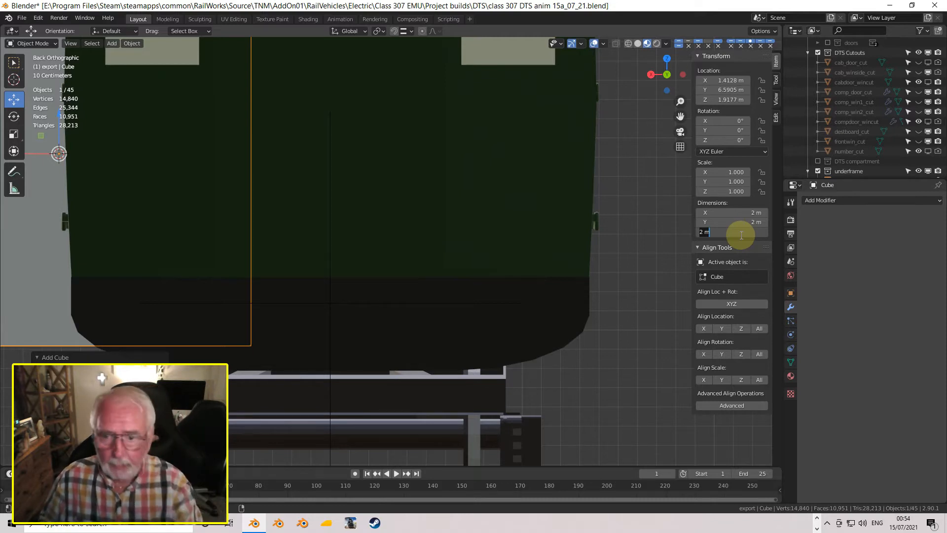
type("0")
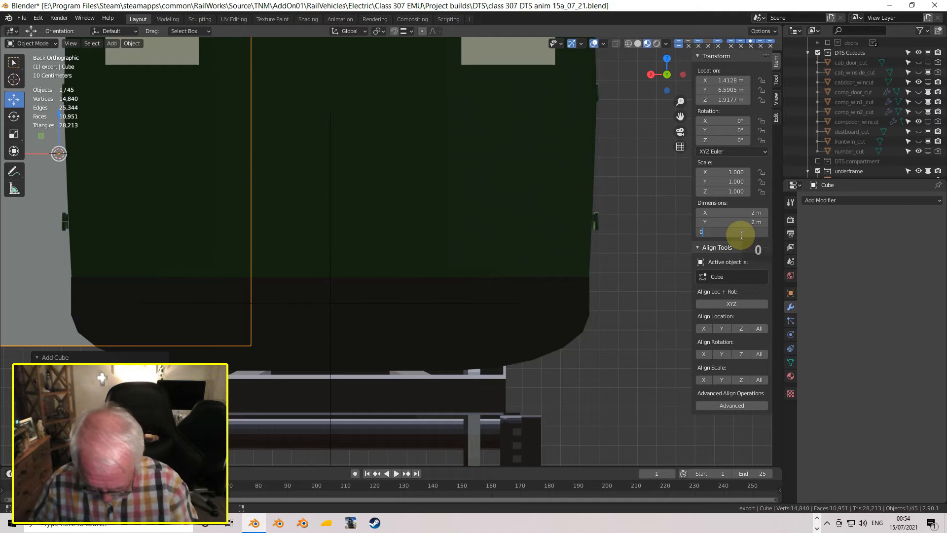
type(".75in")
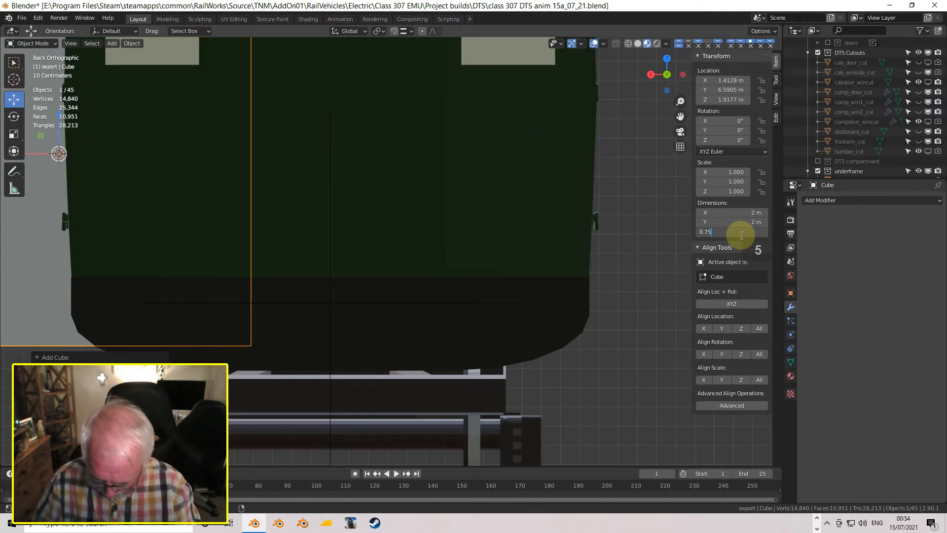
key("Return")
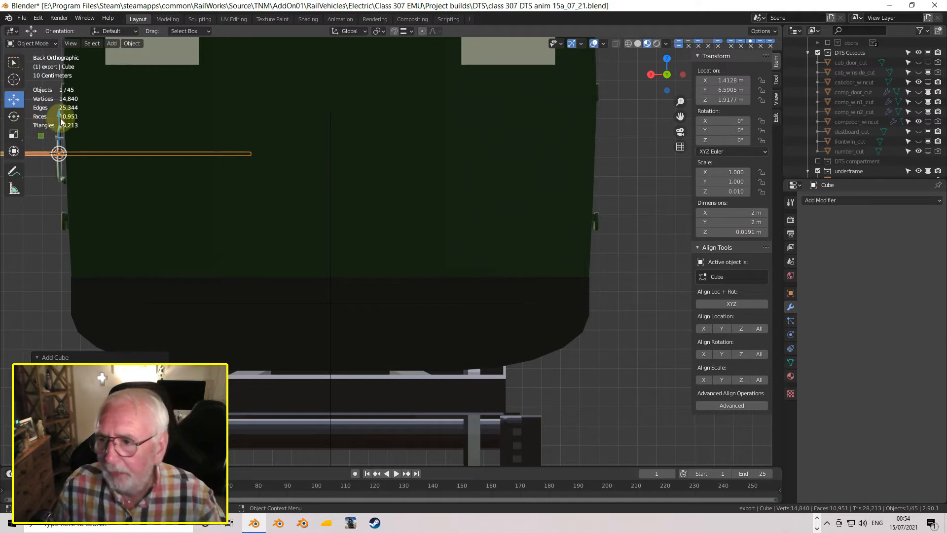
Move the thin cube to X about -0.519 m and Z about 1.283 m, its underside flush with the body's bottom edge.
left_click_drag(60, 118, 60, 240)
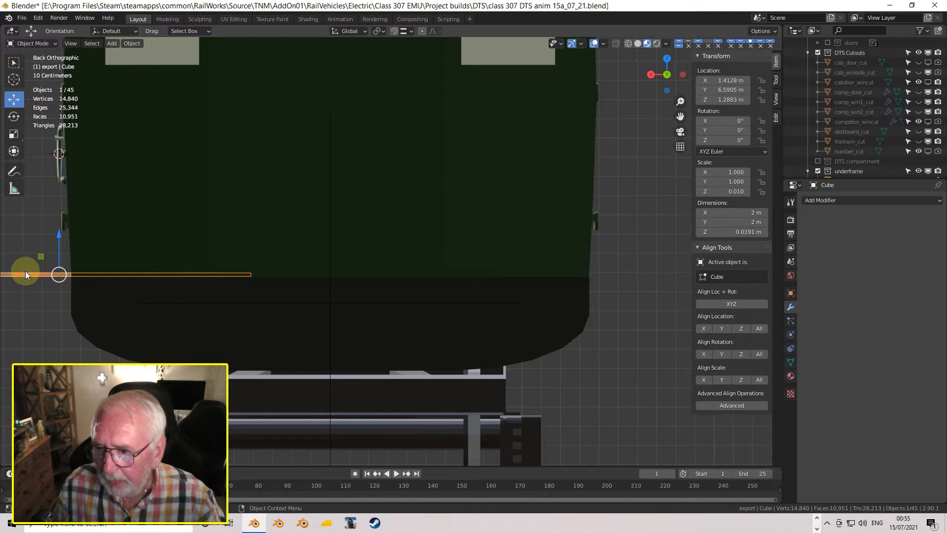
left_click_drag(20, 274, 391, 284)
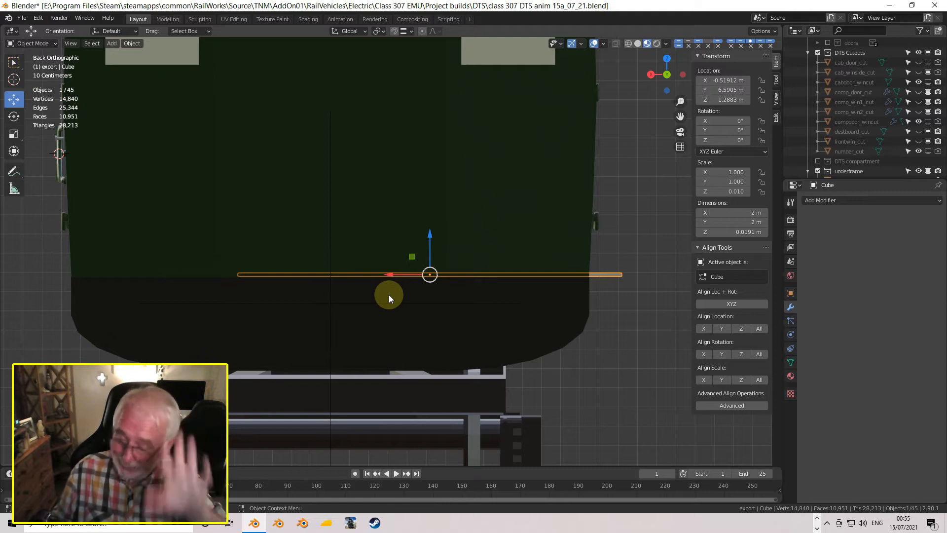
scroll(364, 292, "up", 8)
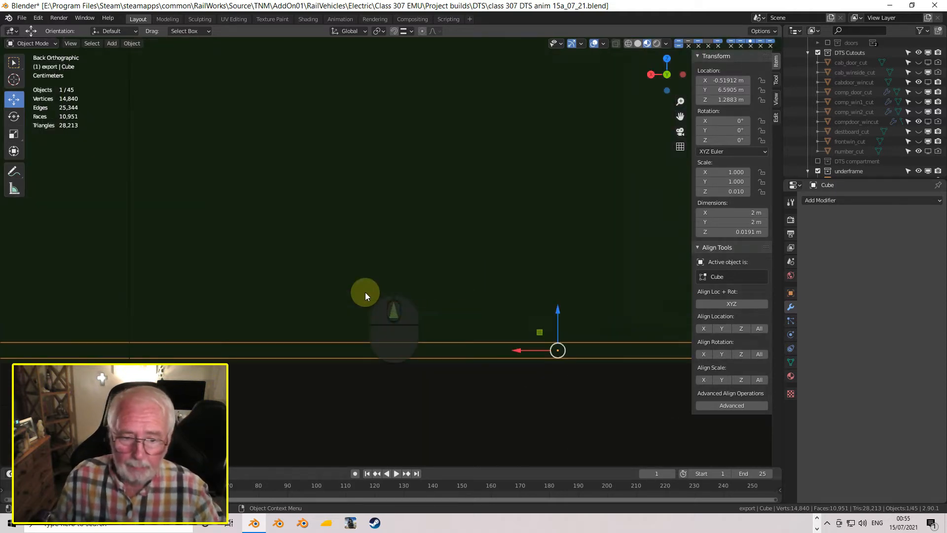
middle_click_drag(425, 302, 312, 184, "shift")
scroll(599, 296, "up", 3)
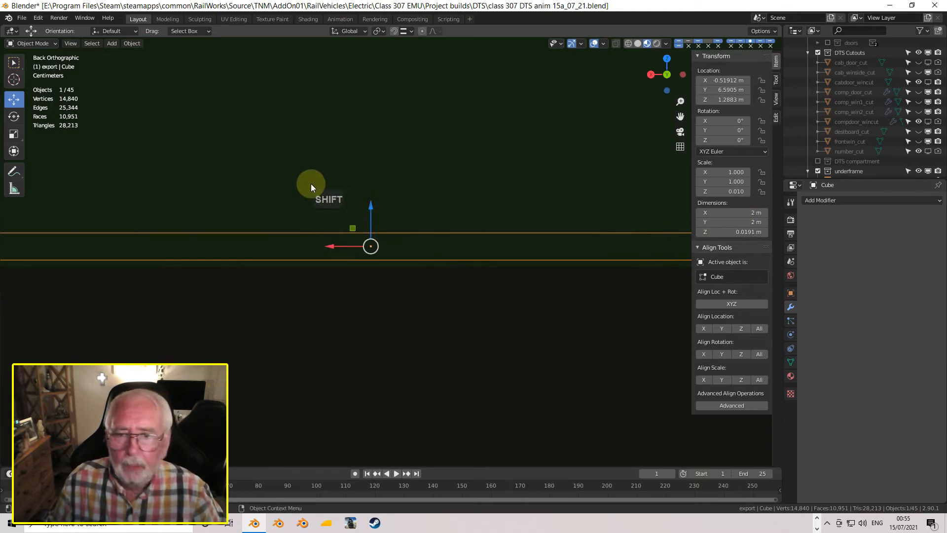
left_click_drag(374, 208, 377, 219)
scroll(443, 318, "up", 8)
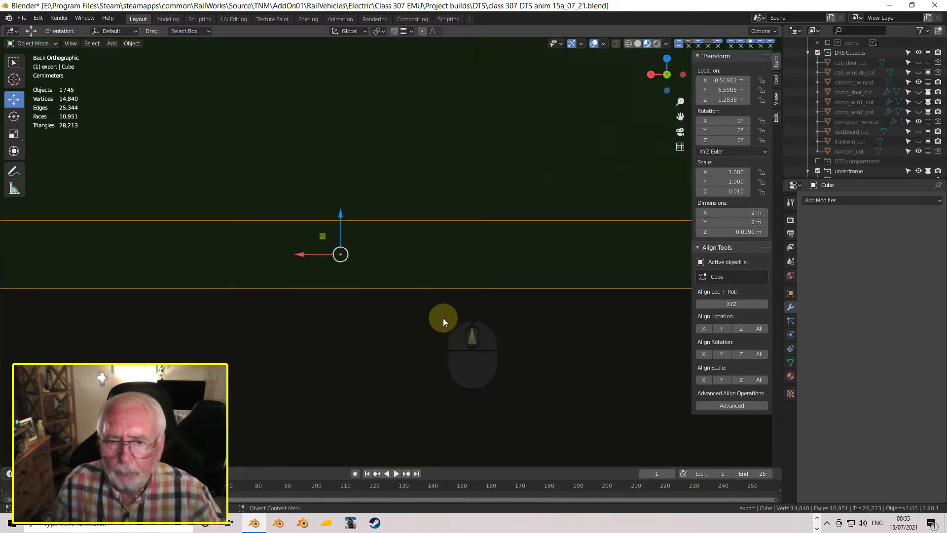
scroll(265, 226, "up", 1)
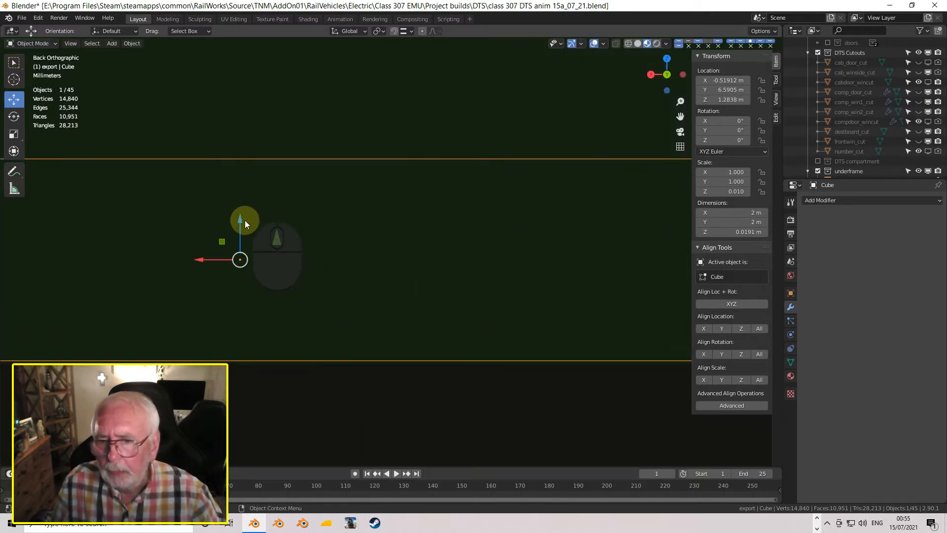
left_click_drag(241, 221, 242, 226)
scroll(358, 270, "down", 6)
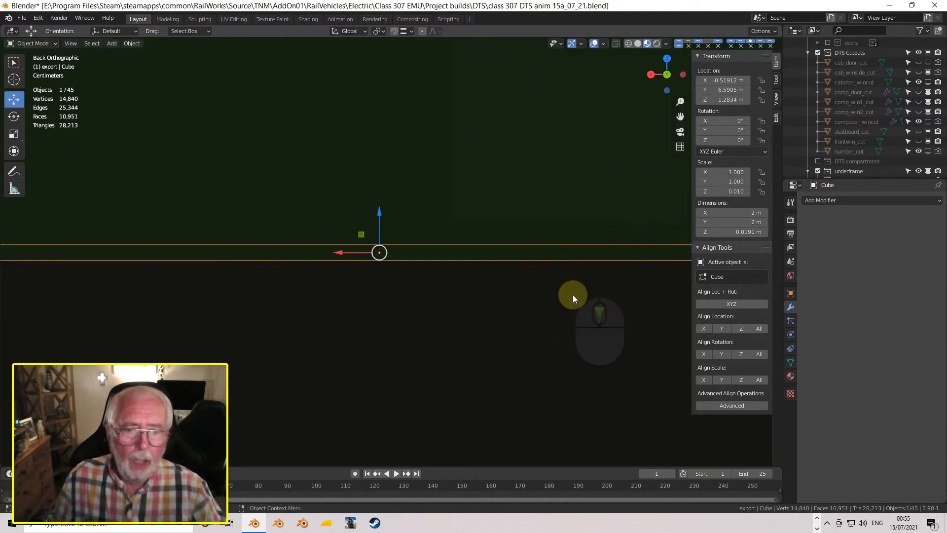
Open the carriage body mesh in Edit Mode and display it in wireframe around the floor edge and gauge cube.
scroll(541, 276, "up", 1)
left_click(532, 235)
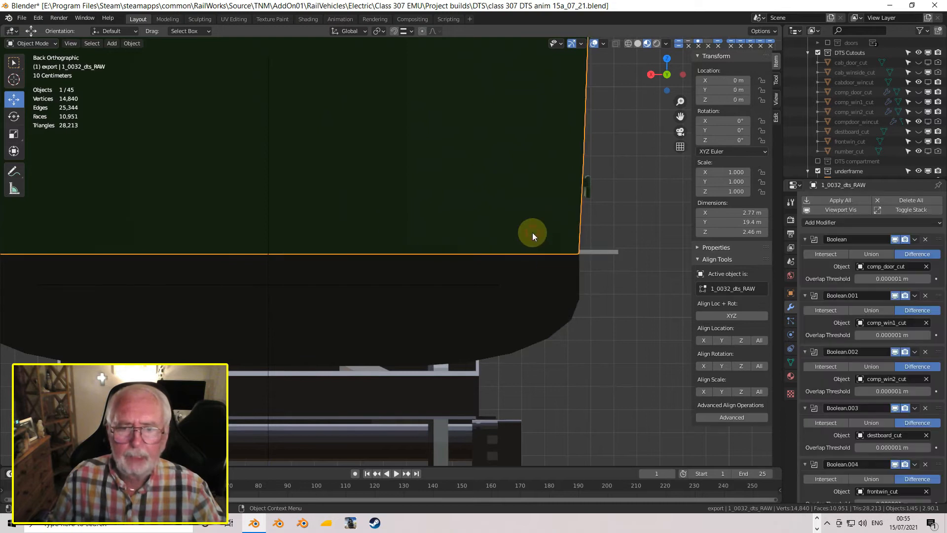
key("Tab")
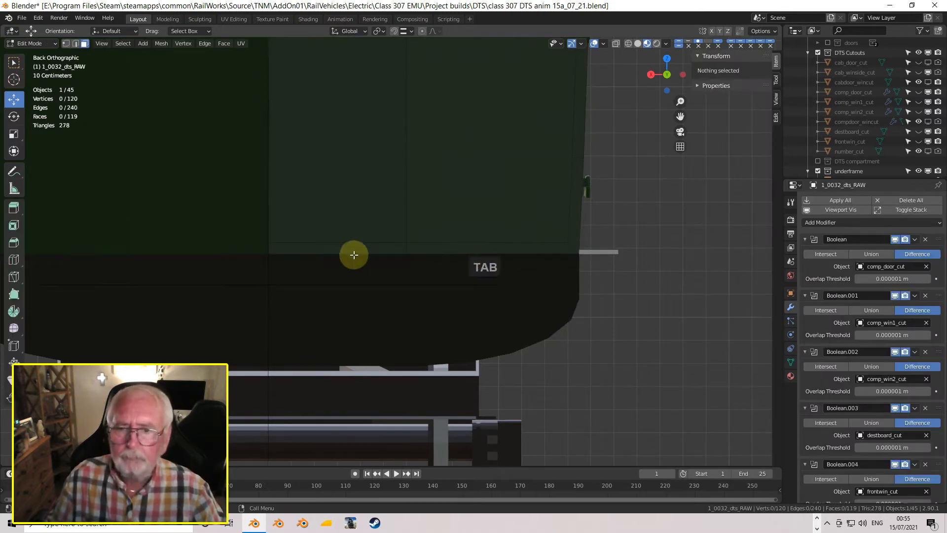
scroll(568, 291, "up", 4)
middle_click_drag(668, 288, 544, 92, "shift")
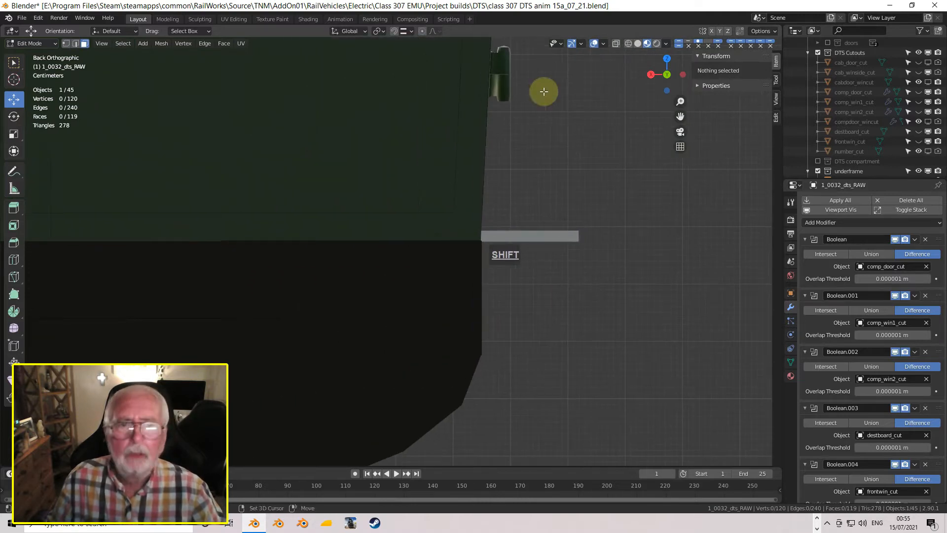
left_click(628, 43)
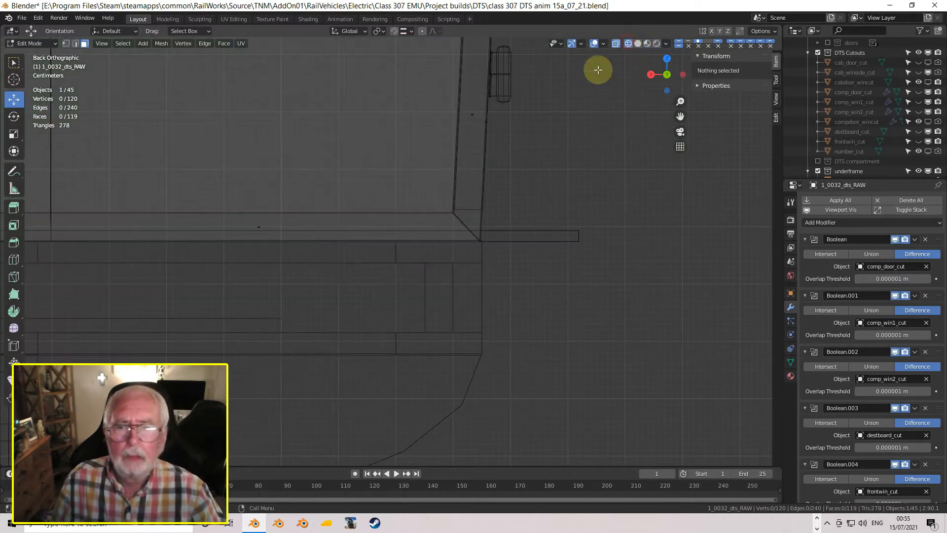
middle_click_drag(271, 256, 552, 235, "shift")
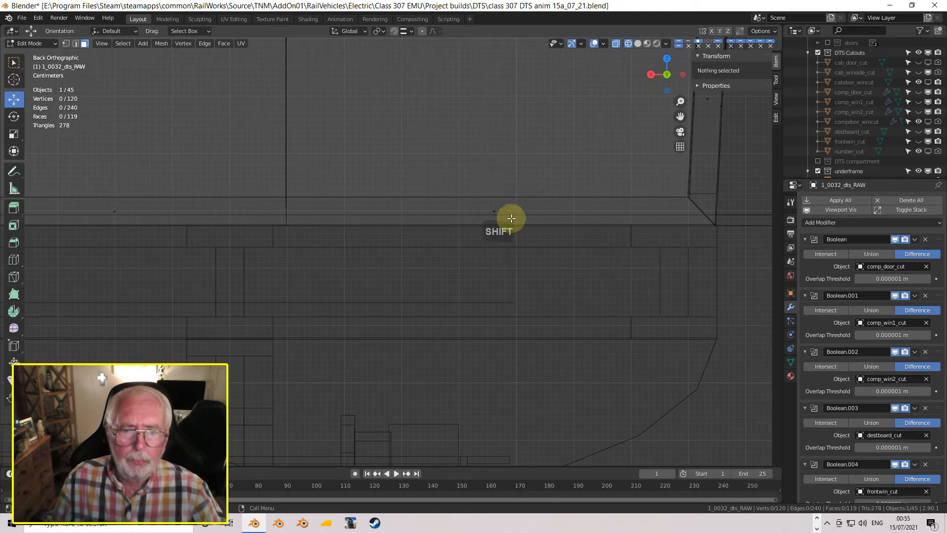
Select the body's inner floor vertices and lower them to the top of the gauge cube, at about Z 1.292 m.
left_click(66, 43)
scroll(272, 187, "down", 3)
scroll(273, 187, "down", 2)
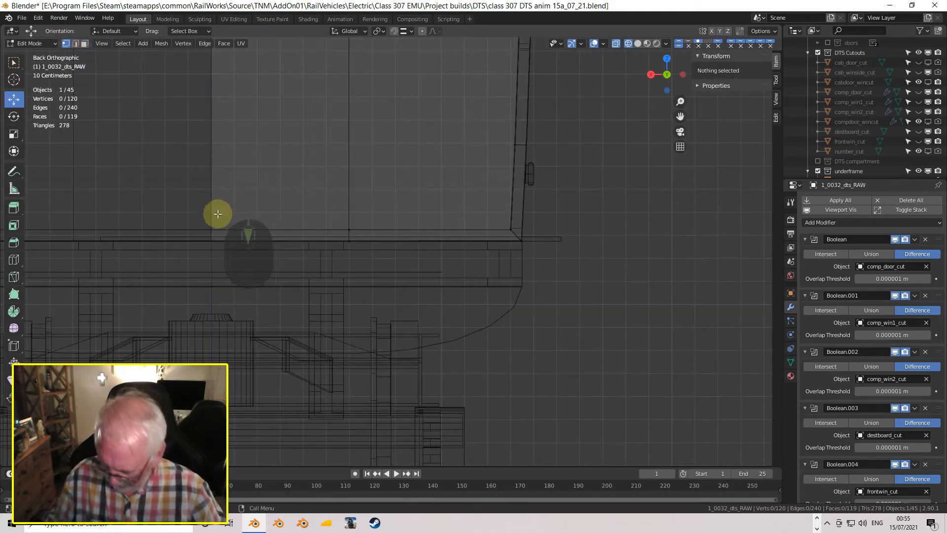
key("alt+a")
left_click_drag(168, 204, 533, 230)
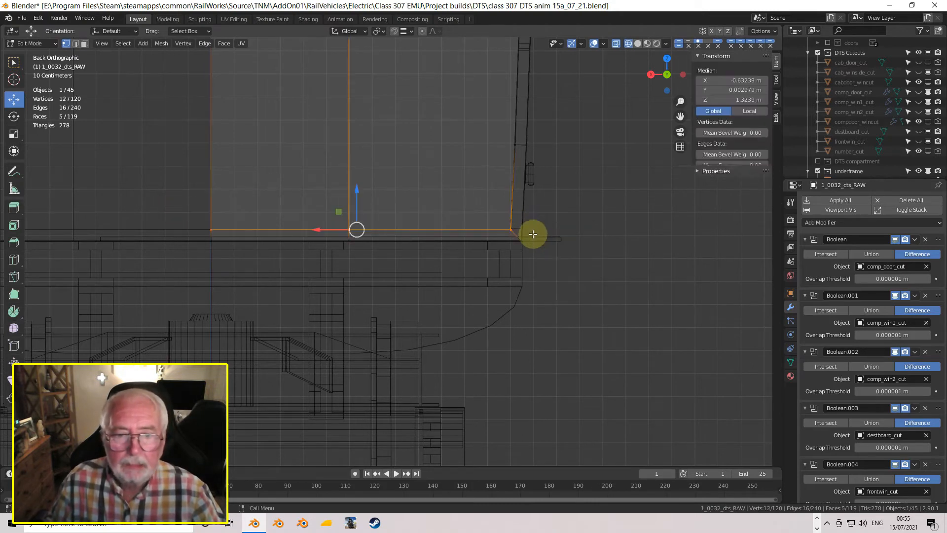
scroll(267, 231, "up", 4)
scroll(268, 230, "up", 2)
left_click_drag(268, 141, 271, 160)
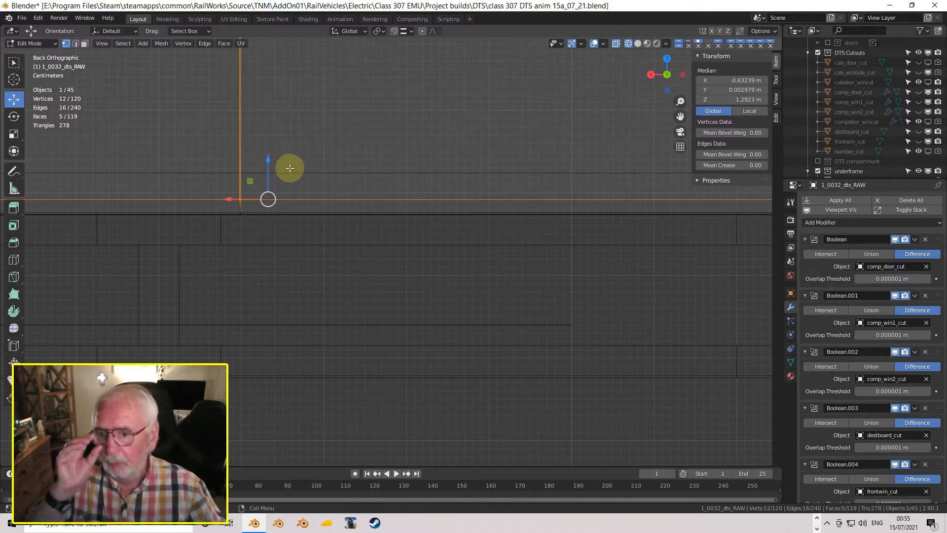
Check the lowered floor, return to Object Mode and switch the viewport to solid shading.
scroll(329, 211, "down", 4)
middle_click_drag(330, 211, 419, 215)
mouse_move(459, 252)
middle_mouse_down()
mouse_move(454, 233)
mouse_move(465, 220)
mouse_move(508, 239)
mouse_move(454, 237)
mouse_move(465, 265)
middle_mouse_up()
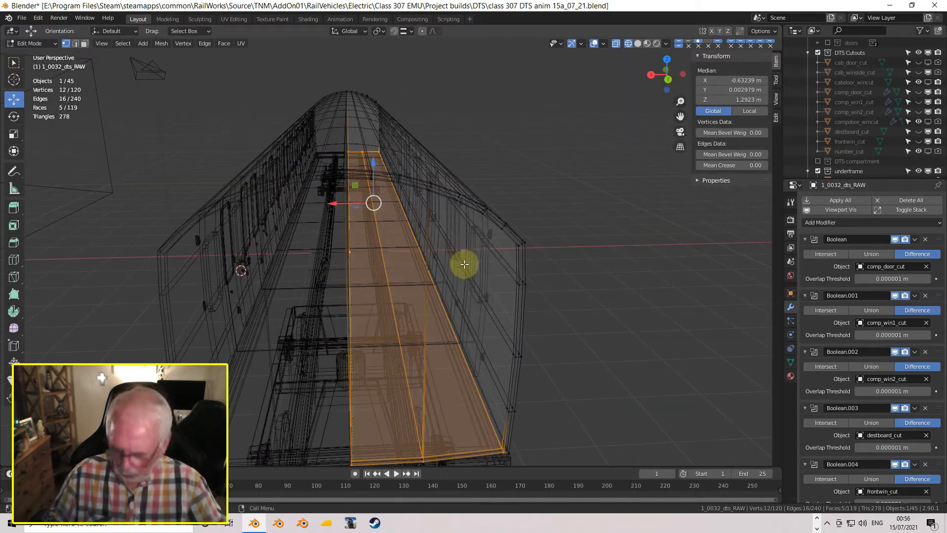
key("Tab")
middle_click_drag(490, 323, 419, 308)
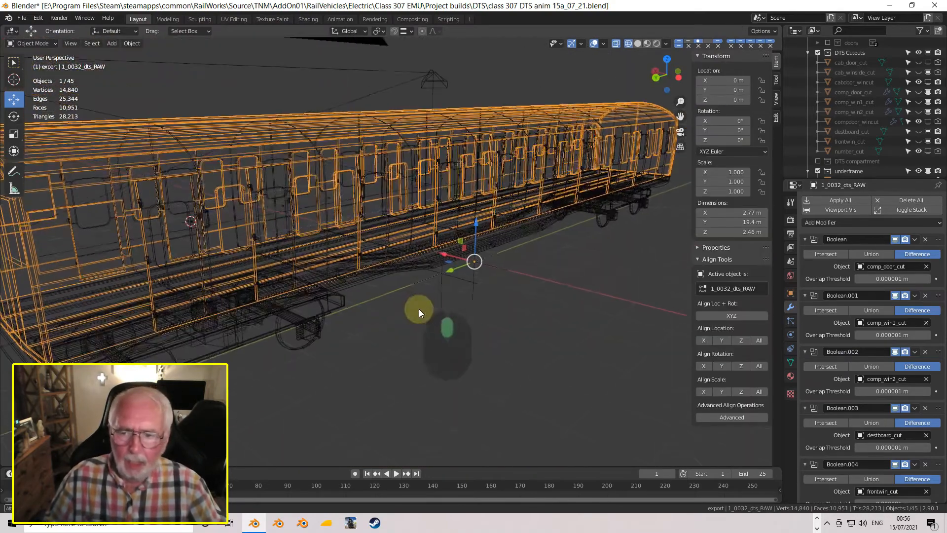
scroll(419, 309, "down", 4)
middle_click_drag(404, 303, 373, 317)
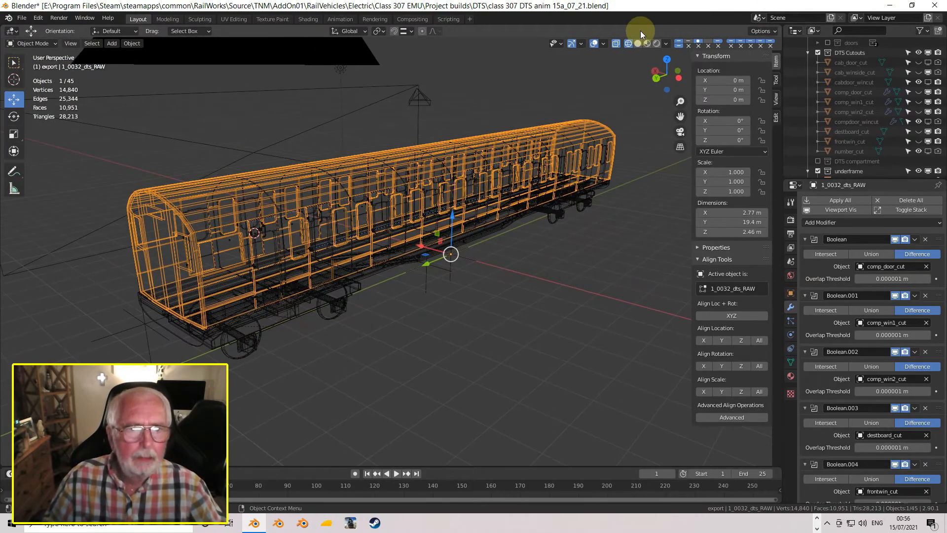
left_click(640, 43)
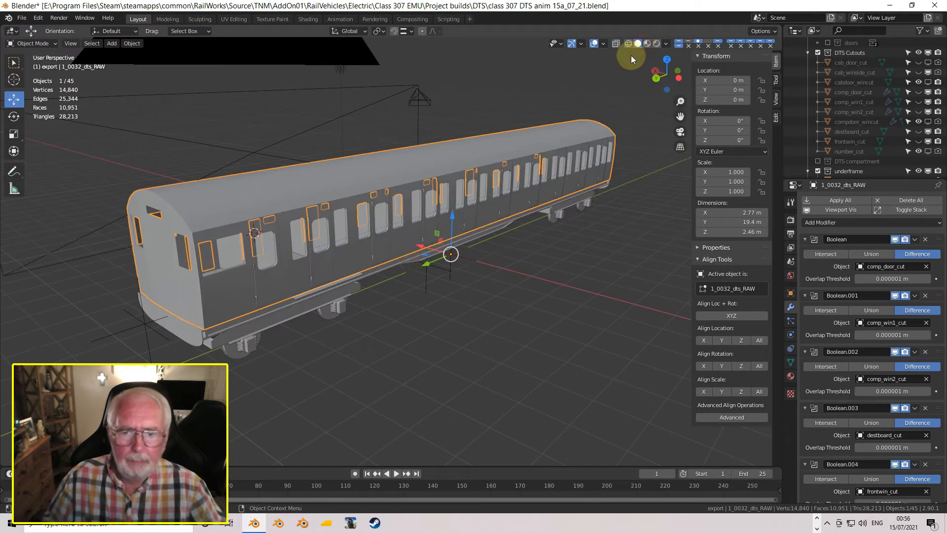
Select the gauge cube and display the carriage in material preview around the cube and the bogie below it.
middle_click_drag(329, 305, 157, 331)
left_click(338, 197)
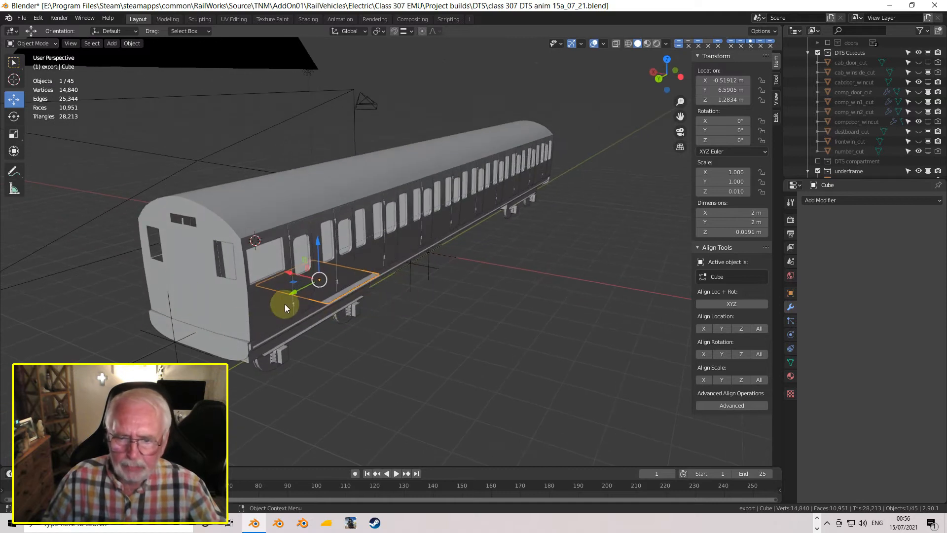
middle_click_drag(383, 261, 311, 274)
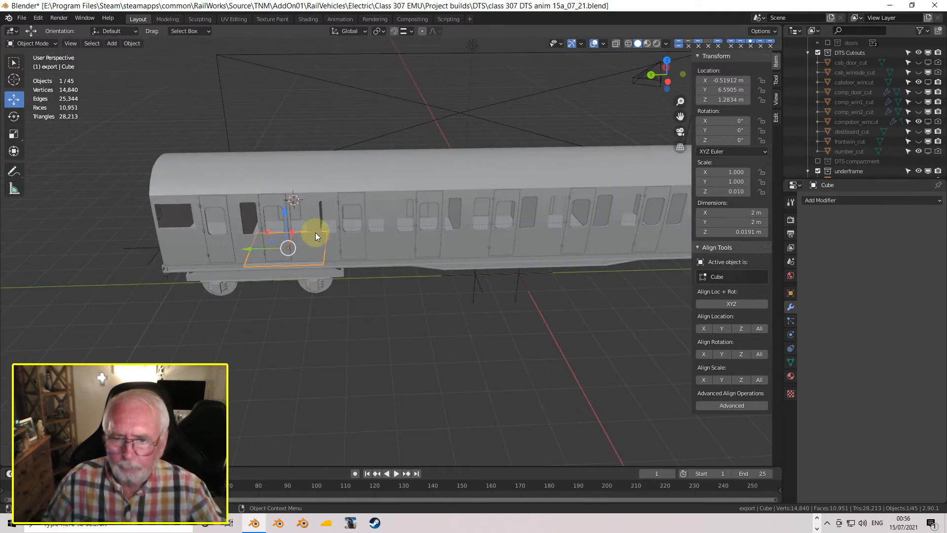
scroll(315, 228, "up", 2)
middle_click_drag(373, 239, 333, 224)
scroll(335, 221, "up", 3)
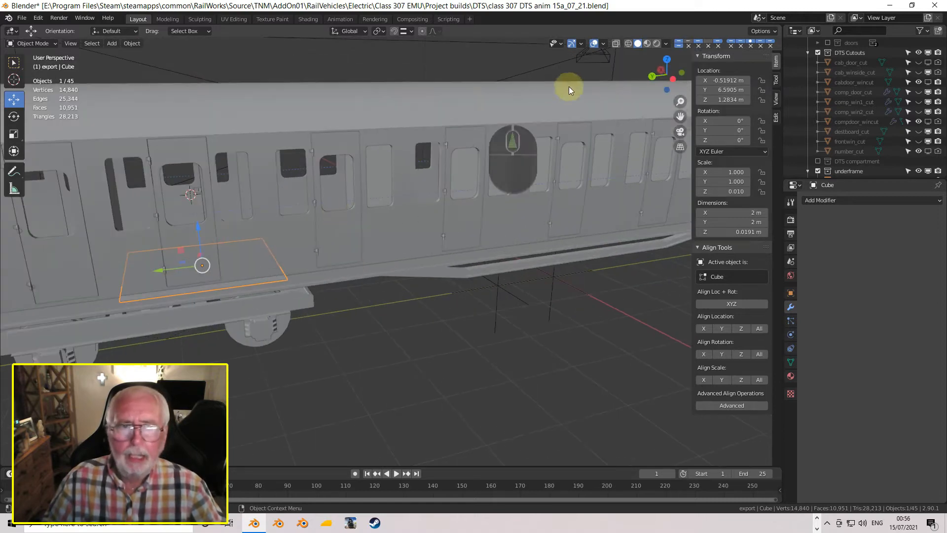
left_click(648, 44)
mouse_move(103, 293)
middle_mouse_down()
mouse_move(238, 279)
mouse_move(284, 288)
mouse_move(483, 280)
middle_mouse_up()
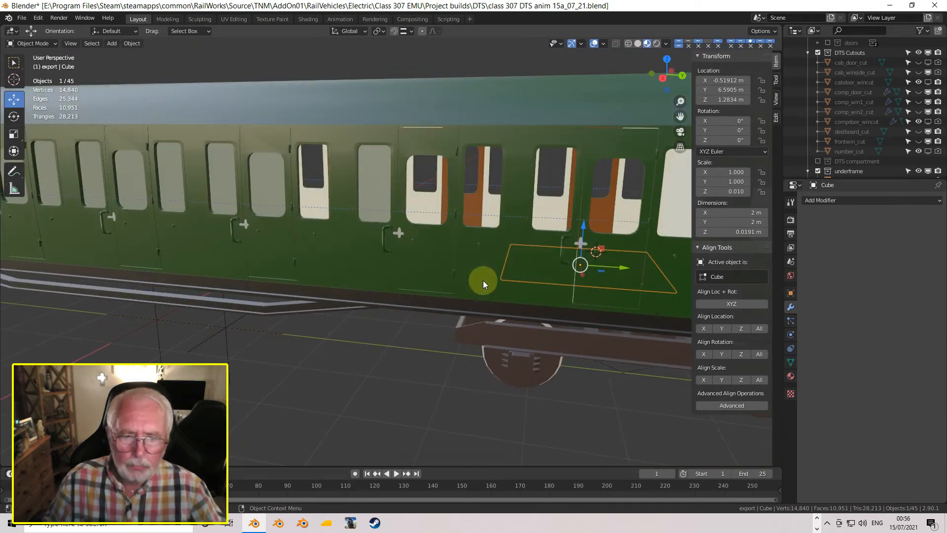
middle_click_drag(605, 281, 334, 245, "shift")
scroll(484, 205, "up", 3)
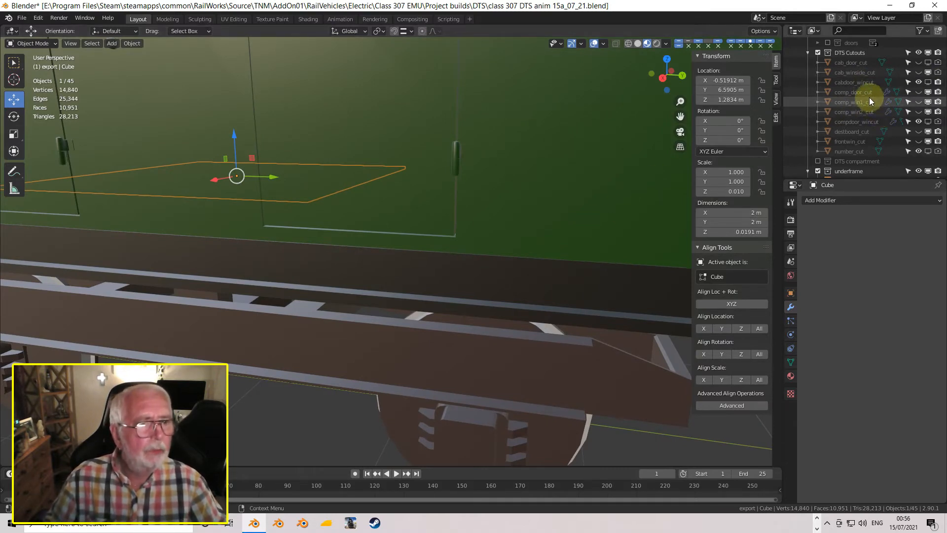
Unhide the comp_door_cut cutter and add the 1_0032_dts_RAW carriage body to the gauge cube selection.
left_click(918, 93)
scroll(467, 158, "down", 5)
middle_click_drag(467, 160, 431, 122)
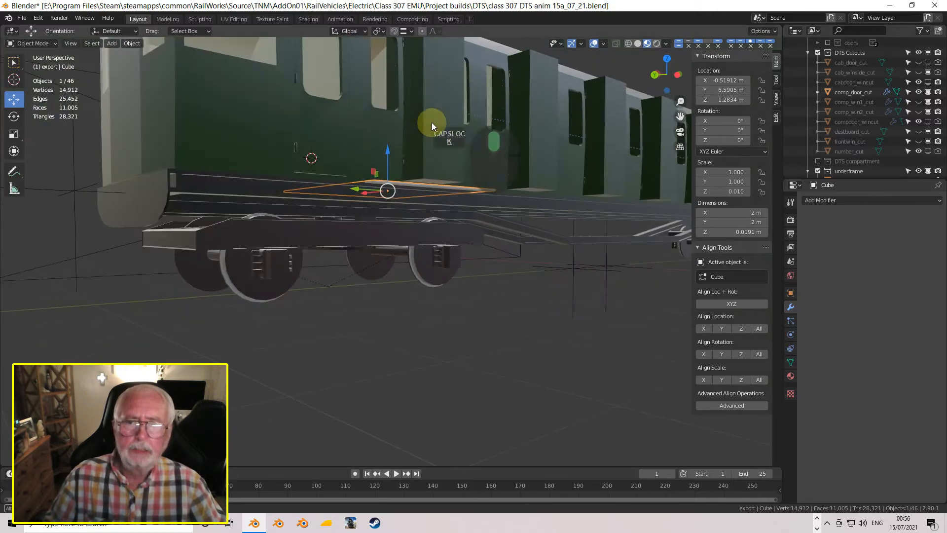
left_click(391, 130, "shift")
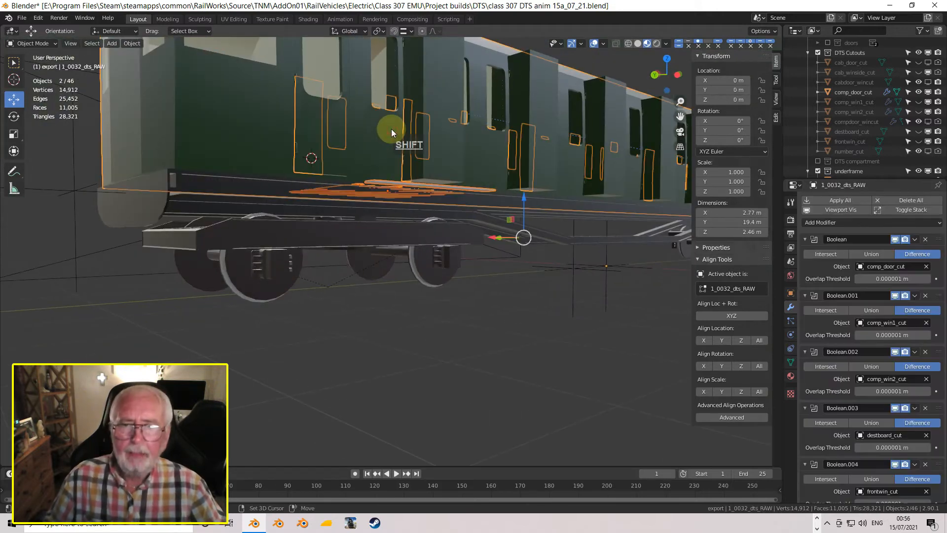
scroll(423, 163, "down", 5)
middle_click_drag(423, 164, 400, 190)
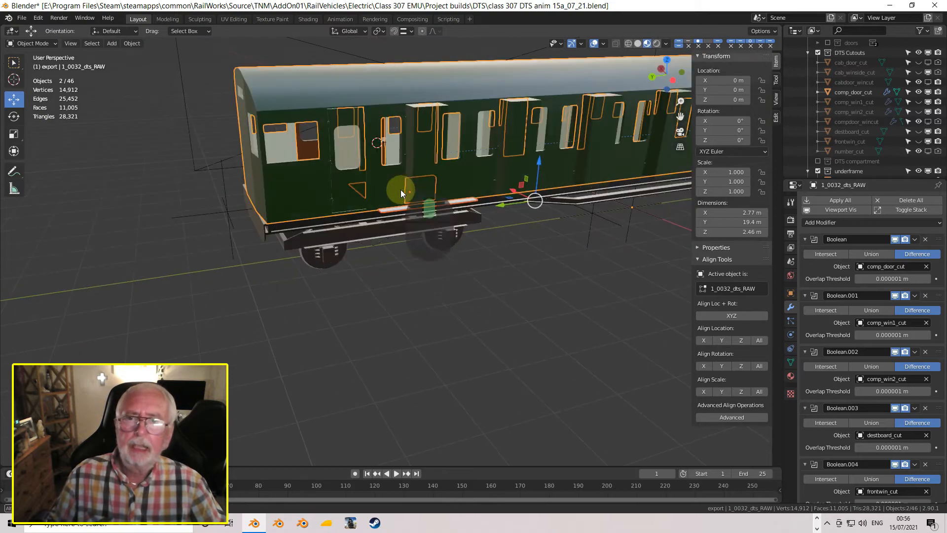
Try isolating just the gauge cube and carriage body in local view, and return to the full scene.
key("KP_Divide")
scroll(423, 178, "up", 10)
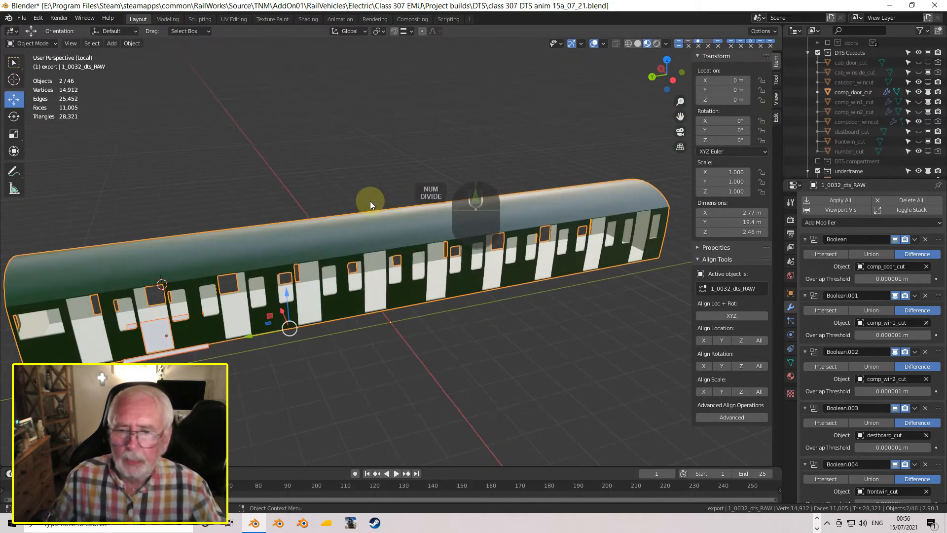
middle_click_drag(195, 250, 232, 218)
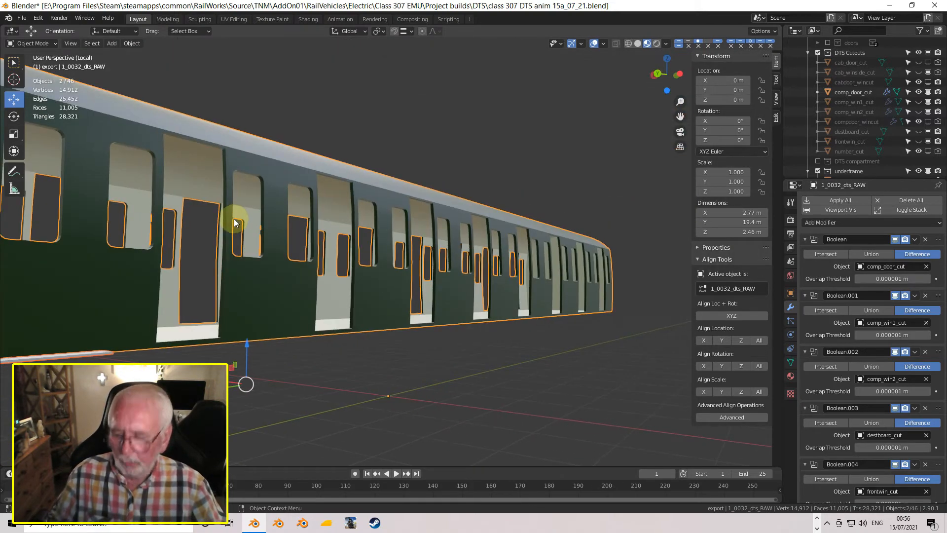
key("KP_Divide")
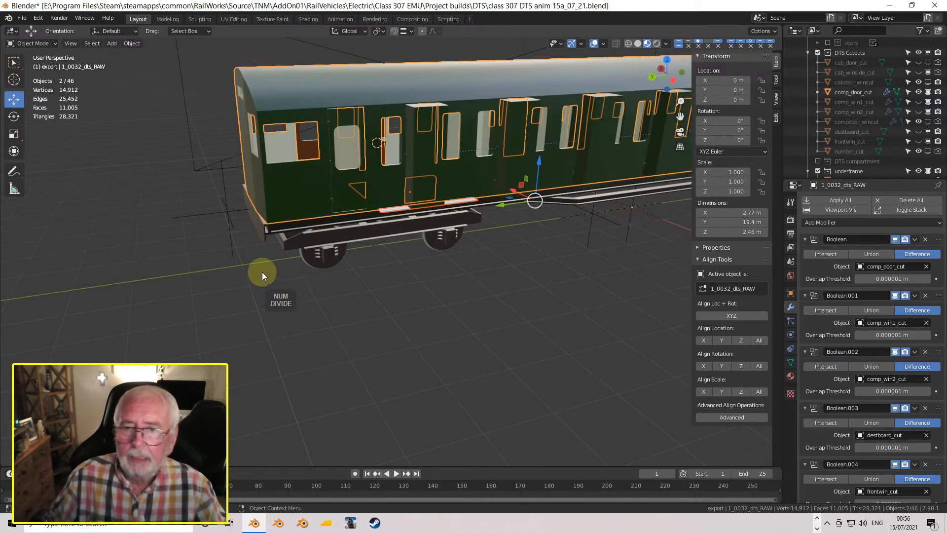
Add comp_door_cut to the selection, isolate the three objects, and show the cutter's lower edge and gauge cube in left orthographic view.
left_click(418, 155, "shift")
key("KP_Divide")
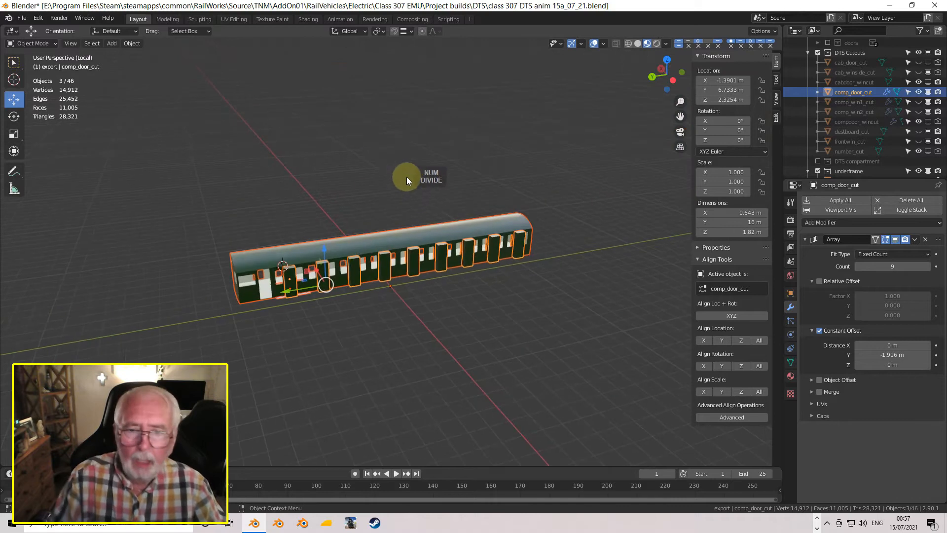
scroll(327, 315, "up", 6)
middle_click_drag(238, 305, 535, 163, "shift")
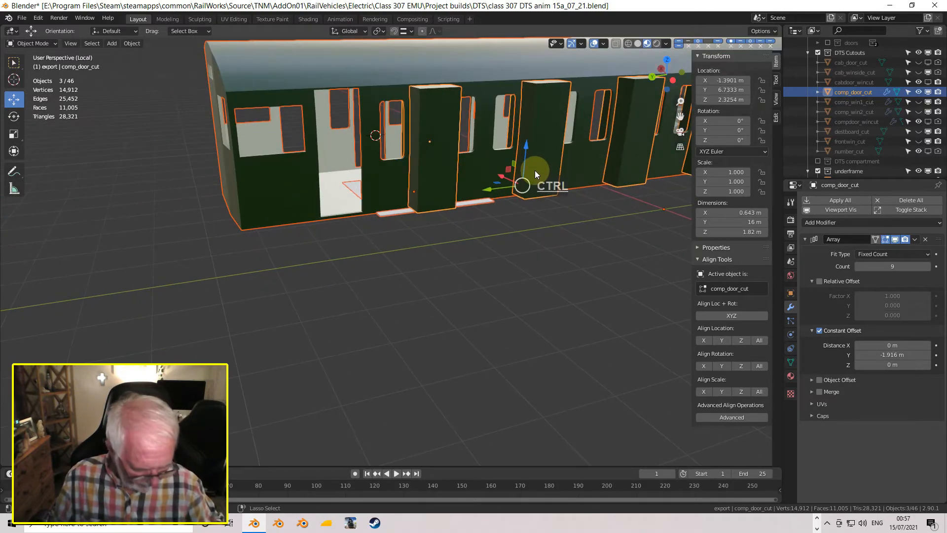
key("ctrl+KP_3")
scroll(467, 122, "up", 1)
scroll(467, 123, "up", 3)
middle_click_drag(420, 166, 427, 281, "shift")
scroll(415, 230, "up", 4)
middle_click_drag(377, 217, 566, 288, "shift")
scroll(553, 270, "up", 3)
middle_click_drag(552, 257, 473, 312, "shift")
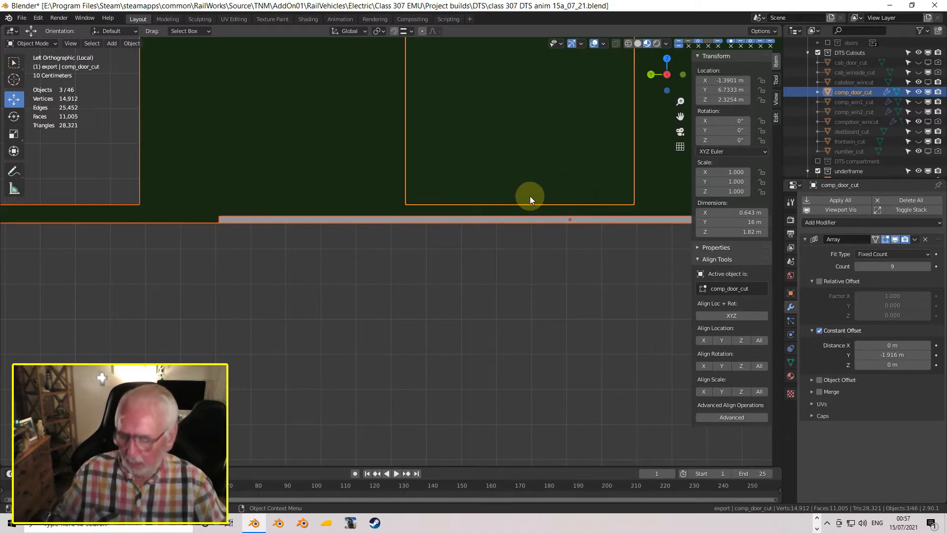
Try lowering a bottom edge of the door cutter to about Z 1.293 m in Edit Mode, undo the move and return to Object Mode.
key("Tab")
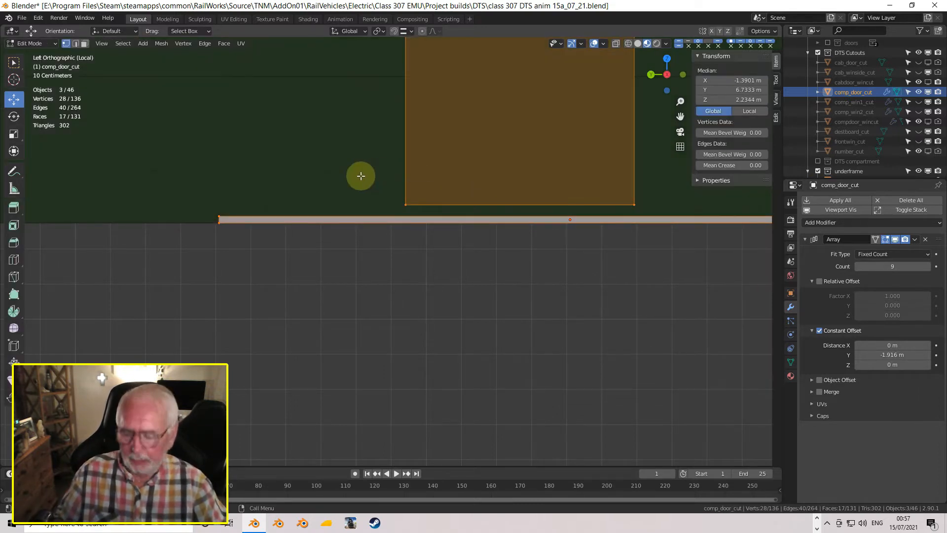
key("alt+a")
key("b")
left_click_drag(567, 233, 693, 213)
scroll(557, 200, "up", 2)
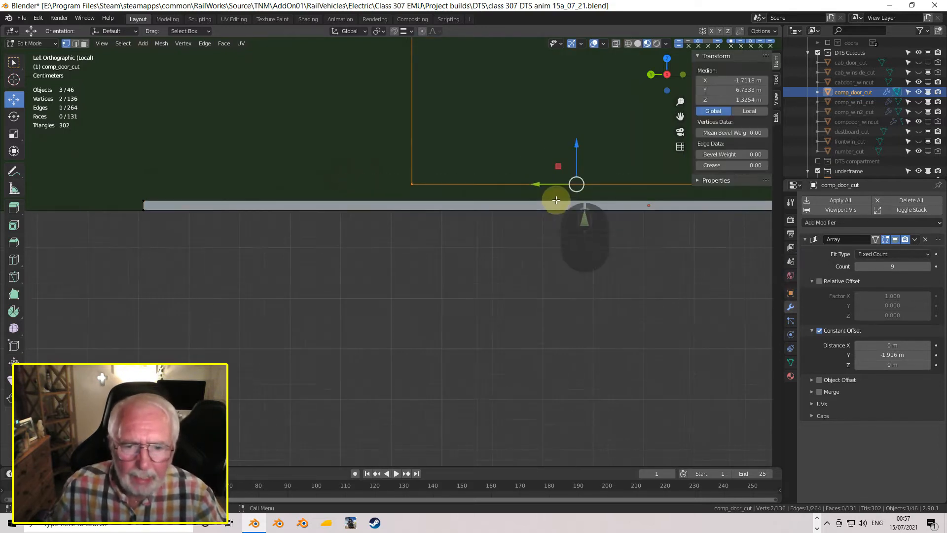
scroll(556, 200, "up", 2)
left_click_drag(658, 120, 646, 153)
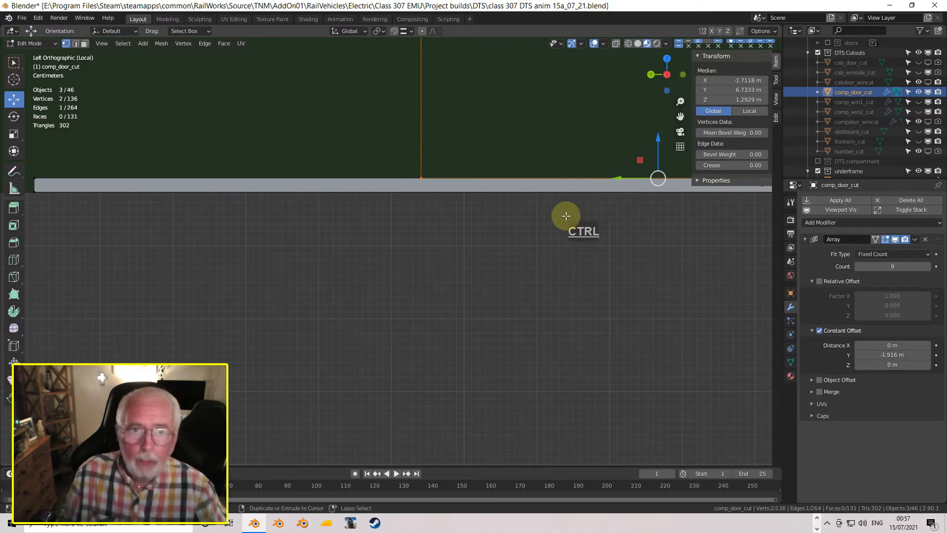
key("ctrl+z")
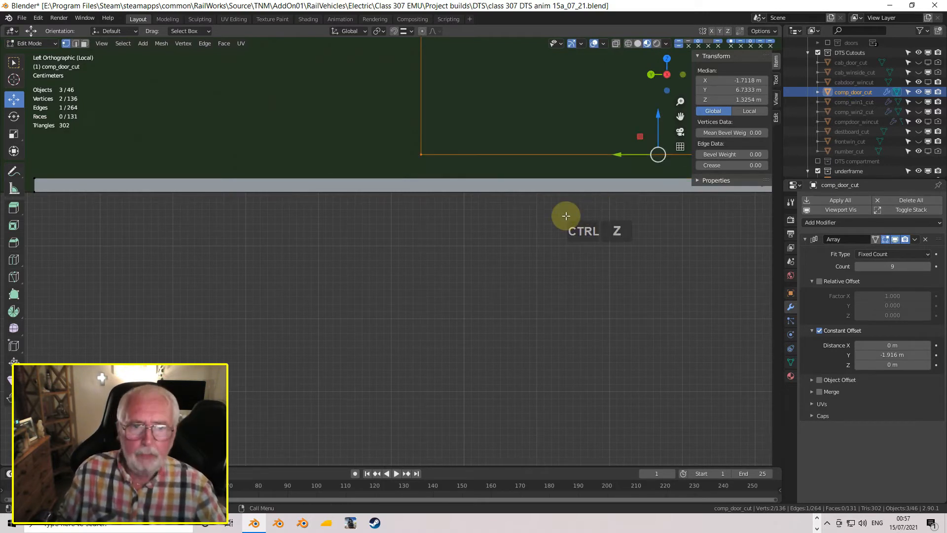
scroll(528, 249, "down", 6)
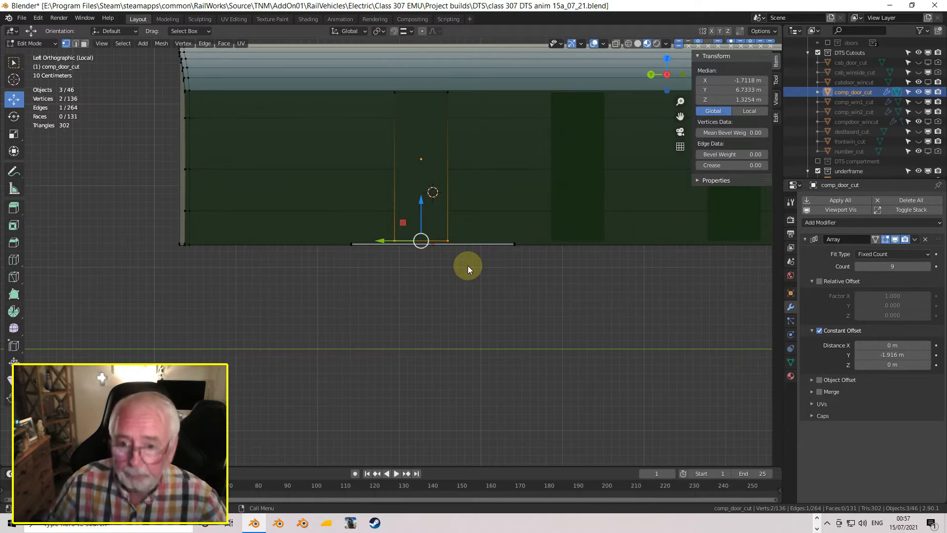
key("Tab")
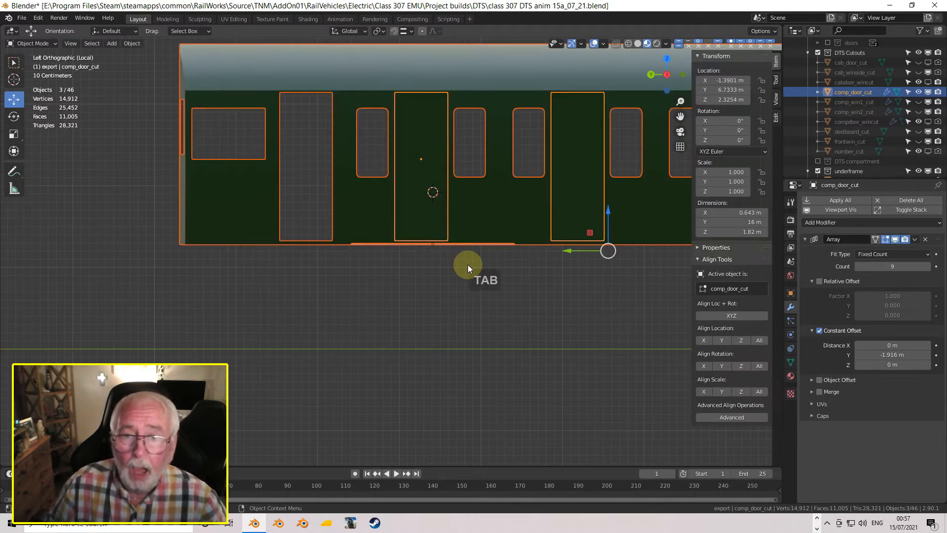
Select only comp_door_cut and move it down along Z to about 2.293 m, its underside level with the gauge cube's top.
left_click(438, 231)
scroll(400, 250, "up", 5)
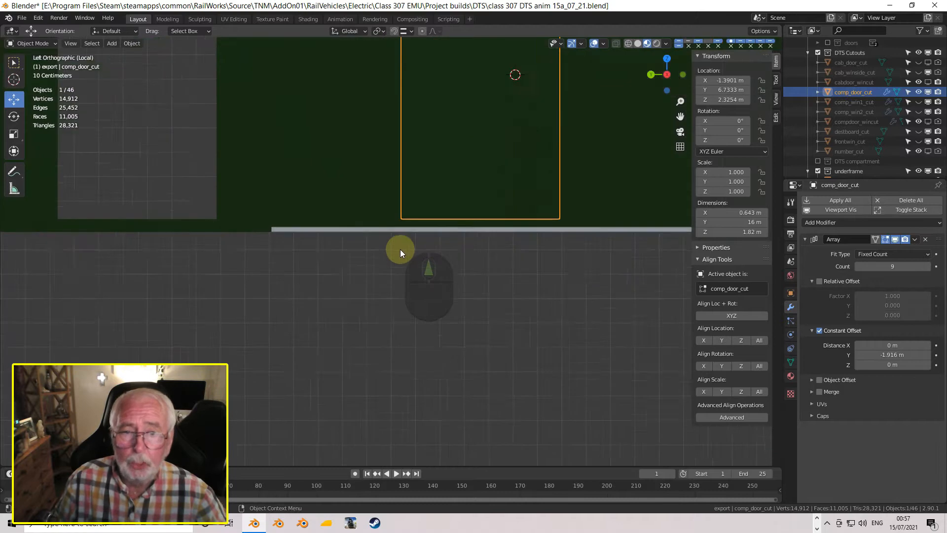
scroll(458, 265, "up", 3)
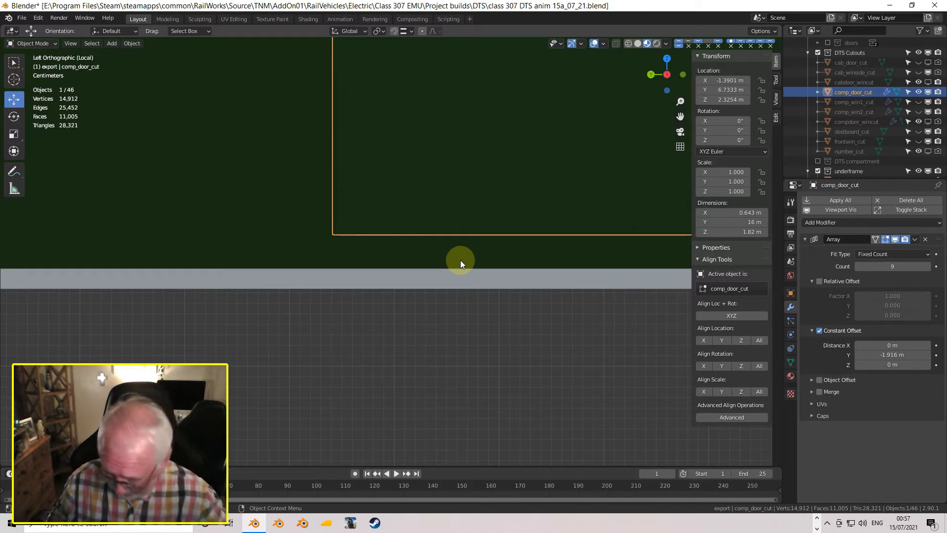
scroll(457, 255, "up", 3)
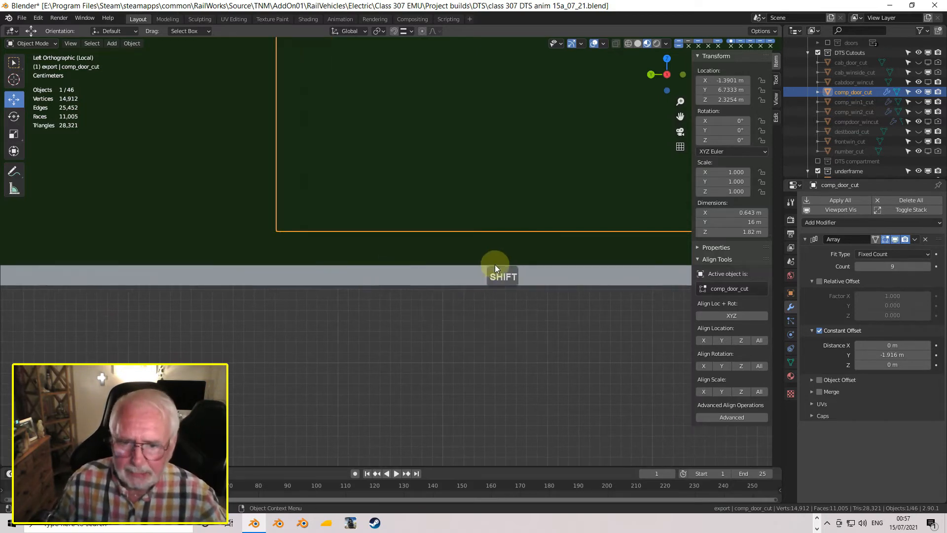
scroll(503, 268, "up", 2)
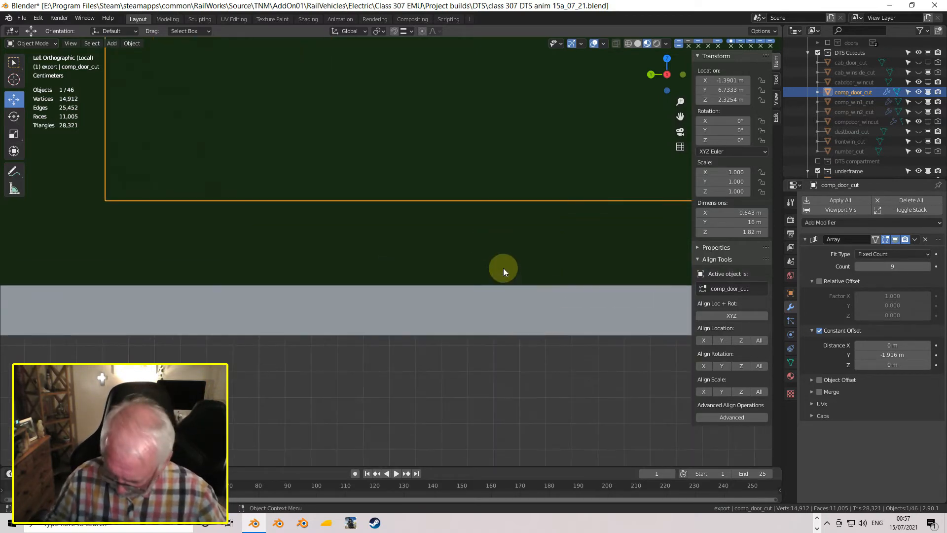
key("g")
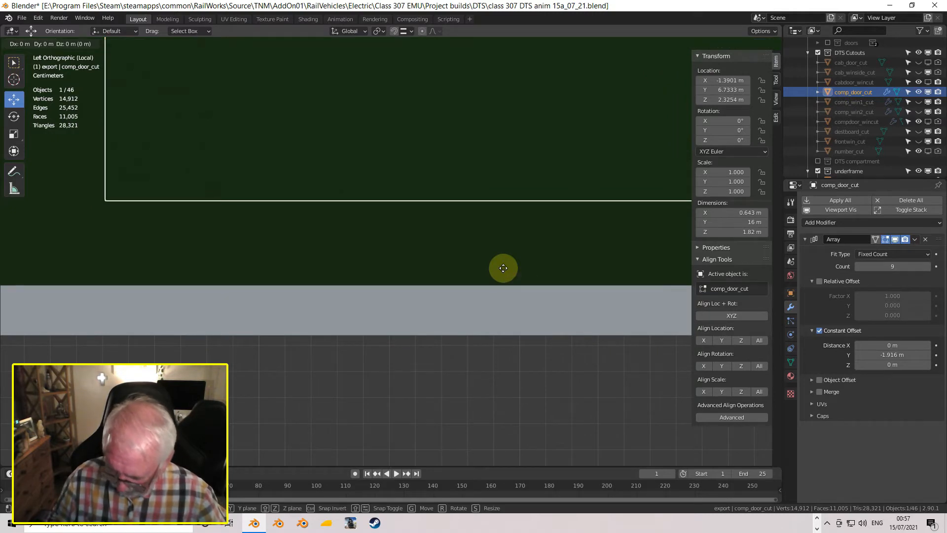
key("z")
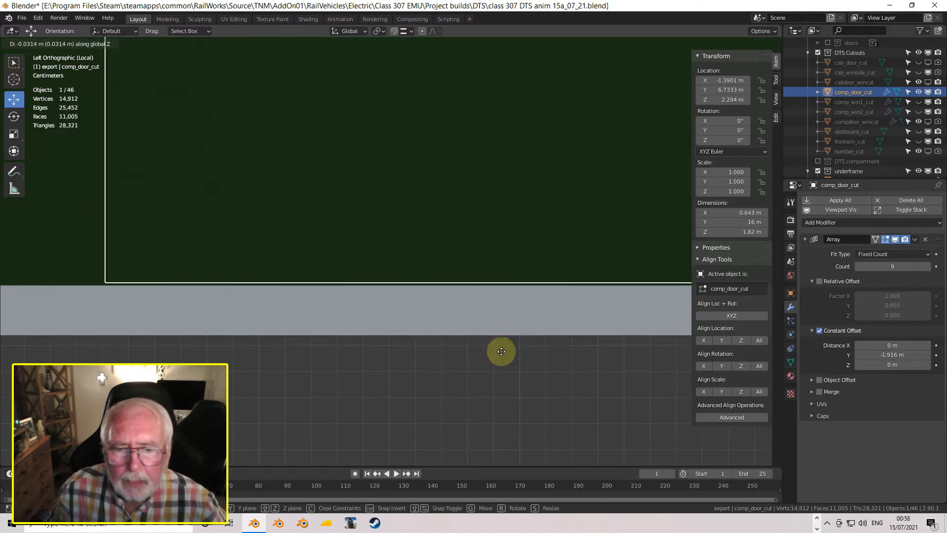
left_click(497, 347)
Examine the alignment of the door cutter's underside with the gauge cube's top and the sills of the door openings.
scroll(516, 312, "up", 6)
middle_click_drag(457, 341, 494, 335, "shift")
scroll(498, 201, "up", 6)
scroll(500, 292, "up", 4)
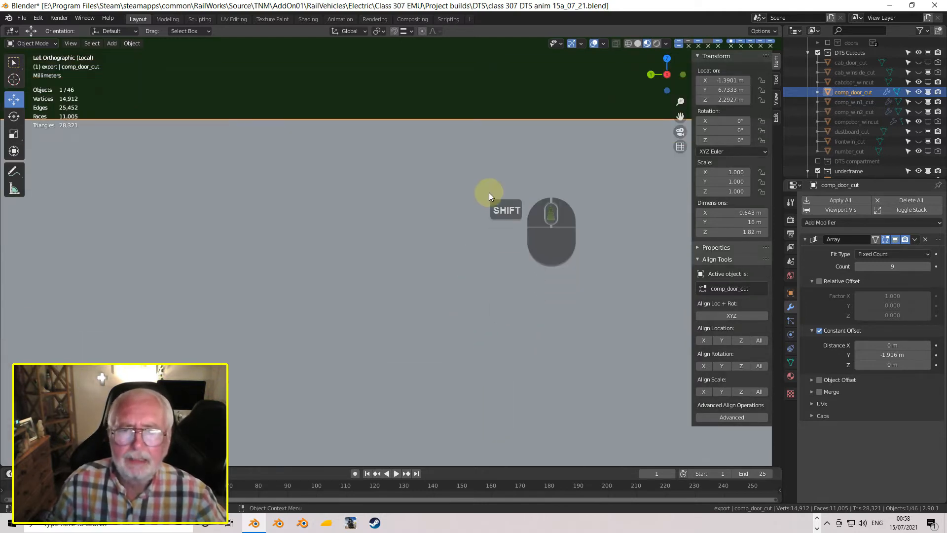
middle_click_drag(490, 196, 472, 325, "shift")
scroll(529, 289, "up", 3)
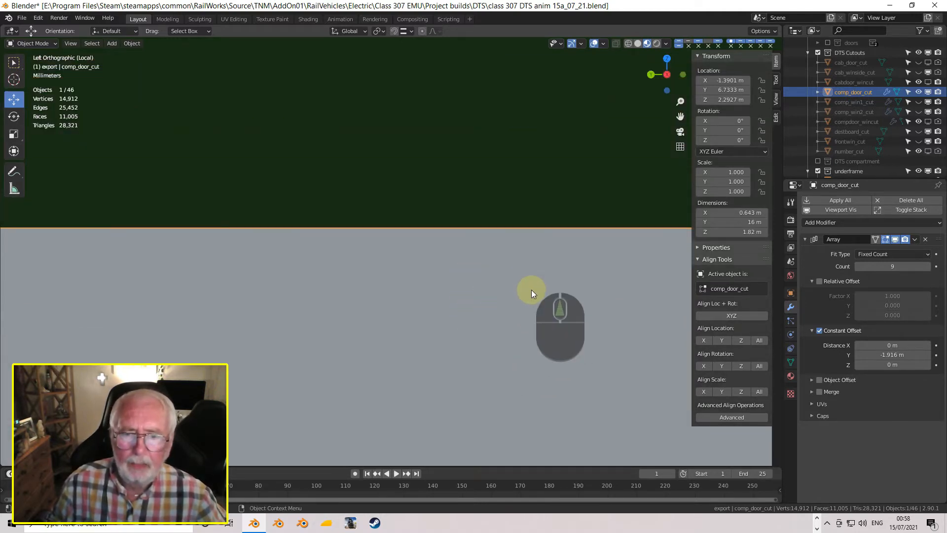
scroll(460, 239, "down", 5)
middle_click_drag(448, 258, 485, 274)
scroll(393, 236, "up", 5)
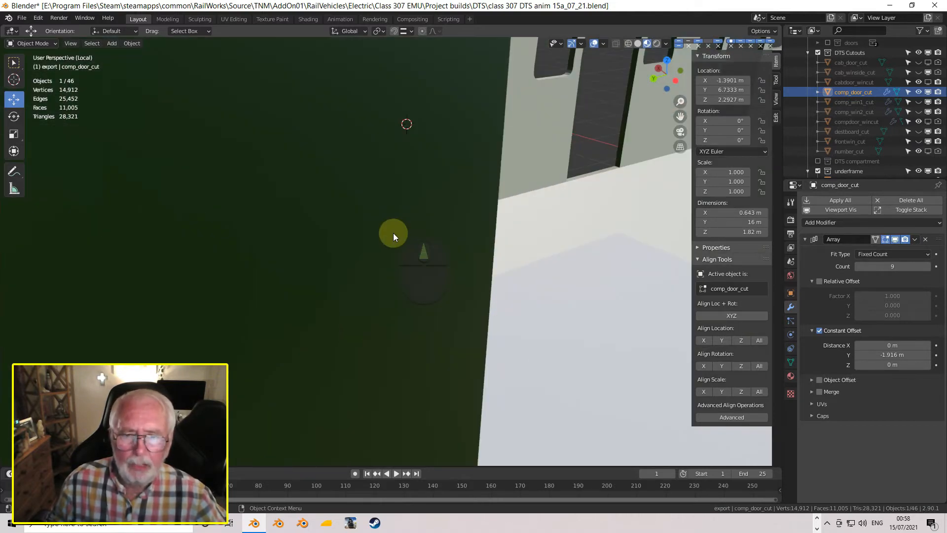
scroll(393, 233, "up", 3)
middle_click_drag(394, 232, 451, 270)
middle_click_drag(334, 294, 220, 282)
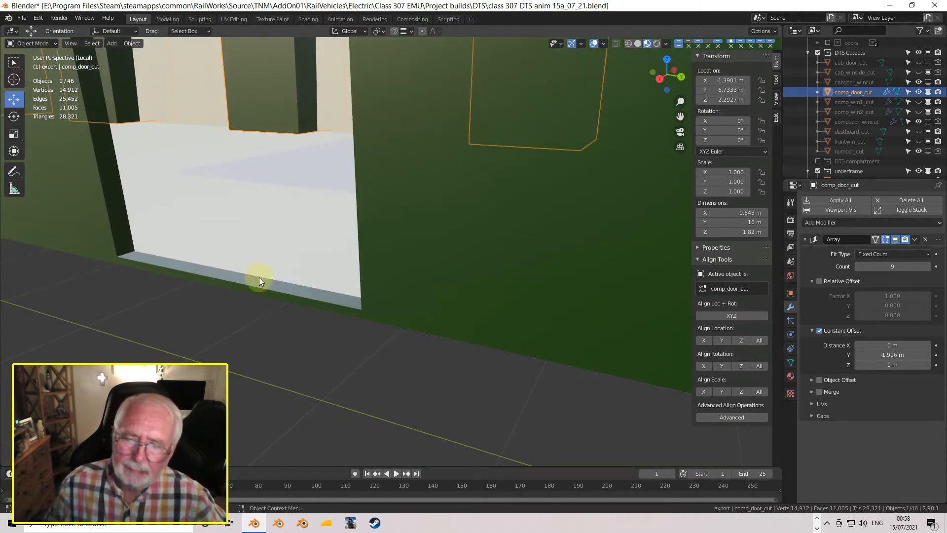
scroll(369, 294, "down", 6)
middle_click_drag(371, 288, 407, 268)
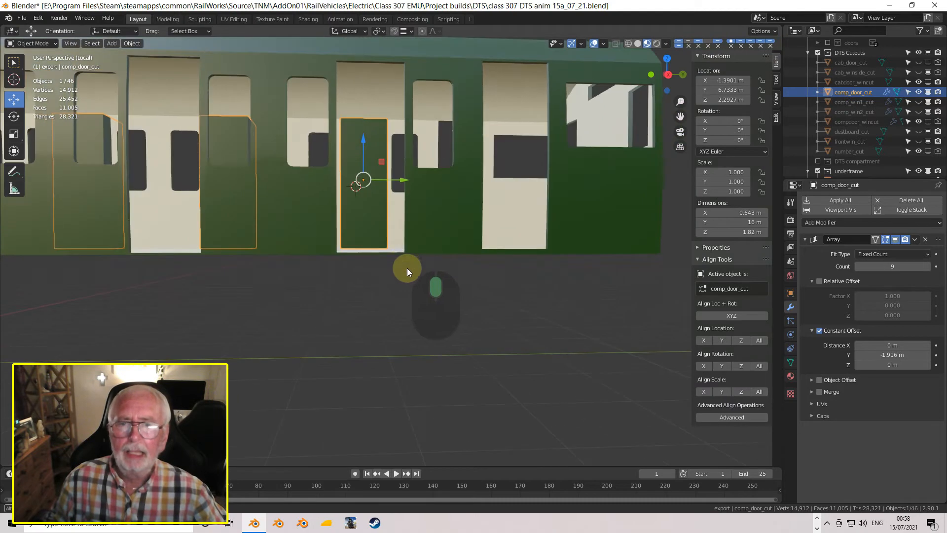
Hide the comp_door_cut cutter and inspect the door openings against the floor from inside the carriage.
left_click(922, 94)
scroll(403, 131, "up", 4)
middle_click_drag(403, 131, 417, 250, "shift")
scroll(417, 249, "up", 6)
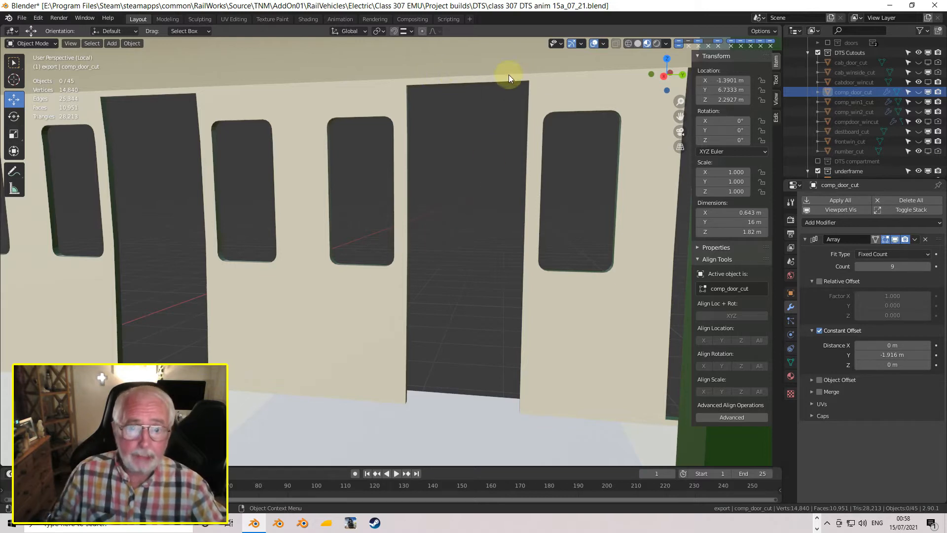
scroll(471, 335, "down", 2)
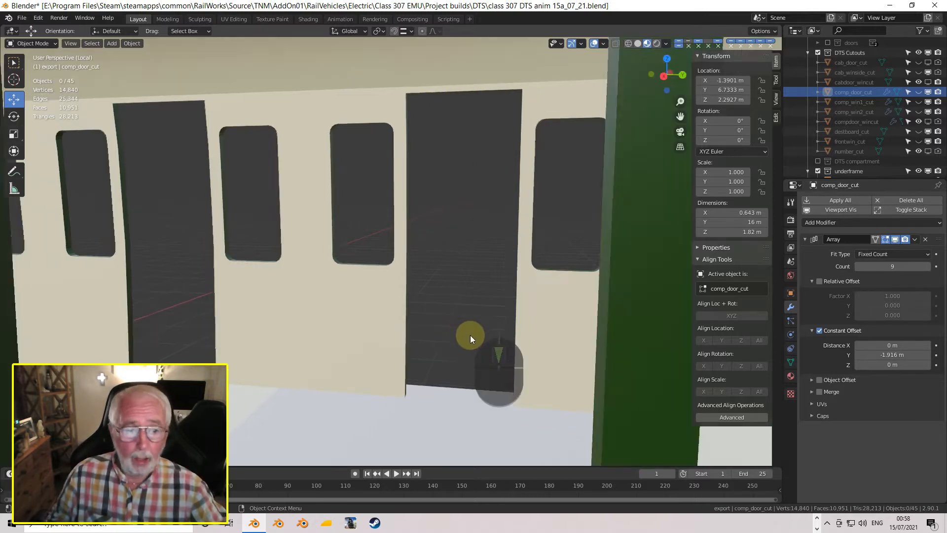
scroll(471, 335, "down", 1)
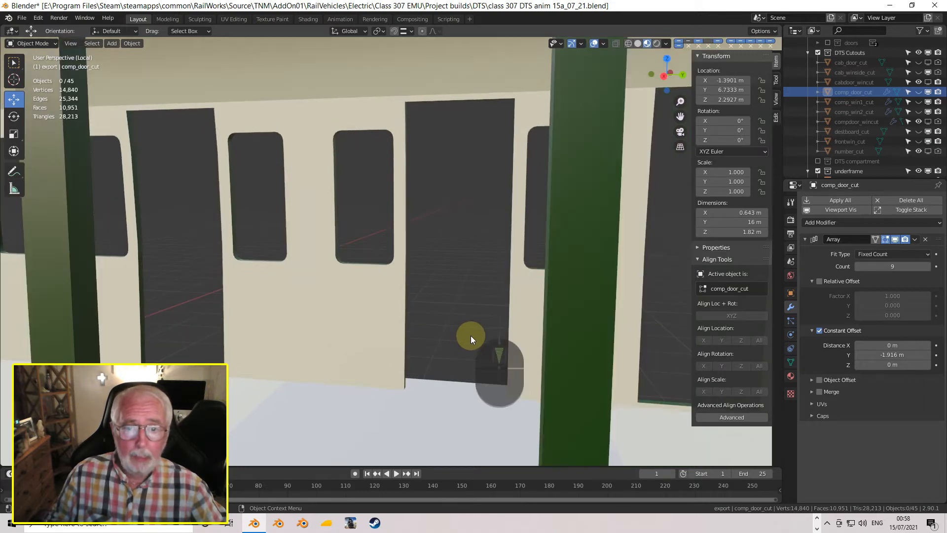
scroll(471, 335, "down", 1)
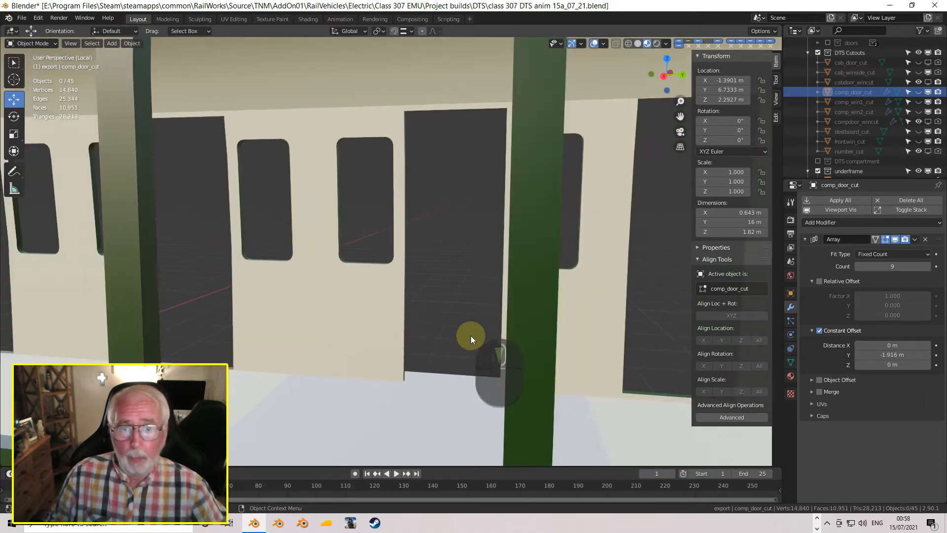
Select the gauge cube at floor level and set its Z dimension to 0.0375 m.
left_click(409, 425)
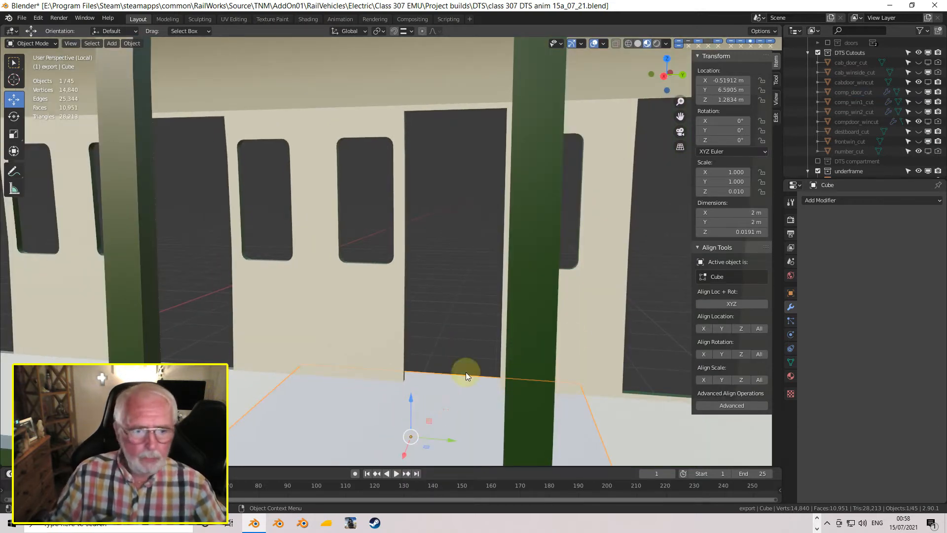
left_click(743, 231)
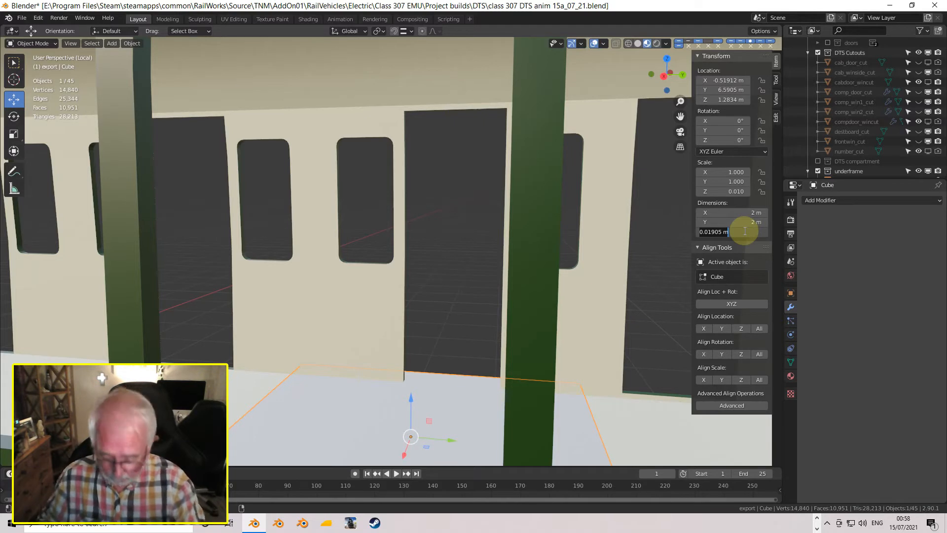
type("0.0375")
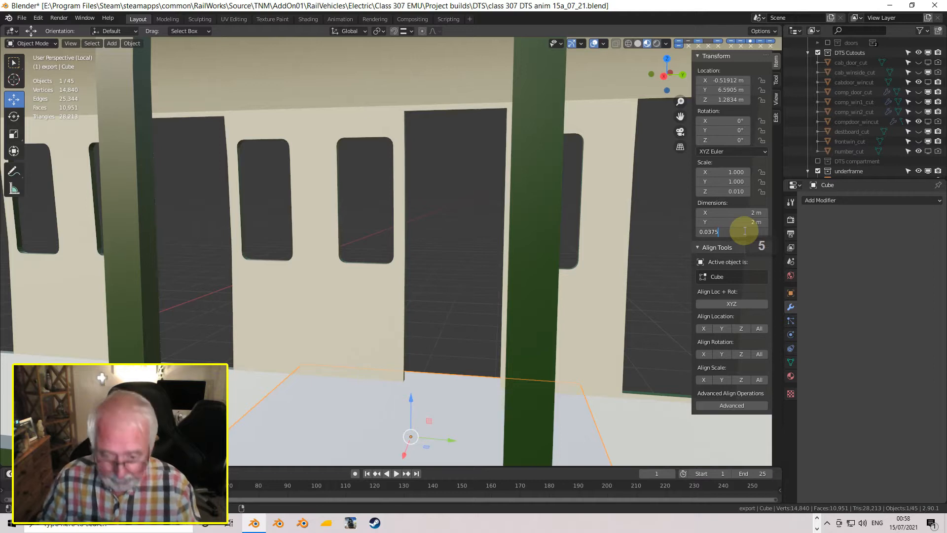
key("Return")
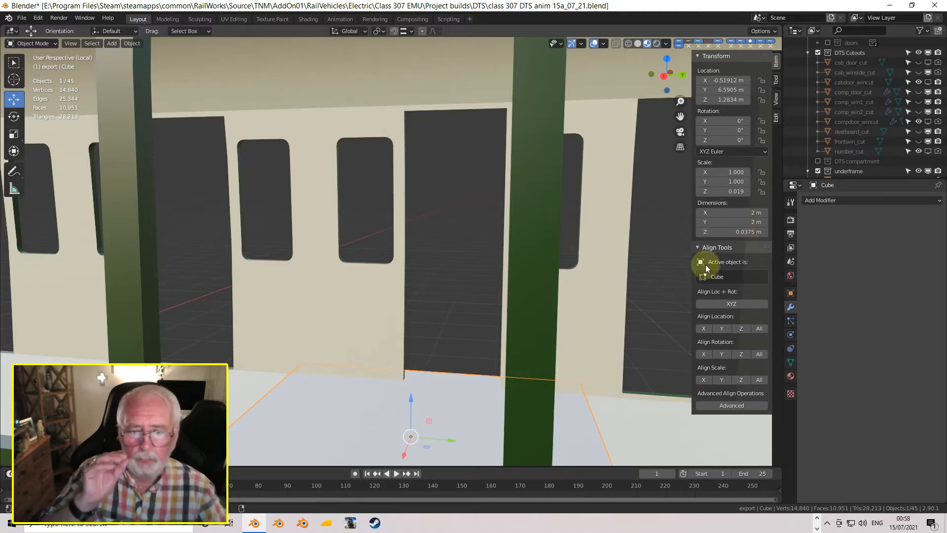
Raise the gauge cube to about Z 3.14 m, by the roof line, and set its X dimension to 0.25 inch (0.00635 m).
left_click_drag(410, 397, 417, 55)
middle_click_drag(587, 146, 580, 222)
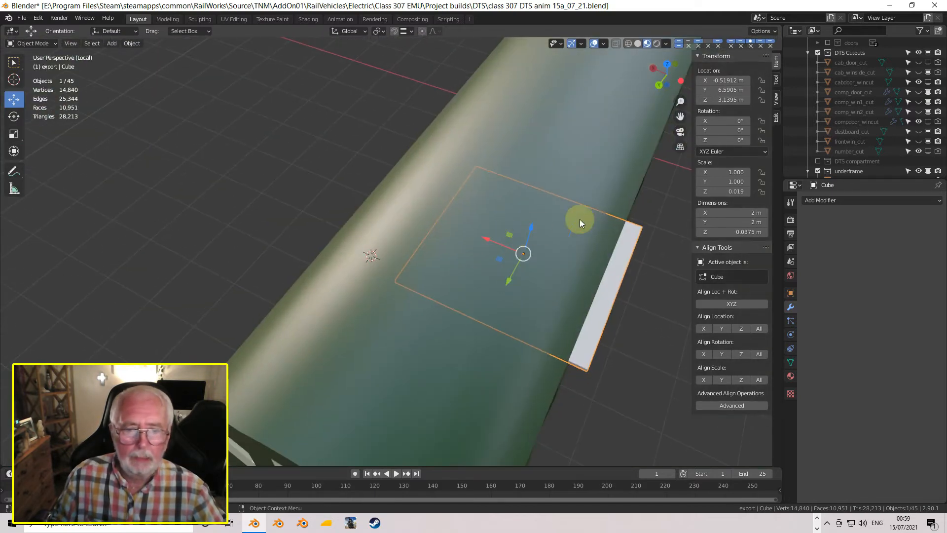
left_click(752, 213)
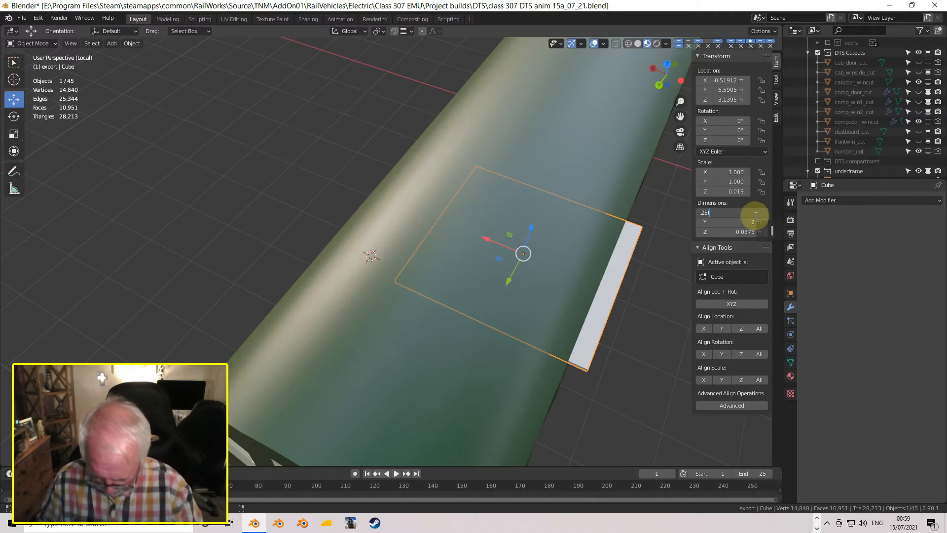
key("Return")
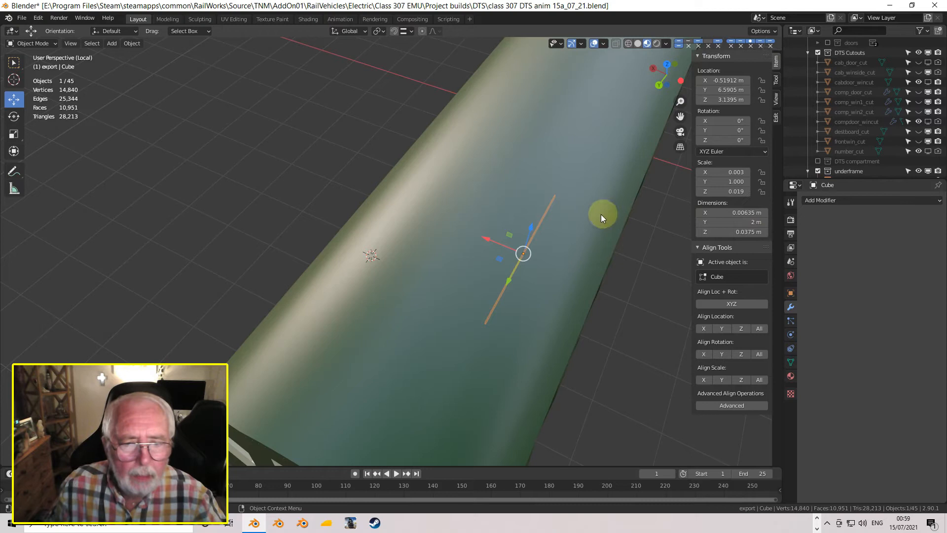
Move the thin gauge strip along X to about -1.23 m, against the inside of the carriage side.
left_click_drag(489, 240, 554, 271)
middle_click_drag(556, 276, 662, 205)
scroll(502, 192, "up", 5)
scroll(517, 219, "down", 4)
Select the body shell 1_0032_dts_RAW and turn off viewport display of its Mirror modifier to expose the interior.
left_click(539, 163)
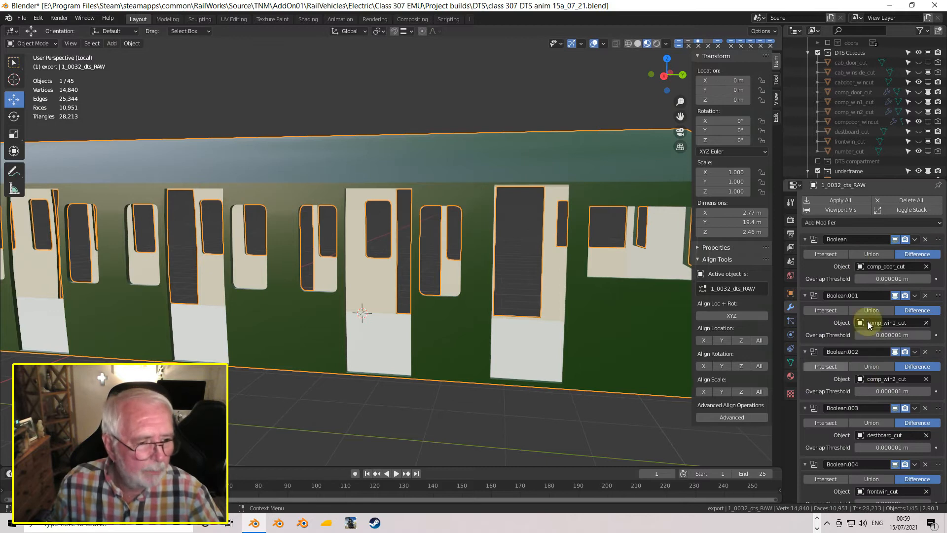
scroll(885, 435, "down", 8)
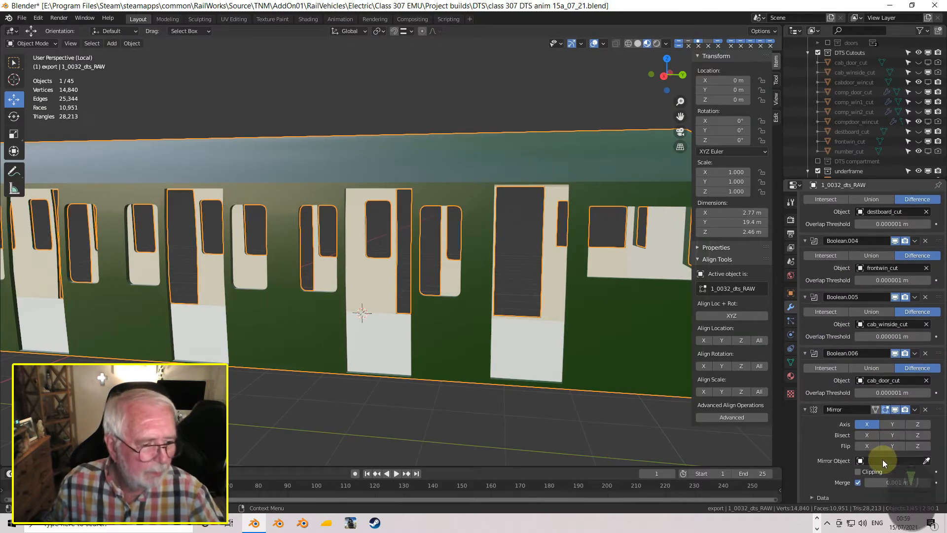
left_click(895, 410)
scroll(454, 176, "up", 2)
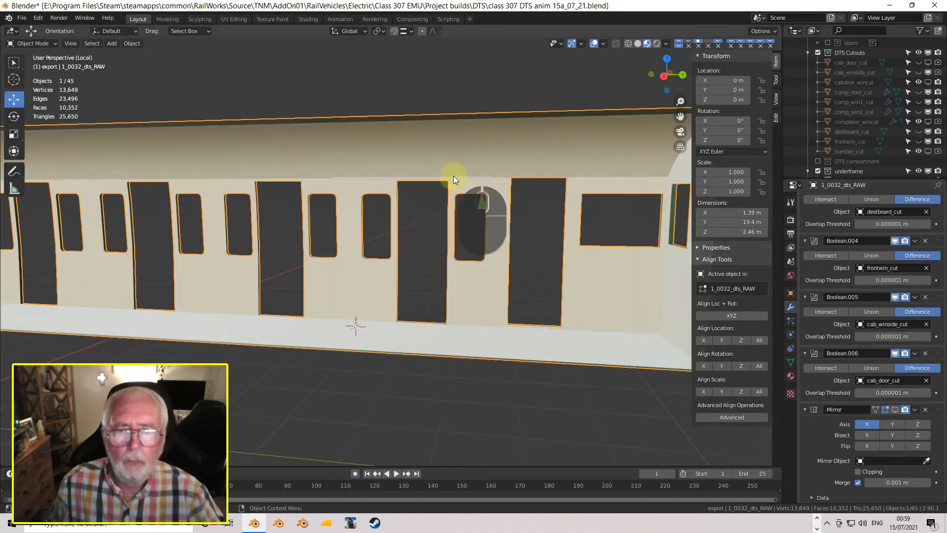
middle_click_drag(454, 176, 462, 135)
scroll(406, 245, "up", 3)
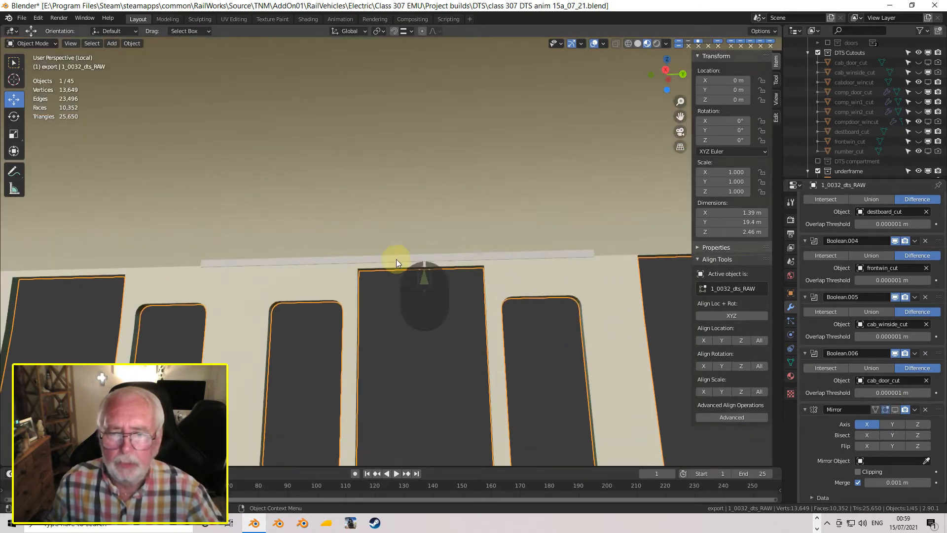
Select the gauge strip above the door opening and, in the right side view, lower it to about Z 3.13 m.
left_click(396, 258)
scroll(464, 317, "up", 1)
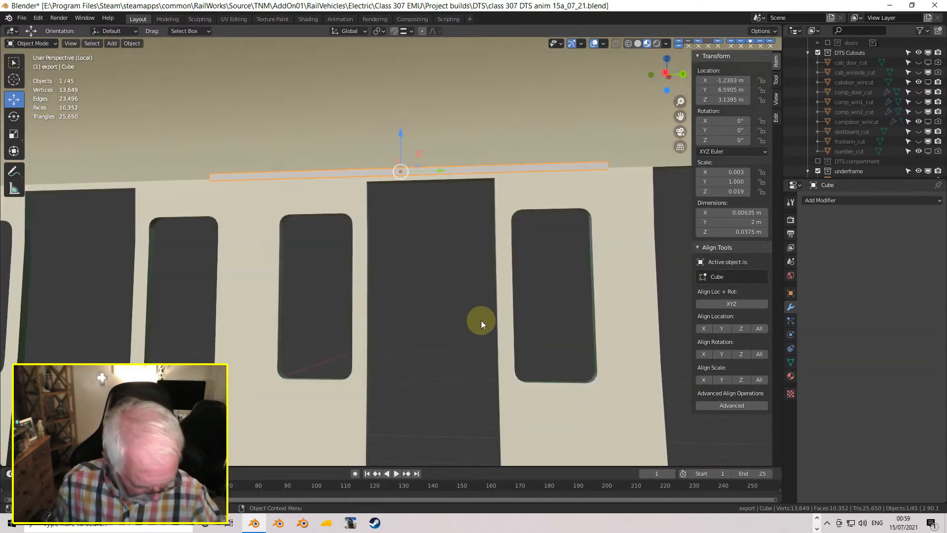
key("Page_Down")
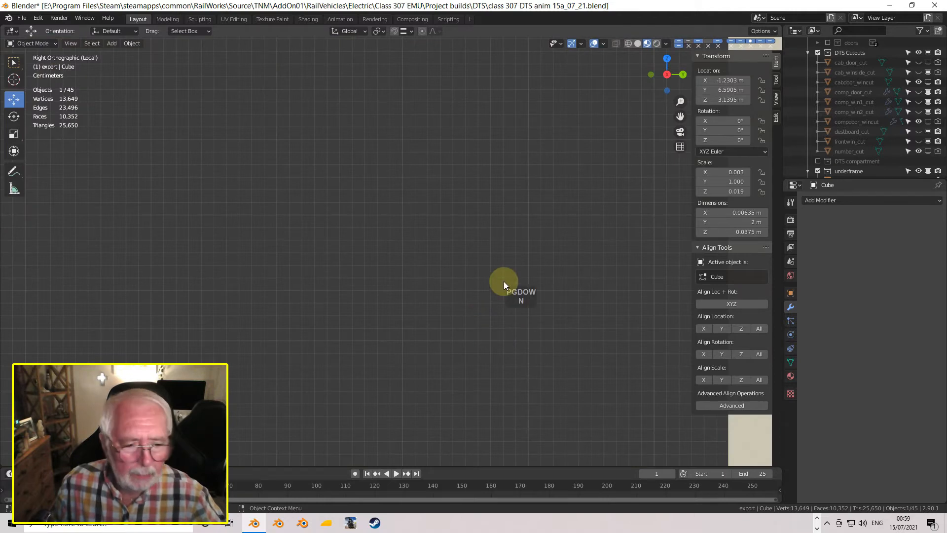
scroll(523, 383, "down", 5)
middle_click_drag(420, 262, 405, 324, "shift")
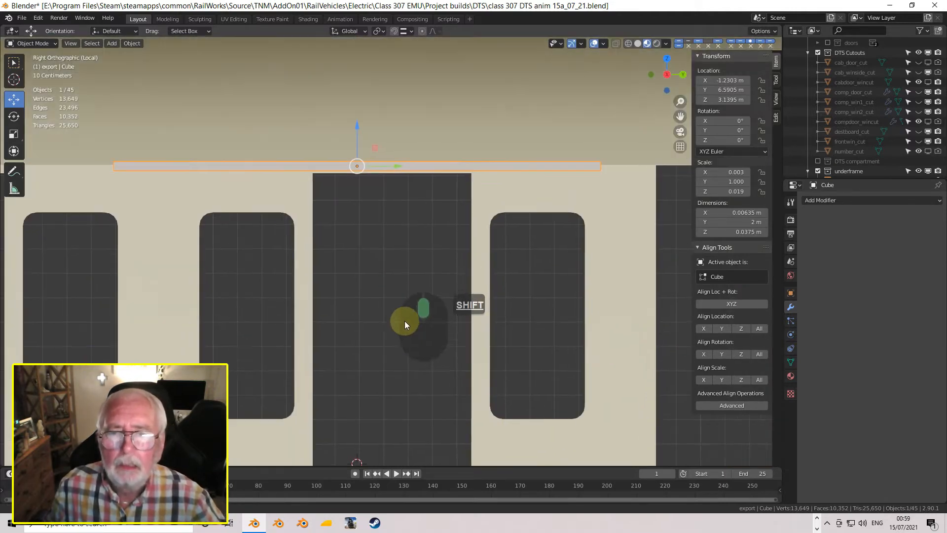
scroll(417, 272, "up", 8)
left_click_drag(364, 166, 364, 180)
Examine the gauge strip's fit between the tops of the door openings and the roof line from inside the carriage.
middle_click_drag(365, 181, 915, 306)
middle_click_drag(441, 253, 506, 231, "shift")
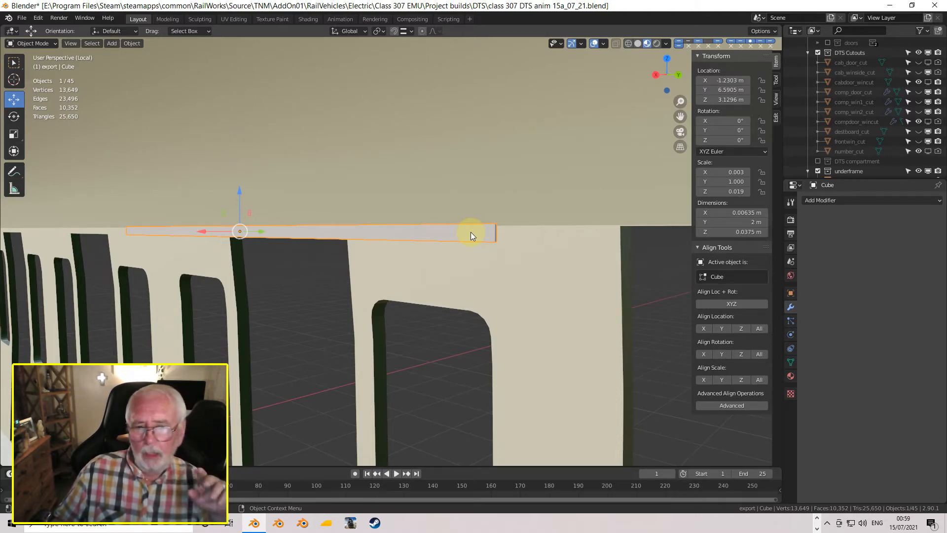
middle_click_drag(395, 256, 362, 335)
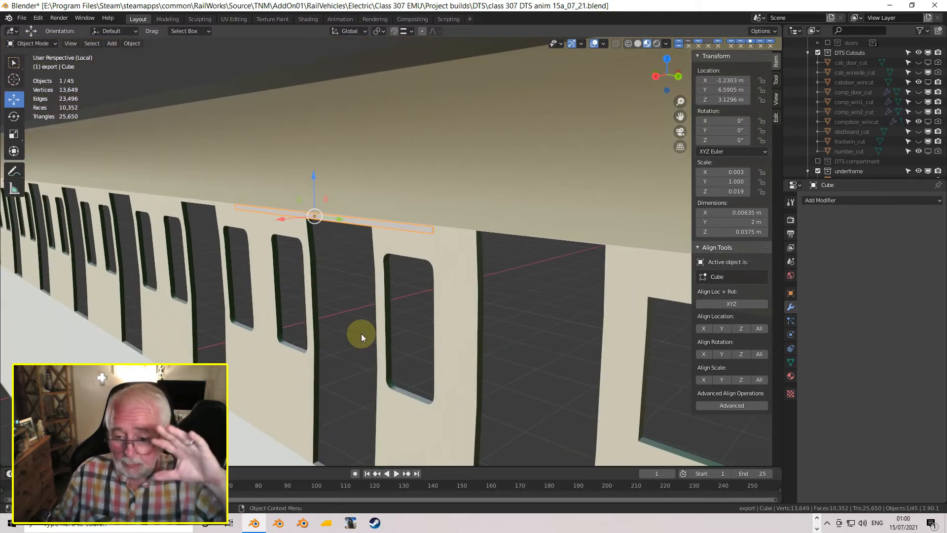
middle_click_drag(391, 332, 486, 229)
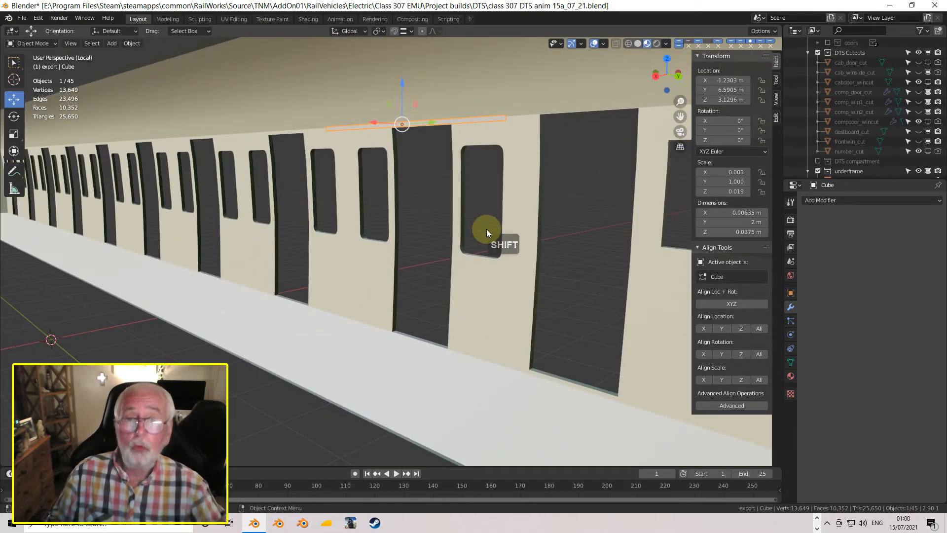
middle_click_drag(415, 141, 438, 145)
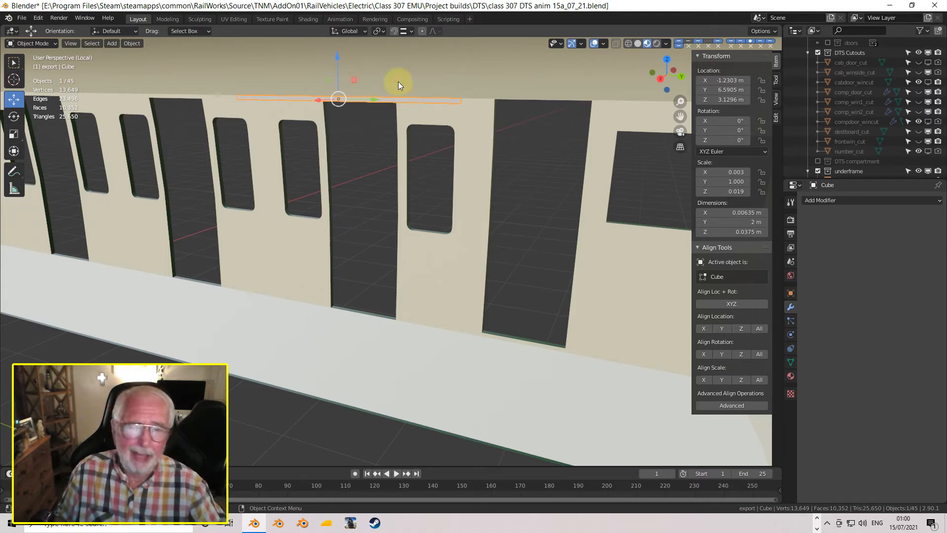
scroll(396, 96, "up", 3)
middle_click_drag(397, 95, 388, 358, "shift")
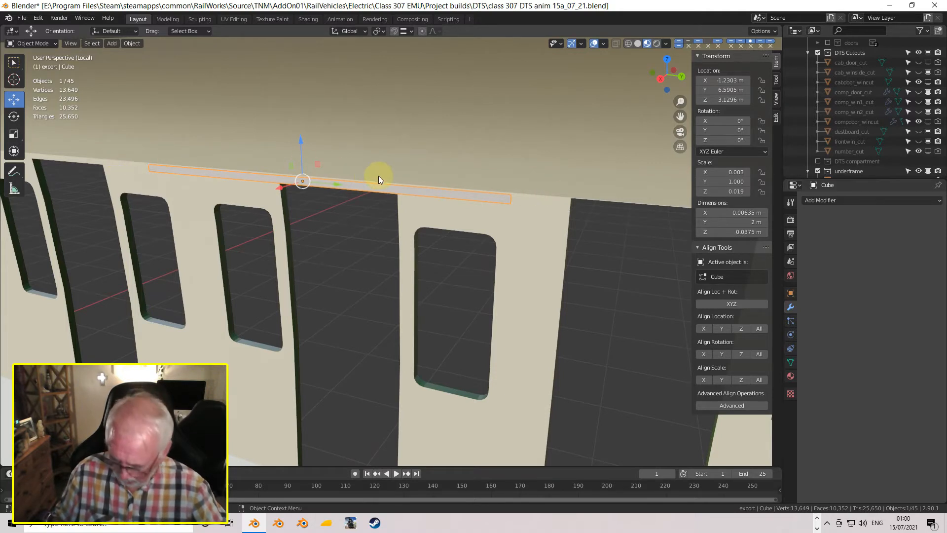
Duplicate the gauge strip, raise the copy to about Z 3.198 m against the roof curve, and delete the copy.
key("shift+d")
key("Return")
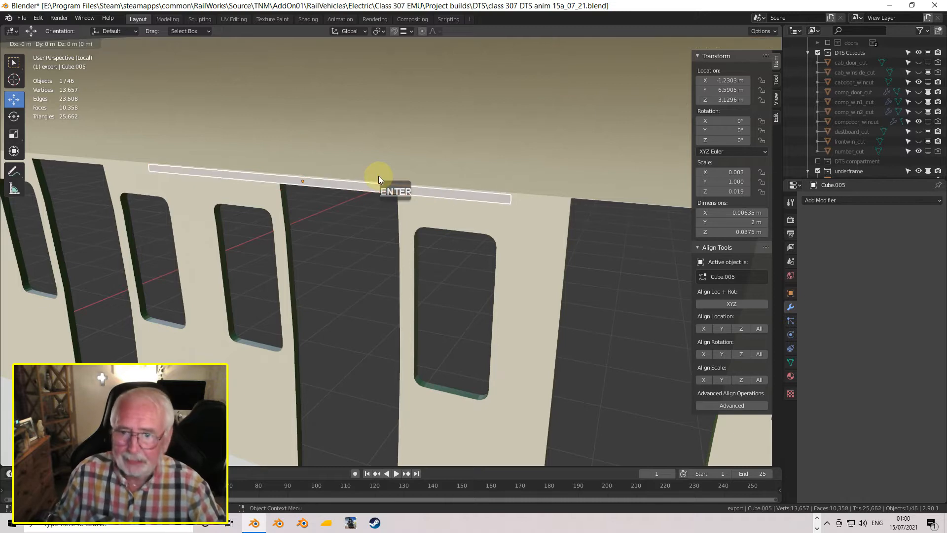
left_click_drag(297, 142, 298, 125)
middle_click_drag(298, 126, 699, 278)
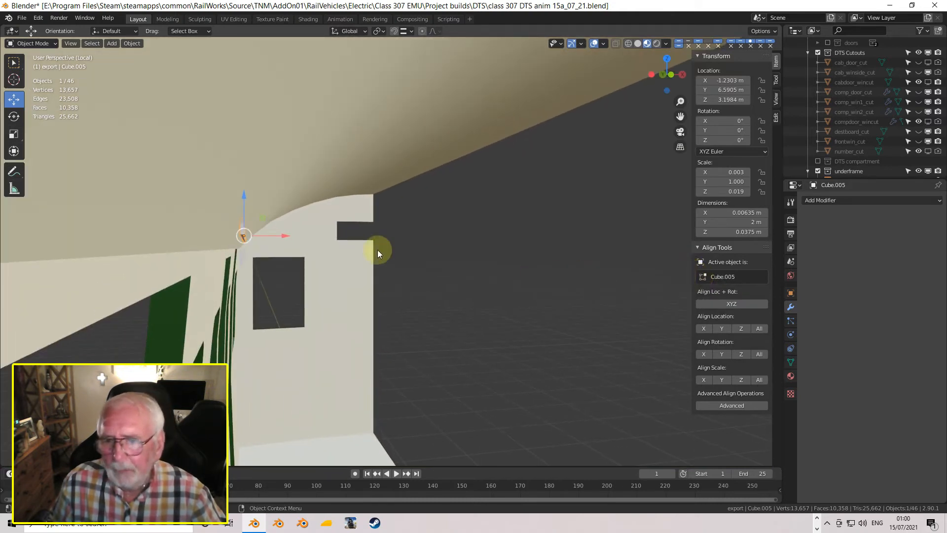
key("x")
left_click(280, 267)
Inspect the row of door openings inside the shell and exit local view to show the complete carriage.
middle_click_drag(369, 277, 422, 233)
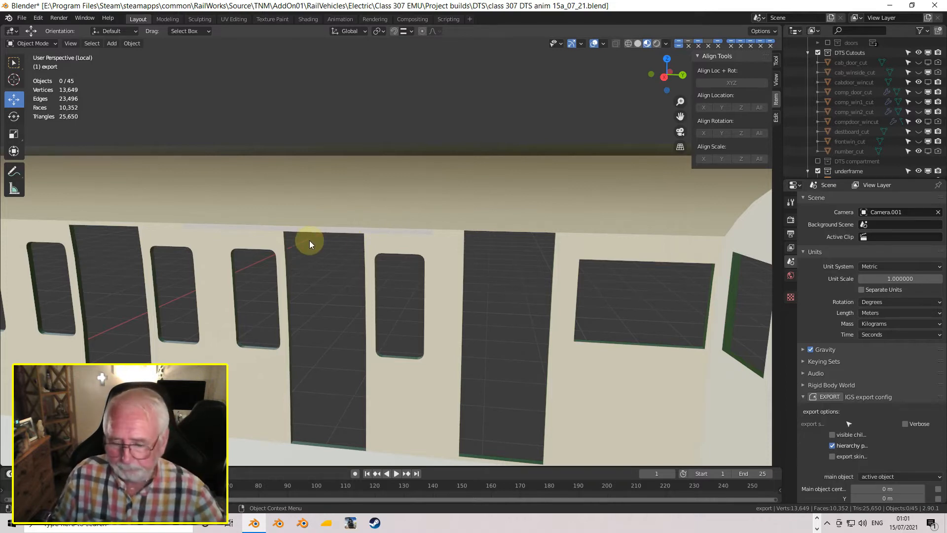
scroll(336, 261, "down", 5)
middle_click_drag(349, 292, 372, 308)
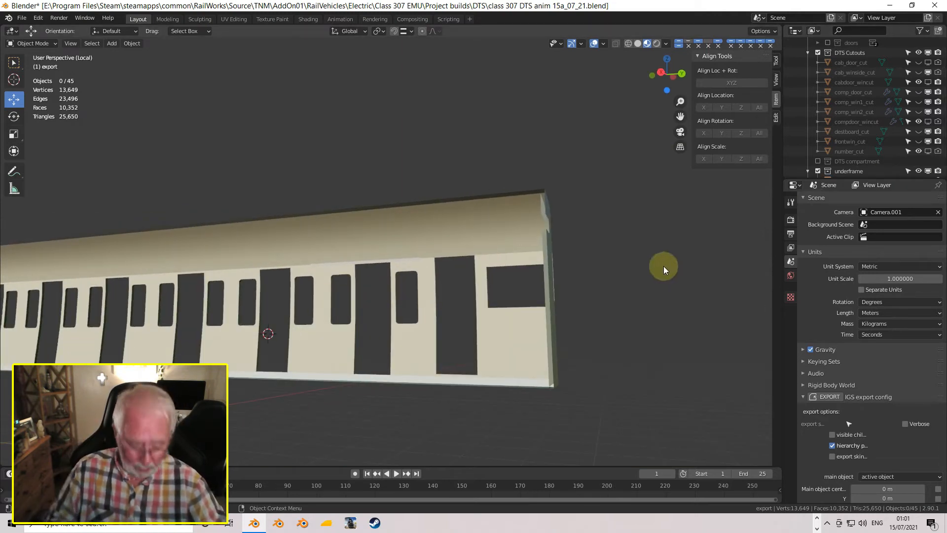
key("KP_Divide")
middle_click_drag(423, 313, 321, 245)
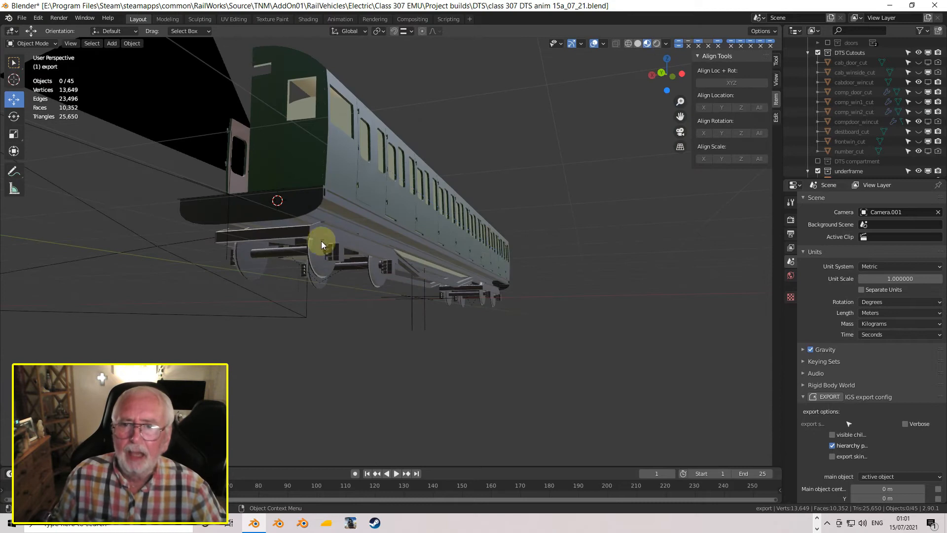
Select the grab handle Cube.003, Cylinder.002, Cylinder.001, the hinges Cube.004 and the compartment door 1_0032_drr01 together.
scroll(416, 280, "up", 5)
scroll(416, 277, "up", 1)
scroll(415, 277, "up", 2)
middle_click_drag(414, 276, 433, 346, "shift")
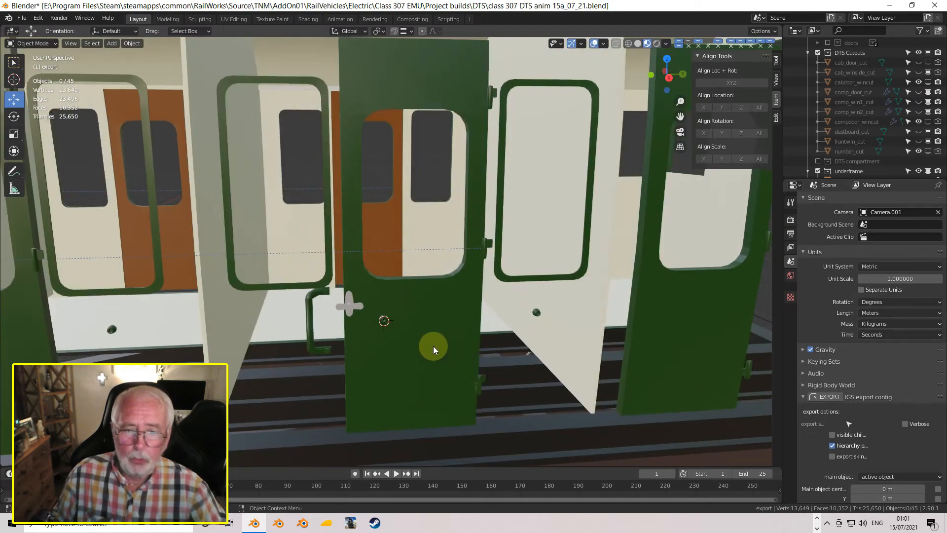
left_click(310, 323)
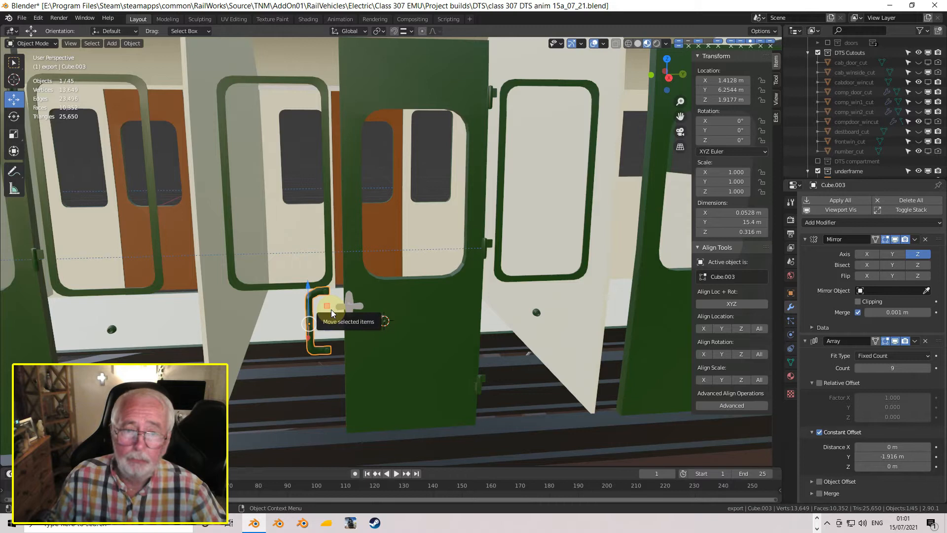
left_click(538, 313, "shift")
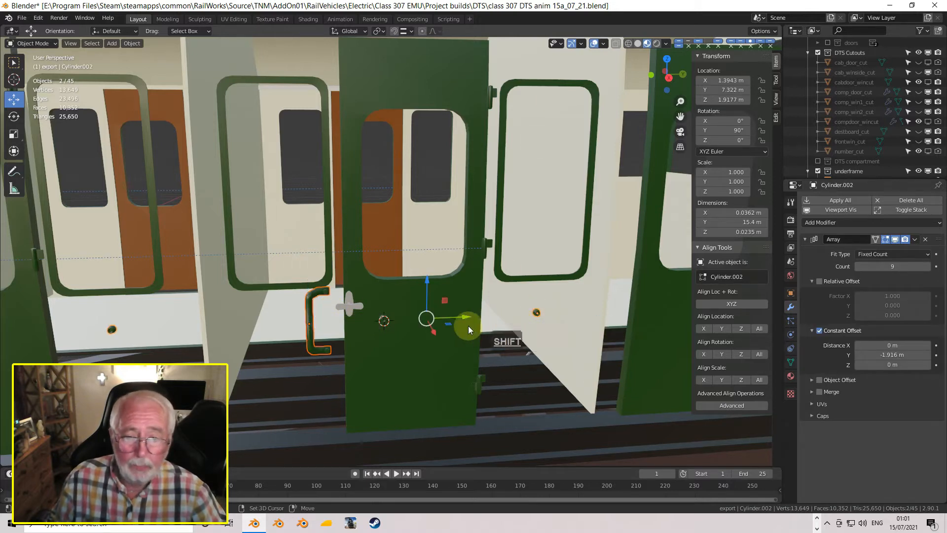
left_click(385, 322, "shift")
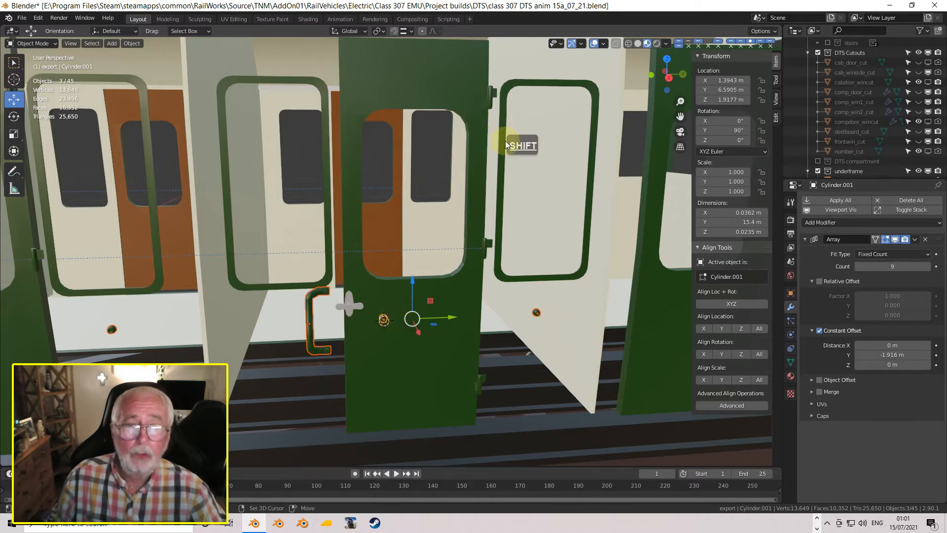
scroll(493, 163, "up", 3)
left_click(447, 196, "shift")
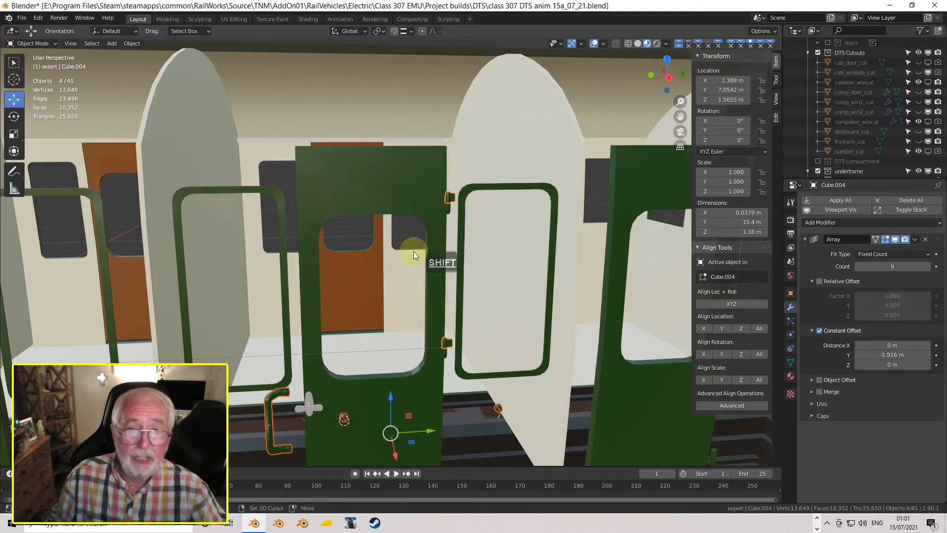
left_click(382, 203, "shift")
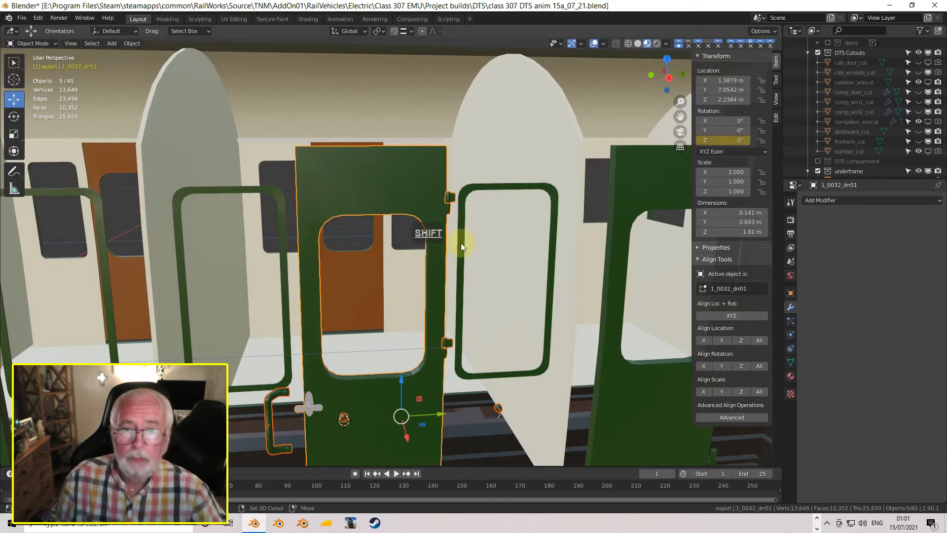
Add the arrayed hinges Cube.008 and the left-side compartment door 1_0032_drl01 to the selection of door parts.
scroll(556, 347, "down", 4)
middle_click_drag(519, 347, 359, 337)
scroll(420, 281, "up", 4)
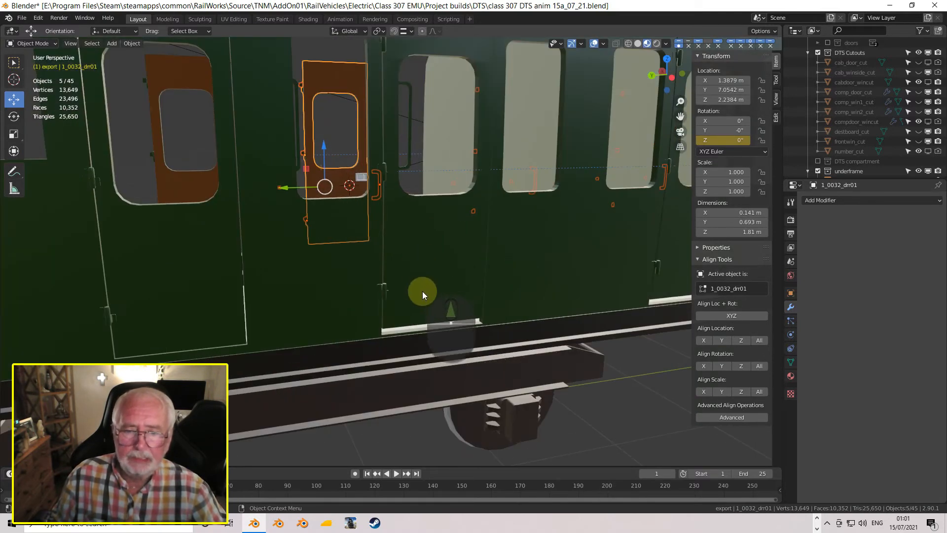
scroll(422, 300, "up", 4)
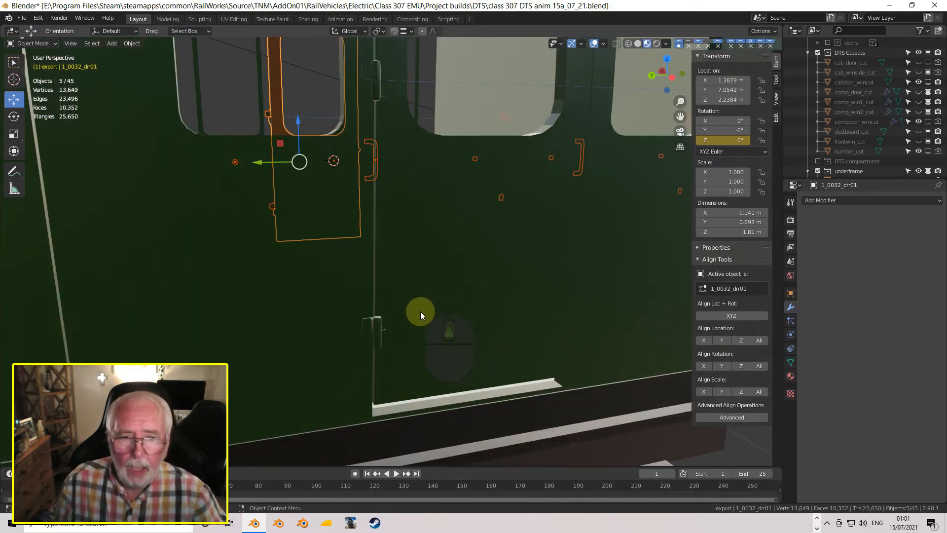
scroll(421, 313, "down", 5)
scroll(455, 283, "down", 3)
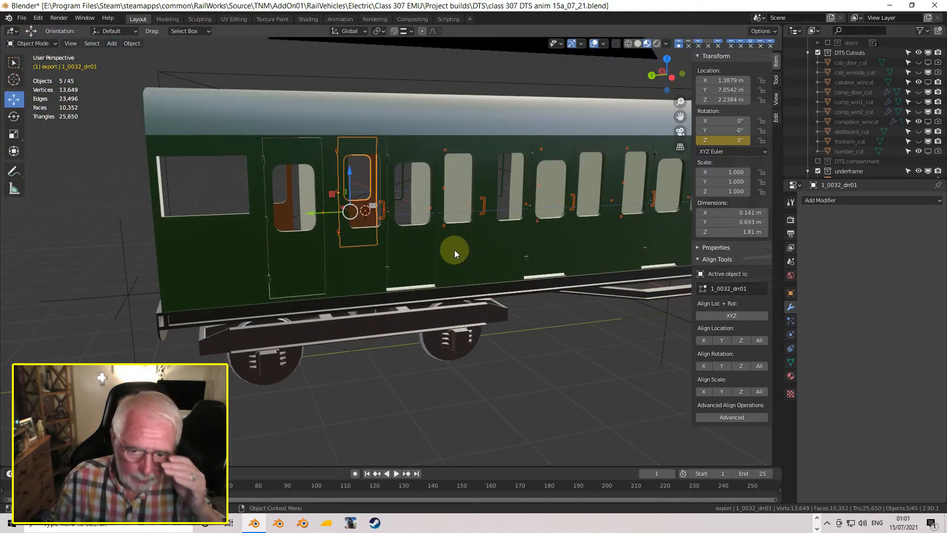
scroll(480, 244, "up", 5)
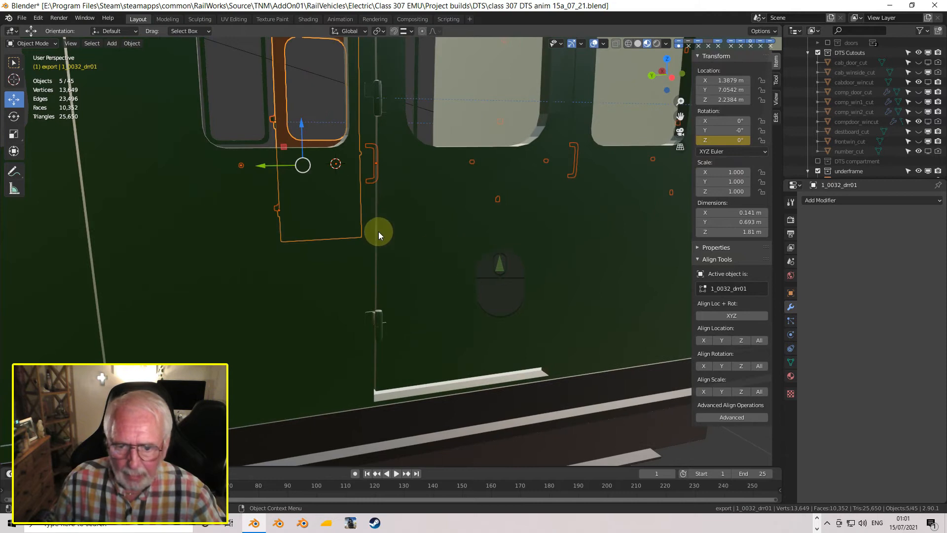
key("shift")
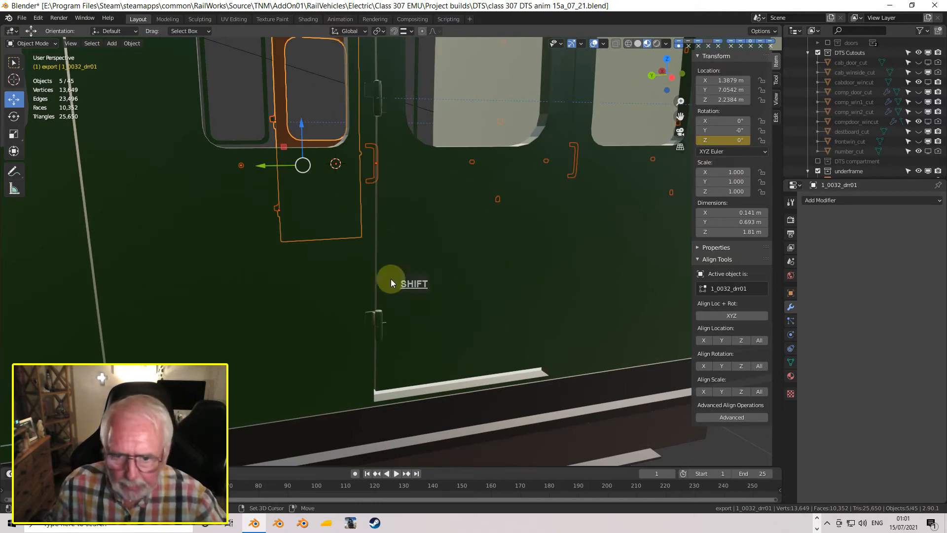
left_click(378, 315, "shift")
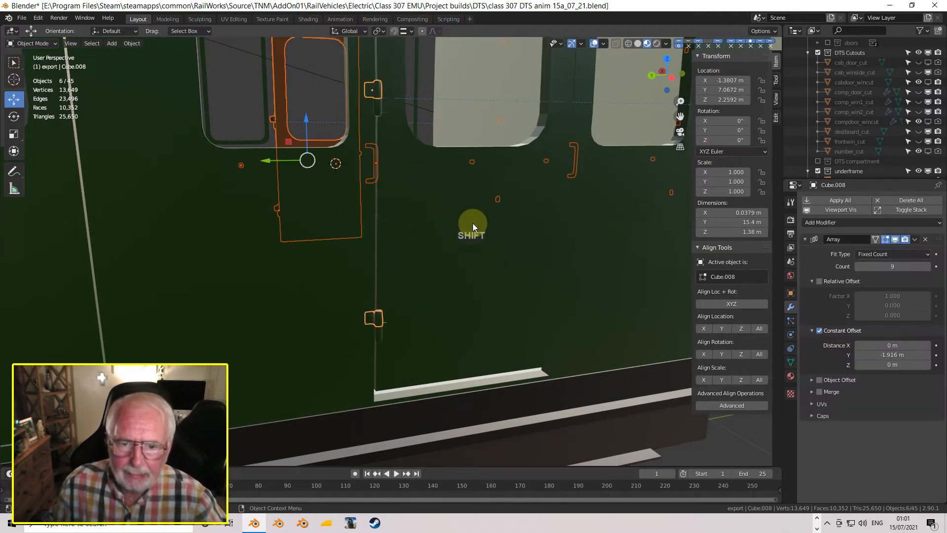
middle_click_drag(493, 228, 477, 159, "shift")
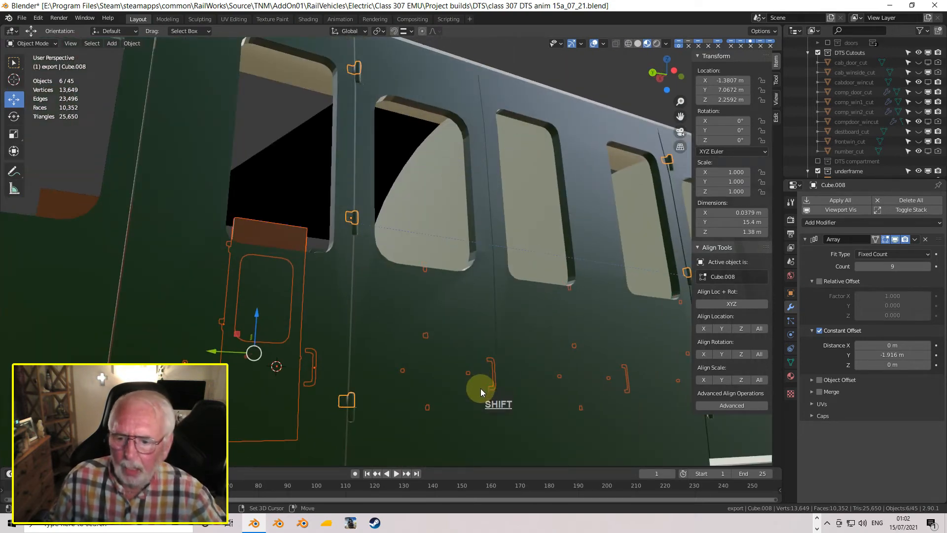
left_click(416, 94, "shift")
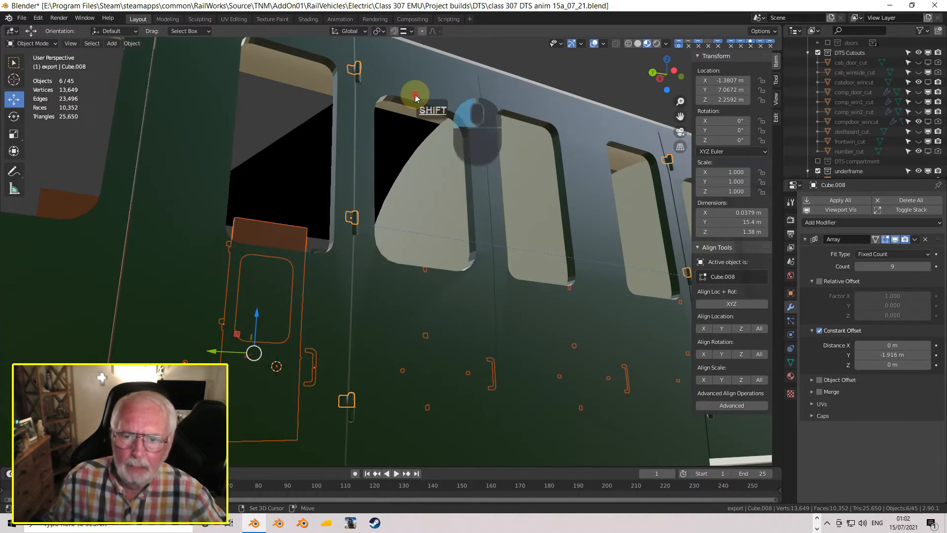
Lower the selected doors, handles and hinges along Z until 1_0032_drl01 sits at about Z 2.205 m, closing the gap at the doorway's base.
scroll(408, 161, "down", 5)
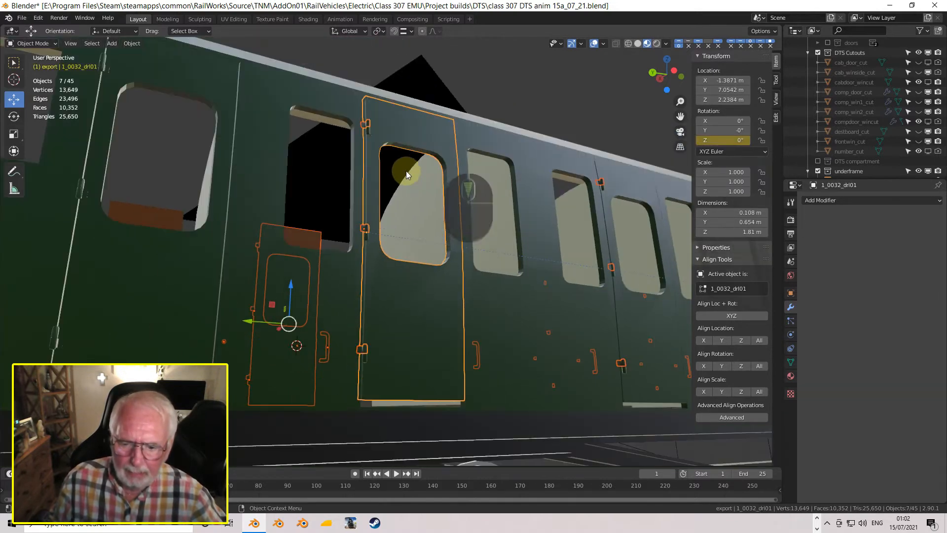
middle_click_drag(406, 174, 474, 190)
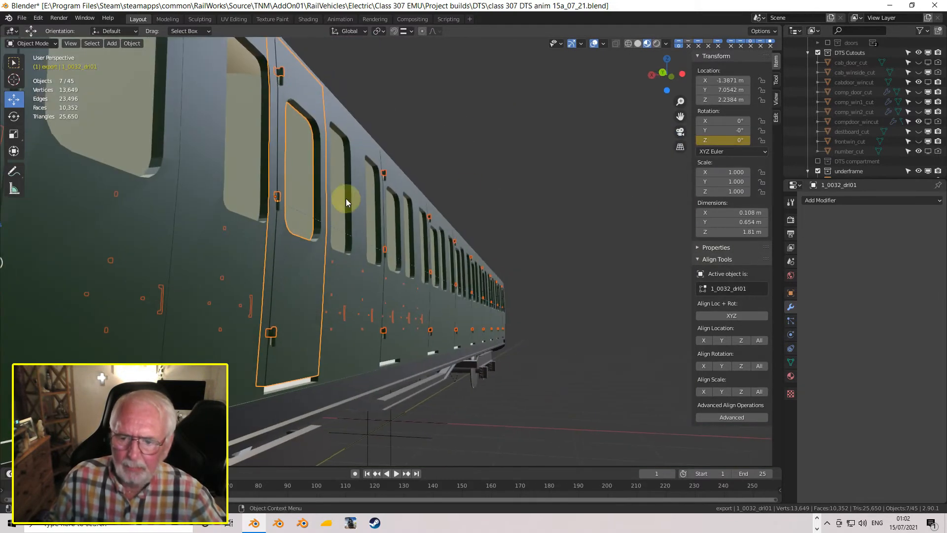
scroll(326, 207, "down", 3)
middle_click_drag(254, 244, 371, 246)
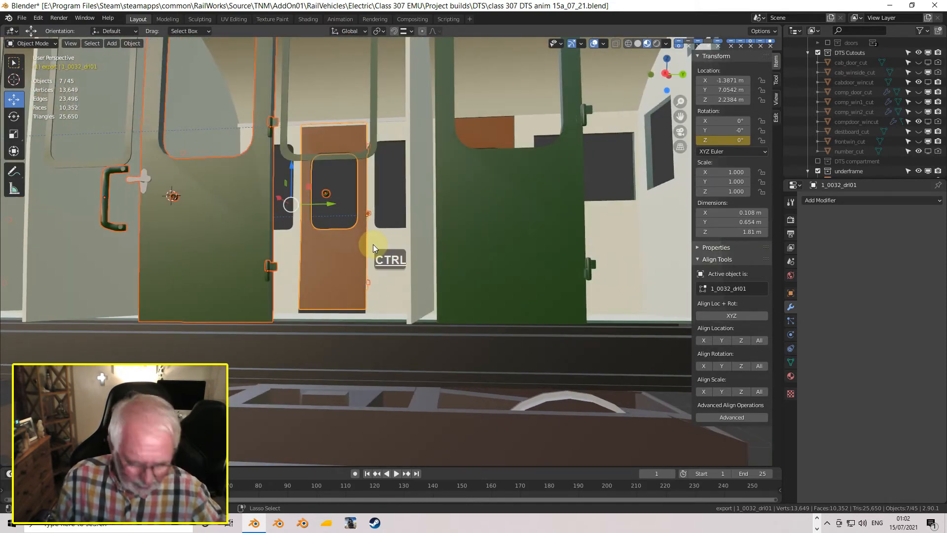
key("ctrl+KP_3")
scroll(464, 322, "up", 2)
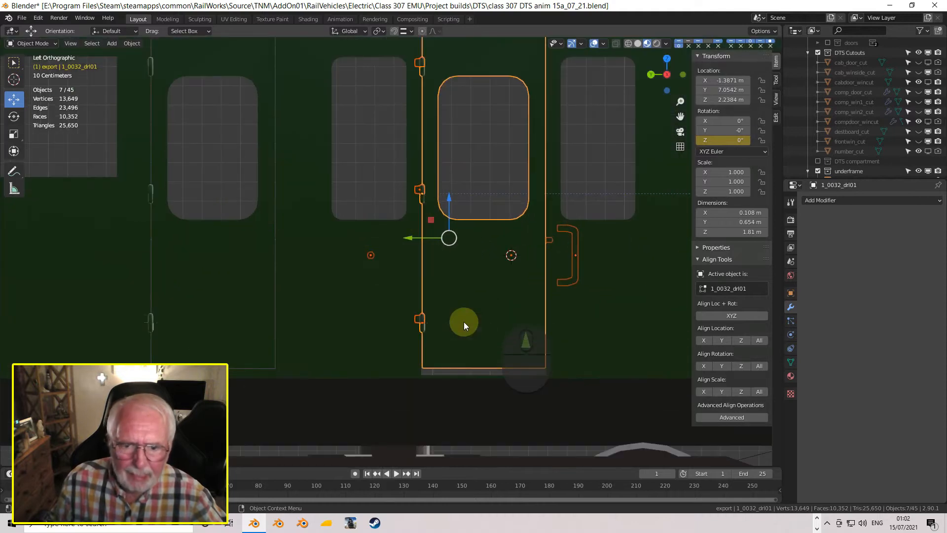
scroll(464, 322, "up", 2)
scroll(459, 330, "down", 2)
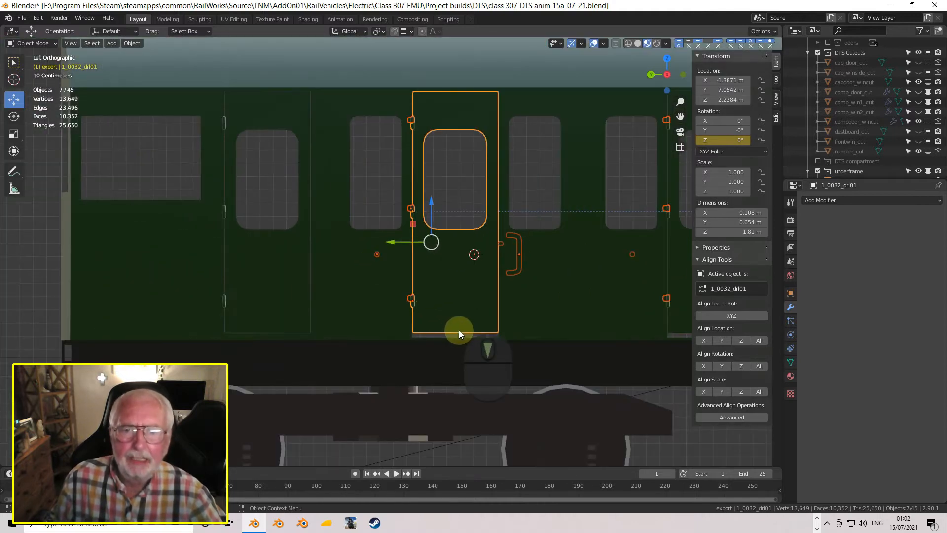
scroll(458, 331, "up", 2)
middle_click_drag(478, 345, 193, 283, "shift")
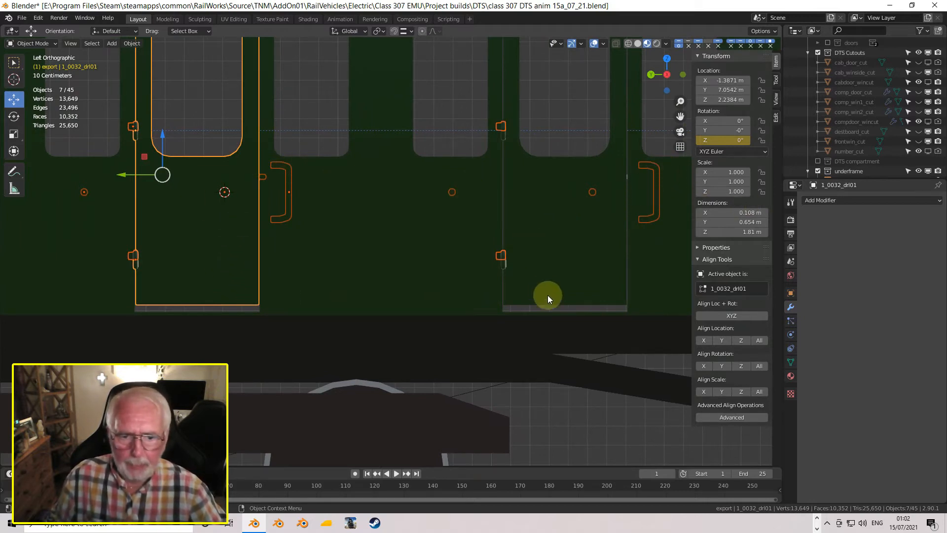
middle_click_drag(279, 307, 419, 269, "shift")
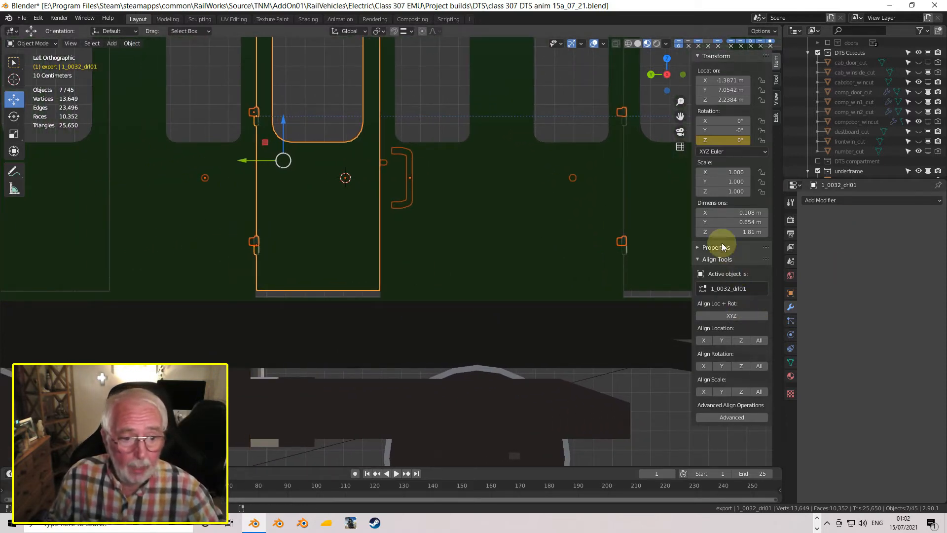
scroll(308, 343, "up", 5)
middle_click_drag(308, 342, 483, 281, "shift")
scroll(484, 287, "up", 3)
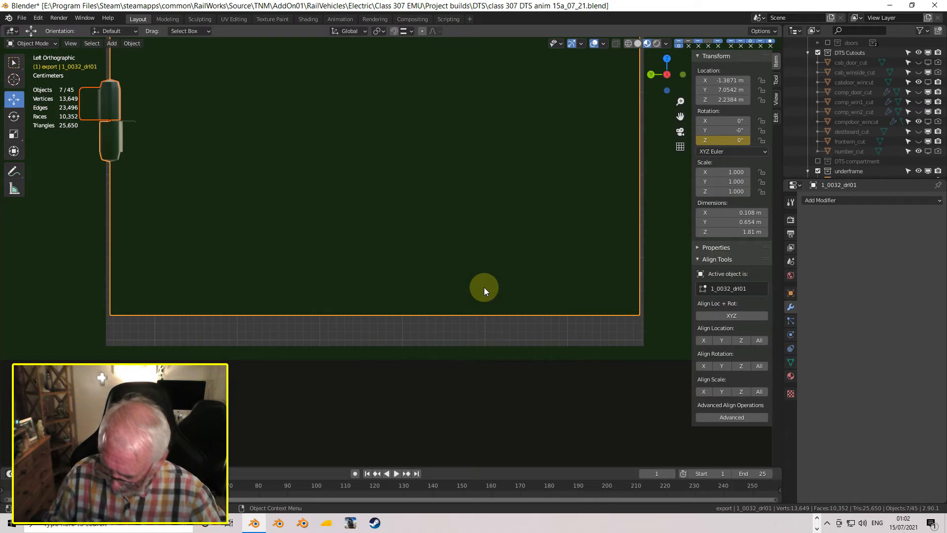
key("g")
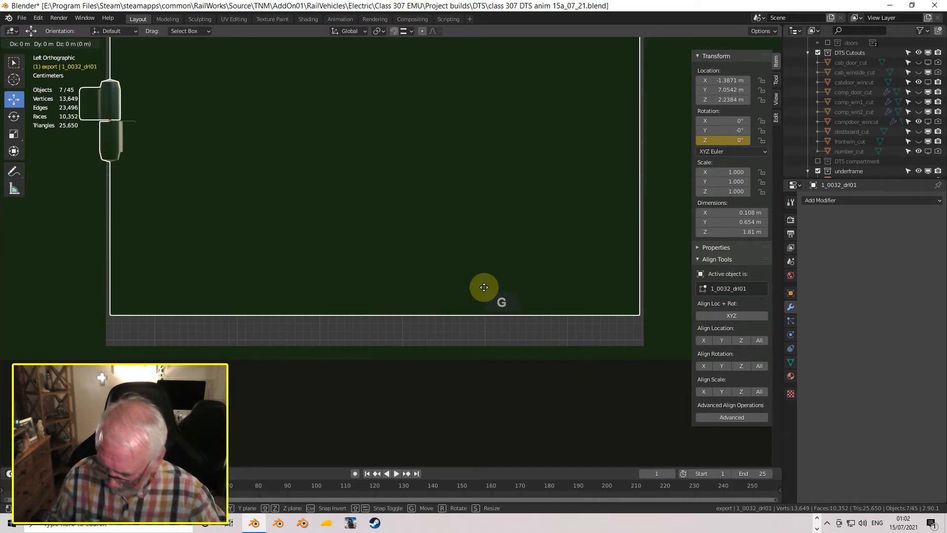
key("z")
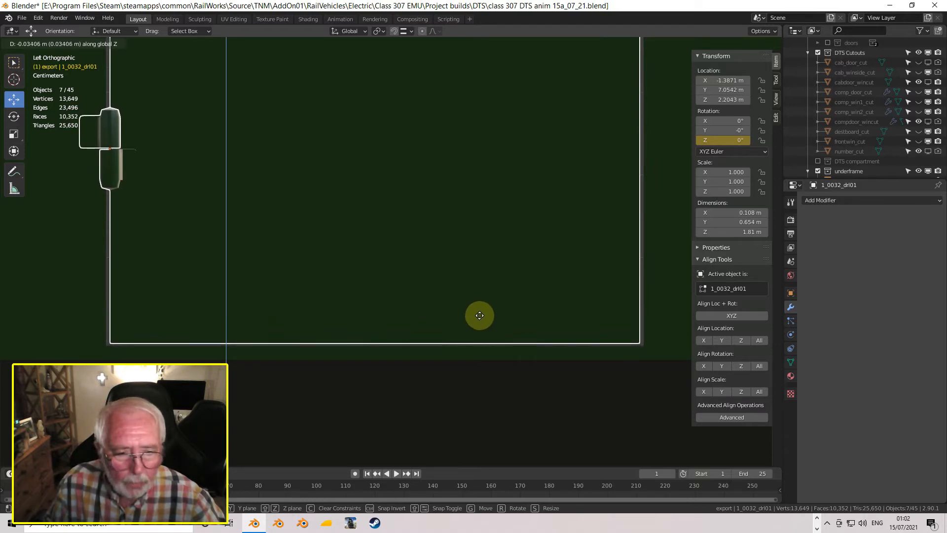
left_click(479, 315)
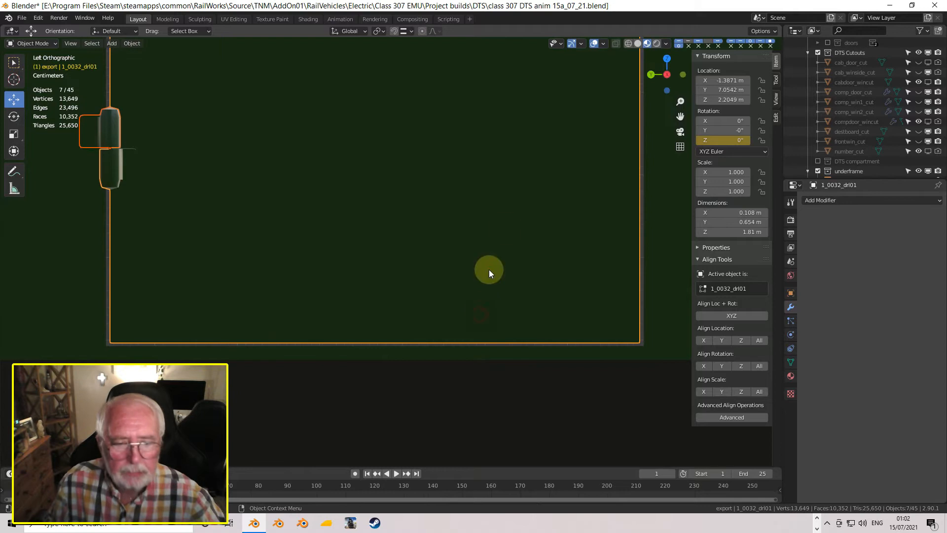
Examine the lowered door's fit in its opening and compare it with the gaps under the remaining doors along the carriage side.
scroll(514, 192, "down", 4)
middle_click_drag(514, 191, 505, 345, "shift")
middle_click_drag(451, 289, 434, 239, "shift")
scroll(457, 340, "up", 5)
scroll(455, 333, "down", 9)
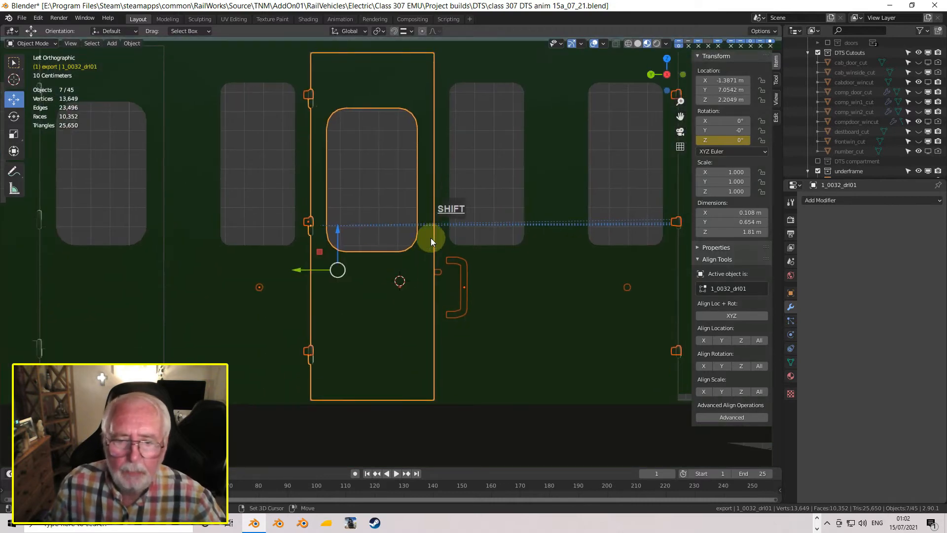
scroll(441, 305, "down", 4)
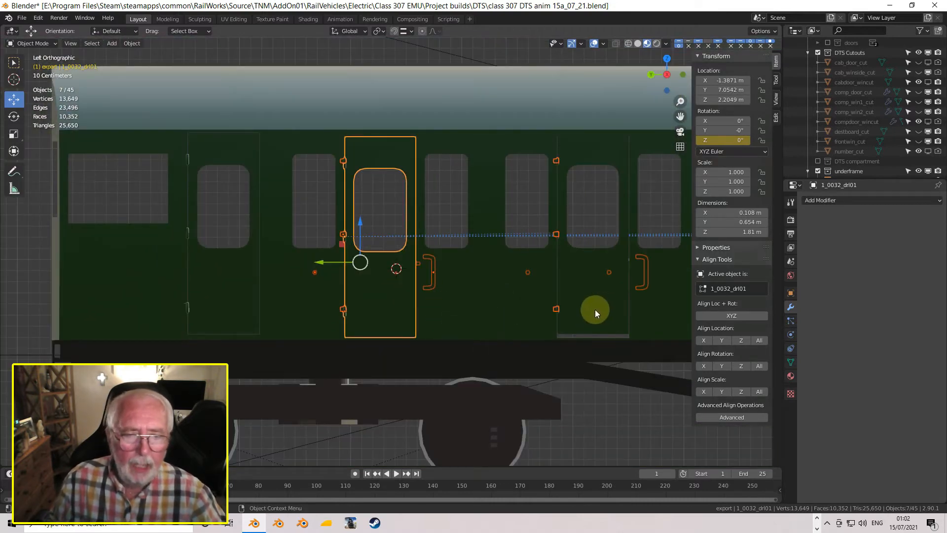
scroll(595, 309, "down", 3)
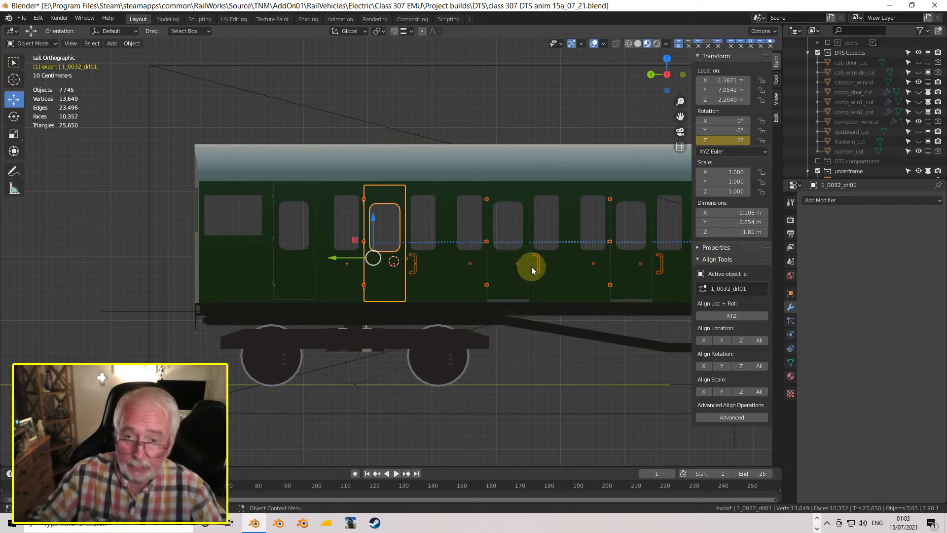
scroll(495, 276, "down", 5)
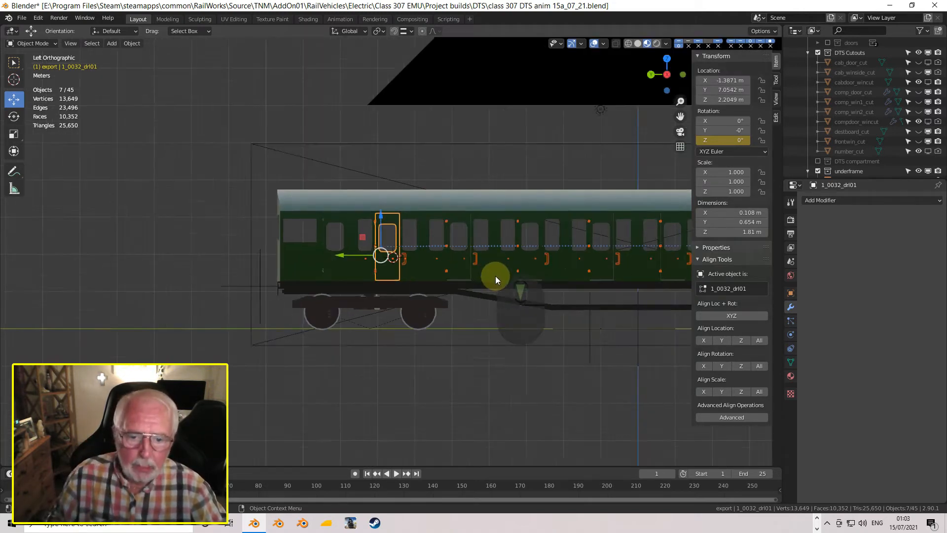
middle_click_drag(566, 280, 472, 238)
scroll(482, 274, "up", 2)
middle_click_drag(523, 289, 525, 294, "shift")
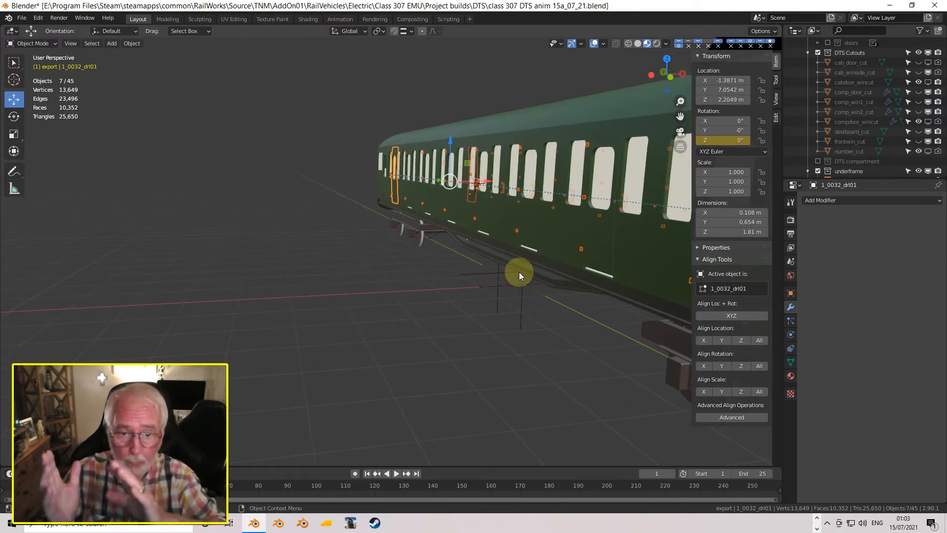
middle_click_drag(512, 196, 492, 197, "shift")
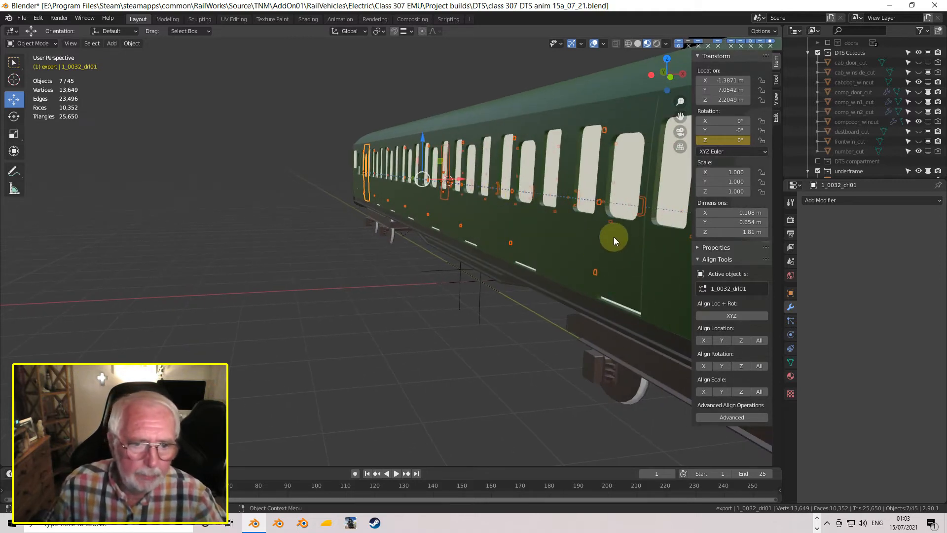
Select the left-side compartment doors 1_0032_drl09 through 1_0032_drl03 together along the carriage side.
scroll(633, 254, "down", 4)
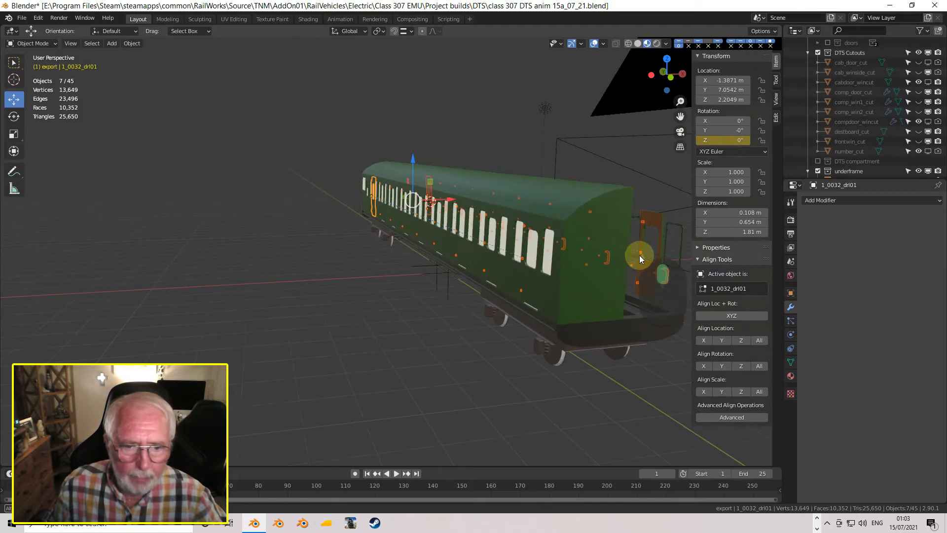
left_click(571, 274)
scroll(572, 273, "up", 3)
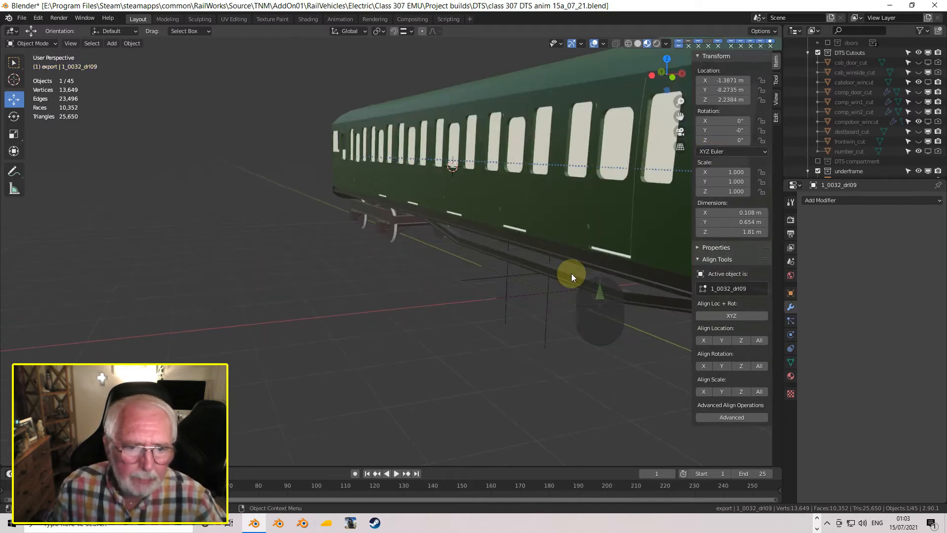
left_click(618, 221, "shift")
left_click(532, 208, "shift")
scroll(533, 213, "down", 4)
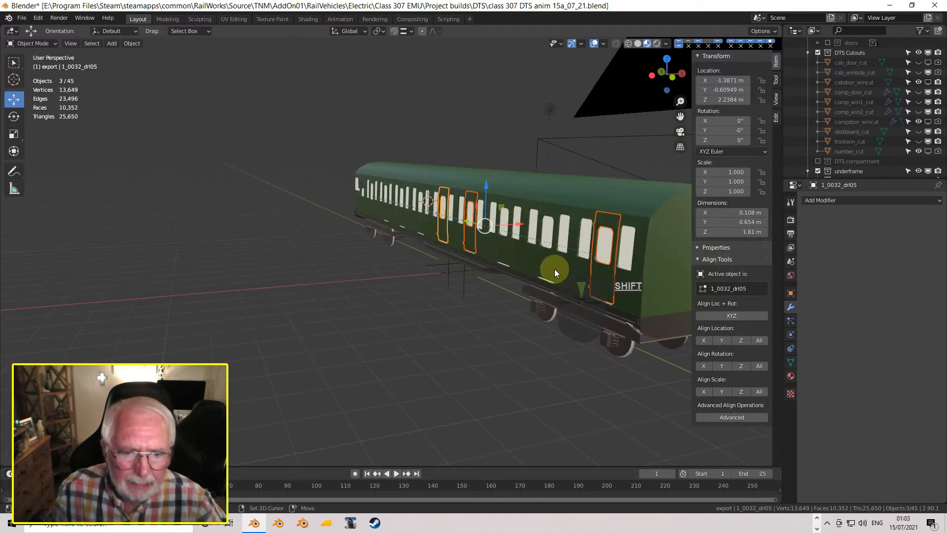
left_click(541, 258, "shift")
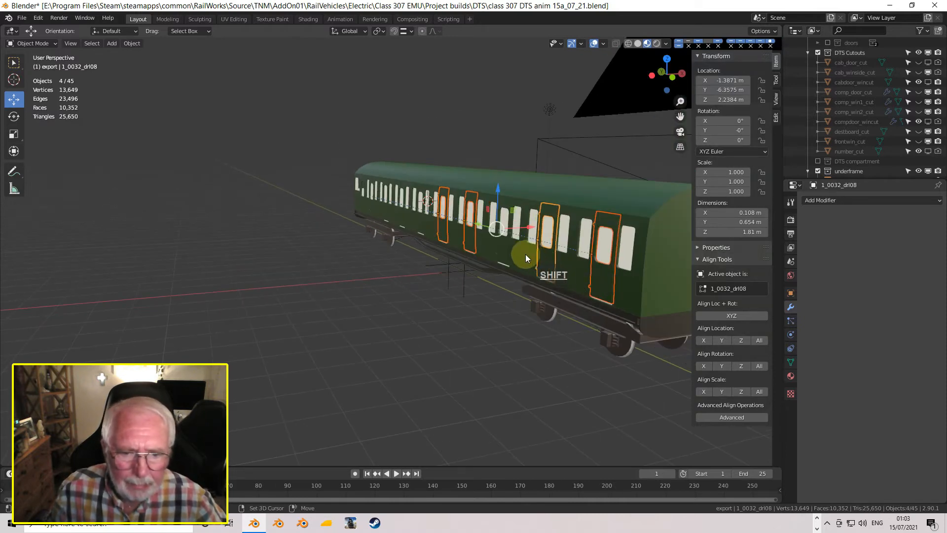
scroll(423, 222, "up", 4)
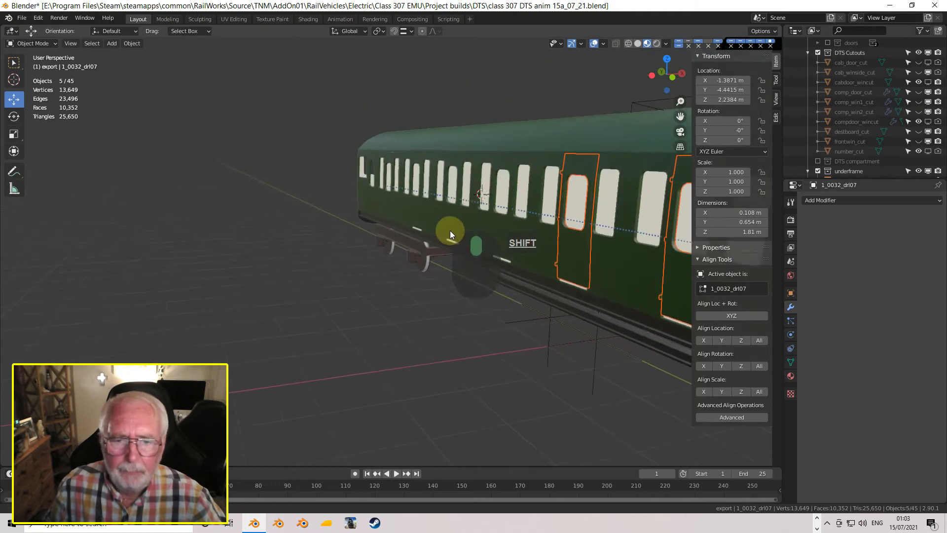
left_click(595, 274, "shift")
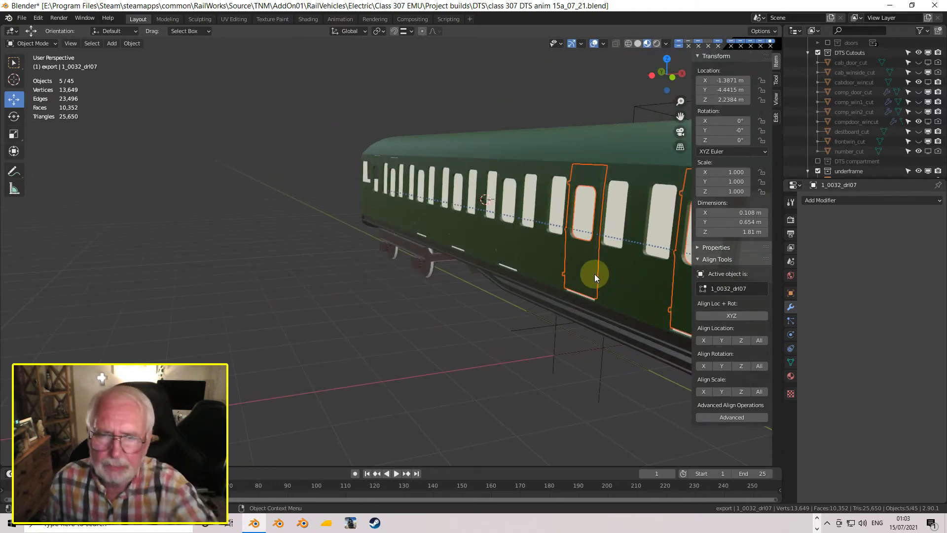
left_click(507, 233, "shift")
left_click(457, 225, "shift")
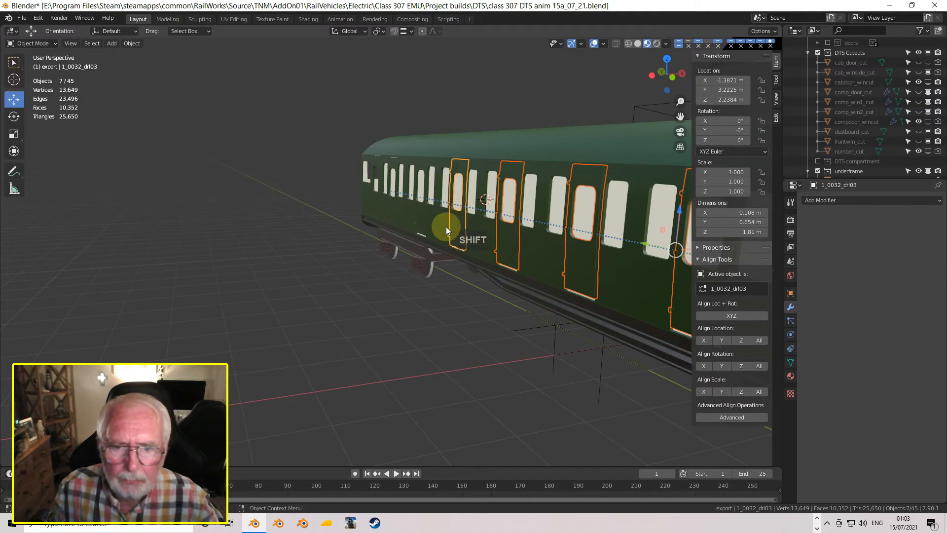
Add the last two left-side doors with 1_0032_drl01 as the active object and align all nine doors' Z location to it.
scroll(468, 231, "up", 1)
scroll(450, 218, "up", 1)
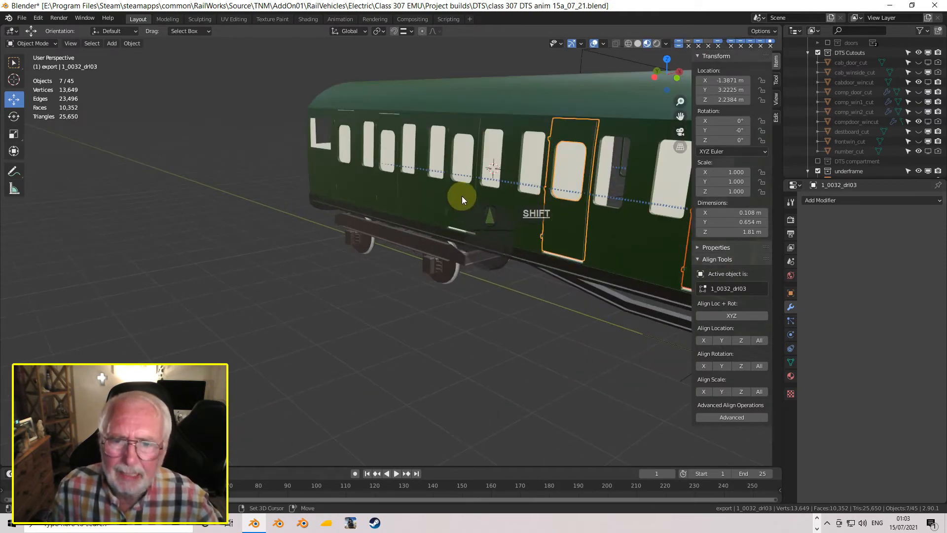
left_click(463, 196, "shift")
left_click(389, 184, "shift")
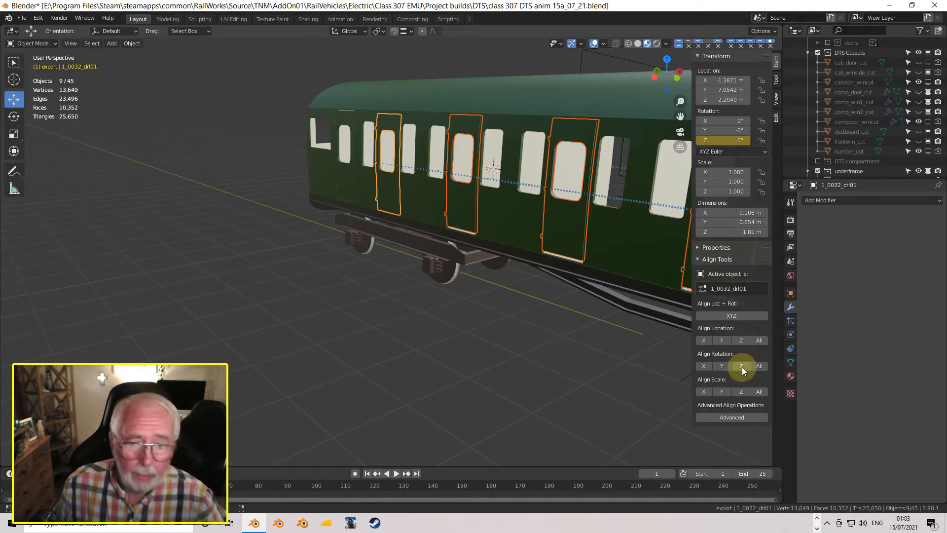
left_click(740, 340)
scroll(538, 268, "down", 5)
middle_click_drag(532, 269, 486, 299)
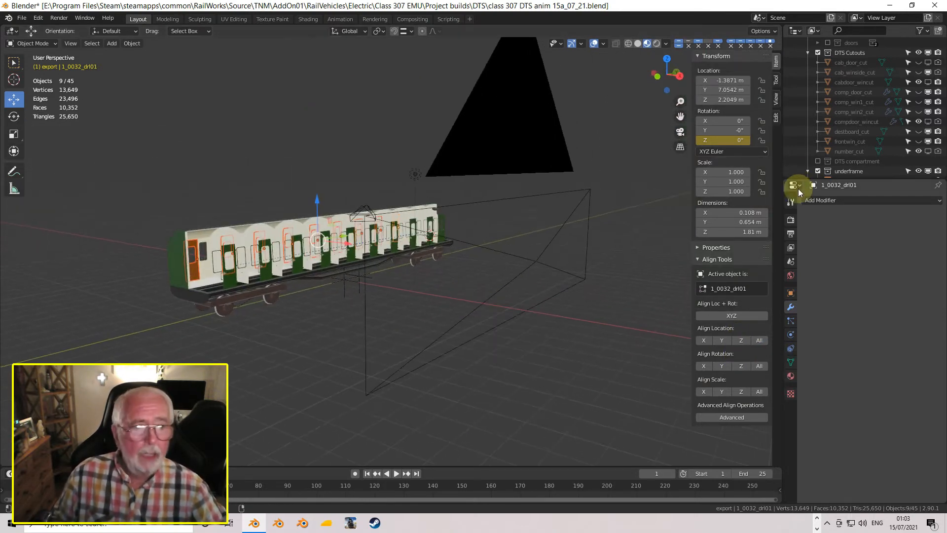
Select the right-side compartment doors 1_0032_drr09 through 1_0032_drr05 together along the carriage side.
scroll(260, 291, "up", 3)
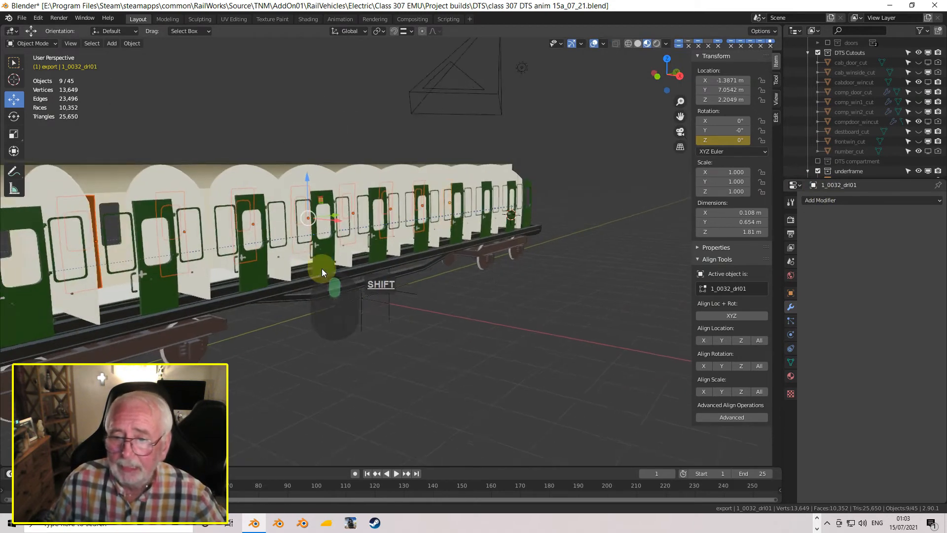
scroll(321, 269, "up", 2)
left_click(146, 314)
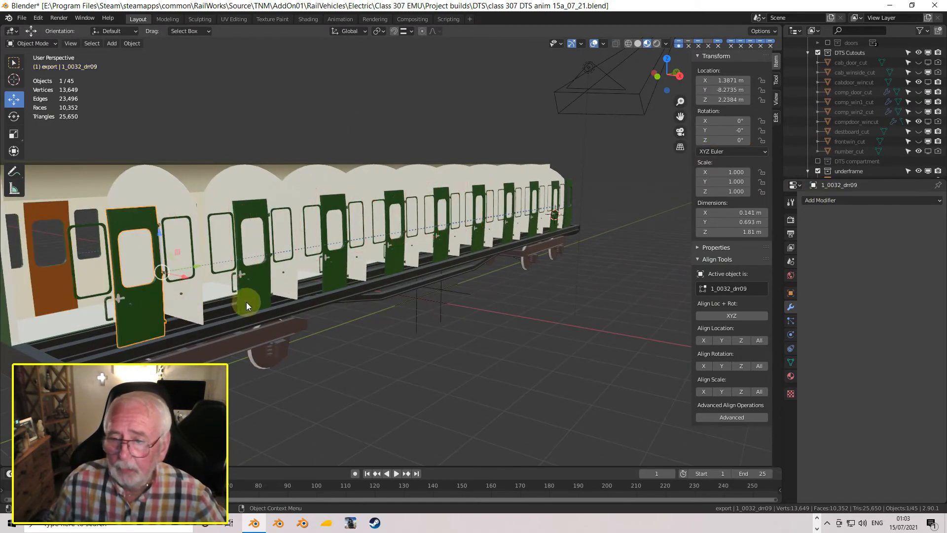
left_click(259, 299, "shift")
left_click(328, 278, "shift")
left_click(395, 258, "shift")
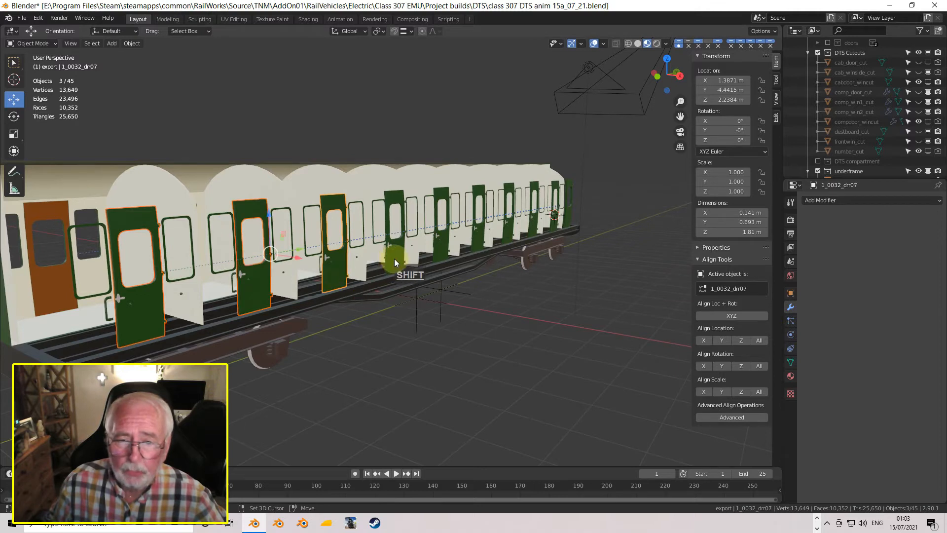
left_click(442, 246, "shift")
Add the remaining right-side doors with 1_0032_drr01 as the active object and align all nine doors' Z location to it.
scroll(458, 285, "up", 4)
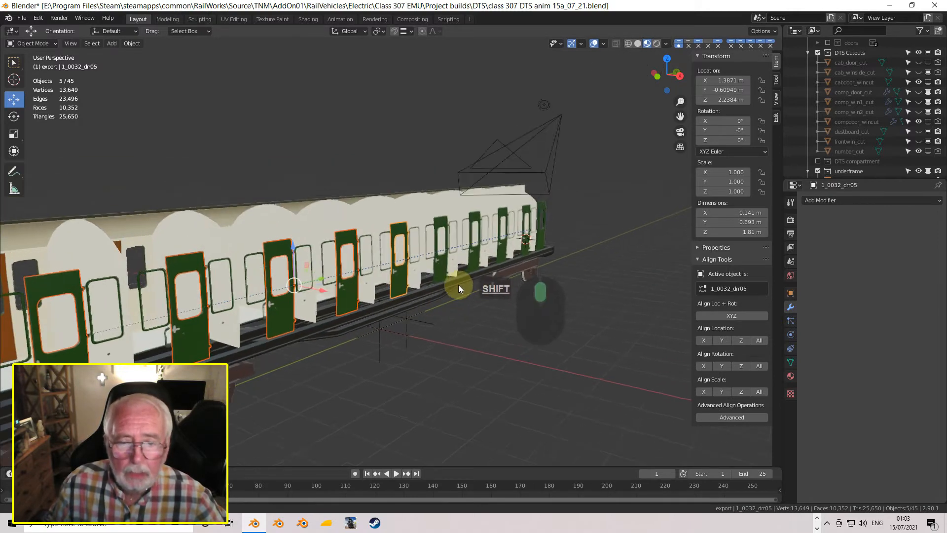
left_click(393, 366, "shift")
left_click(464, 325, "shift")
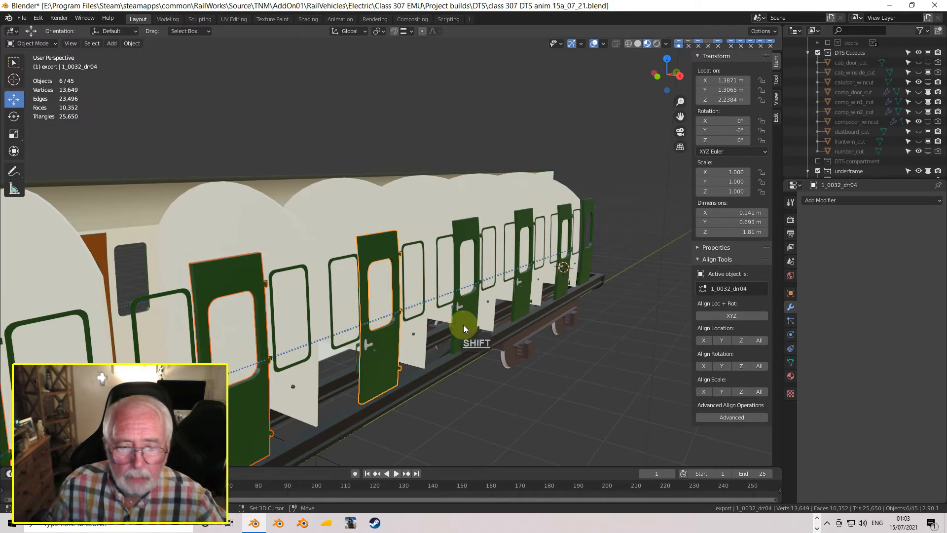
left_click(522, 300, "shift")
left_click(558, 282, "shift")
scroll(510, 326, "down", 6)
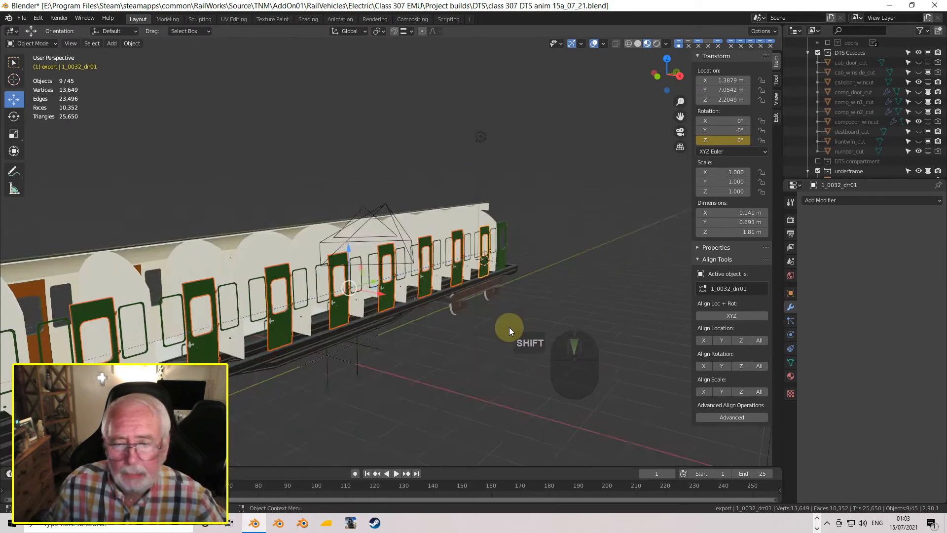
left_click(741, 340)
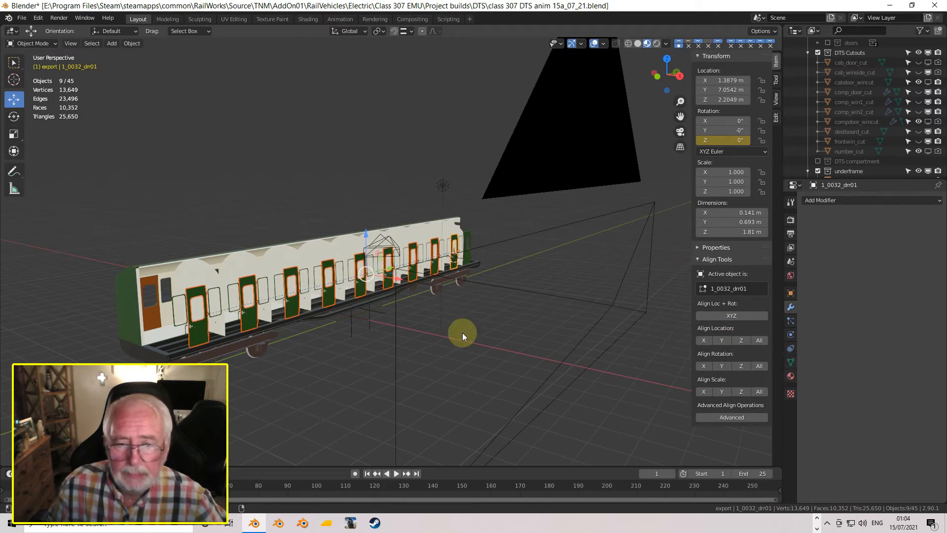
scroll(440, 330, "down", 4)
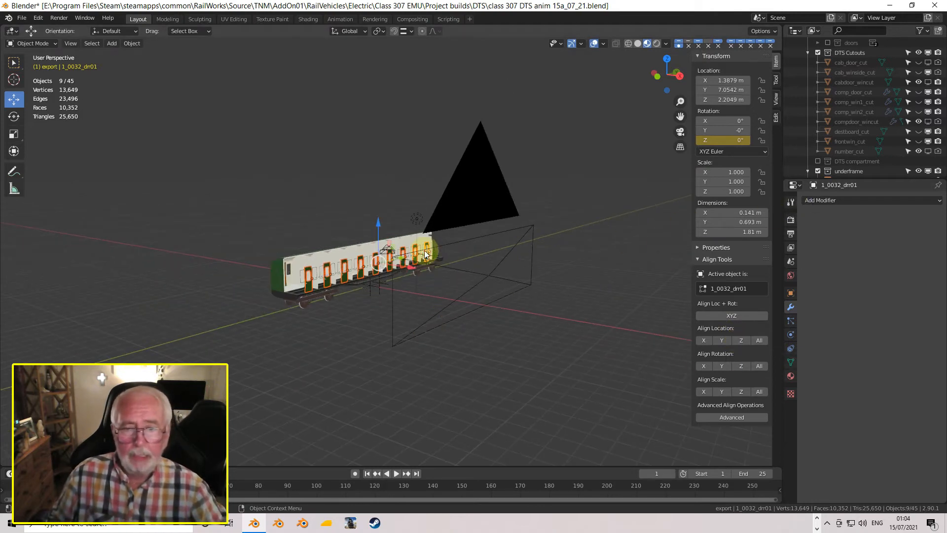
Show the Mirror modifier of the body shell 1_0032_dts_RAW in the viewport and bring the carriage's side into view.
left_click(283, 260)
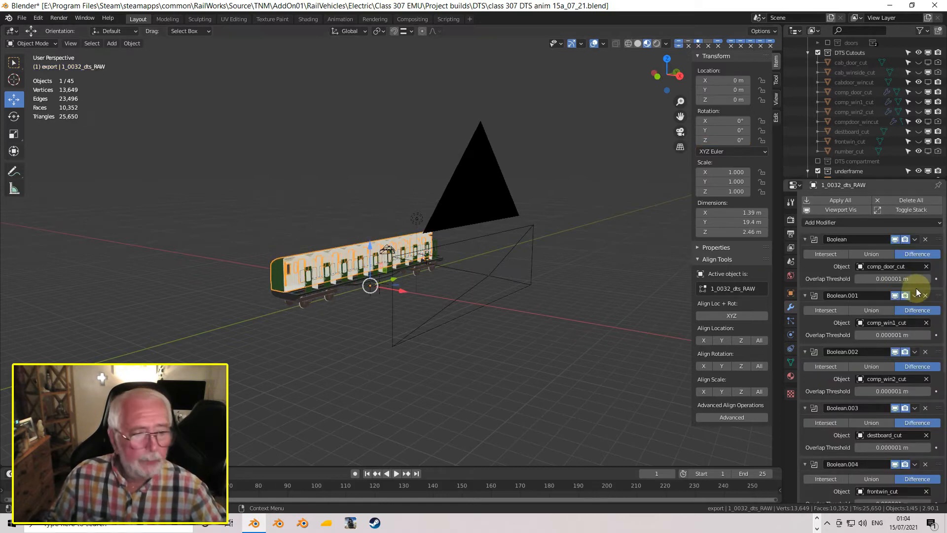
scroll(893, 393, "down", 3)
scroll(893, 399, "down", 8)
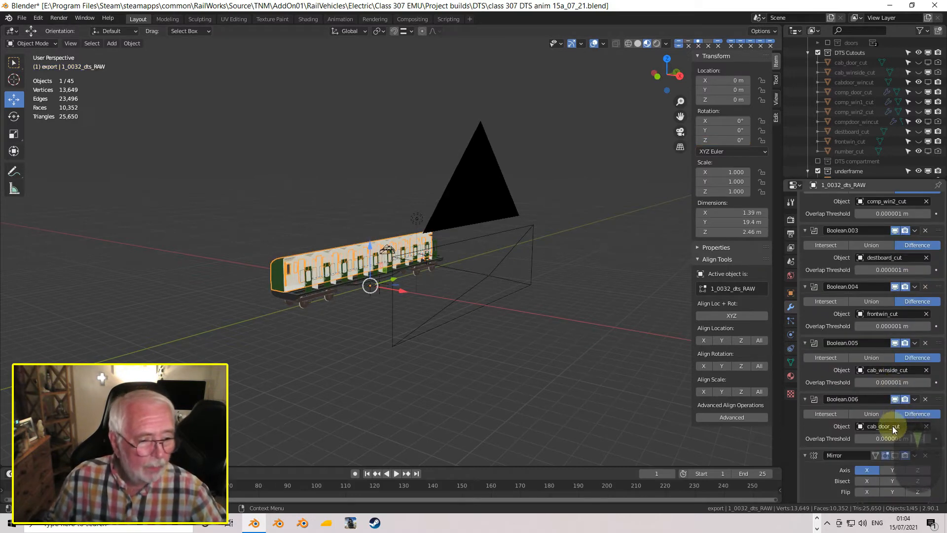
left_click(897, 410)
scroll(459, 271, "up", 4)
middle_click_drag(459, 272, 389, 260)
scroll(388, 260, "down", 2)
Examine through the window openings how the far-side door's top edge meets the horizontal strip above it.
scroll(388, 259, "up", 10)
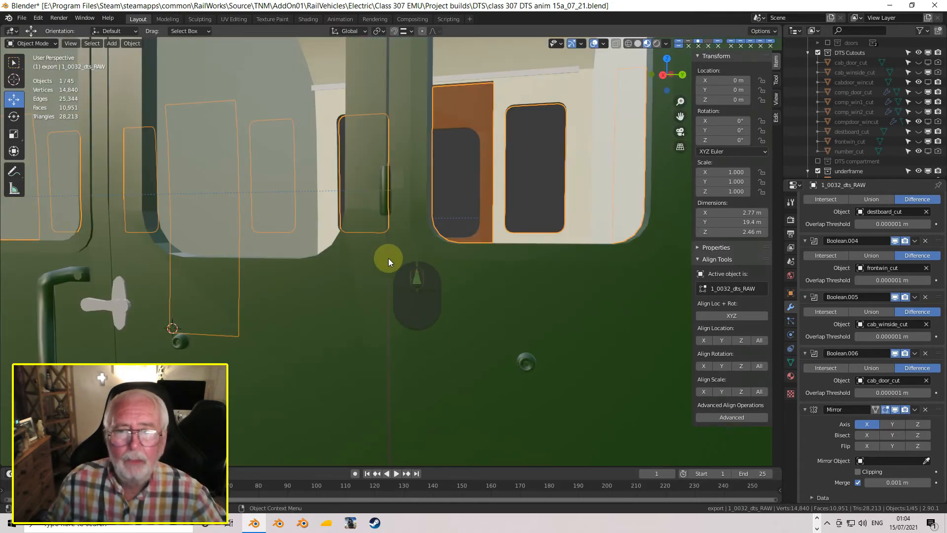
scroll(395, 271, "down", 3)
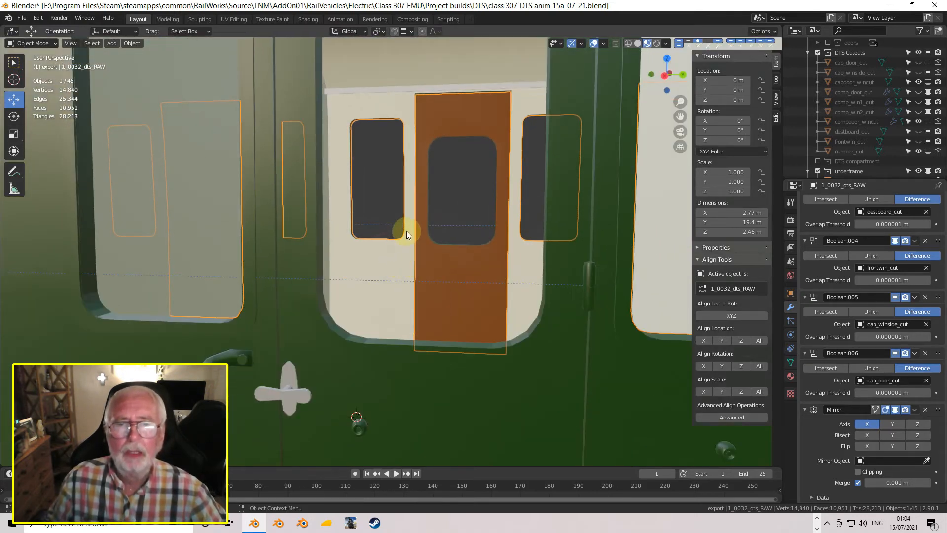
scroll(407, 231, "up", 3)
middle_click_drag(470, 200, 457, 316, "shift")
scroll(473, 281, "up", 1)
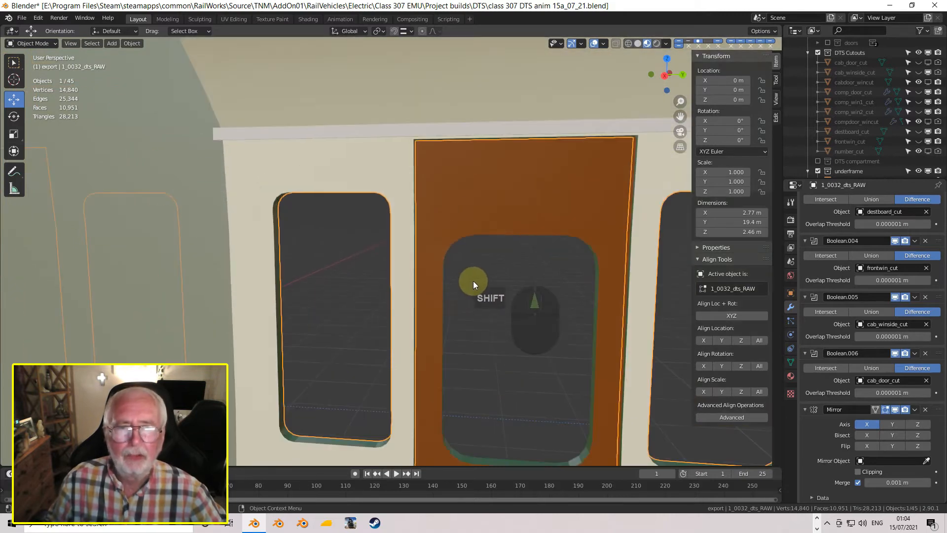
middle_click_drag(476, 285, 471, 302, "shift")
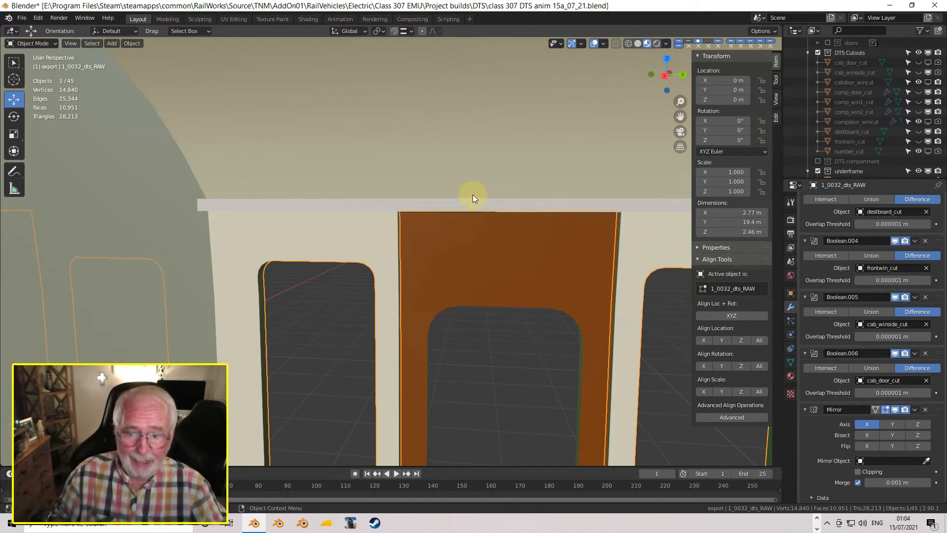
scroll(463, 232, "up", 2)
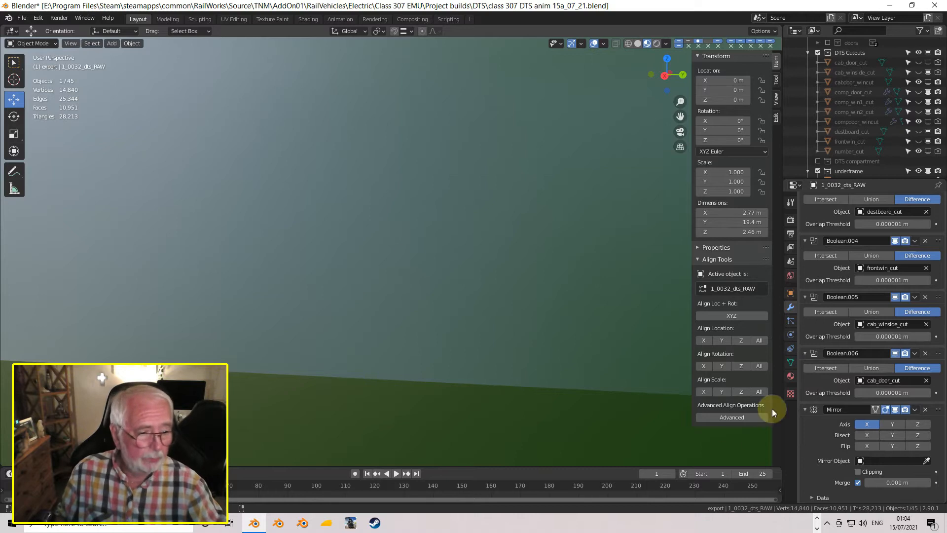
Hide the body shell's Mirror modifier in the viewport and view the compartment doors square-on from the right.
left_click(896, 410)
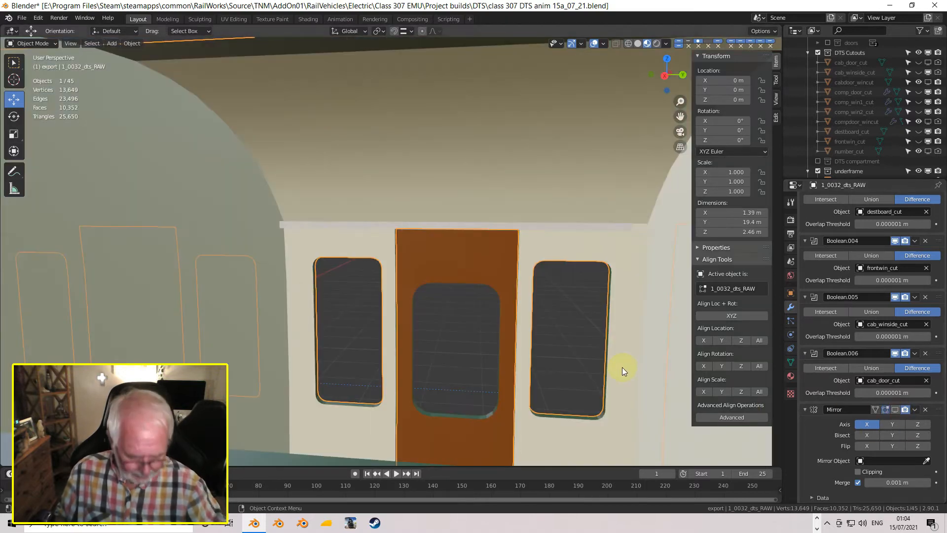
key("KP_3")
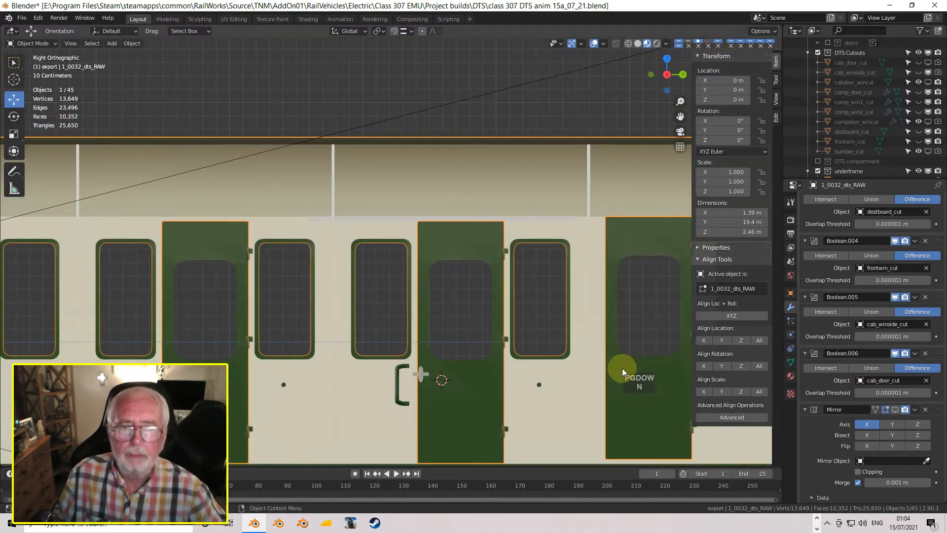
scroll(623, 375, "up", 2)
scroll(624, 376, "down", 2)
middle_click_drag(617, 362, 502, 329, "shift")
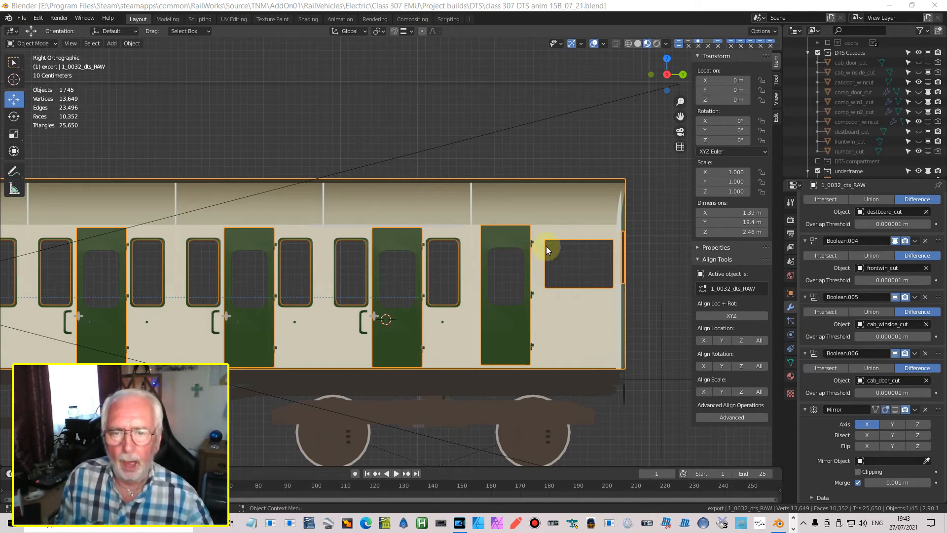
Lower the horizontal strip above the far-side door along Z to about 3.119 m so it meets the door's top edge.
scroll(404, 226, "up", 6)
middle_click_drag(414, 231, 402, 266)
mouse_move(402, 267)
middle_mouse_down("shift")
mouse_move(392, 304)
mouse_move(438, 242)
mouse_move(416, 254)
middle_mouse_up("shift")
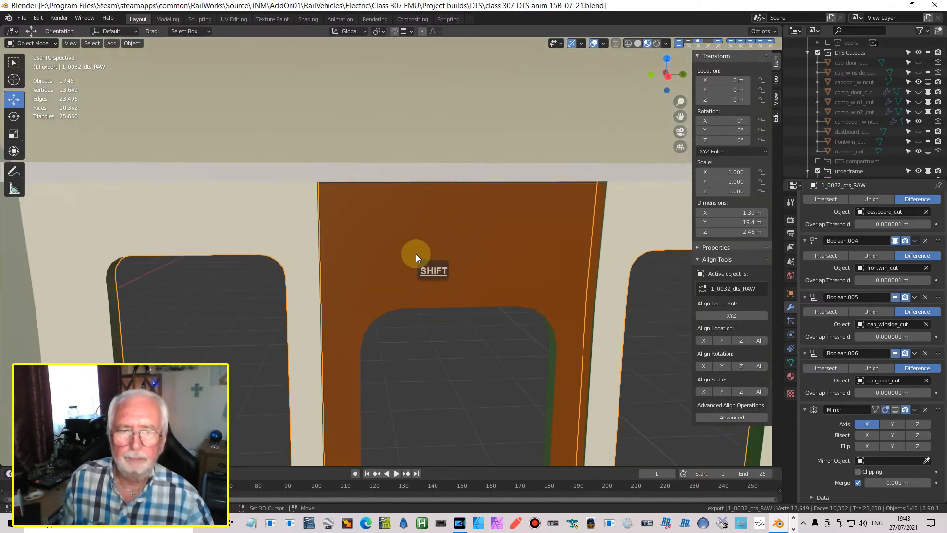
left_click(418, 181)
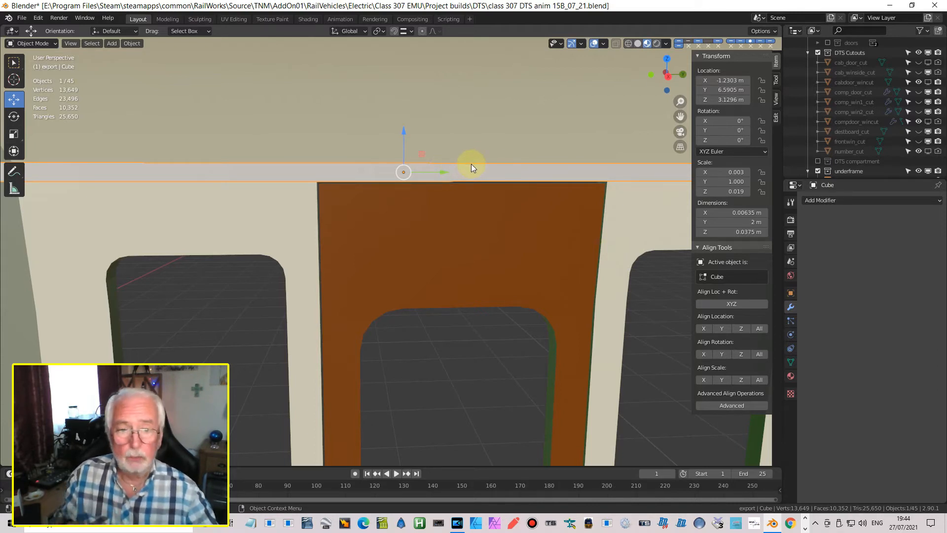
middle_click_drag(471, 175, 513, 231)
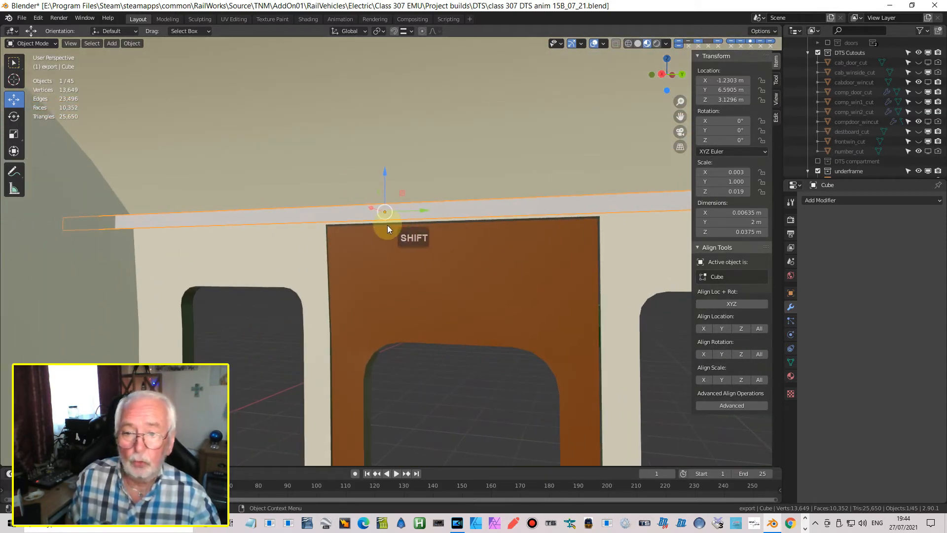
left_click_drag(385, 172, 381, 181)
left_click_drag(379, 179, 377, 178)
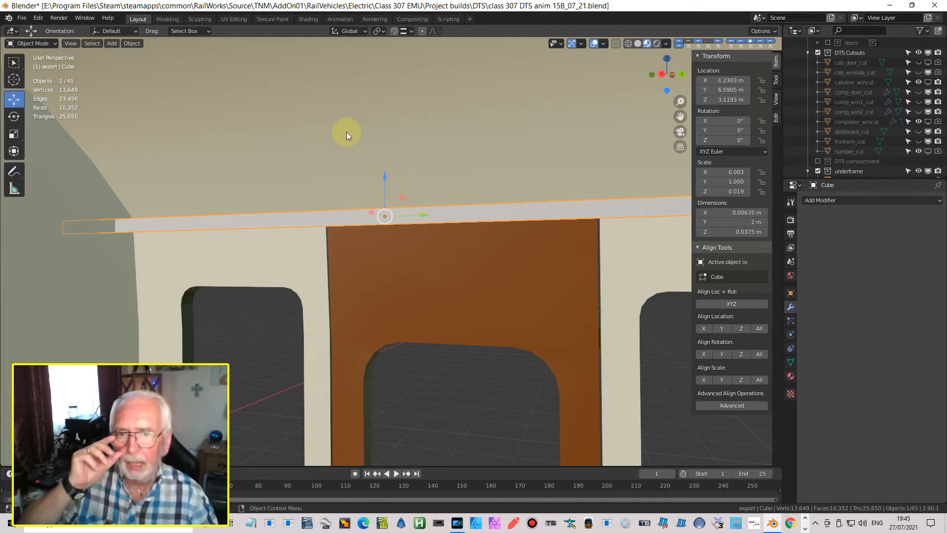
scroll(395, 187, "down", 2)
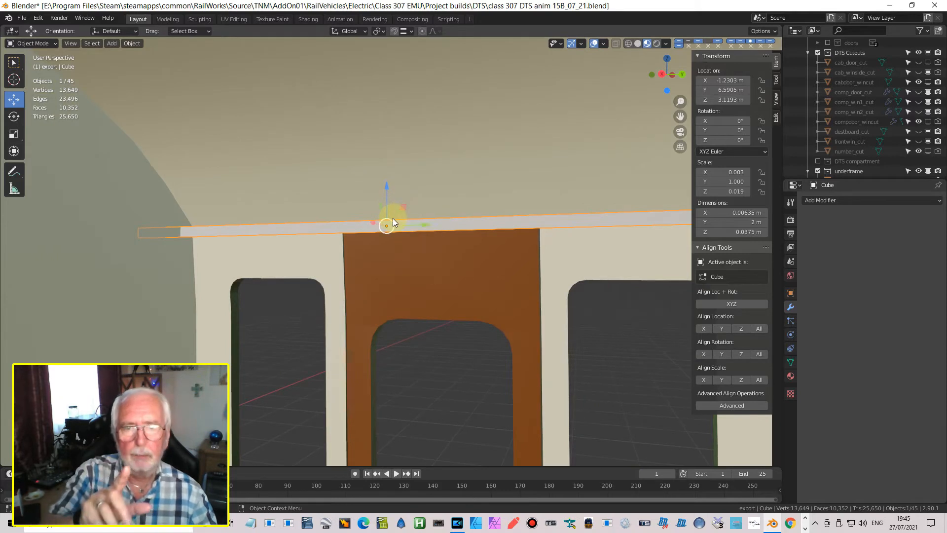
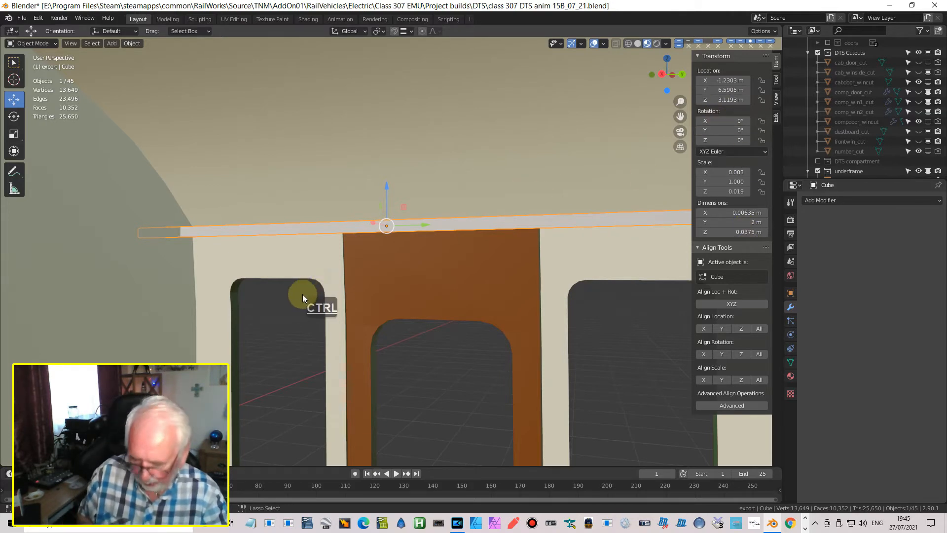
Apply the scale of the horizontal strip above the door and set its Z dimension to 0.0508 m.
key("ctrl+a")
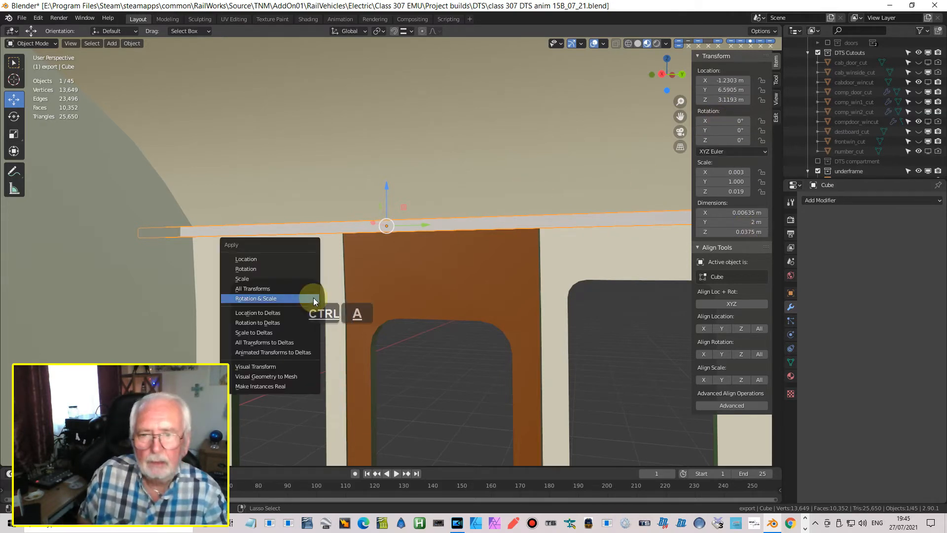
left_click(242, 279)
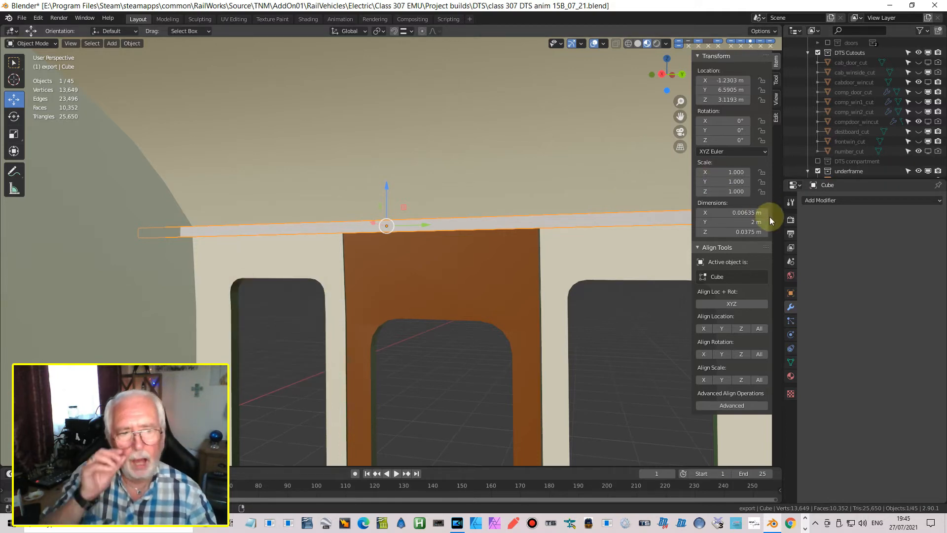
left_click(750, 232)
type("0.0508")
key("Return")
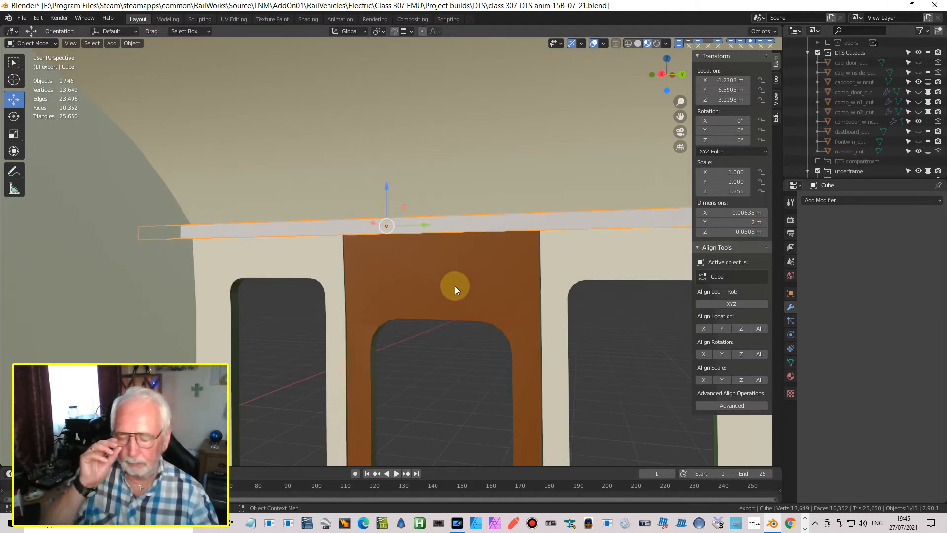
Inspect from the right side how the deepened strip overlaps the top edge of the compartment door.
key("KP_3")
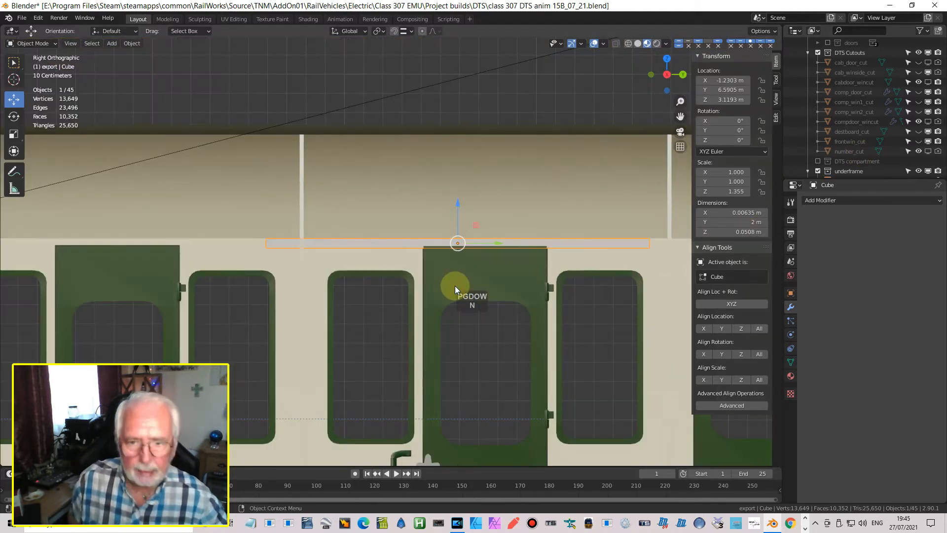
scroll(476, 255, "up", 2)
scroll(475, 255, "up", 4)
middle_click_drag(475, 254, 278, 302, "shift")
scroll(377, 298, "up", 6)
middle_click_drag(320, 338, 347, 129, "shift")
scroll(341, 223, "down", 11)
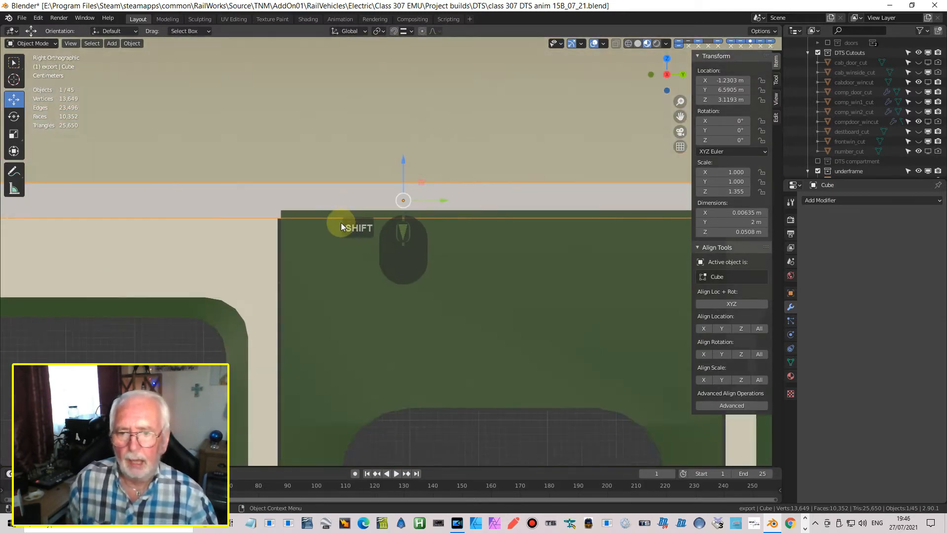
Hide the compartment partitions, the near-side end doors and one set of window frames that block the view of the strip.
middle_click_drag(339, 322, 337, 345)
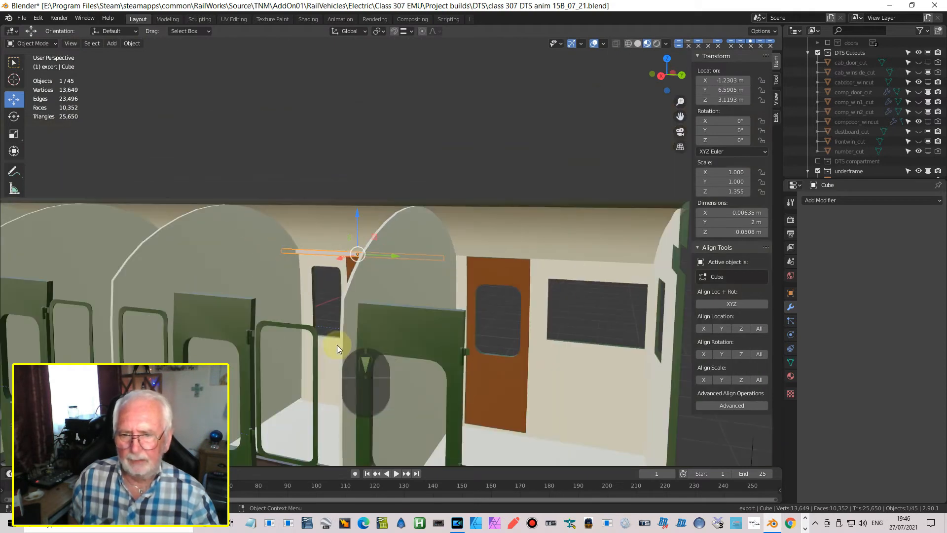
left_click(381, 283)
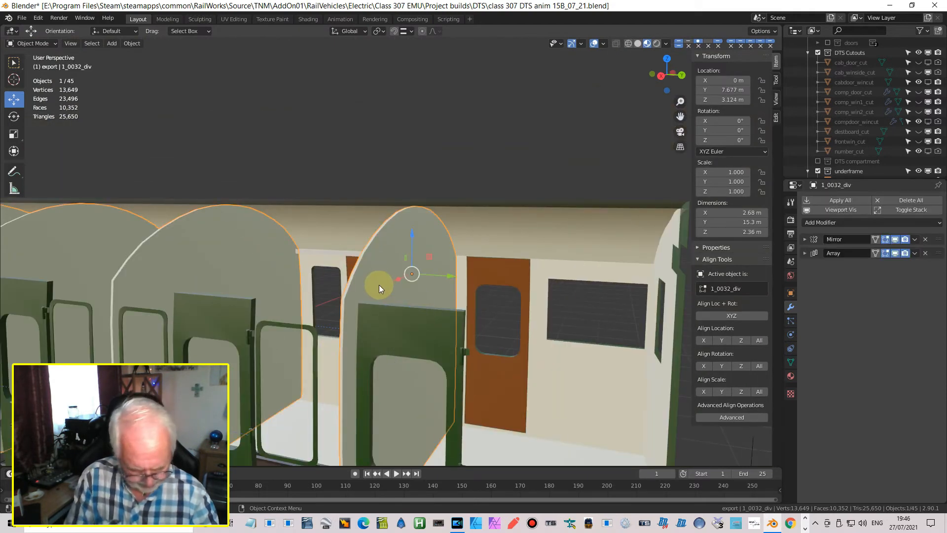
key("Delete")
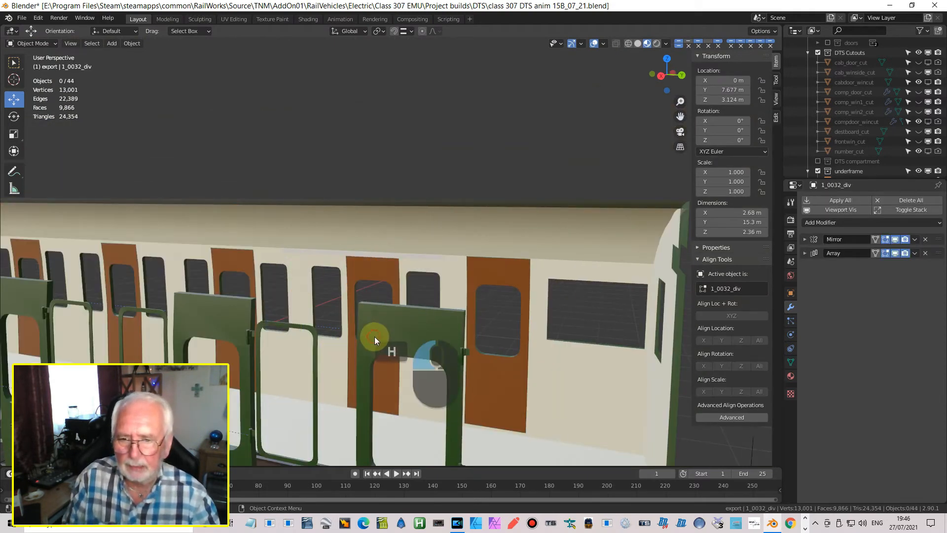
left_click(371, 338)
key("h")
left_click(207, 310)
key("h")
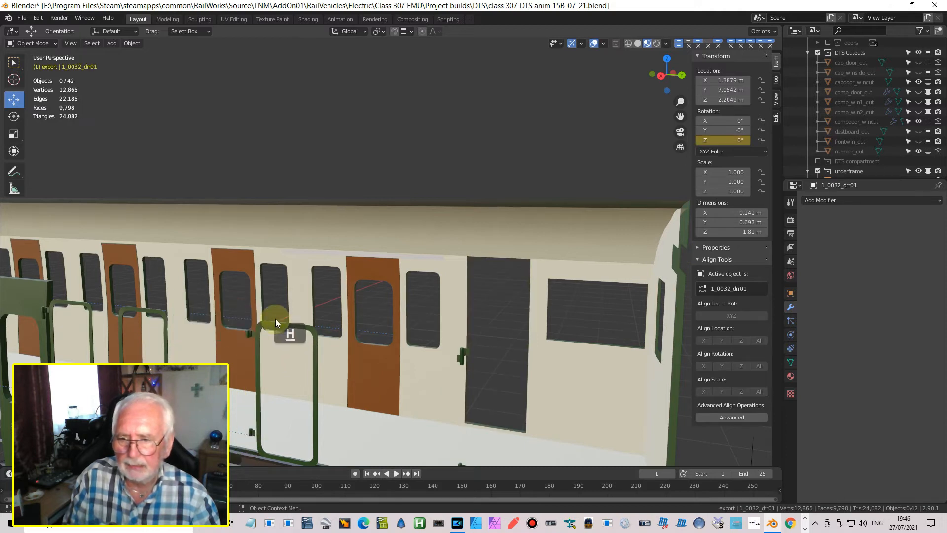
left_click(295, 326)
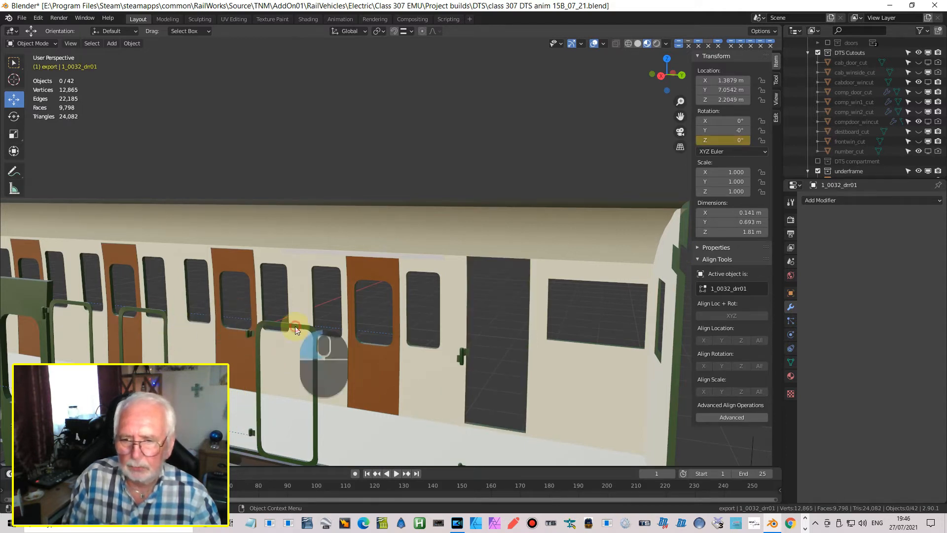
key("h")
middle_click_drag(378, 335, 406, 333)
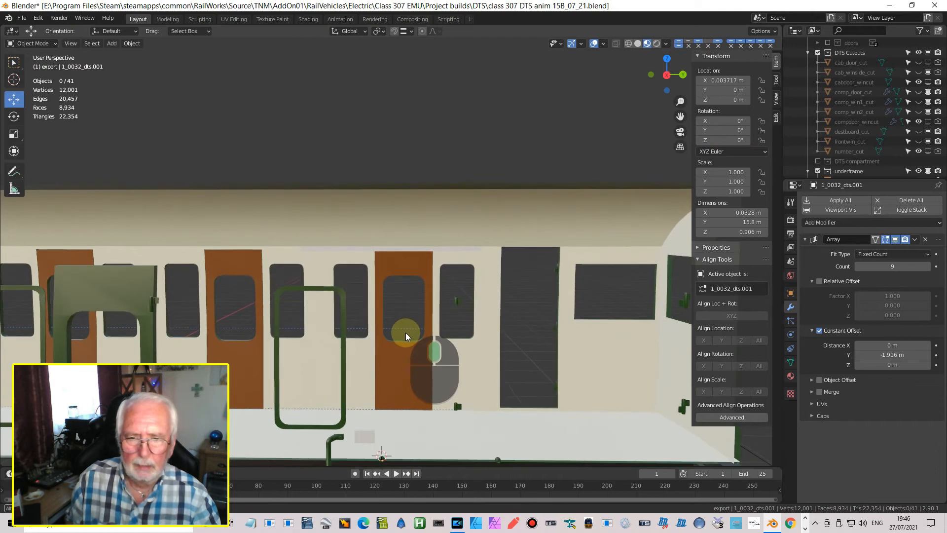
Hide the remaining row of frames and raise the strip along Z to about 3.131 m so its lower edge meets the door's top edge.
left_click(321, 295)
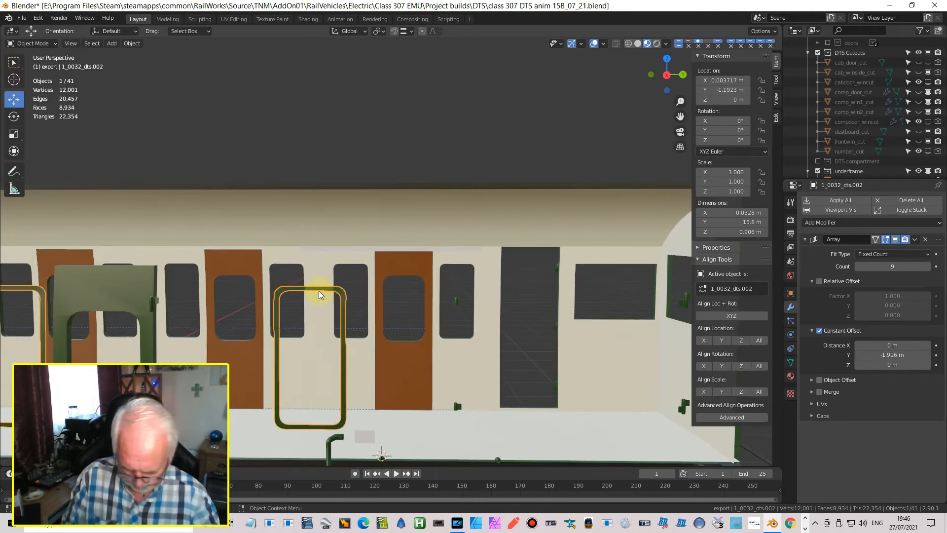
key("h")
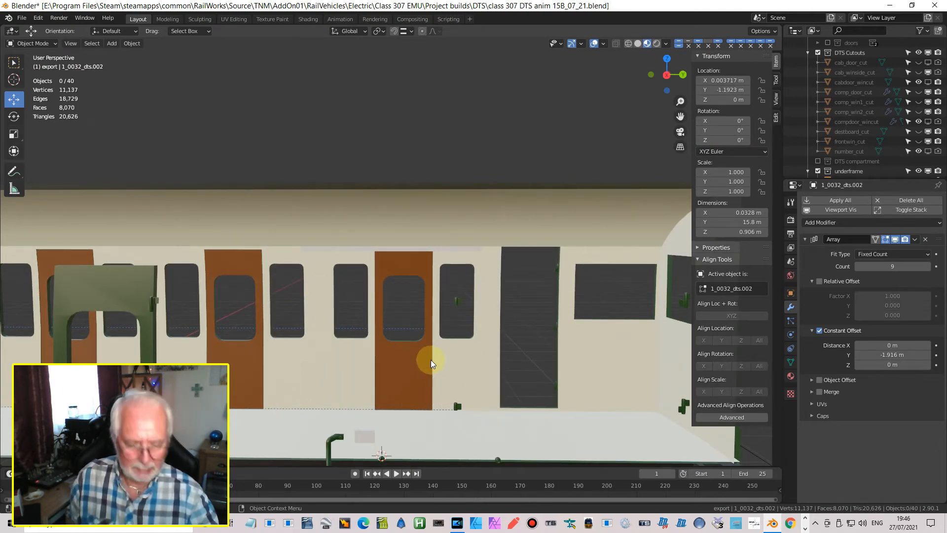
key("KP_3")
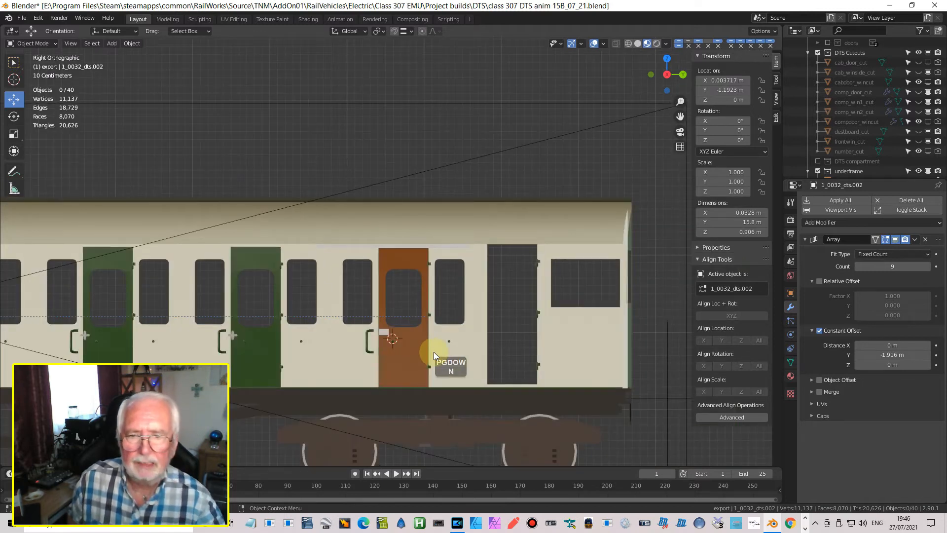
scroll(433, 352, "up", 2)
scroll(434, 351, "up", 14)
middle_click_drag(228, 262, 513, 366, "shift")
scroll(380, 296, "up", 4)
middle_click_drag(323, 289, 469, 354, "shift")
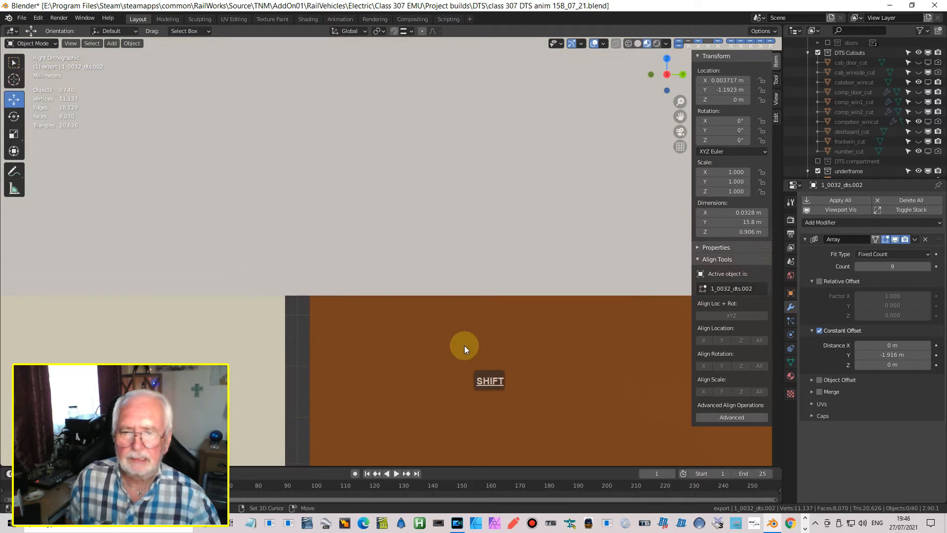
left_click(628, 44)
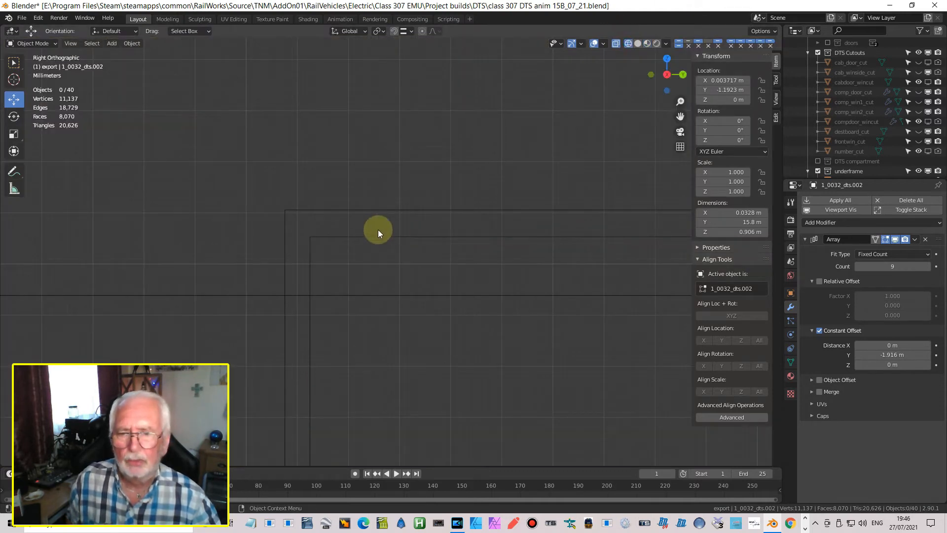
left_click(234, 292)
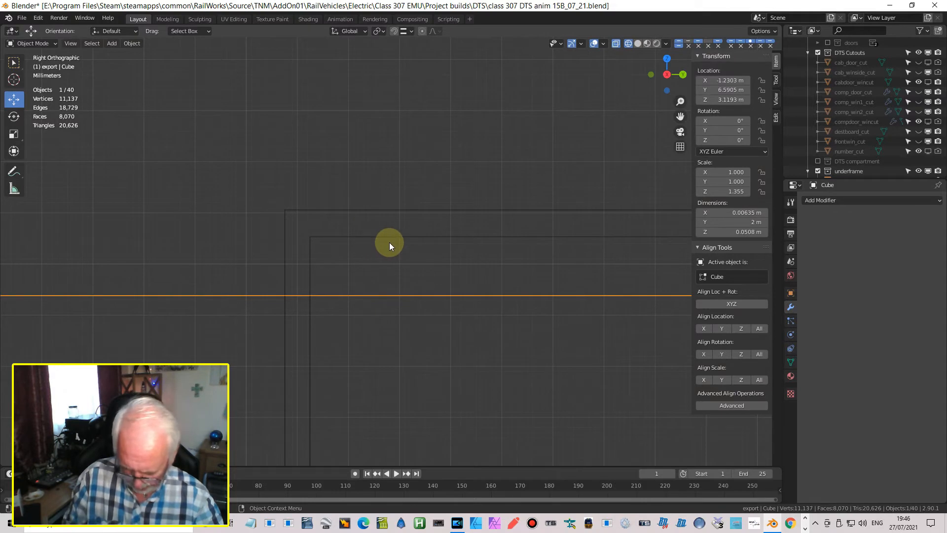
key("g")
key("z")
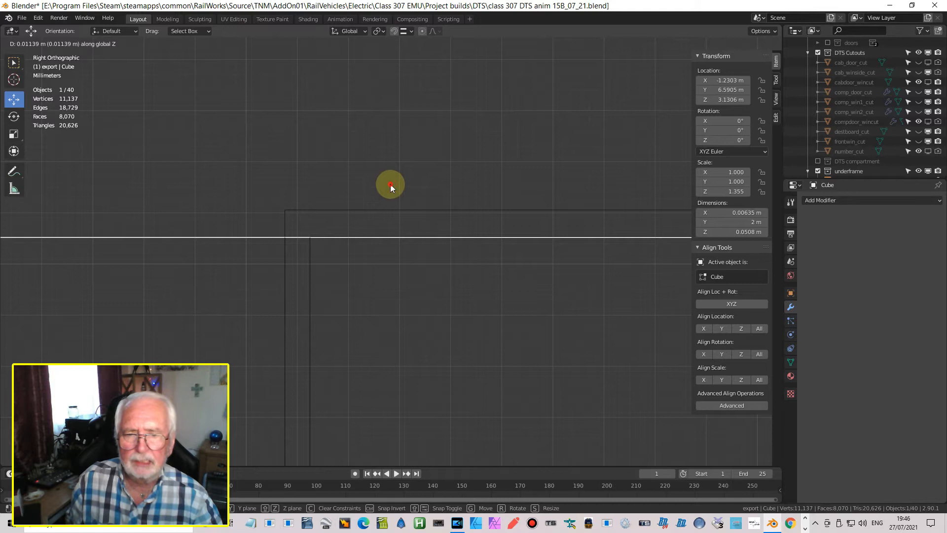
left_click(390, 185)
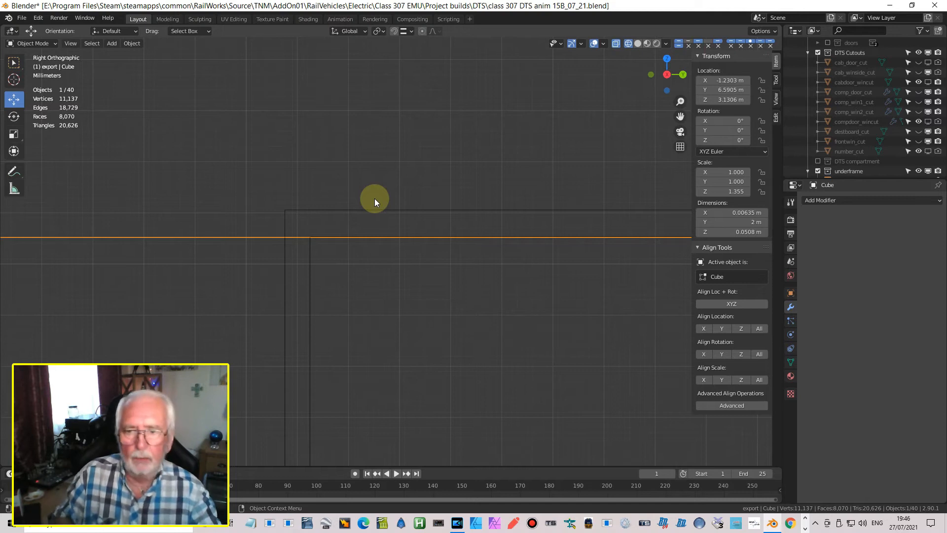
scroll(360, 225, "up", 4)
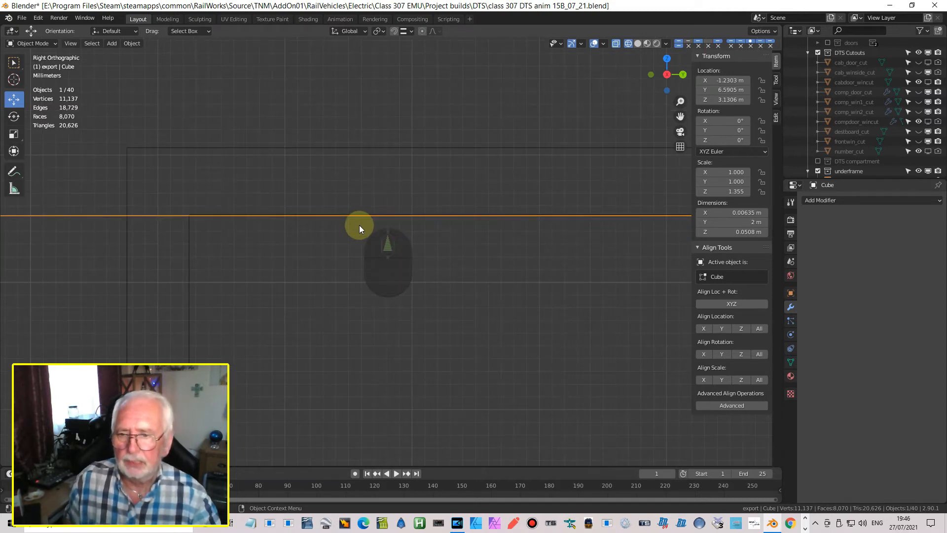
Duplicate the strip in place and set the copy's Z dimension to 1.75 in.
scroll(359, 225, "down", 6)
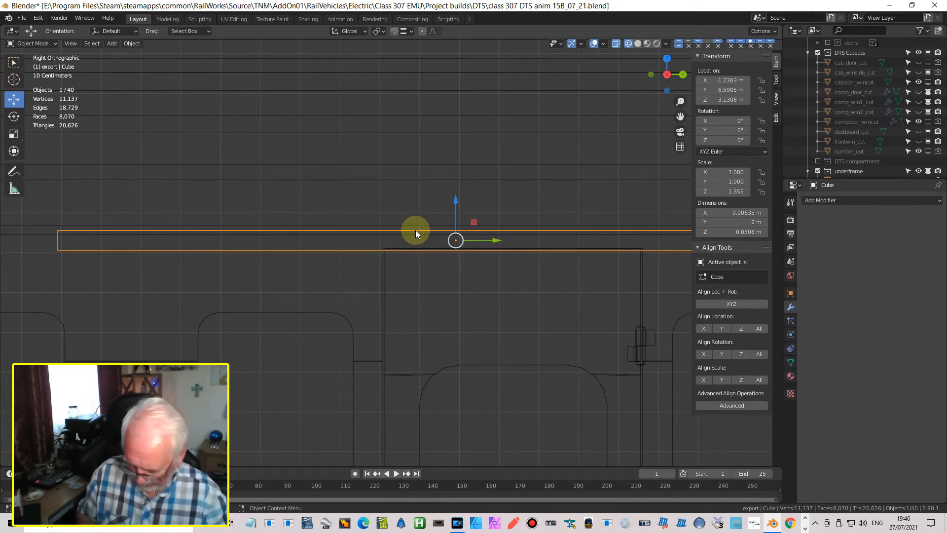
key("shift")
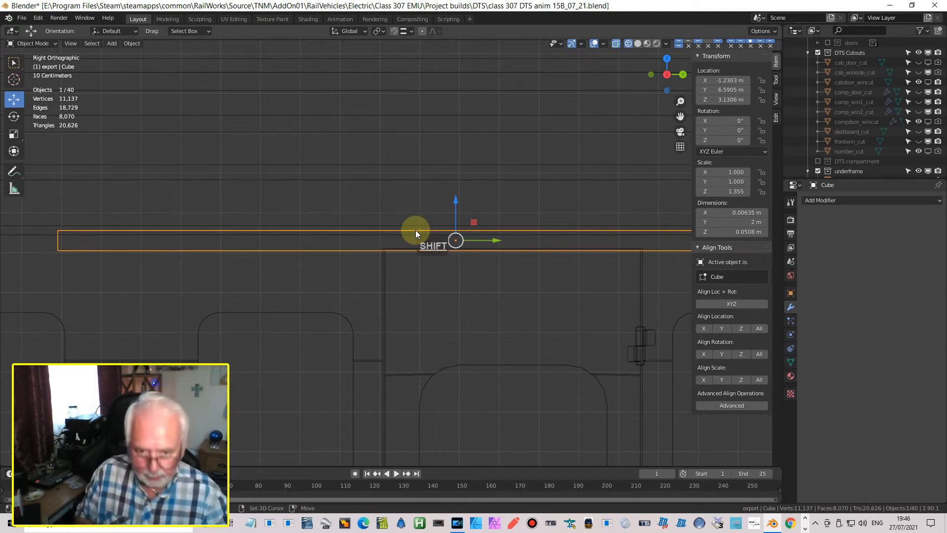
key("shift+d")
key("Return")
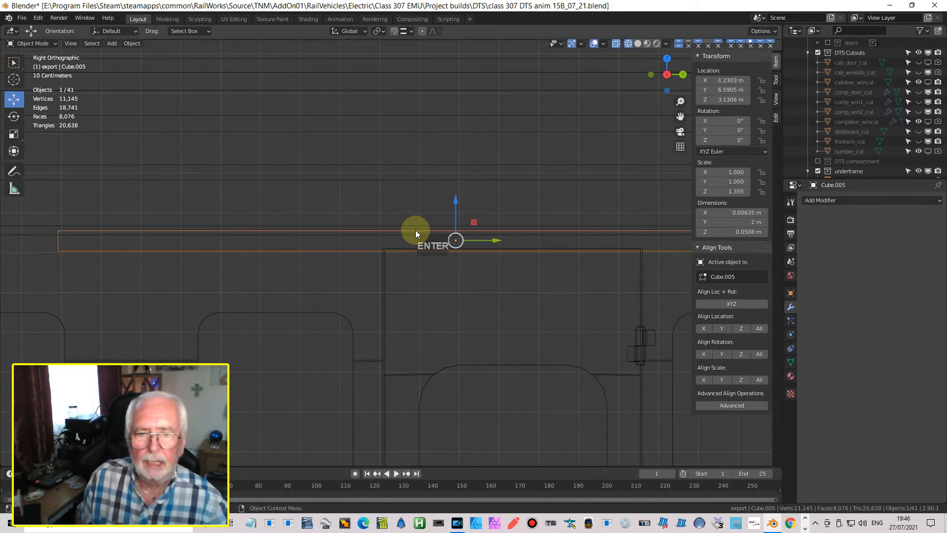
left_click(749, 232)
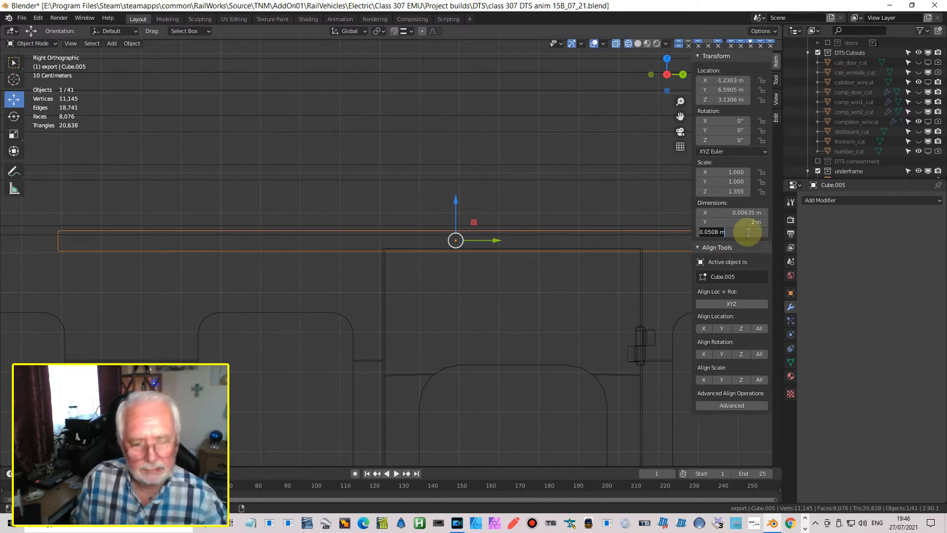
type("1.75in")
key("Return")
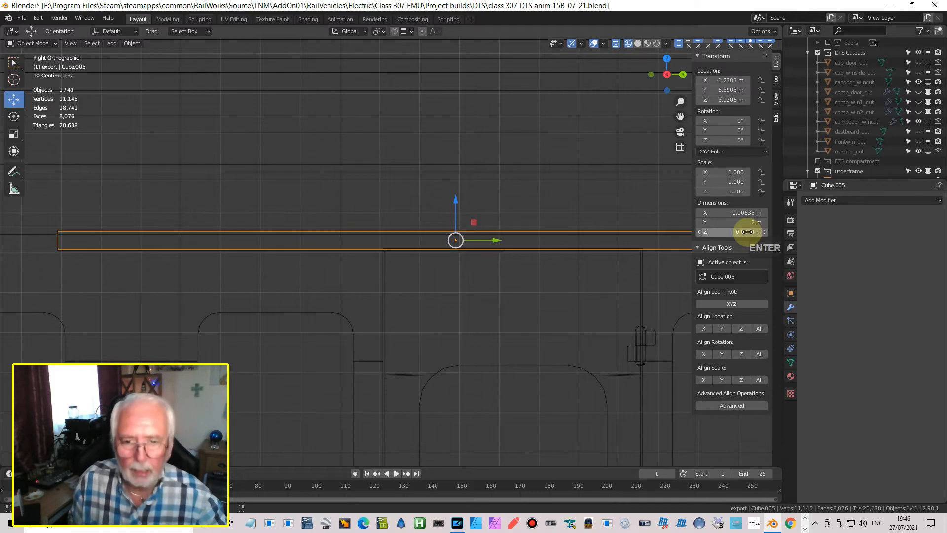
Raise the duplicated strip along Z to about 3.178 m so its lower edge sits on the original strip's upper edge.
left_click_drag(456, 199, 452, 176)
scroll(224, 242, "up", 4)
middle_click_drag(452, 152, 418, 250, "shift")
scroll(398, 329, "up", 9)
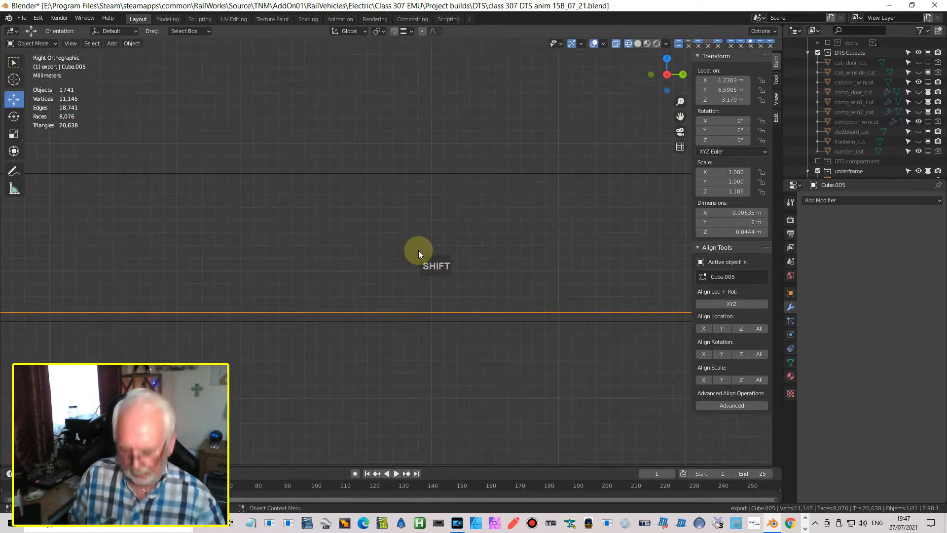
key("g")
key("y")
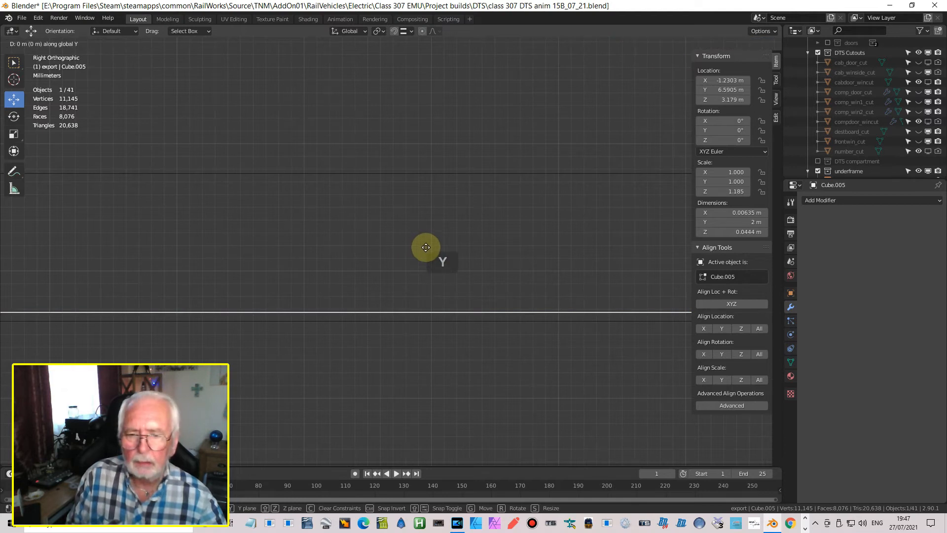
left_click(426, 249)
key("g")
key("z")
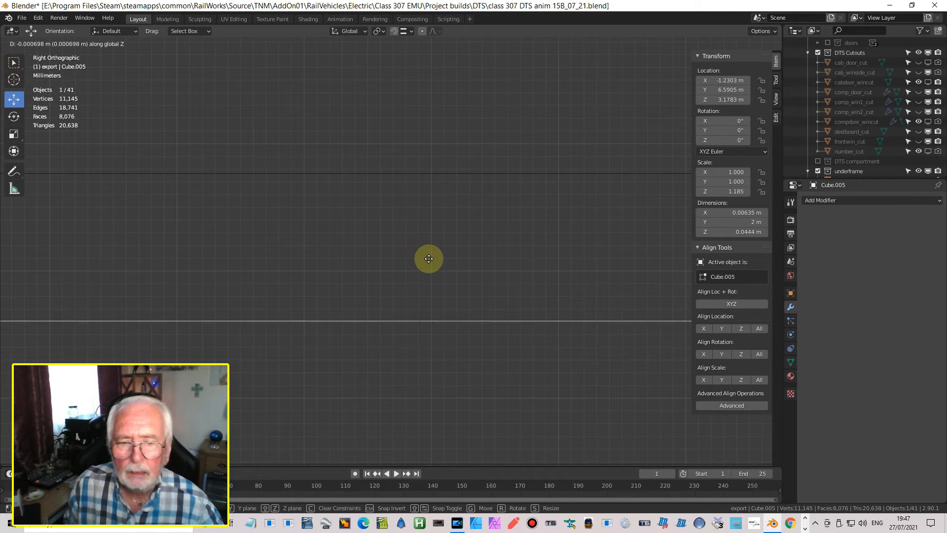
left_click(429, 258)
scroll(429, 261, "down", 5)
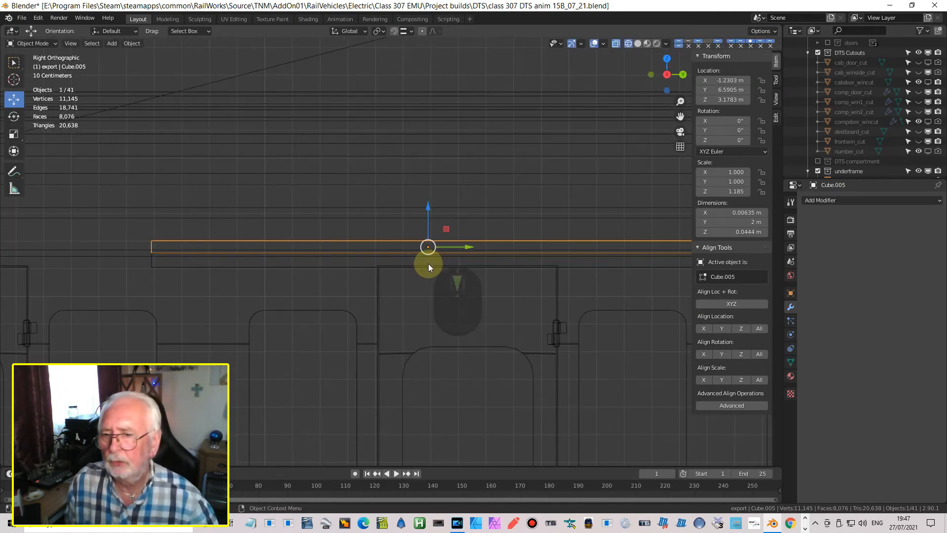
Inspect how the two stacked strips meet each other and how they sit above the far-side door.
scroll(429, 263, "down", 1)
left_click(201, 262)
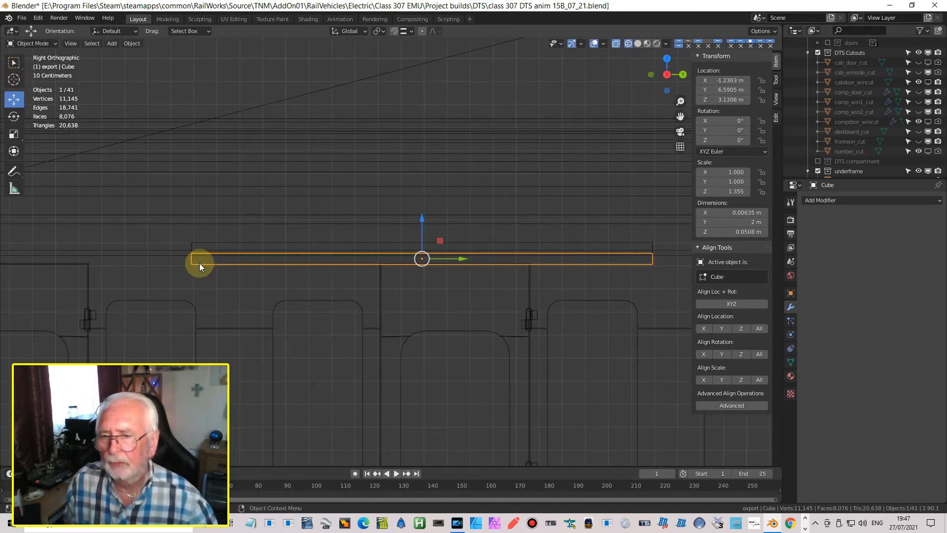
scroll(199, 262, "up", 2)
scroll(261, 264, "up", 2)
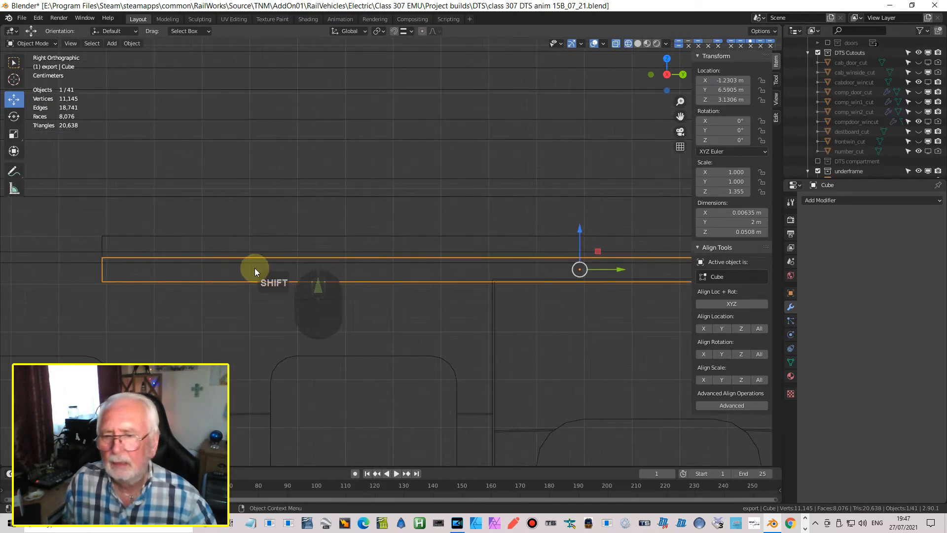
left_click(120, 238)
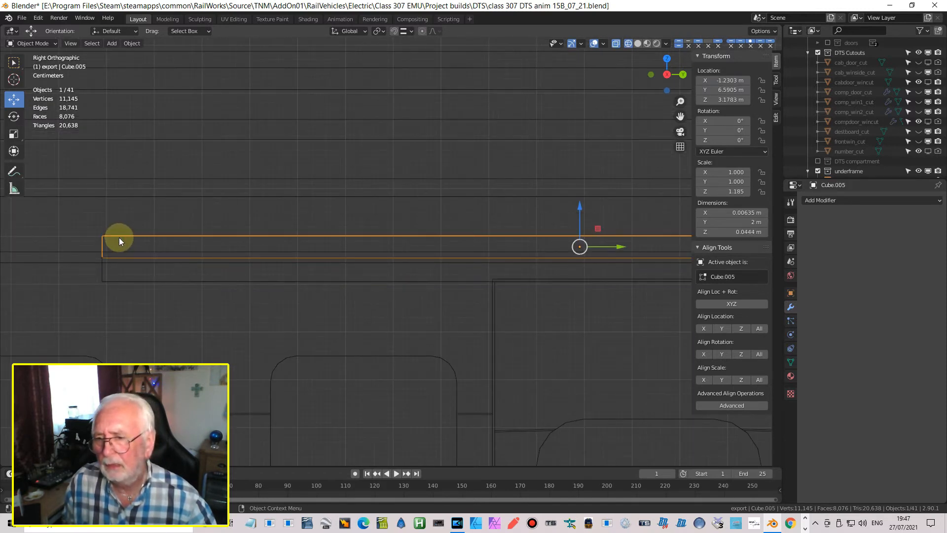
scroll(213, 250, "down", 2)
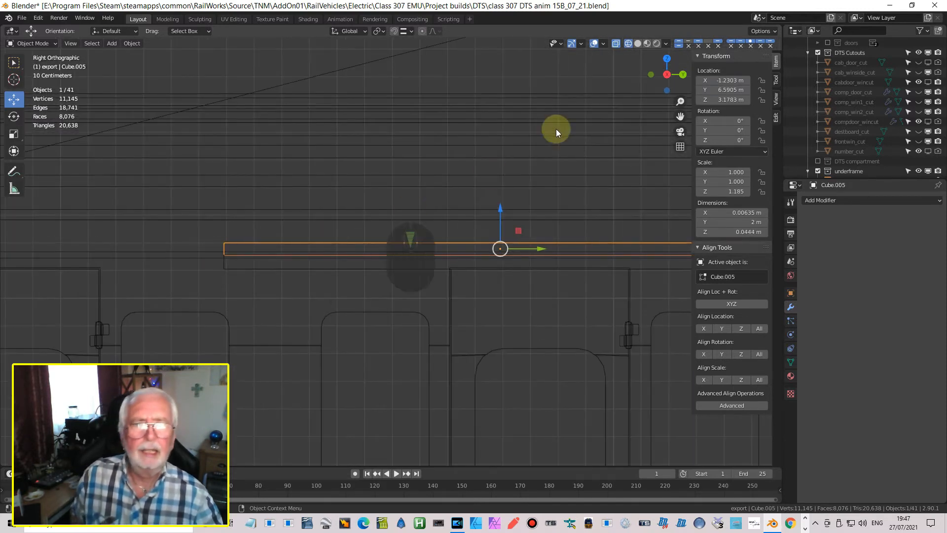
left_click(646, 44)
middle_click_drag(505, 268, 457, 292)
scroll(457, 293, "down", 3)
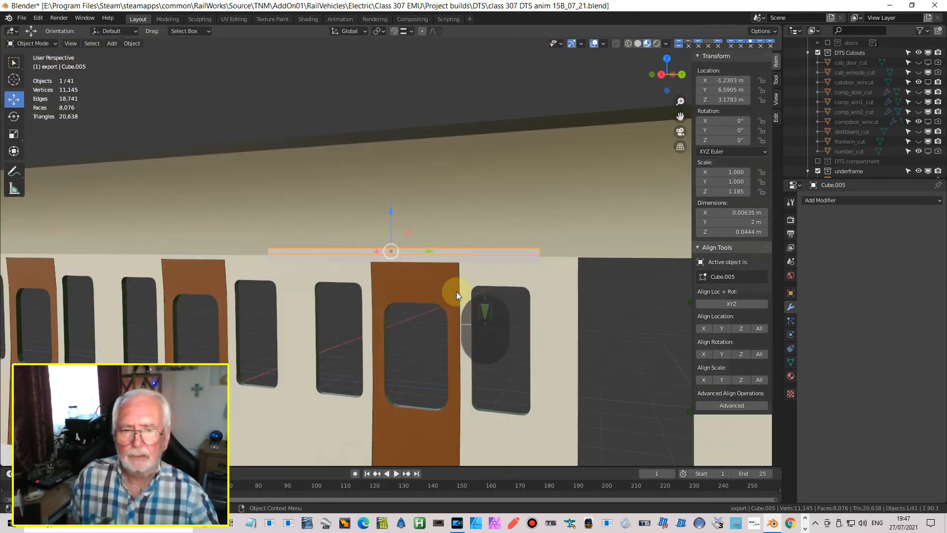
scroll(457, 287, "up", 2)
Shorten the lower strip along Y to about 0.884 m and slide it to about Y 6.751 m, centred over the door.
left_click(424, 263)
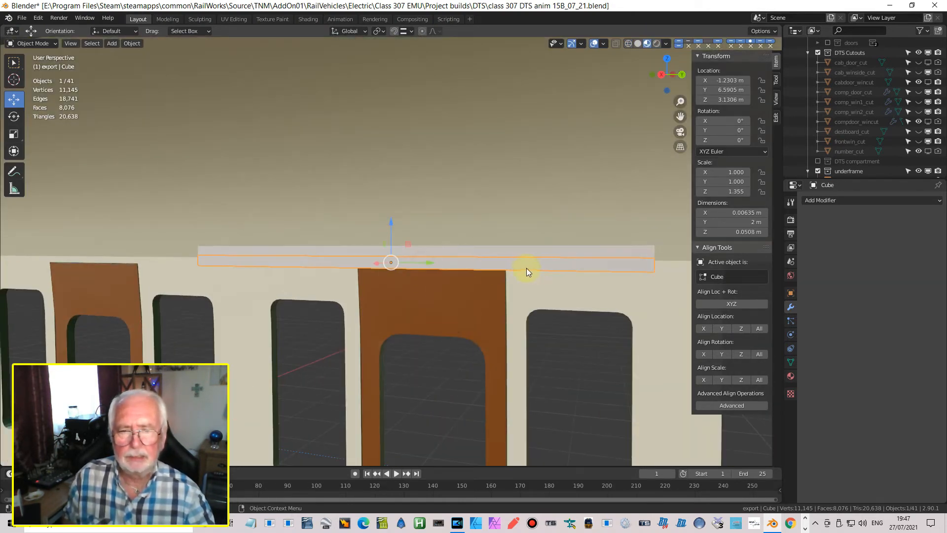
key("s")
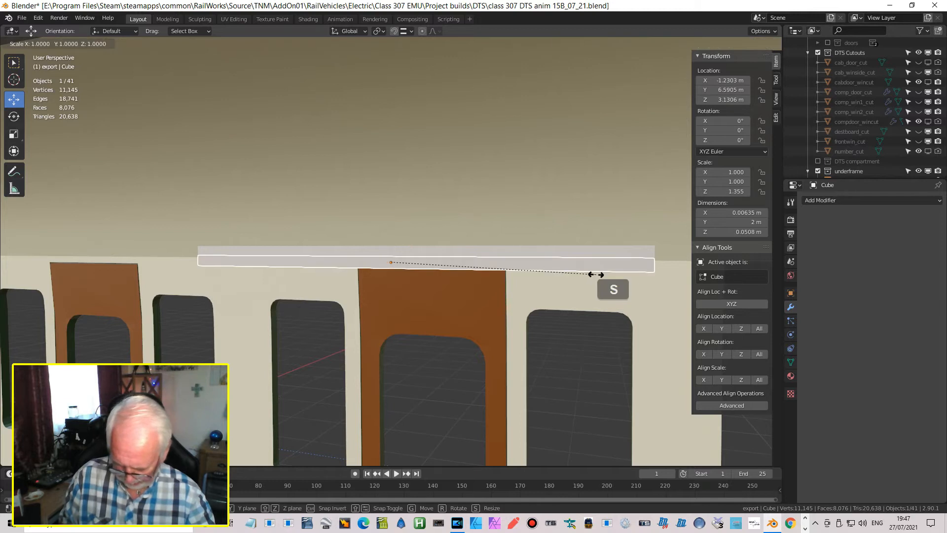
key("y")
left_click(482, 270)
left_click_drag(431, 262, 471, 270)
scroll(524, 296, "down", 5)
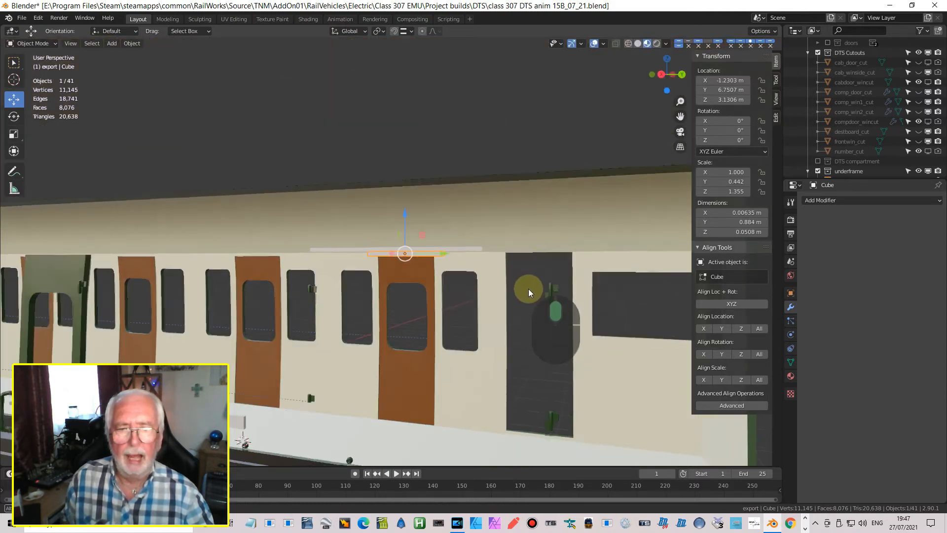
Examine the upper strip against the lower strip and the roof-to-wall corner of the body shell, including an end-on wireframe view.
middle_click_drag(528, 290, 478, 249)
left_click(478, 251)
scroll(500, 248, "up", 5)
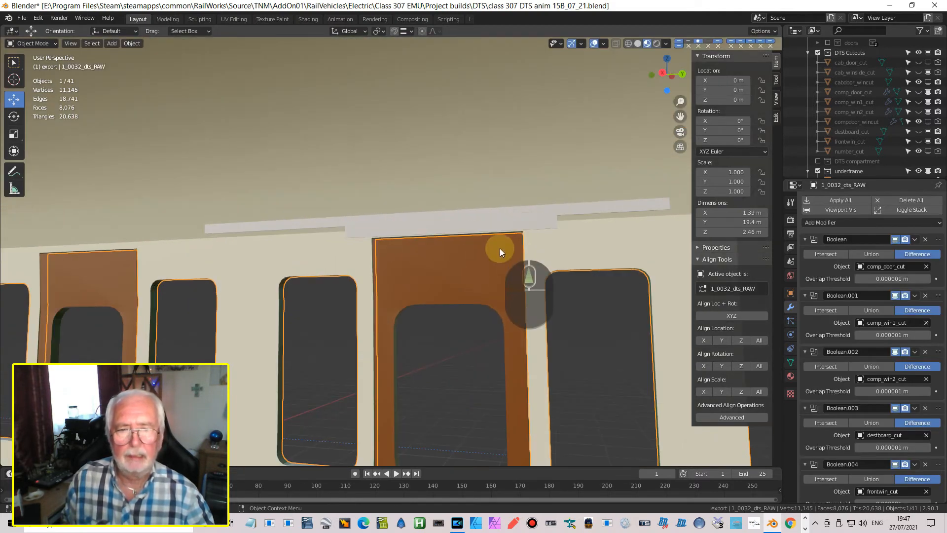
left_click(575, 209)
middle_click_drag(574, 209, 534, 270)
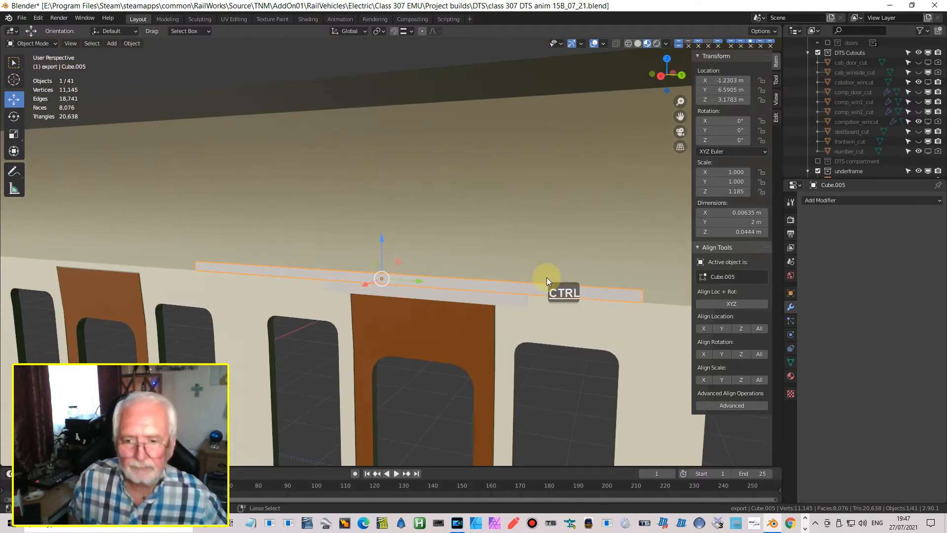
key("ctrl+KP_1")
scroll(328, 292, "up", 5)
middle_click_drag(242, 266, 725, 248, "shift")
left_click(627, 43)
scroll(567, 168, "up", 3)
mouse_move(560, 239)
middle_mouse_down("shift")
mouse_move(590, 274)
mouse_move(469, 311)
middle_mouse_up("shift")
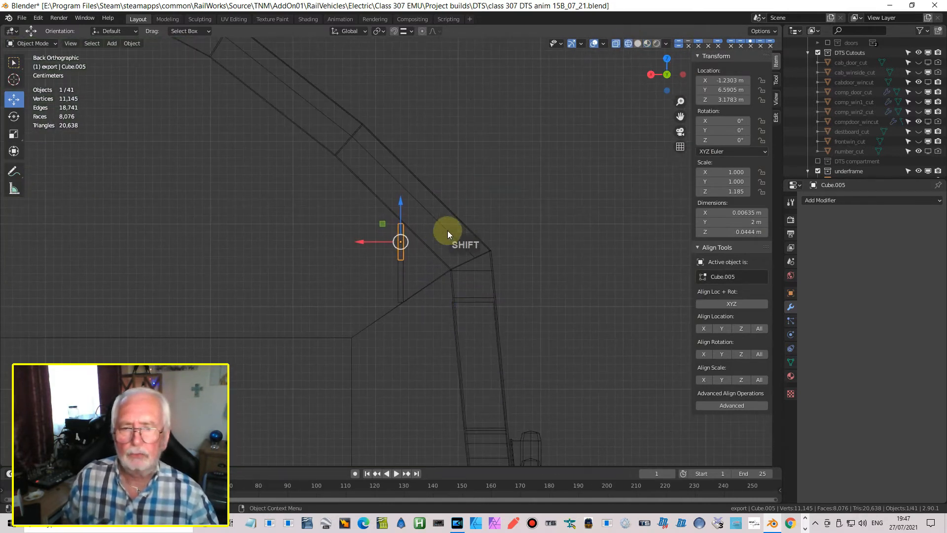
scroll(444, 252, "down", 4)
scroll(422, 206, "down", 1)
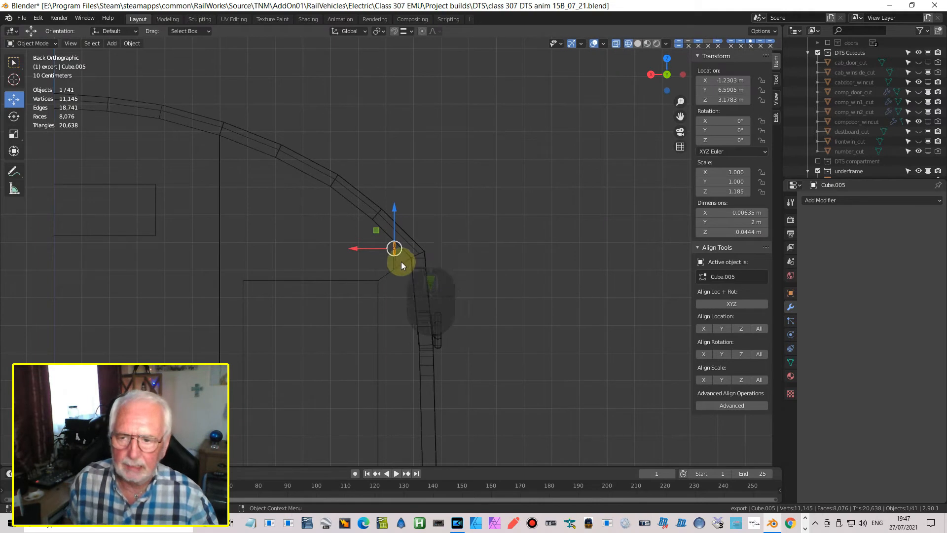
scroll(380, 225, "down", 1)
Select the body shell's roof arc vertices and raise them along Z about 0.056 m, bringing the inner roof corner level with the upper strip's top.
left_click(307, 180)
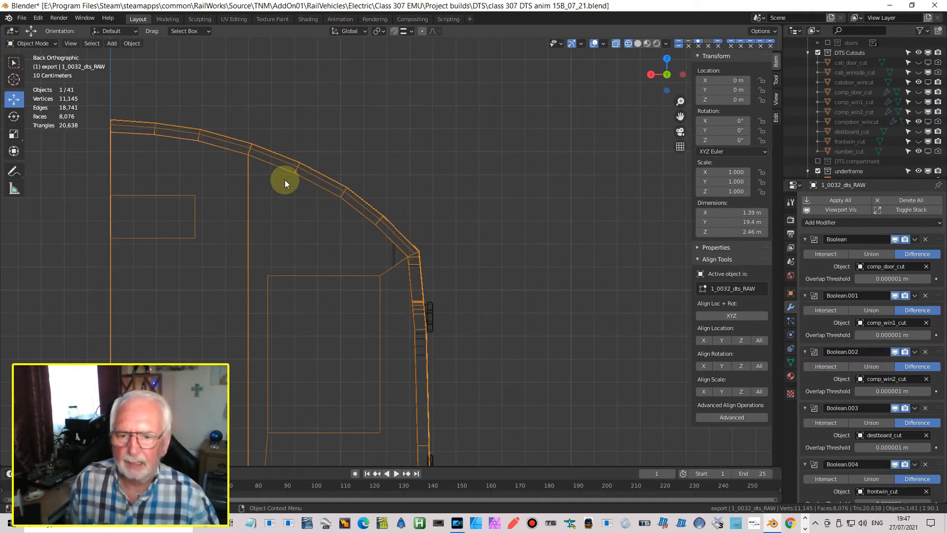
key("Tab")
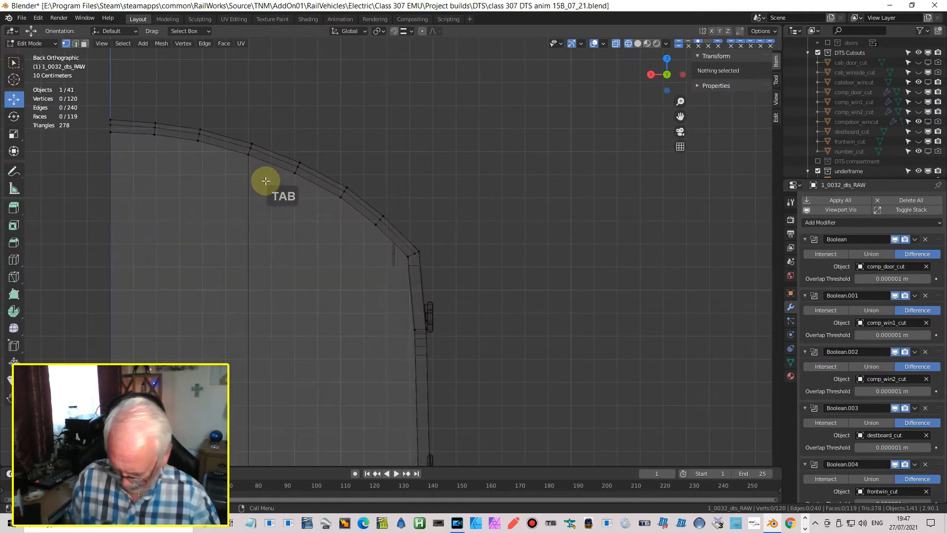
key("alt+a")
left_click_drag(93, 96, 496, 261)
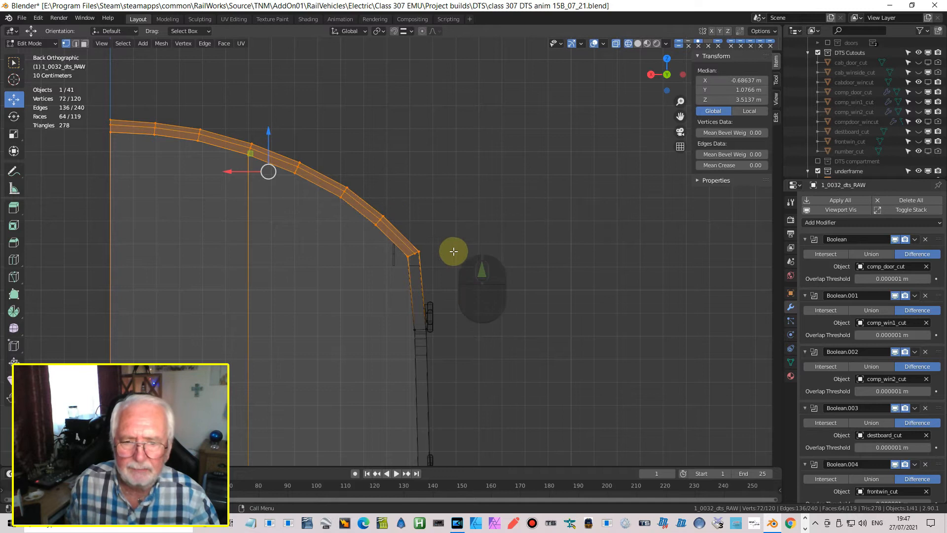
scroll(454, 254, "up", 2)
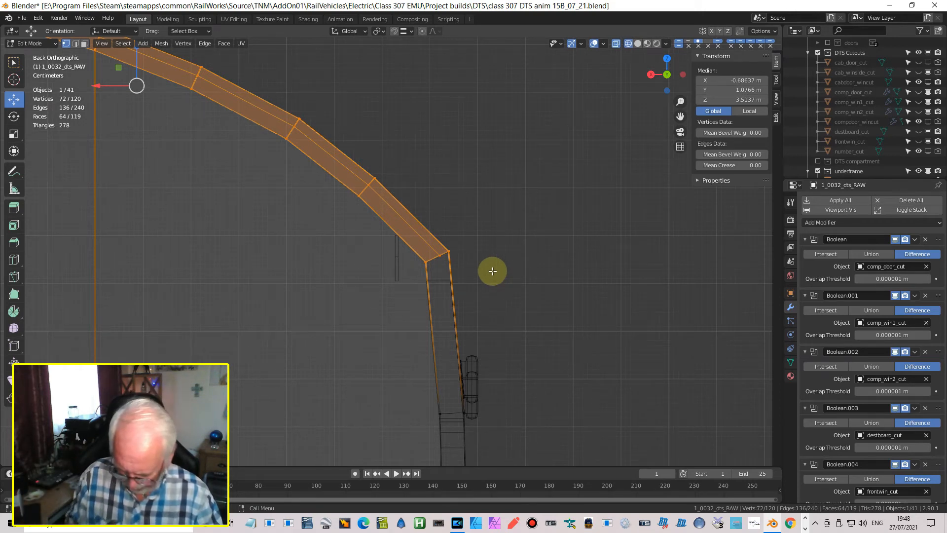
key("g")
key("z")
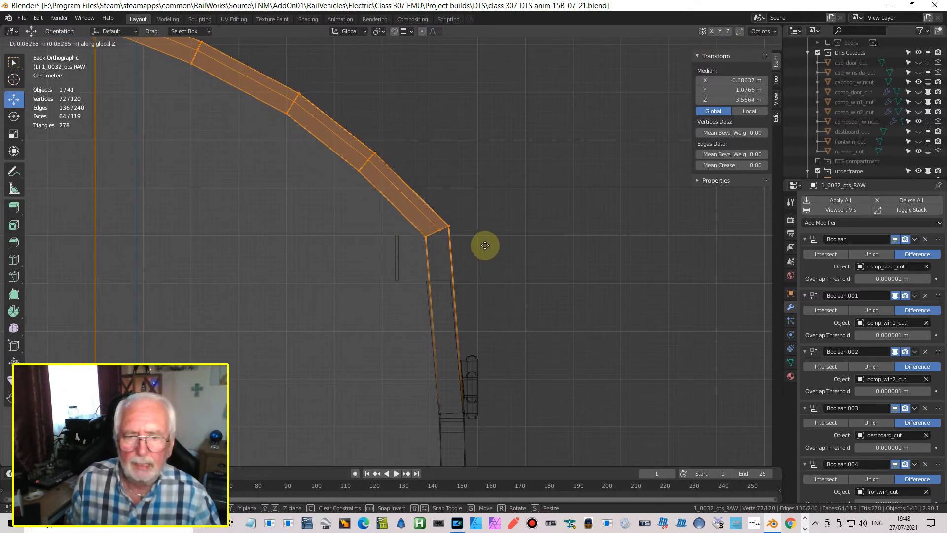
left_click(485, 245)
scroll(437, 248, "up", 9)
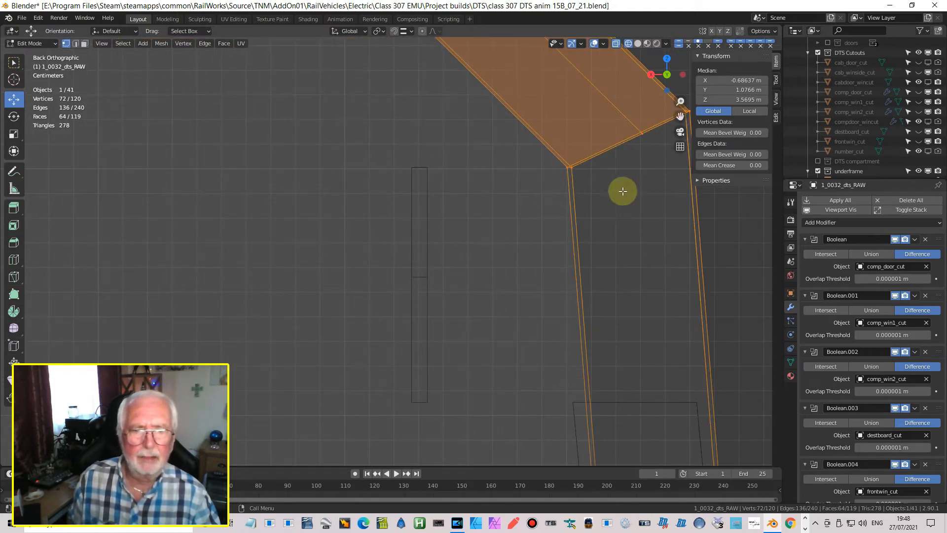
scroll(617, 208, "down", 6)
scroll(409, 249, "down", 2)
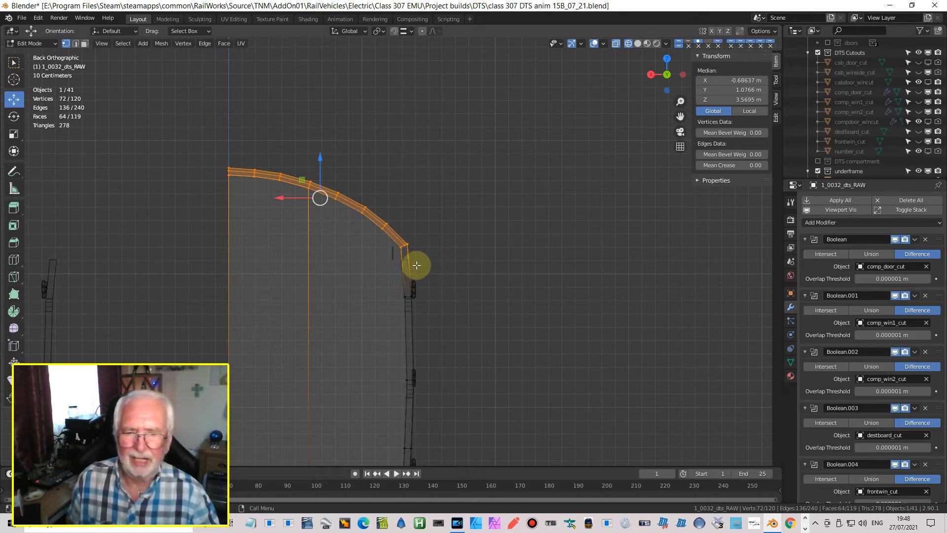
scroll(417, 258, "up", 2)
scroll(426, 260, "up", 4)
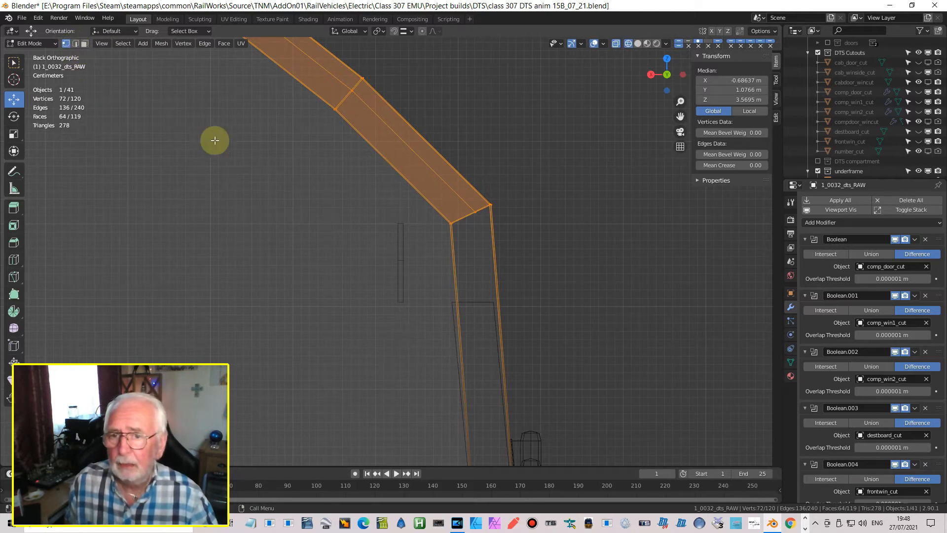
key("Tab")
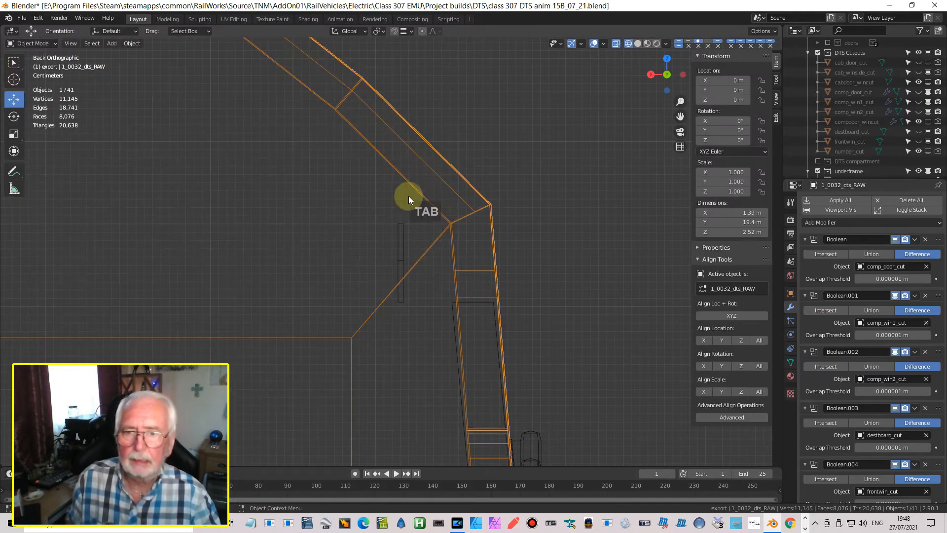
Move both stacked strips together along X to about -1.289 m, up against the inner face of the side wall.
left_click(402, 230)
left_click(407, 287, "shift")
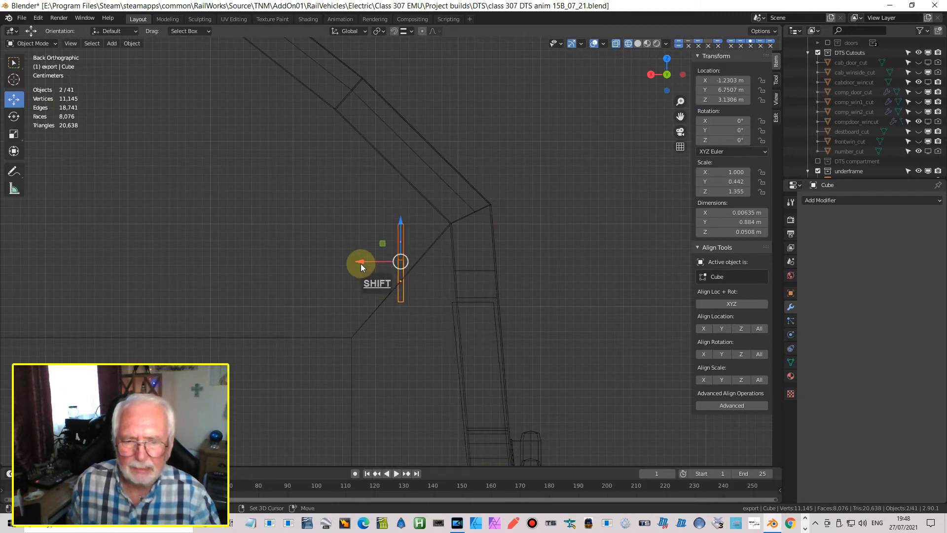
left_click_drag(367, 261, 417, 283)
scroll(495, 366, "up", 6)
middle_click_drag(622, 405, 449, 197, "shift")
scroll(516, 316, "up", 4)
scroll(448, 111, "down", 3)
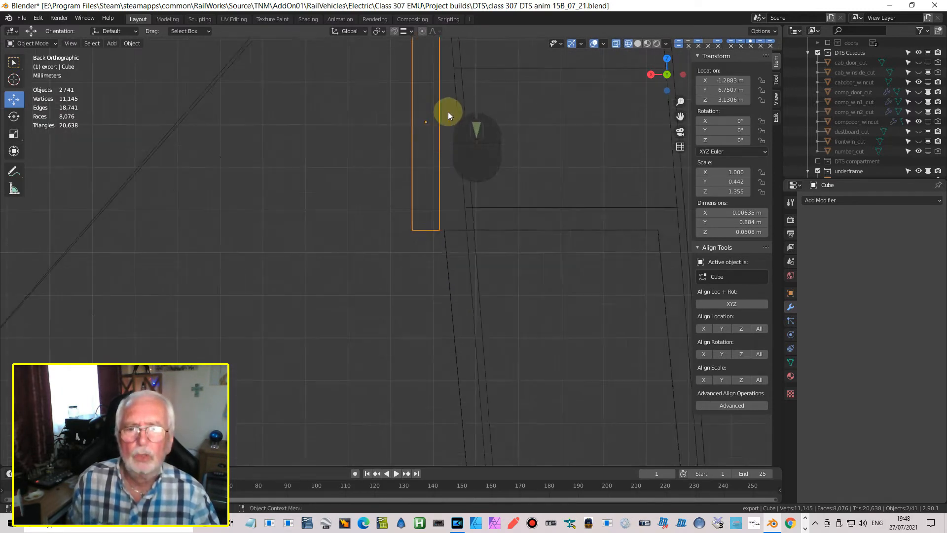
left_click_drag(372, 91, 376, 90)
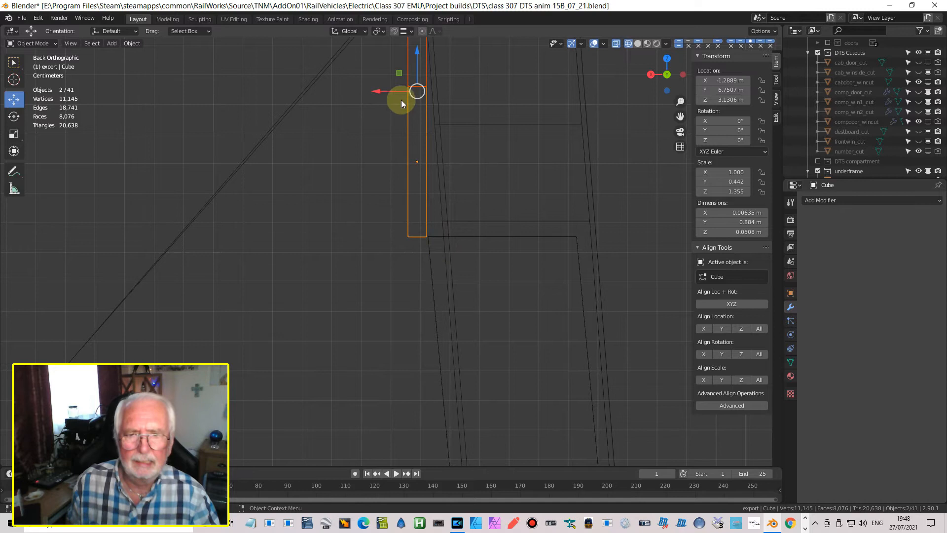
middle_click_drag(410, 105, 418, 256, "shift")
scroll(422, 176, "up", 1)
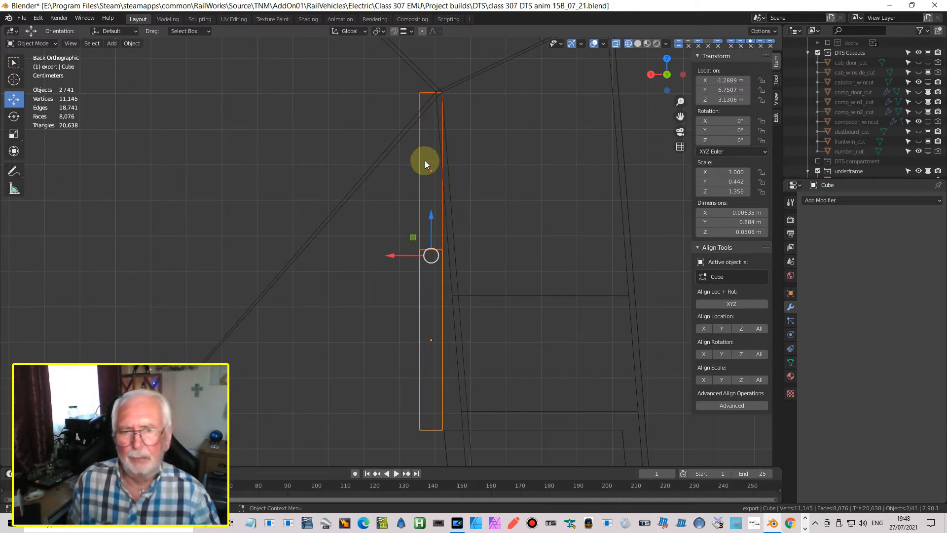
Tilt the upper strip 2.9° about Y to follow the wall's slope and shift it along X to about -1.288 m.
left_click(421, 185)
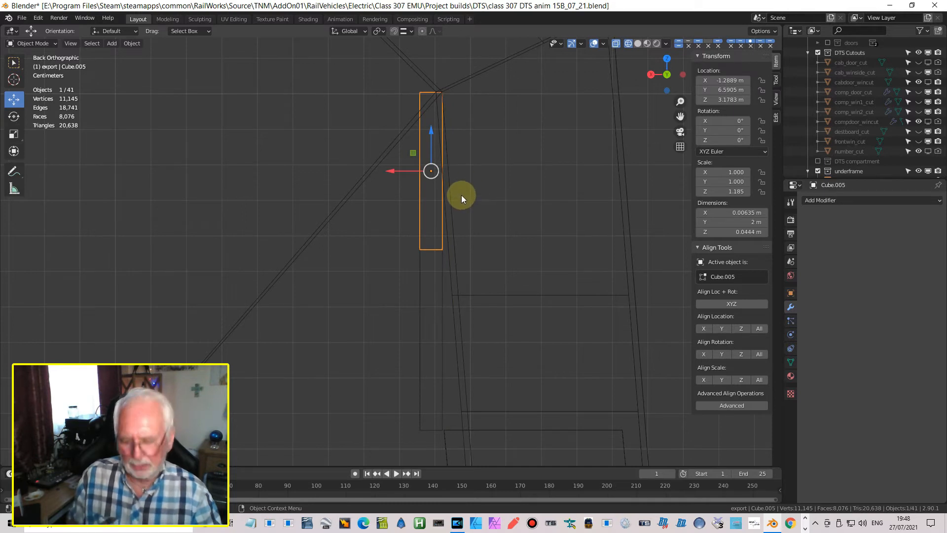
key("r")
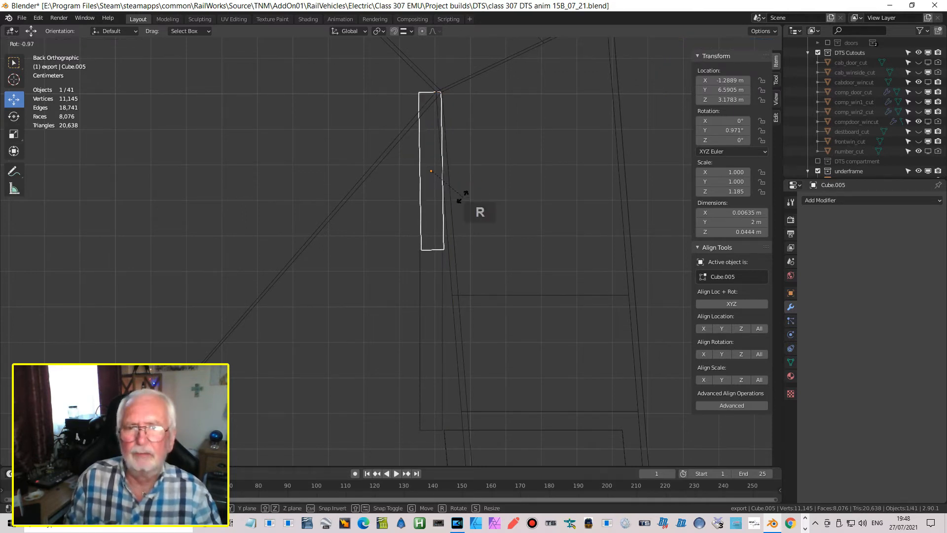
left_click(464, 196)
left_click_drag(404, 173, 392, 171)
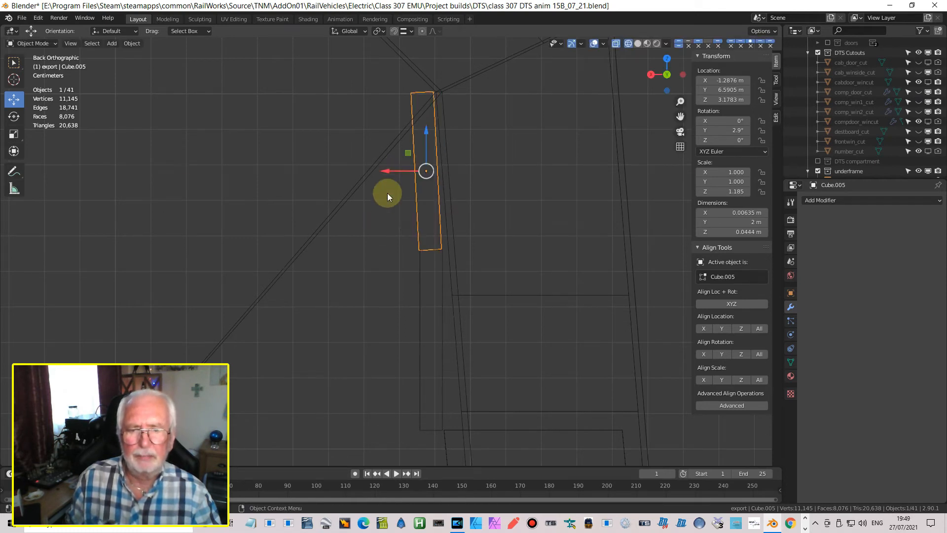
Show the model in material preview shading and inspect both strips above the compartment door from inside the carriage.
scroll(377, 262, "down", 5)
mouse_move(371, 260)
middle_mouse_down()
mouse_move(386, 264)
mouse_move(415, 187)
middle_mouse_up()
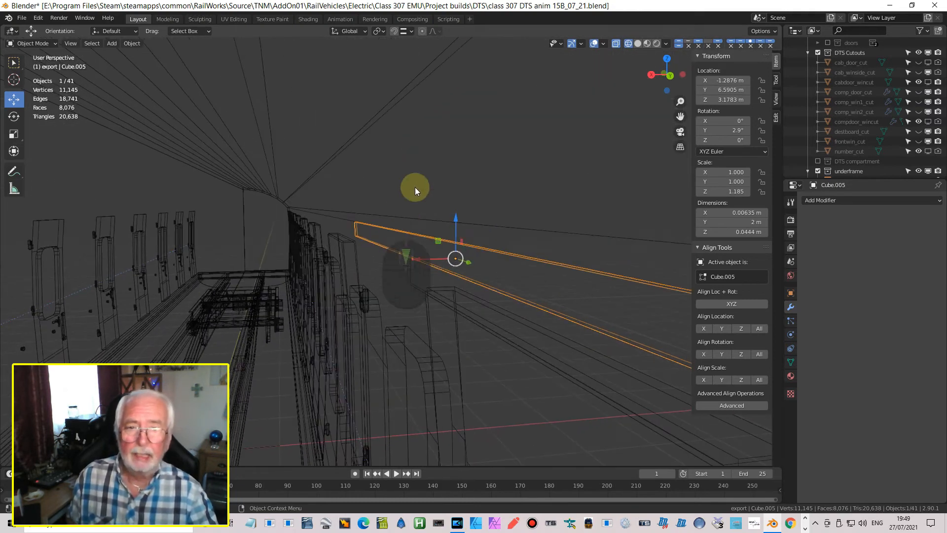
left_click(647, 45)
mouse_move(516, 277)
middle_mouse_down()
mouse_move(533, 254)
mouse_move(554, 252)
mouse_move(583, 213)
mouse_move(606, 205)
mouse_move(611, 249)
mouse_move(517, 266)
middle_mouse_up()
scroll(522, 264, "down", 1)
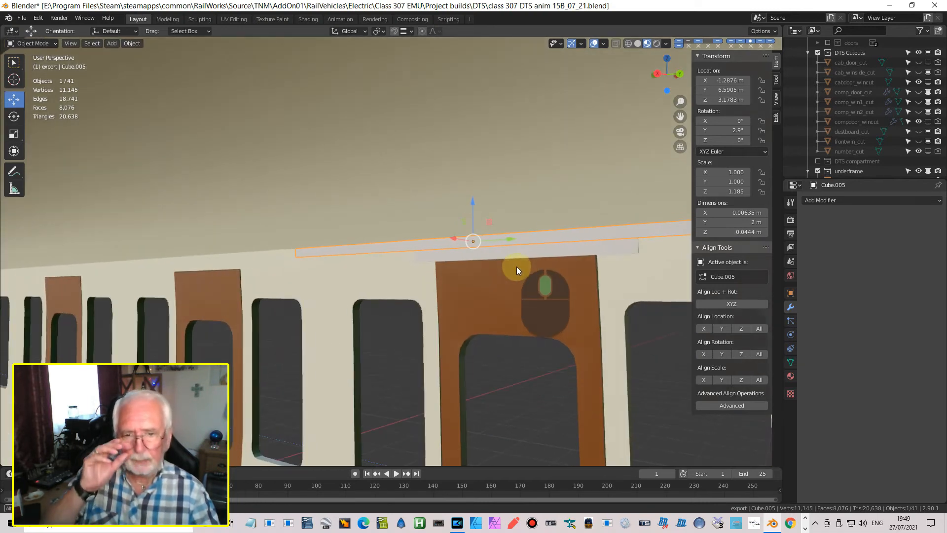
Duplicate the lower strip in place and set the copy's X rotation to 90° so it stands upright.
left_click(514, 248)
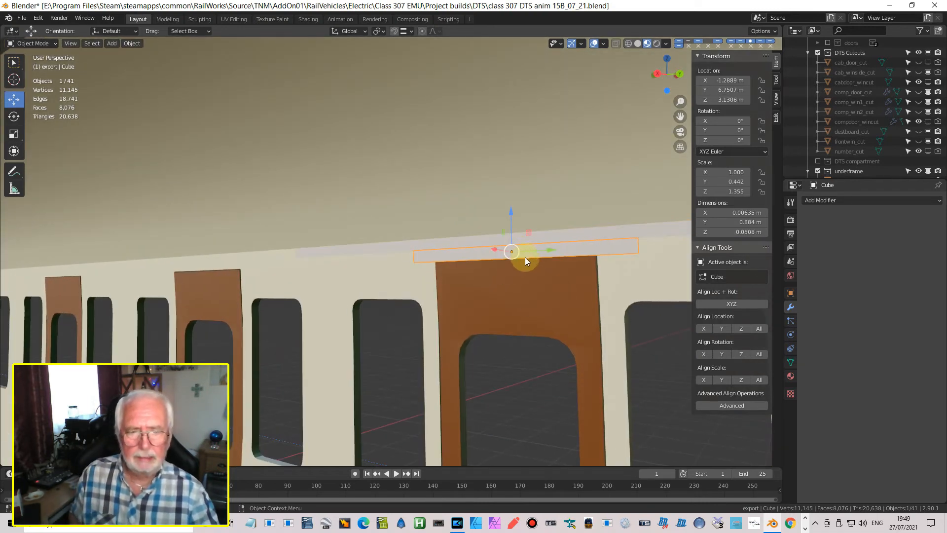
middle_click_drag(526, 288, 529, 295)
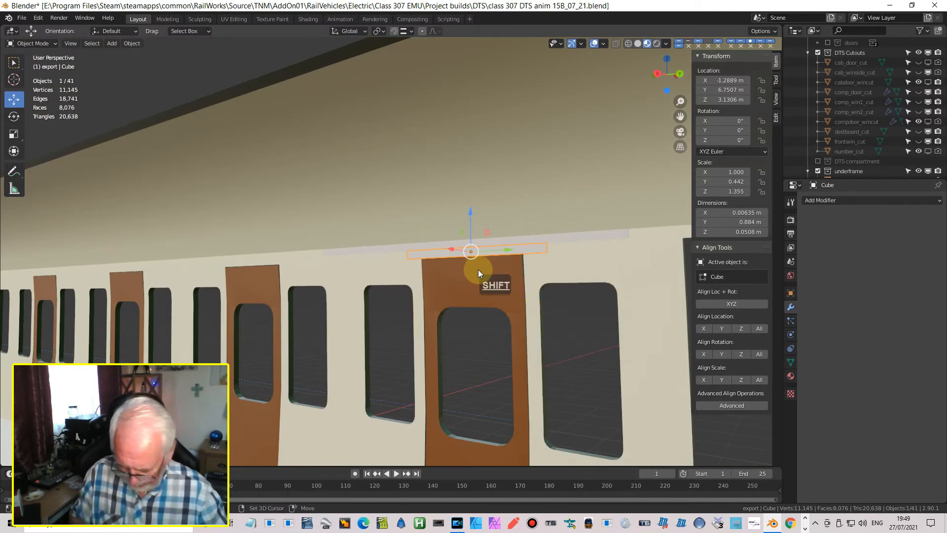
key("shift+d")
key("Return")
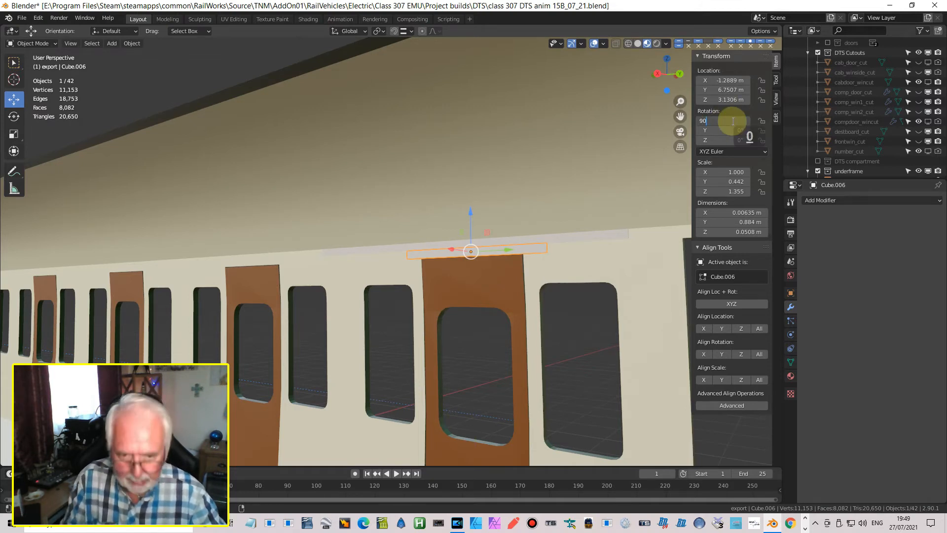
left_click(733, 121)
type("90")
key("Return")
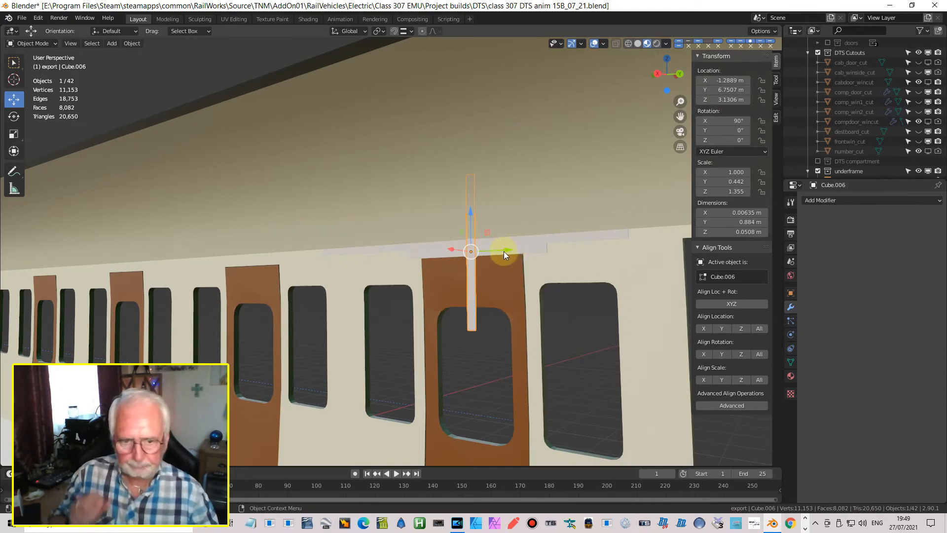
Move the upright strip beside the compartment door's edge, to about Y 7.082 m and Z 2.645 m, below the horizontal strips.
left_click_drag(504, 251, 547, 269)
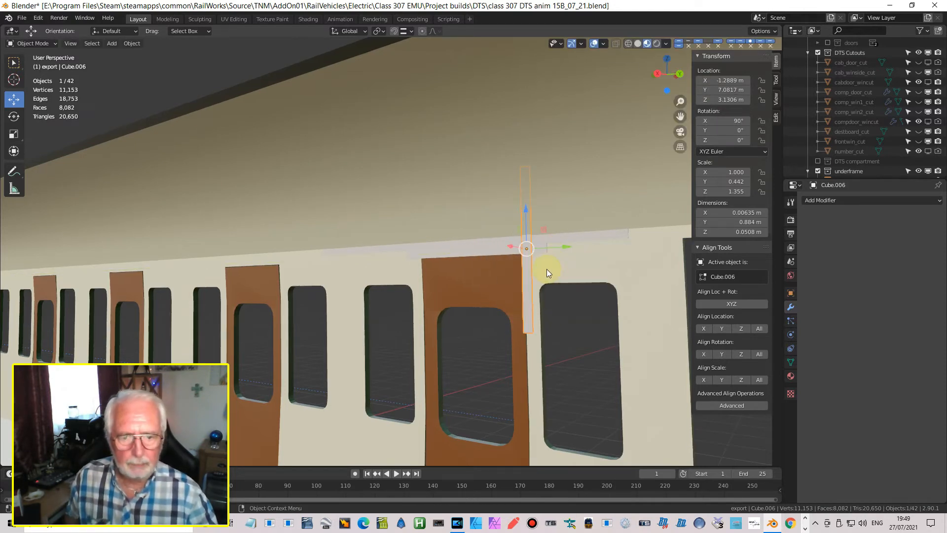
middle_click_drag(547, 269, 583, 266)
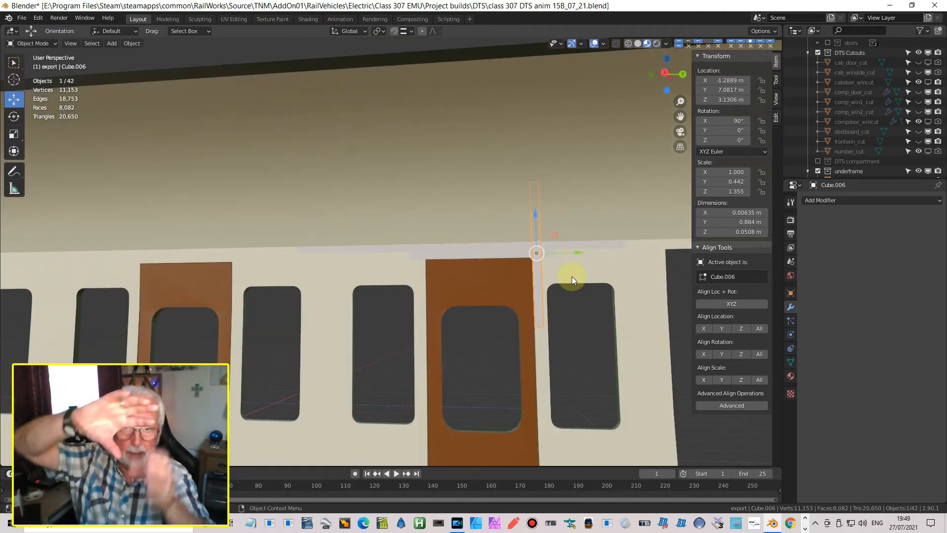
left_click_drag(537, 212, 530, 298)
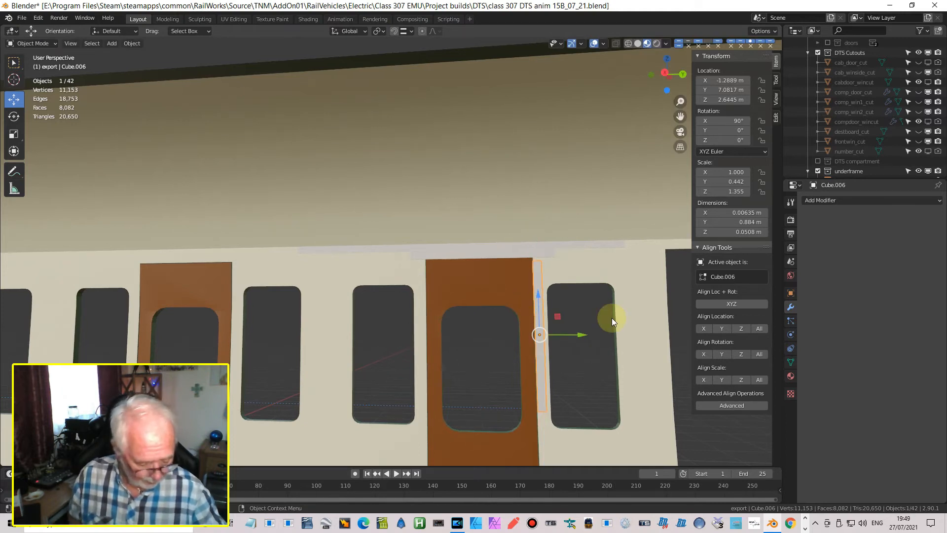
Examine the upright strip end-on against the body side and up close where it meets the lower horizontal strip.
key("ctrl+KP_1")
middle_click_drag(459, 392, 452, 289, "shift")
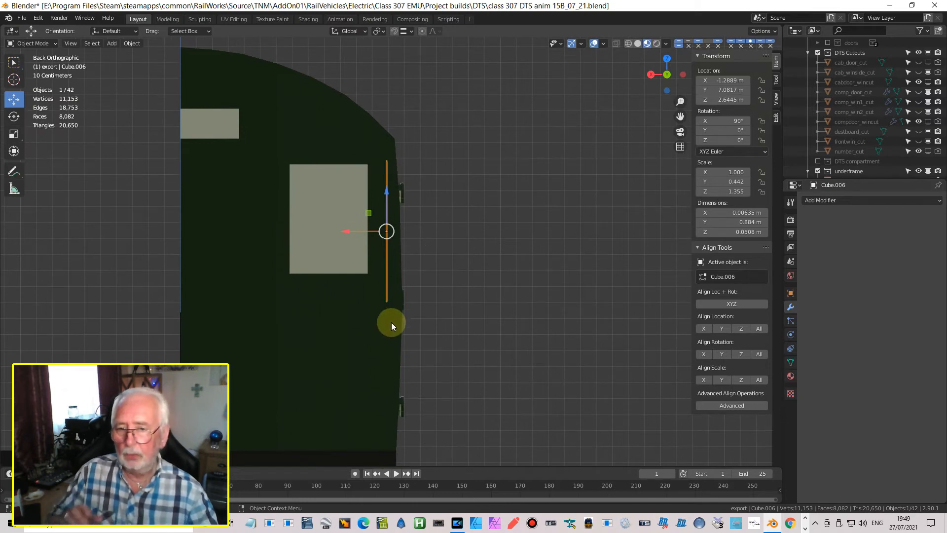
middle_click_drag(398, 274, 448, 269)
scroll(507, 165, "up", 3)
middle_click_drag(513, 165, 448, 270, "shift")
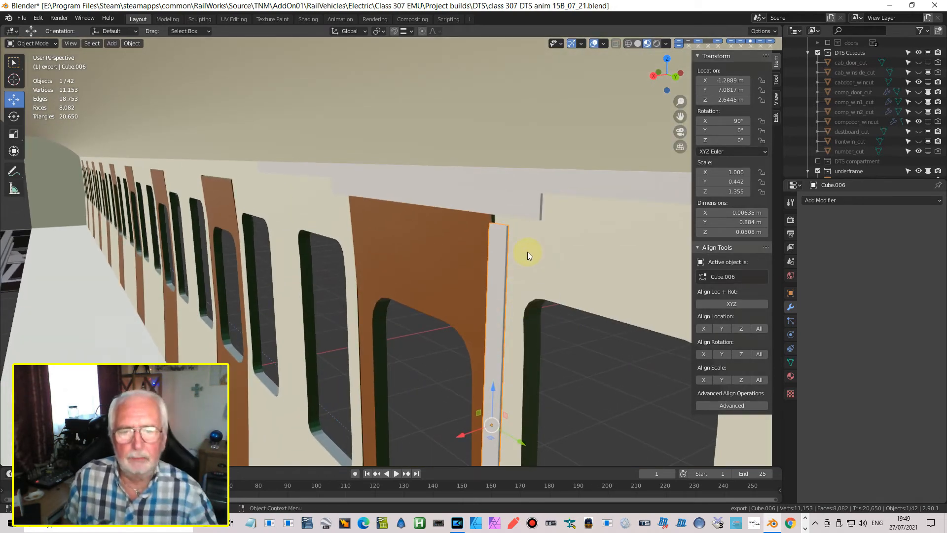
scroll(495, 194, "up", 2)
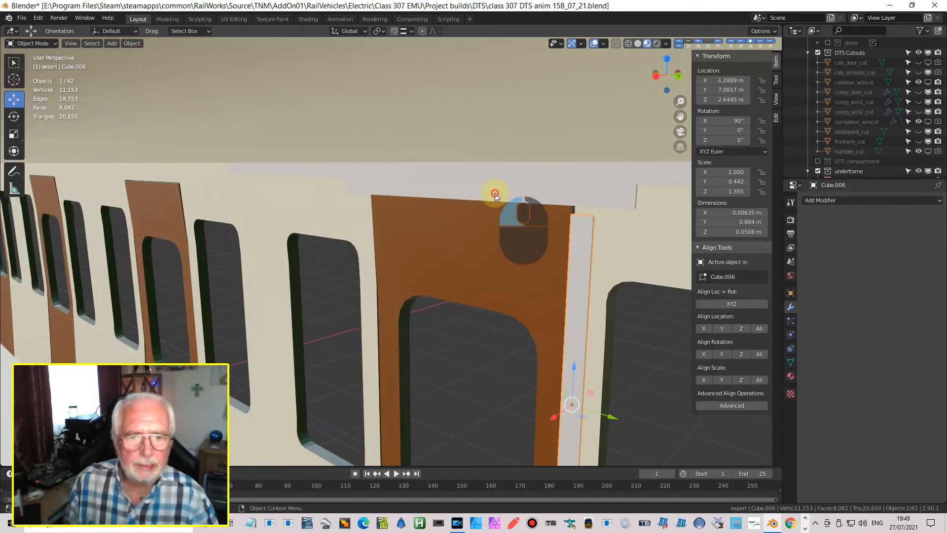
left_click(497, 193)
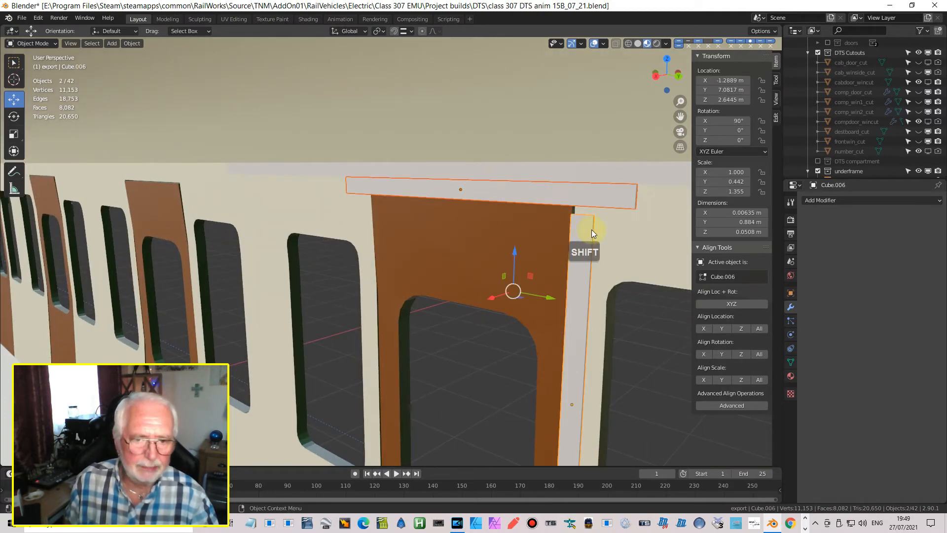
left_click(592, 228)
left_click(590, 227)
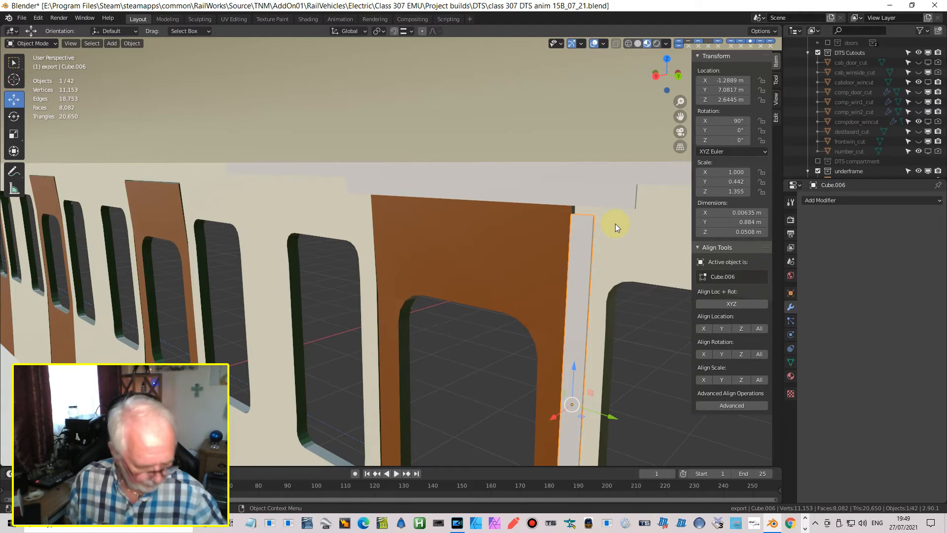
In a right side view, shift the upright strip along Y to about 7.080 m so its side lines up with the door's edge.
key("KP_3")
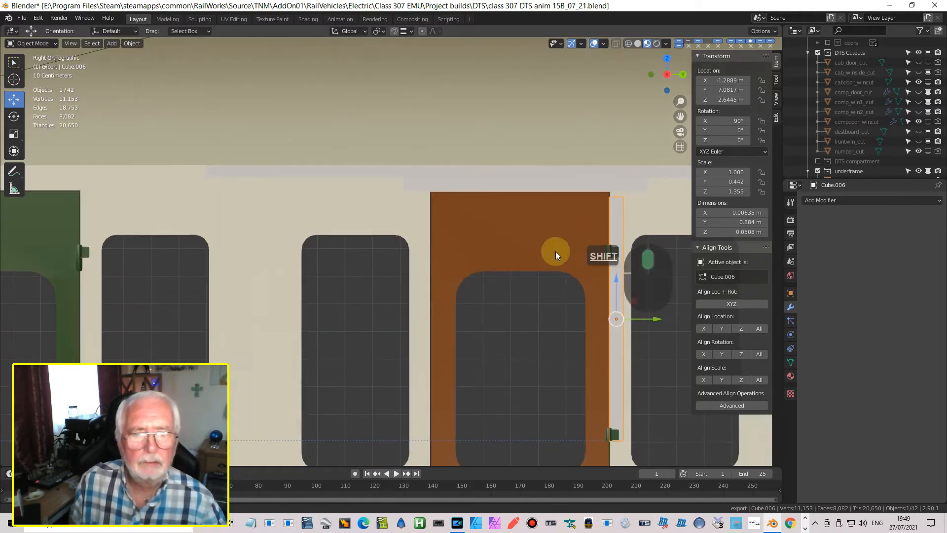
middle_click_drag(556, 250, 430, 249, "shift")
scroll(482, 206, "up", 7)
middle_click_drag(529, 205, 421, 277, "shift")
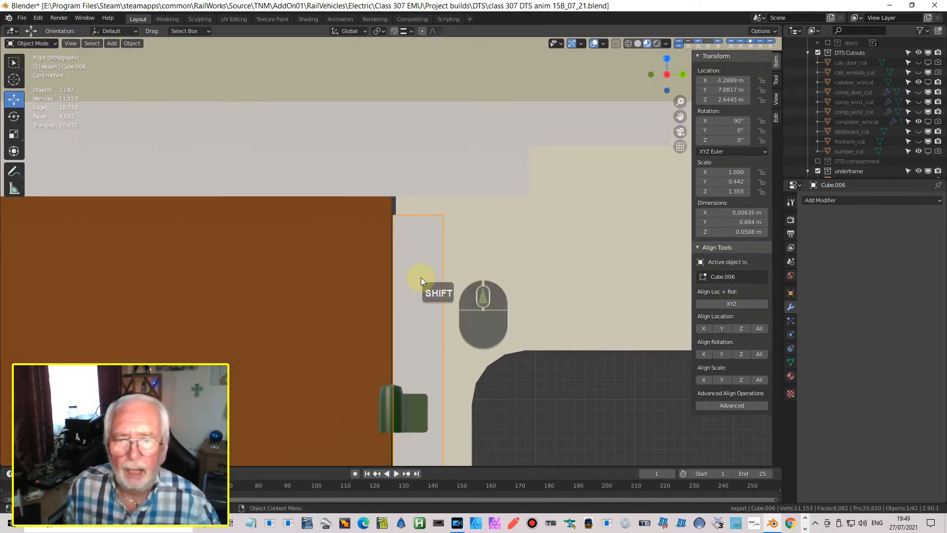
scroll(421, 277, "up", 8)
middle_click_drag(423, 341, 385, 530, "shift")
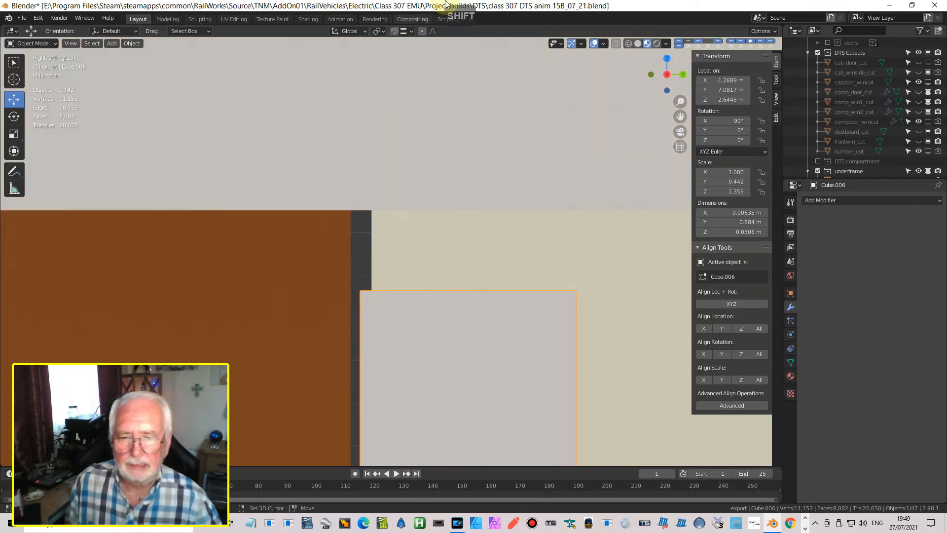
left_click(435, 385)
left_click(441, 382)
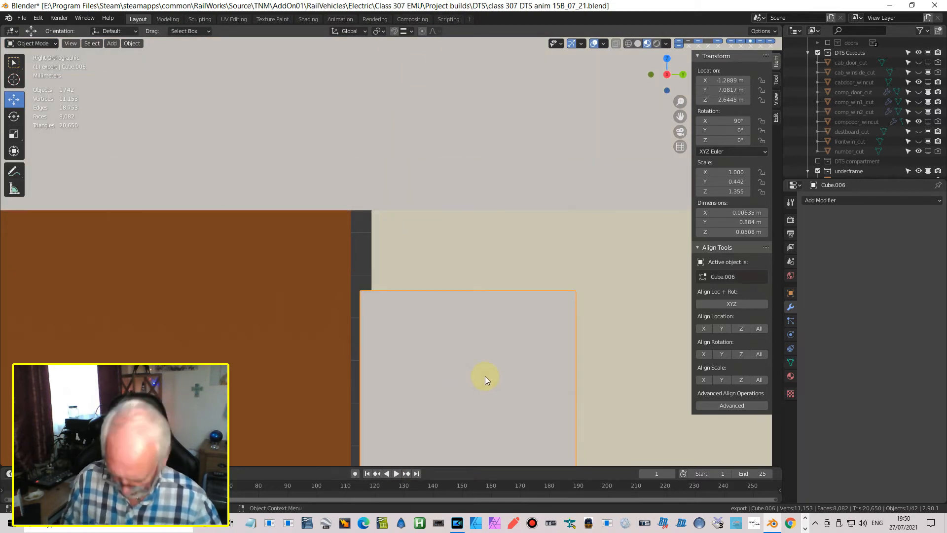
key("g")
key("y")
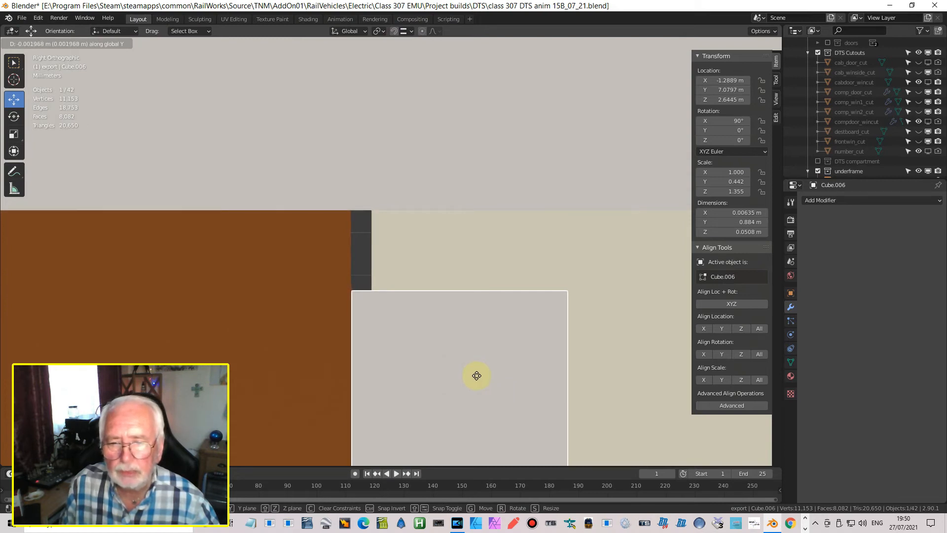
left_click(476, 376)
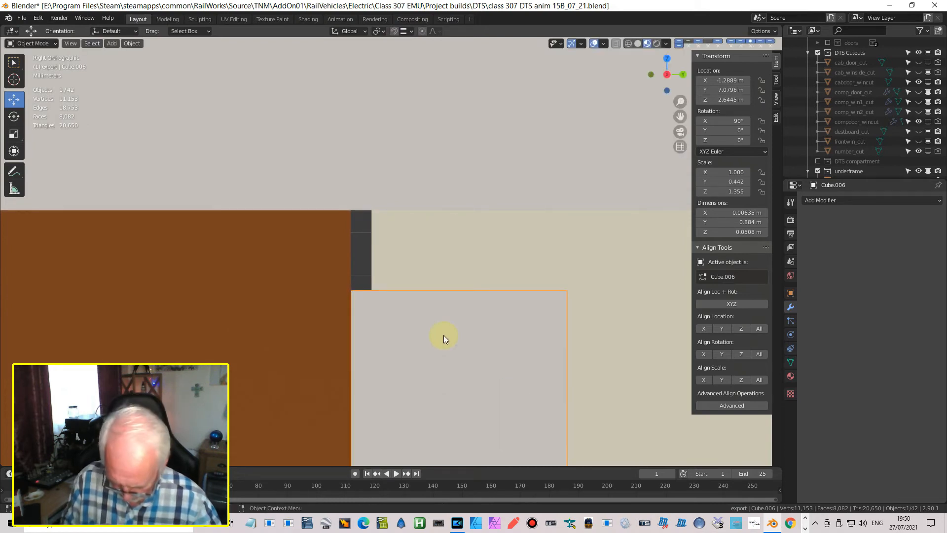
Raise the upright strip along Z to about 2.663 m, bringing its top end up to the horizontal strip's lower edge.
key("g")
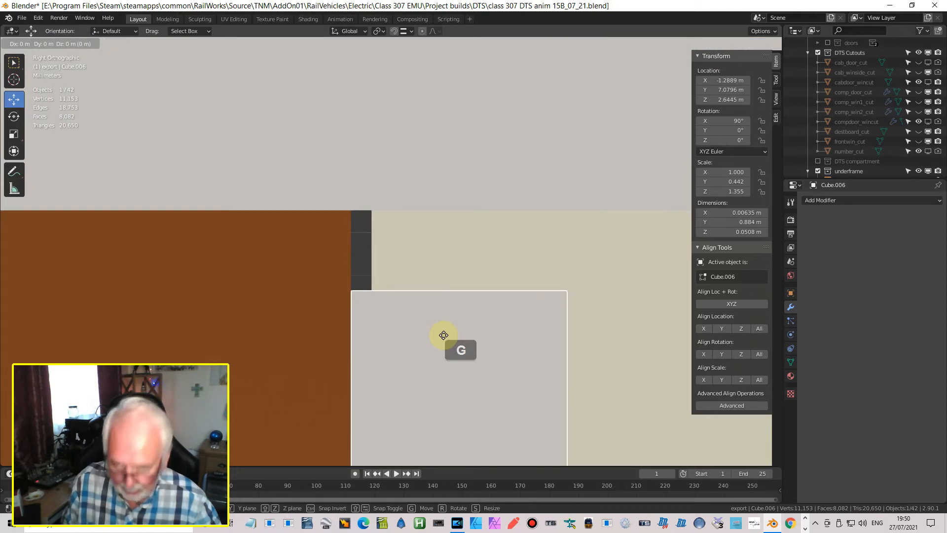
key("z")
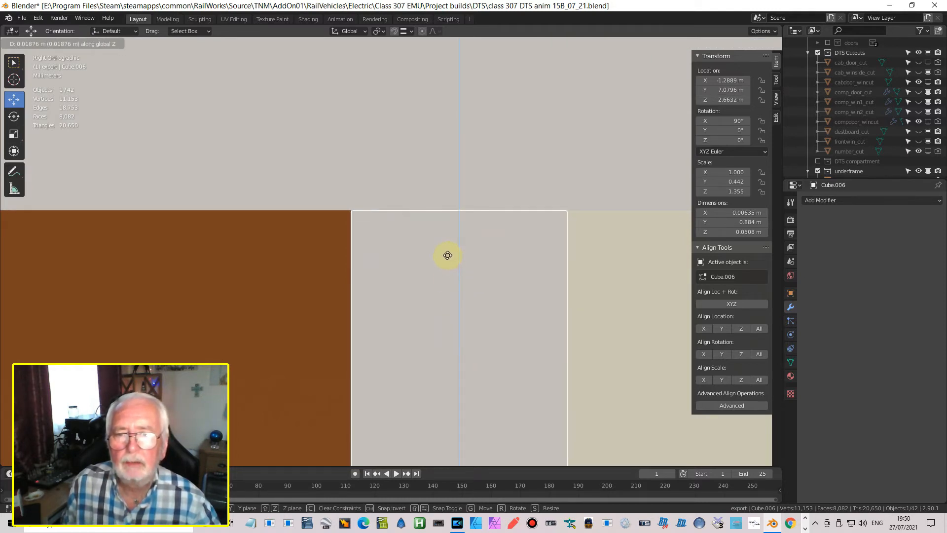
left_click(448, 255)
middle_click_drag(386, 230, 417, 284, "shift")
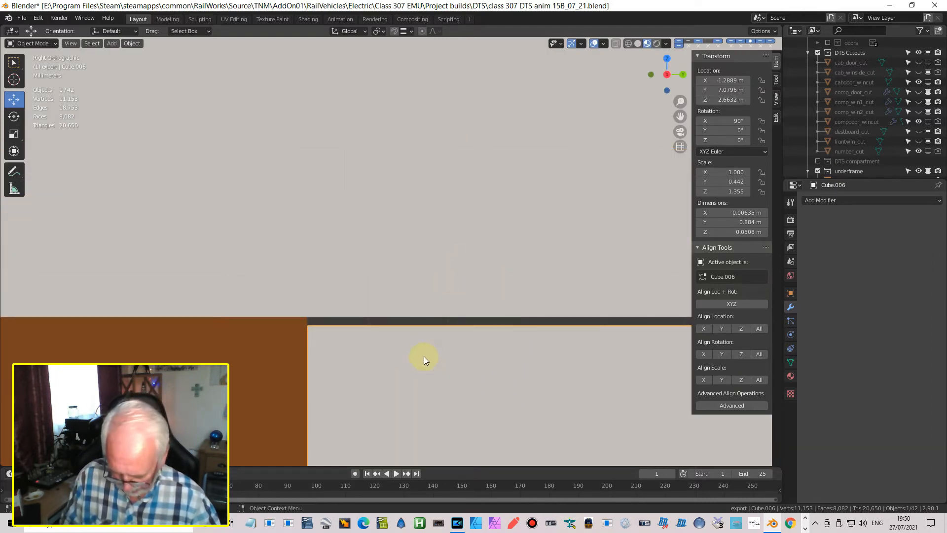
Move the vertical trim strip beside the brown panel up along Z until its top end meets the horizontal strip's lower edge.
key("g")
key("z")
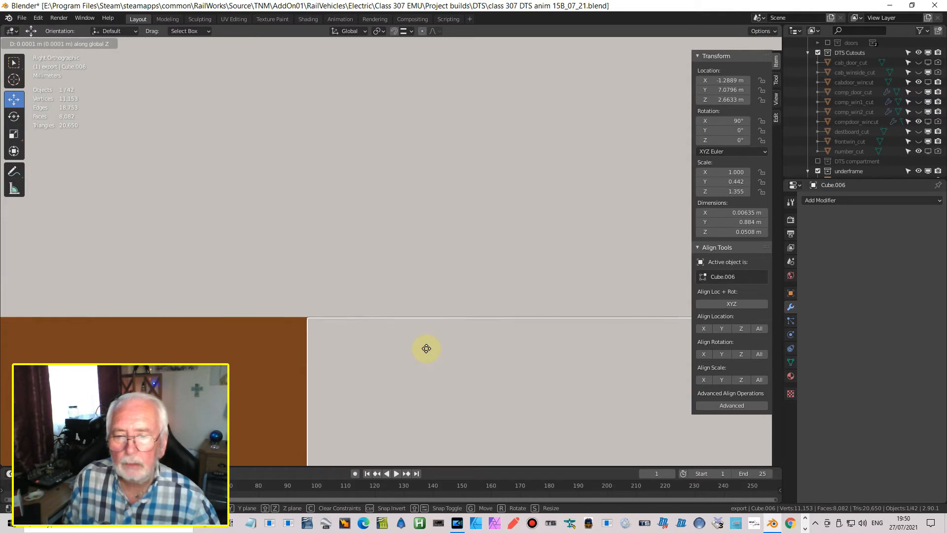
left_click(427, 348)
scroll(426, 341, "down", 15)
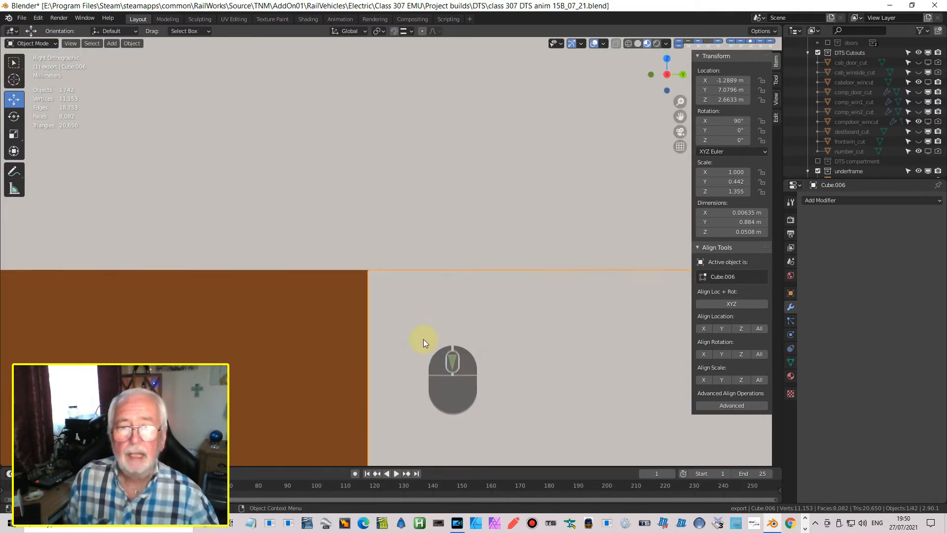
scroll(423, 323, "down", 8)
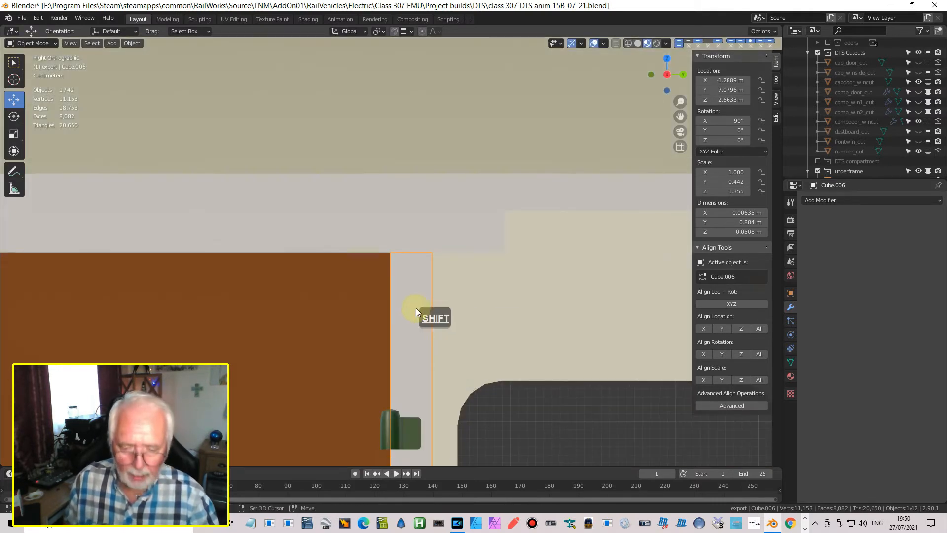
Open the horizontal strip above the brown panel for mesh editing with nothing selected.
middle_click_drag(416, 308, 419, 348, "shift")
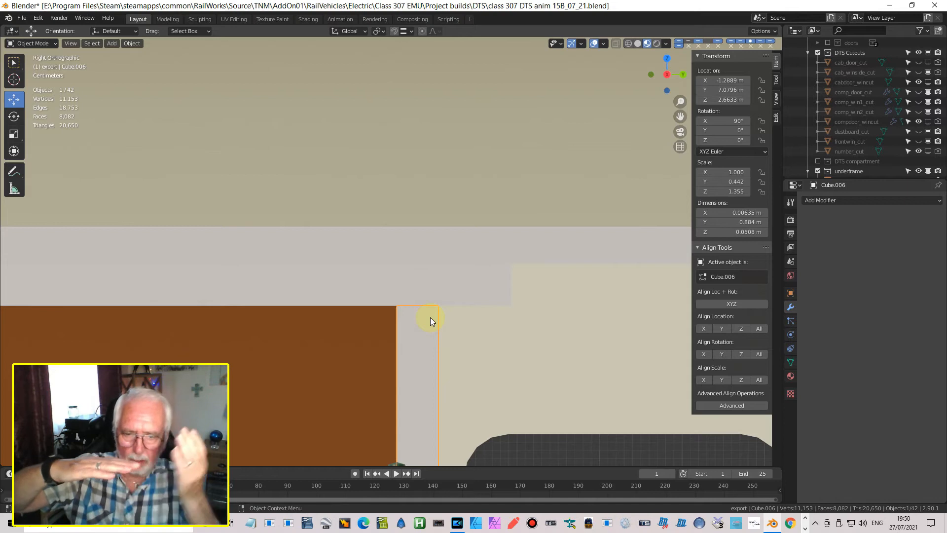
left_click(443, 303)
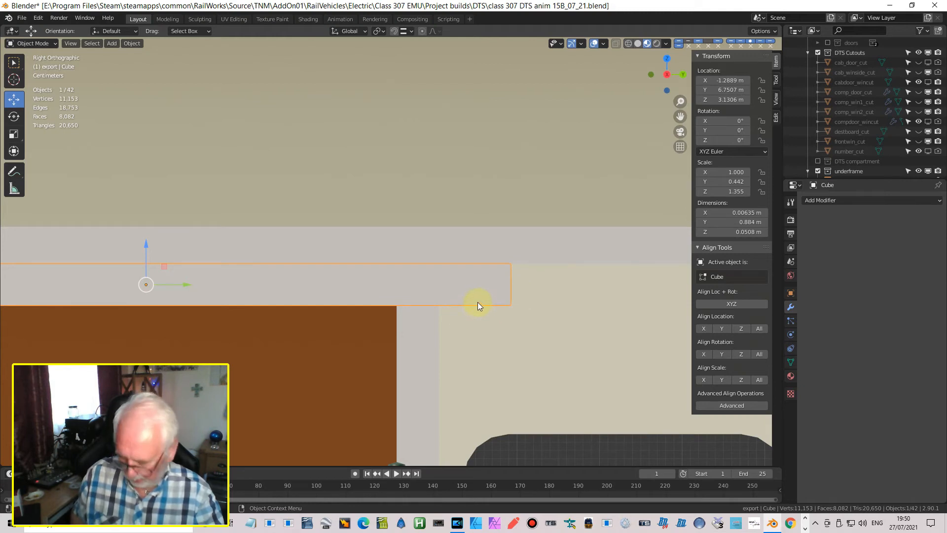
key("Tab")
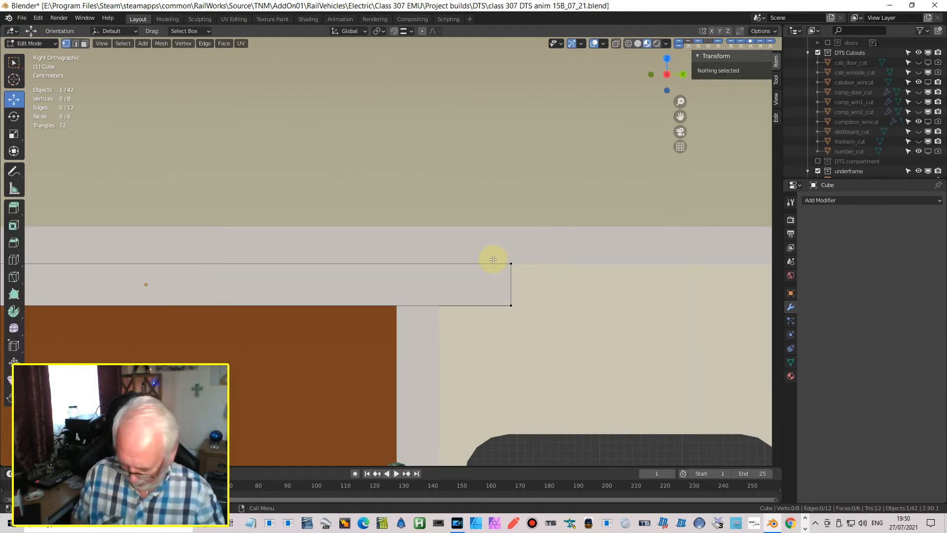
key("alt+a")
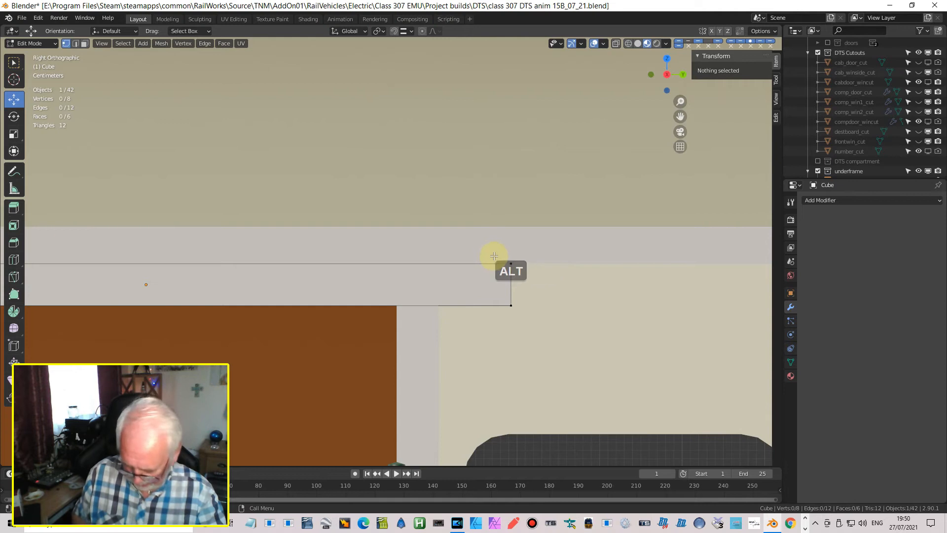
Try to pull the two visible end vertices of the horizontal strip back along Y, and undo the move.
key("b")
left_click_drag(493, 240, 550, 343)
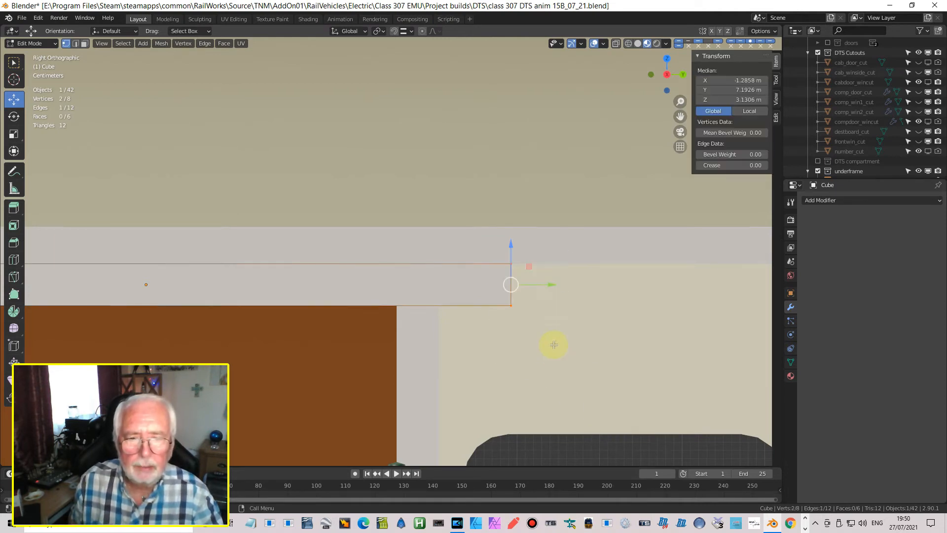
scroll(550, 325, "up", 4)
left_click_drag(681, 318, 534, 339)
key("ctrl+z")
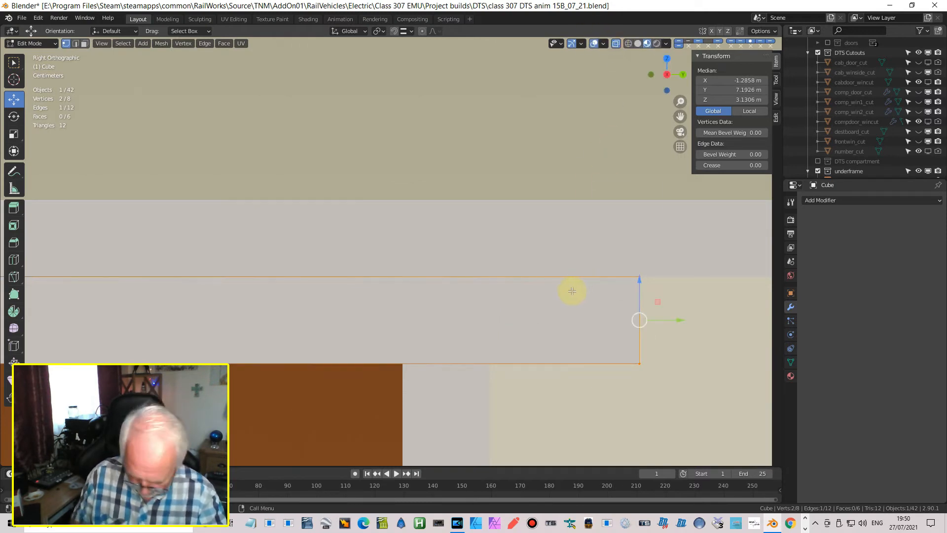
With X-ray on, select the horizontal strip's four end vertices and move them along Y to about 7.105 m, flush with the vertical strip's outer edge.
key("b")
left_click_drag(602, 249, 655, 423)
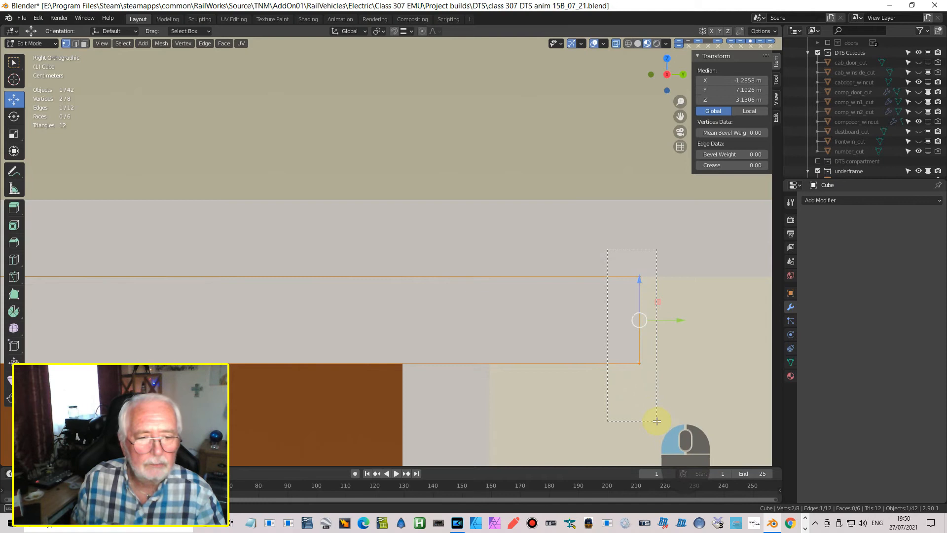
left_click_drag(682, 322, 535, 356)
scroll(536, 356, "up", 4)
middle_click_drag(569, 374, 420, 144, "shift")
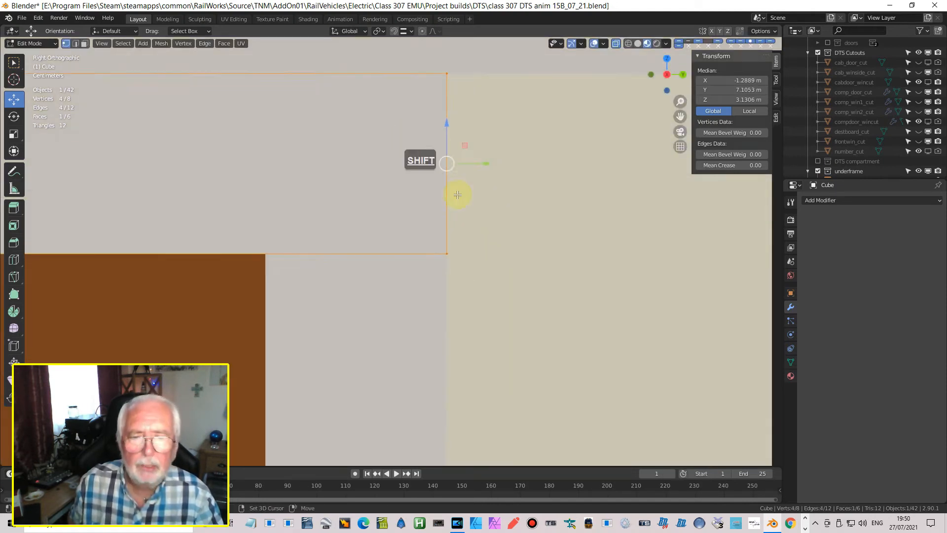
scroll(507, 228, "up", 5)
middle_click_drag(594, 256, 528, 271, "shift")
key("g")
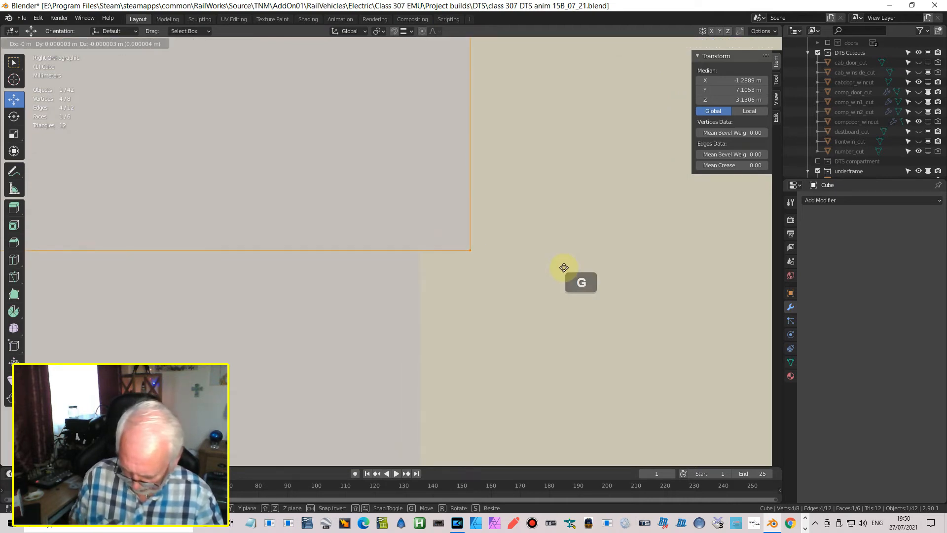
key("y")
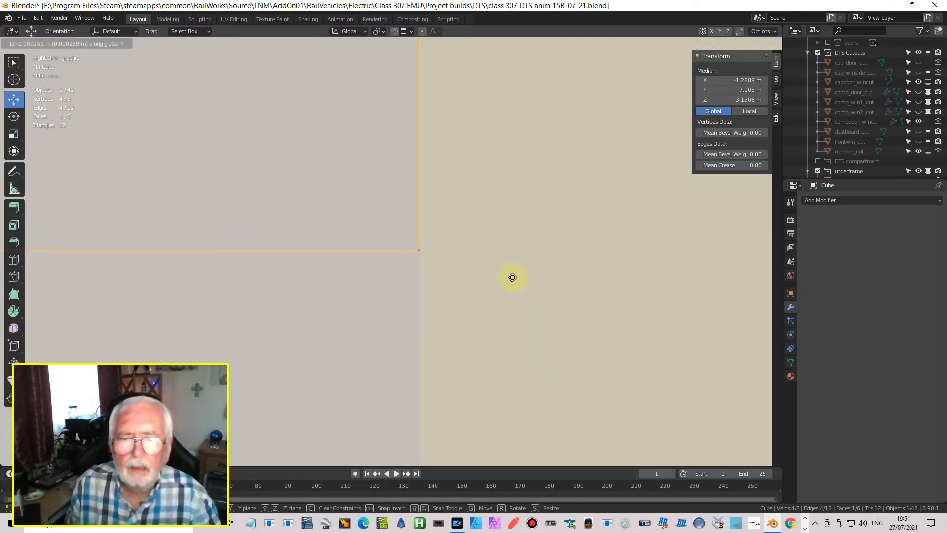
left_click(513, 278)
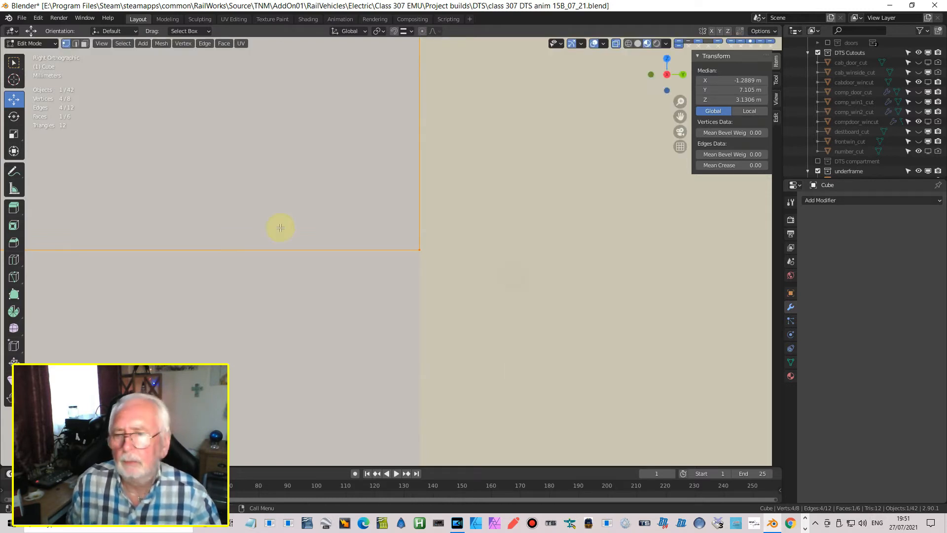
Add a loop cut across the horizontal strip and slide it along Y to about 7.0542 m, near the vertical strip's inner edge.
scroll(262, 234, "down", 4)
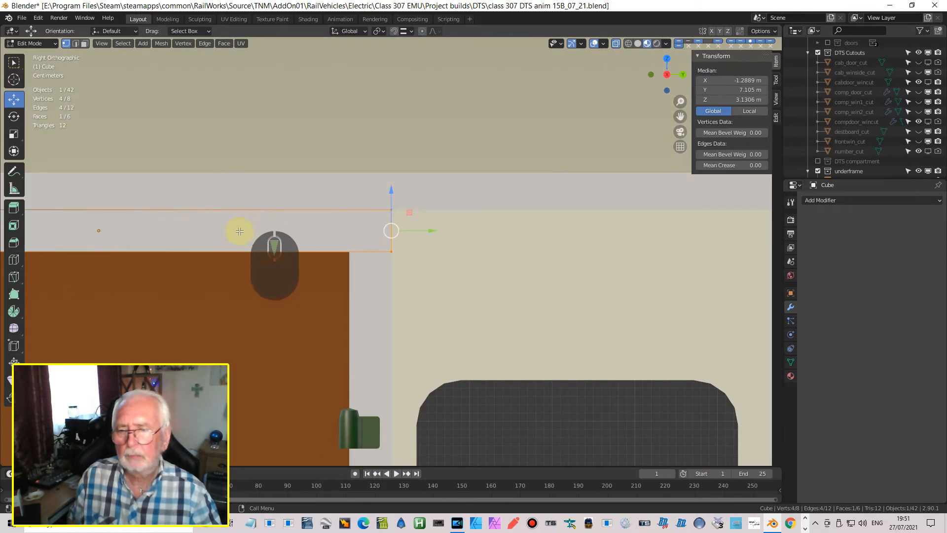
key("ctrl+r")
left_click(212, 238)
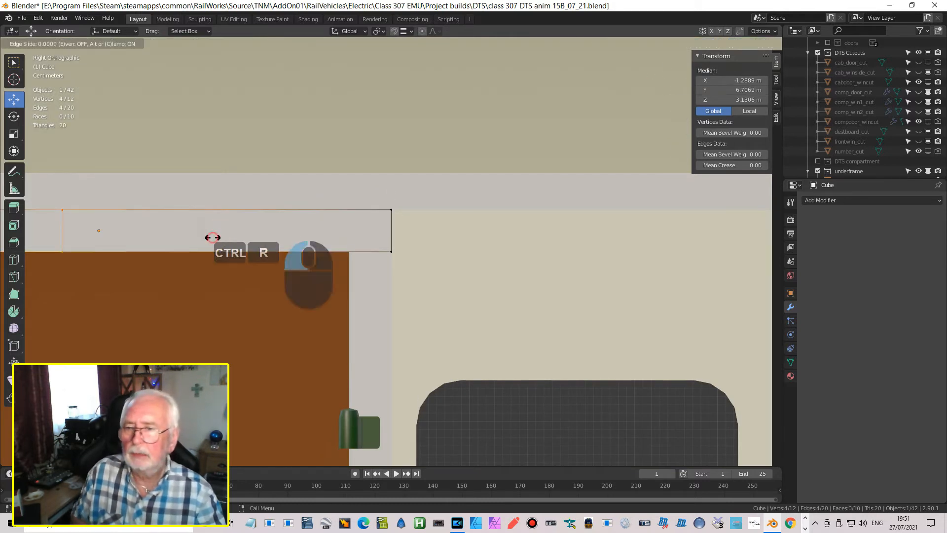
left_click(500, 267)
Nudge the new edge loop along Y to line up with the brown panel's corner, and finish editing the horizontal strip's mesh.
scroll(393, 252, "up", 12)
middle_click_drag(227, 233, 567, 234, "shift")
scroll(556, 271, "up", 14)
middle_click_drag(505, 264, 436, 150, "shift")
scroll(495, 249, "up", 6)
scroll(495, 249, "up", 2)
middle_click_drag(503, 271, 420, 233, "shift")
scroll(410, 194, "up", 6)
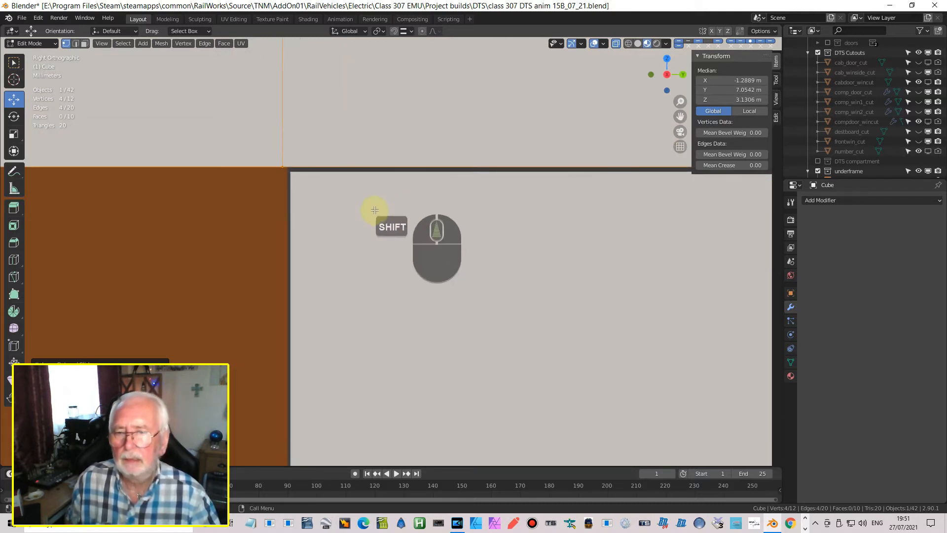
key("g")
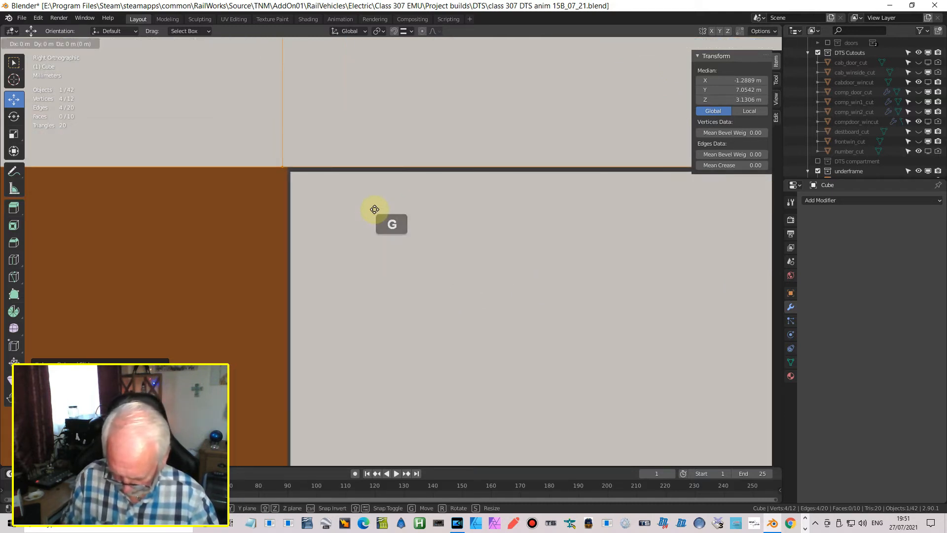
key("y")
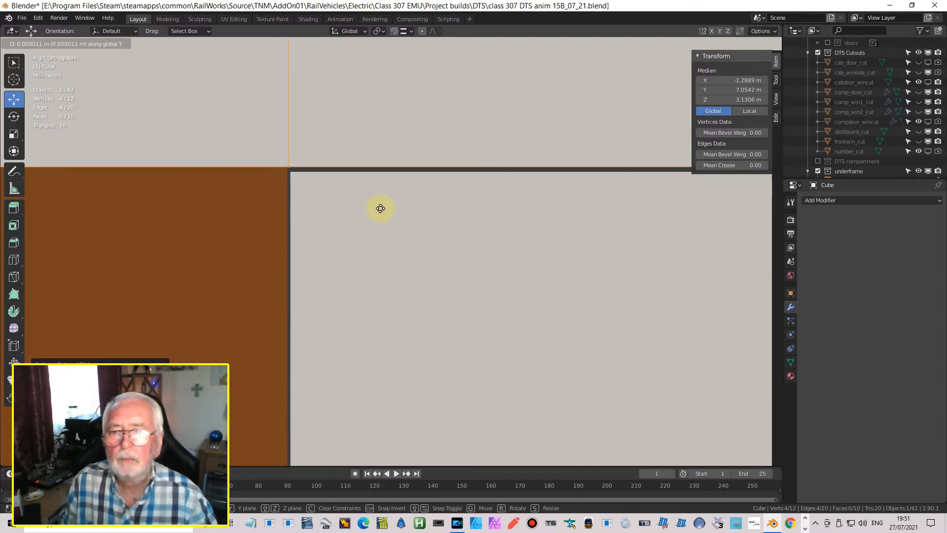
left_click(381, 208)
left_click(384, 213)
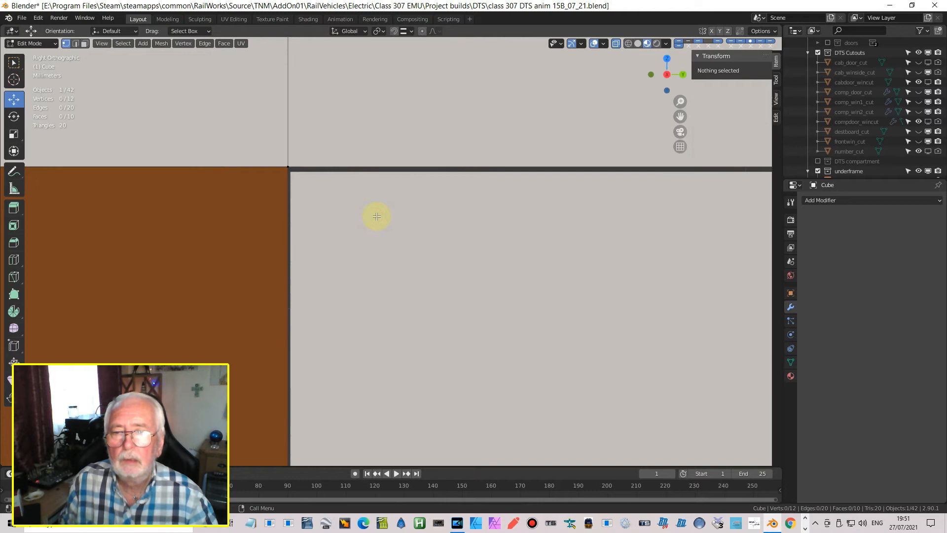
key("Tab")
Nudge the vertical strip along Y and Z to close the small gaps against the brown panel and the horizontal strip.
left_click(443, 245)
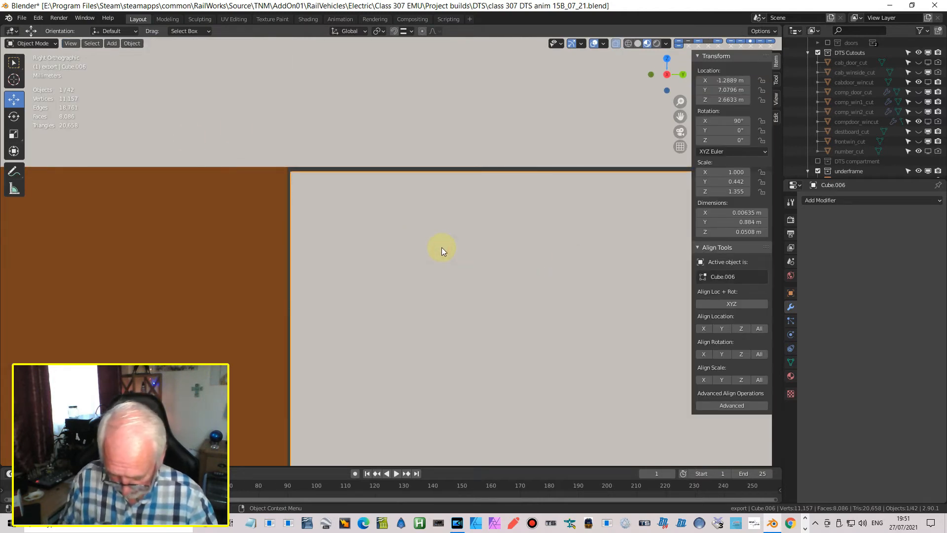
key("g")
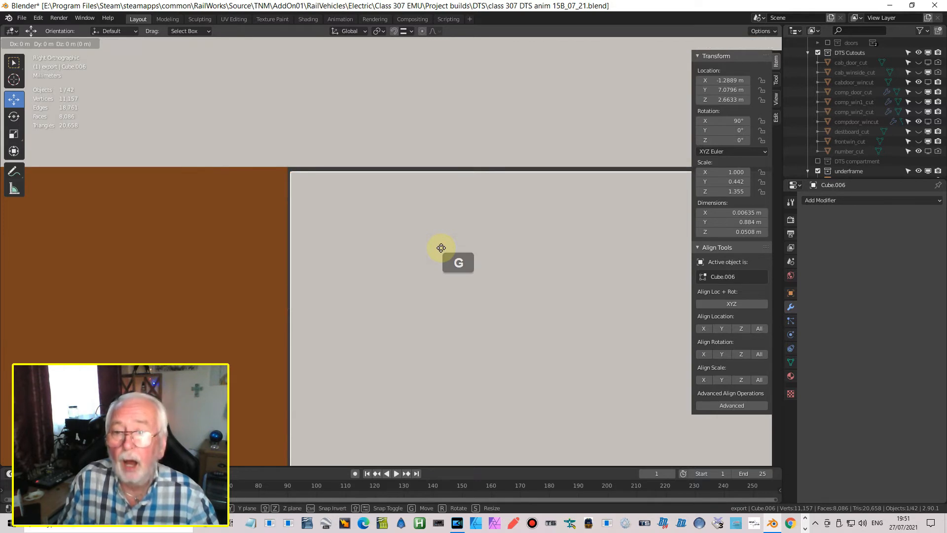
key("y")
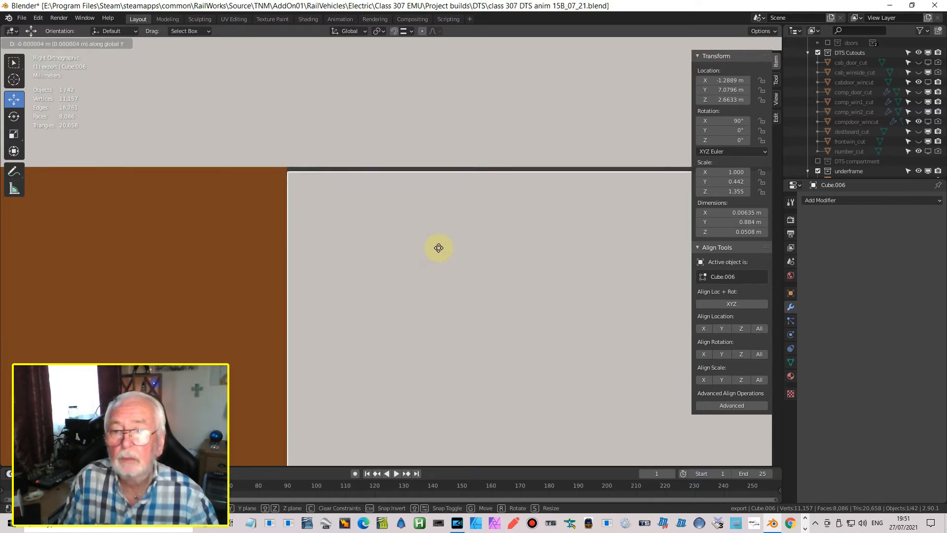
left_click(439, 248)
key("g")
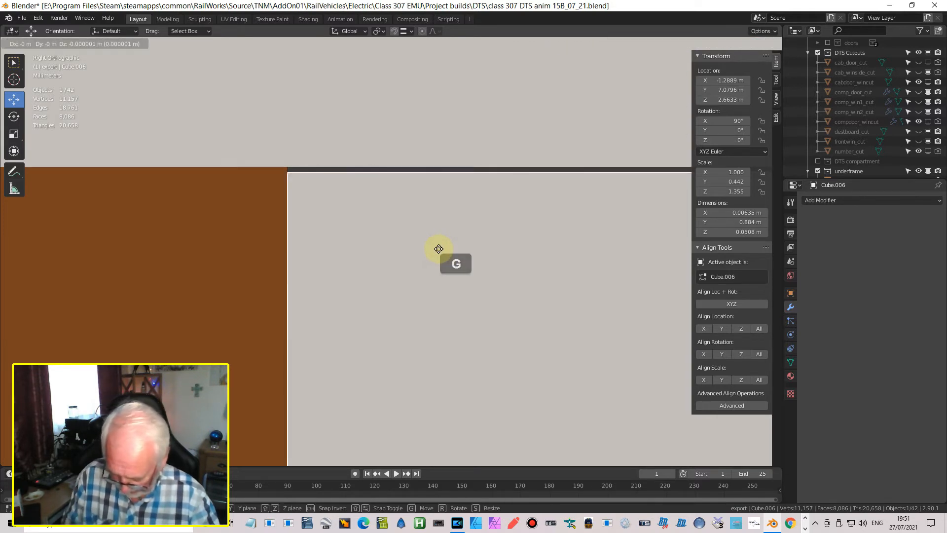
key("z")
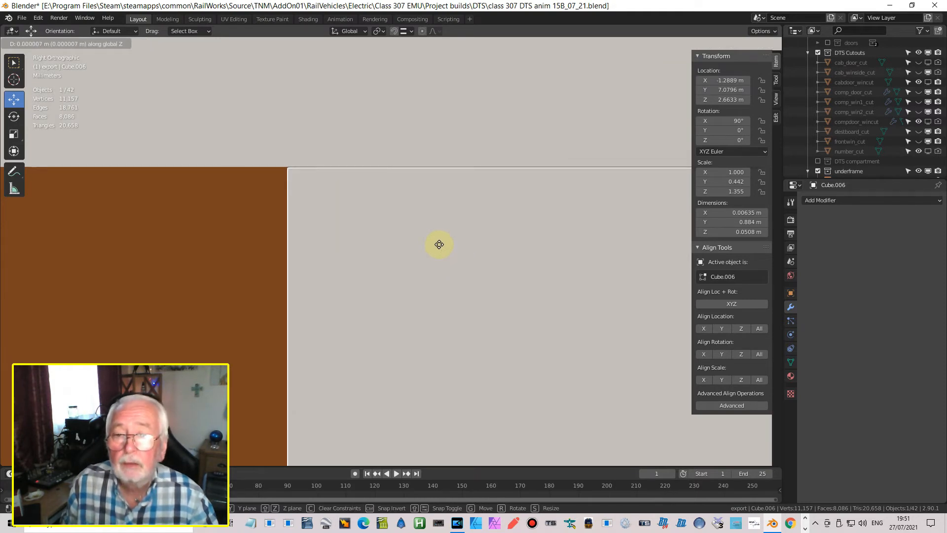
left_click(438, 244)
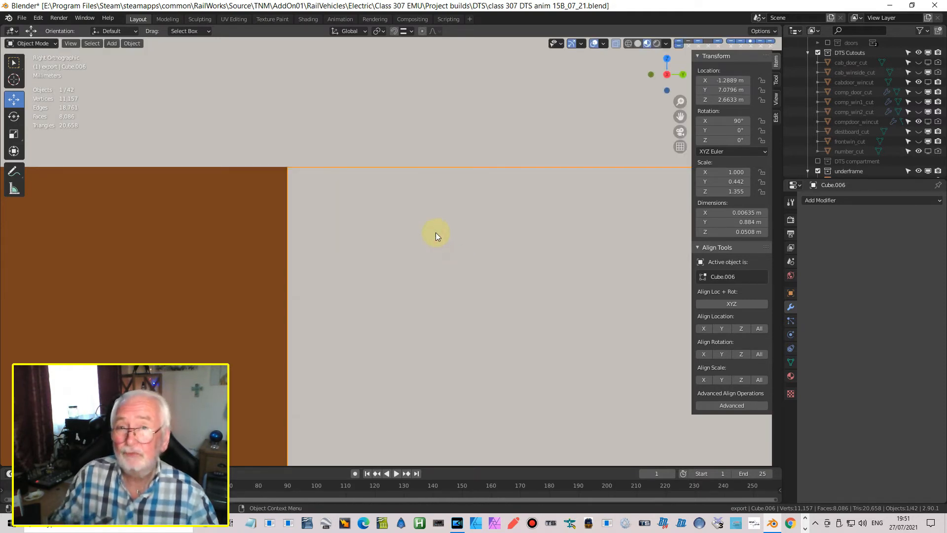
Examine the corner joint between the two strips, checking the alignment of their outer edges.
scroll(436, 237, "down", 1)
scroll(434, 237, "down", 3)
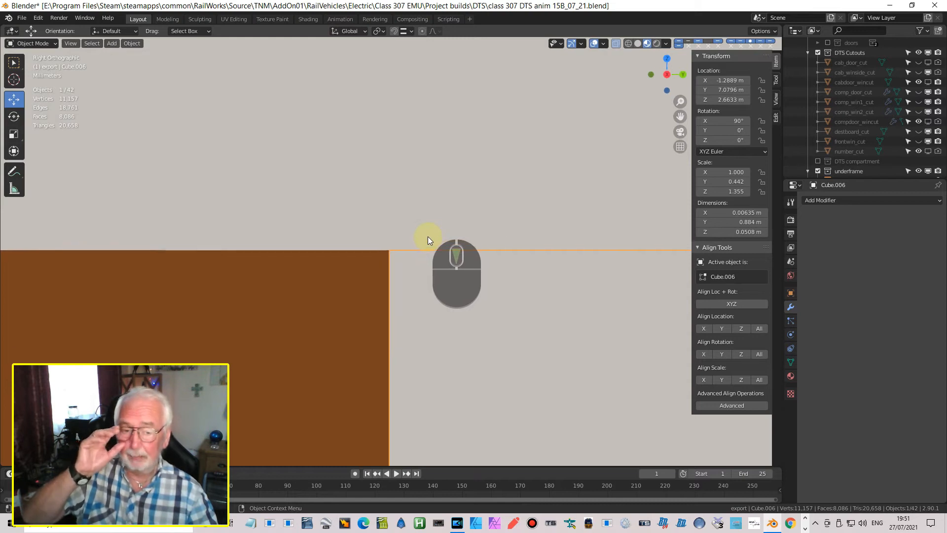
scroll(427, 249, "down", 4)
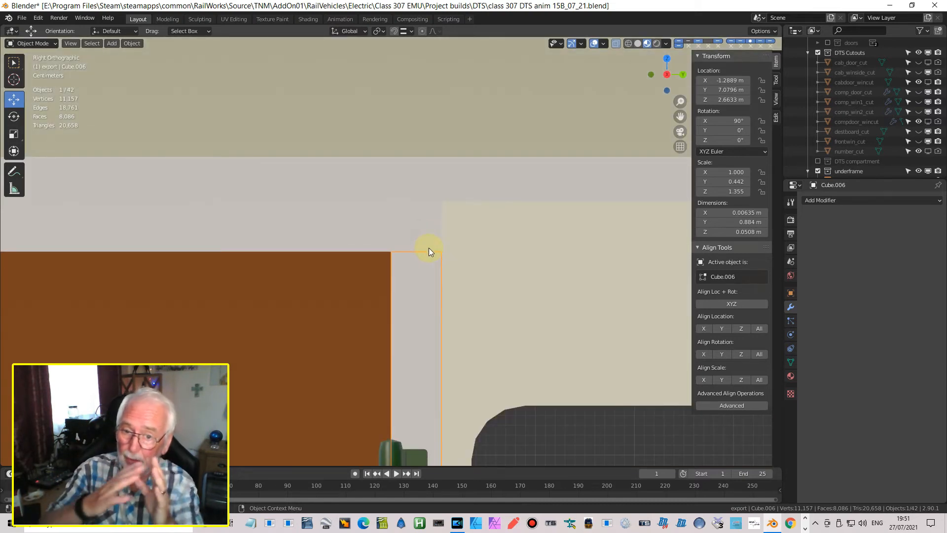
scroll(434, 237, "up", 4)
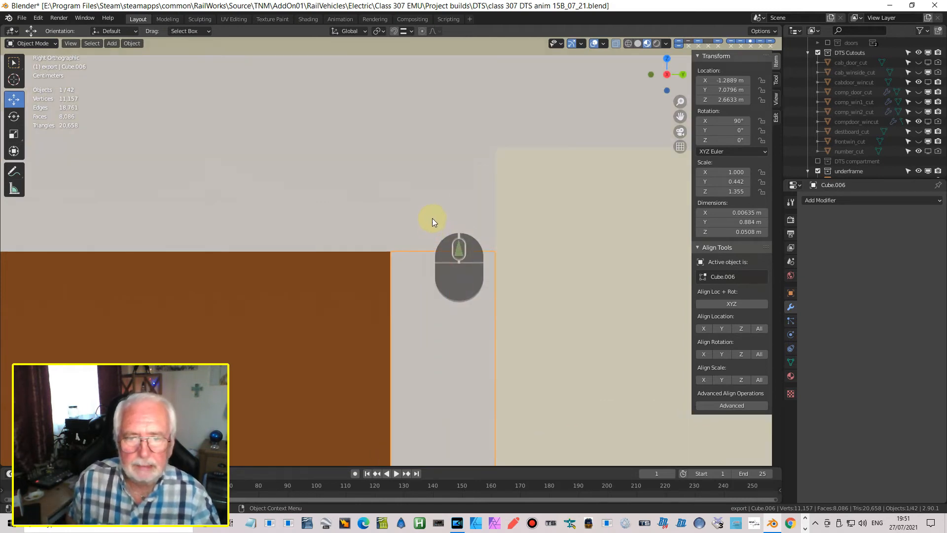
scroll(531, 256, "up", 3)
middle_click_drag(476, 267, 383, 300, "shift")
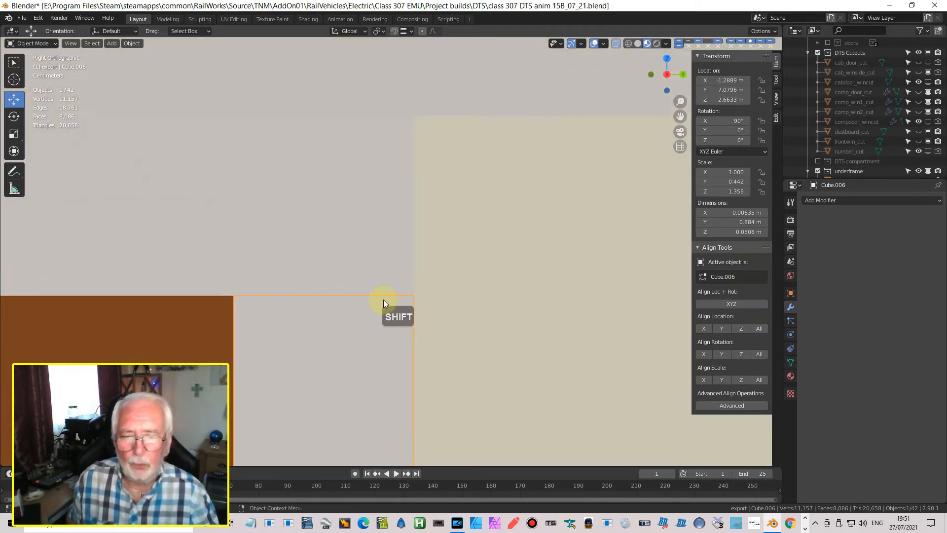
scroll(385, 299, "up", 5)
left_click(432, 300)
left_click(420, 392)
middle_click_drag(413, 331, 336, 293, "shift")
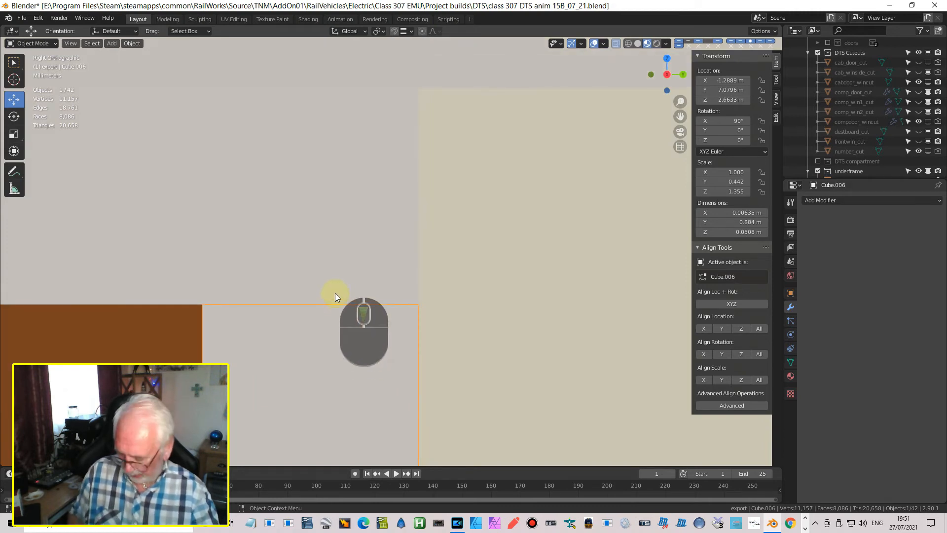
key("Tab")
key("Tab")
left_click(351, 273)
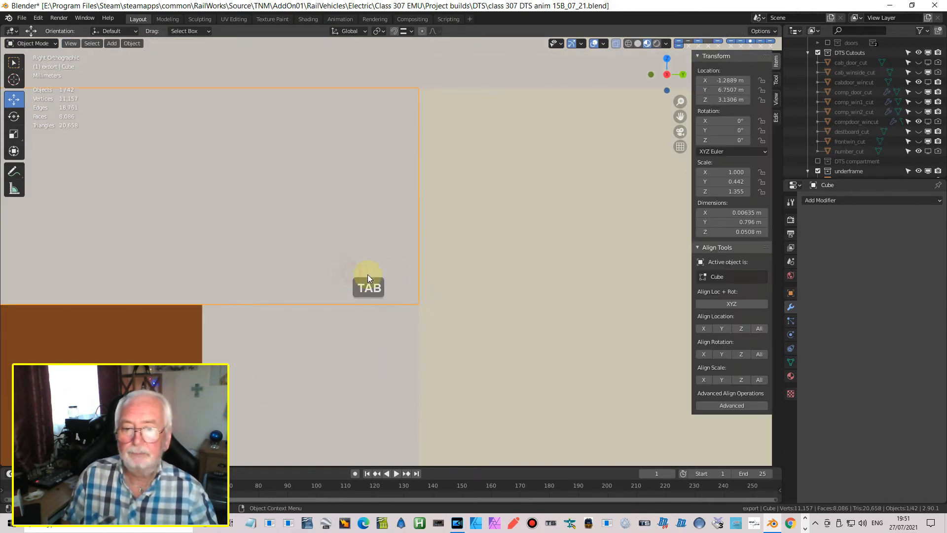
Raise the vertical strip's two outer top corner vertices along Z to about 3.1559 m, level with the horizontal strip's upper edge, and finish editing its mesh.
left_click(405, 321)
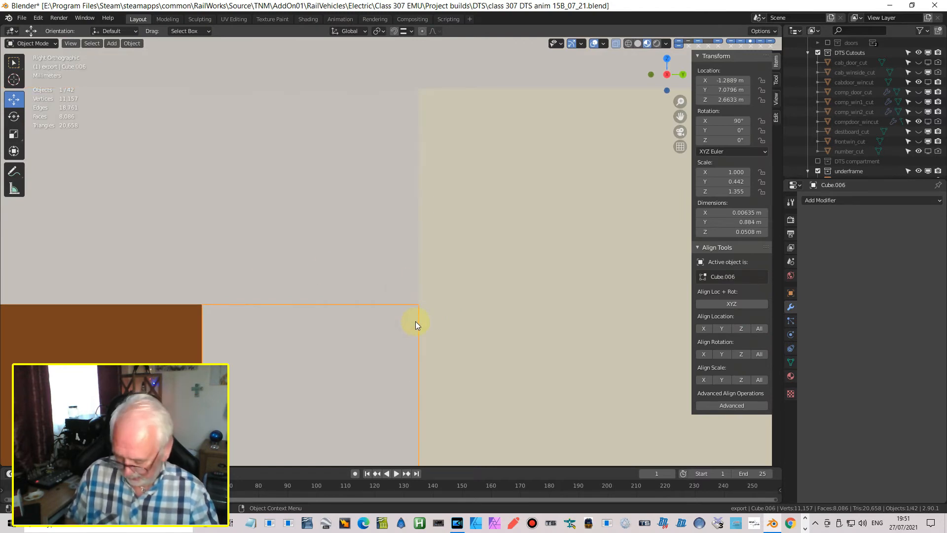
key("Tab")
key("alt+a")
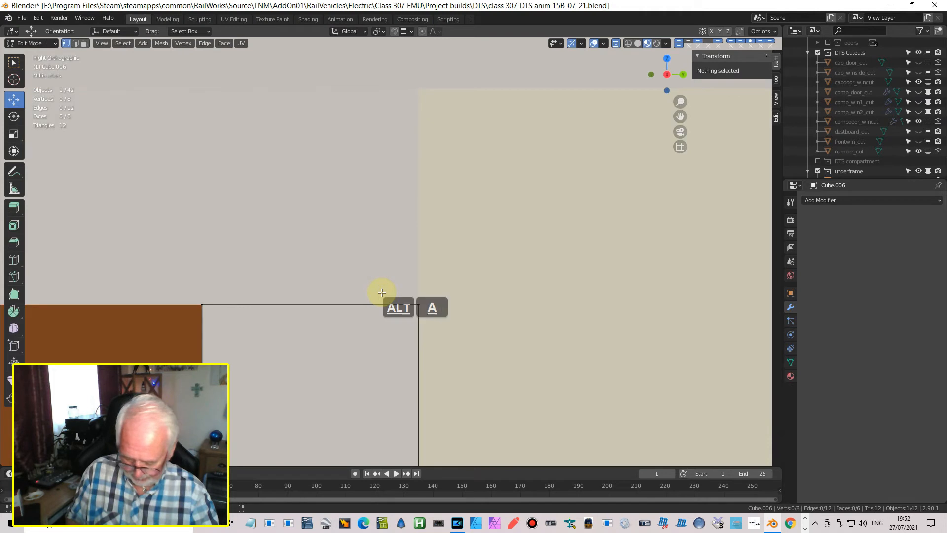
key("b")
left_click_drag(379, 253, 444, 364)
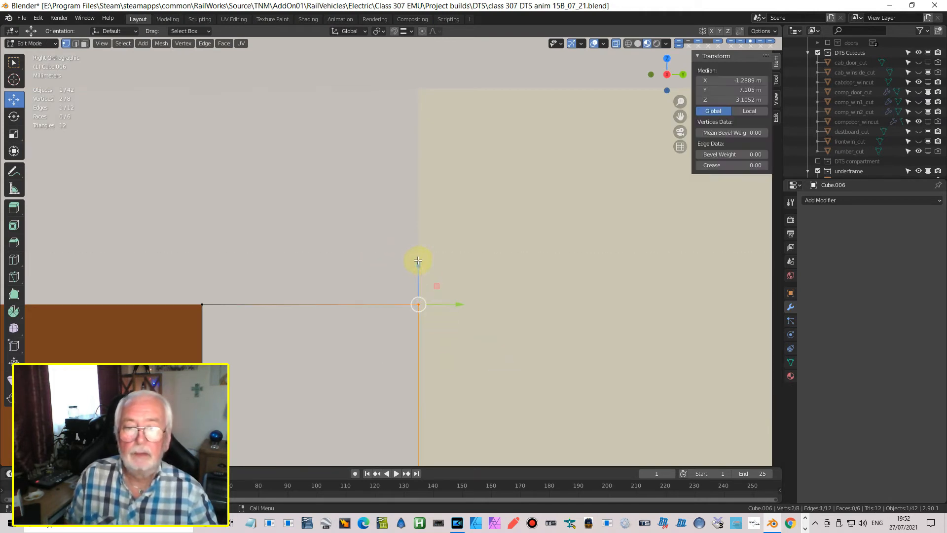
left_click_drag(424, 270, 432, 52)
scroll(531, 139, "up", 4)
middle_click_drag(503, 143, 484, 454, "shift")
middle_click_drag(484, 294, 364, 313, "shift")
left_click_drag(363, 313, 366, 276)
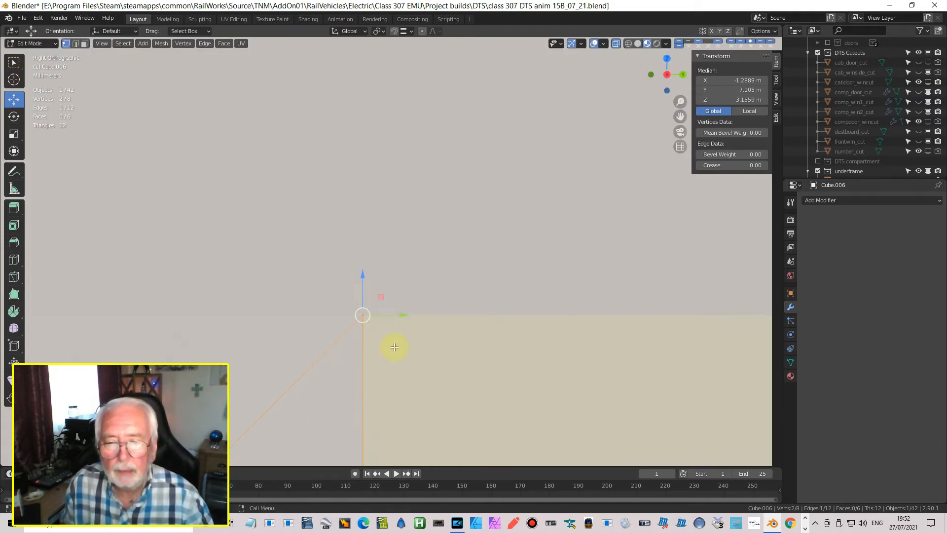
scroll(373, 353, "down", 16)
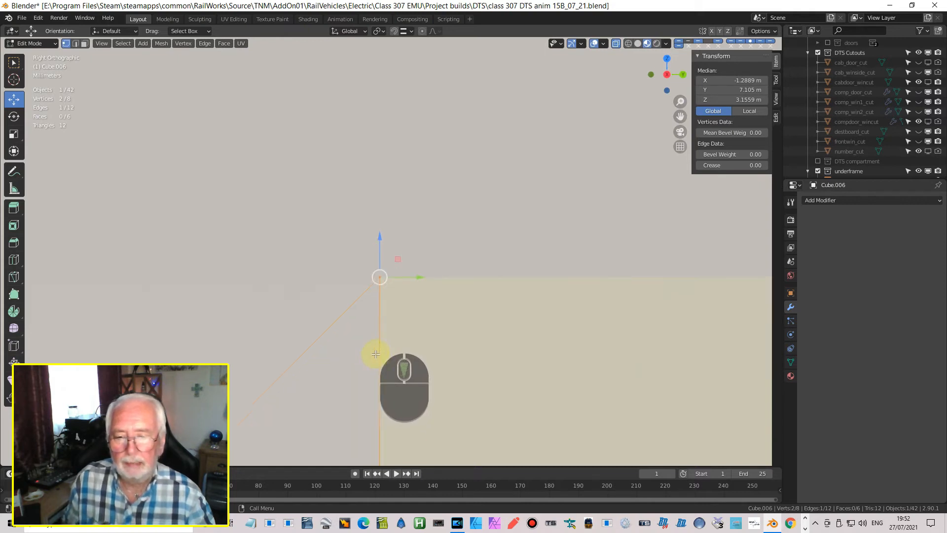
scroll(371, 355, "down", 8)
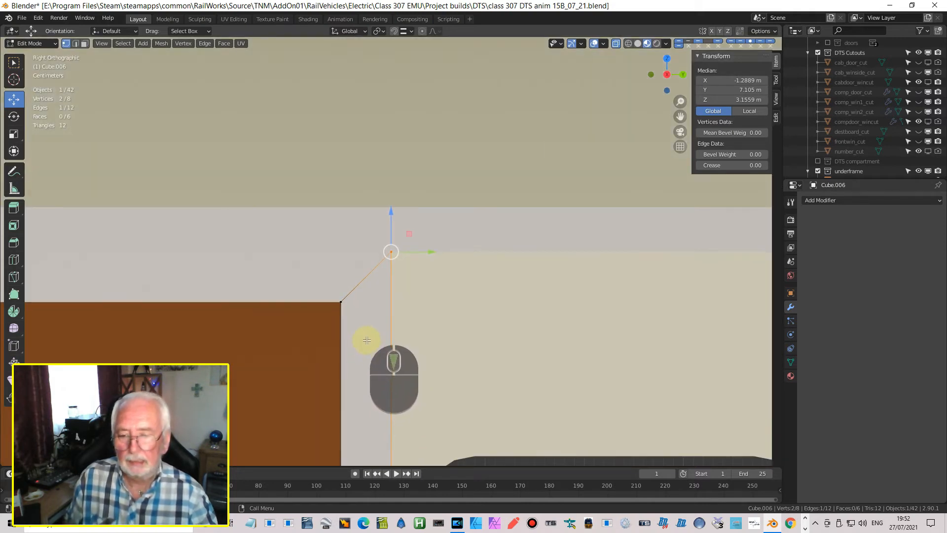
key("Tab")
Merge the horizontal strip's front lower outer corner vertex into the front lower vertex of the inner edge loop, using Merge At Last.
left_click(344, 279)
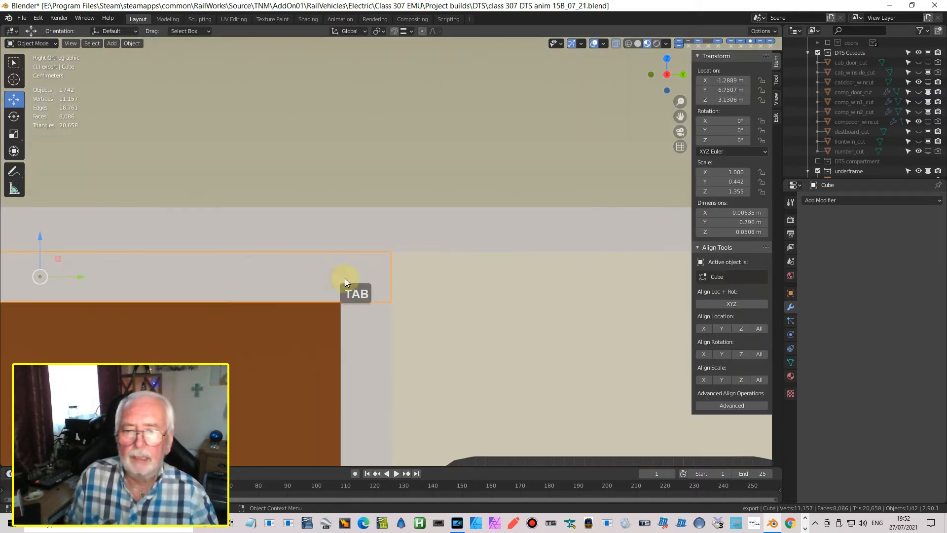
key("Tab")
middle_click_drag(392, 311, 226, 298)
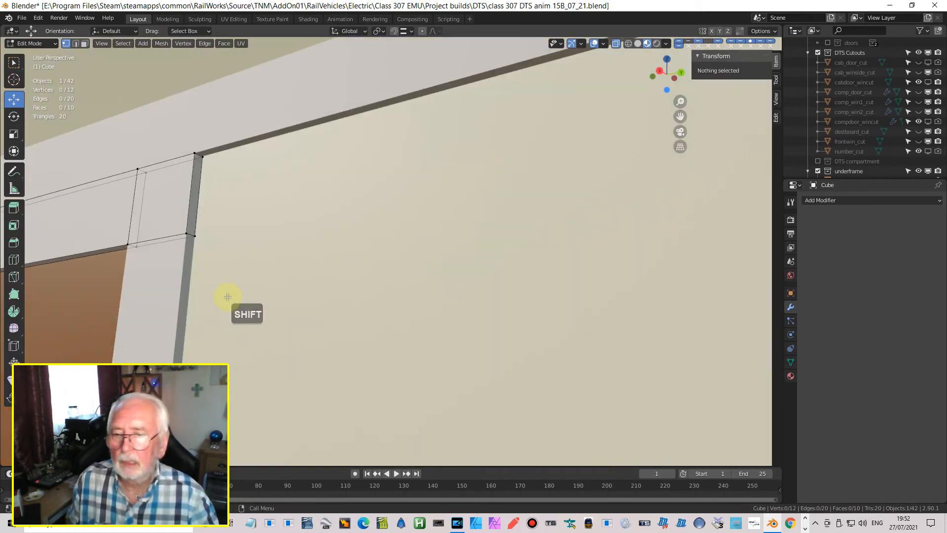
left_click(180, 231, "shift")
left_click(123, 244, "shift")
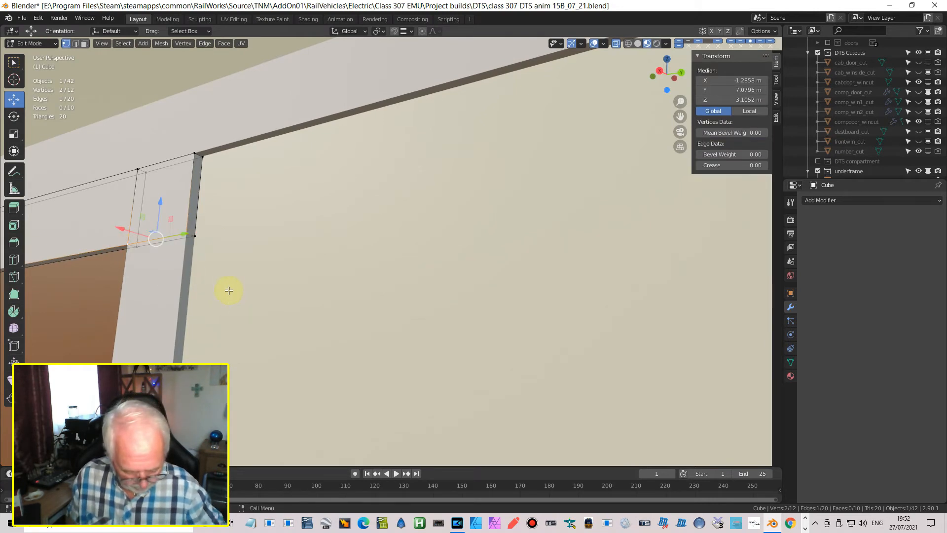
key("m")
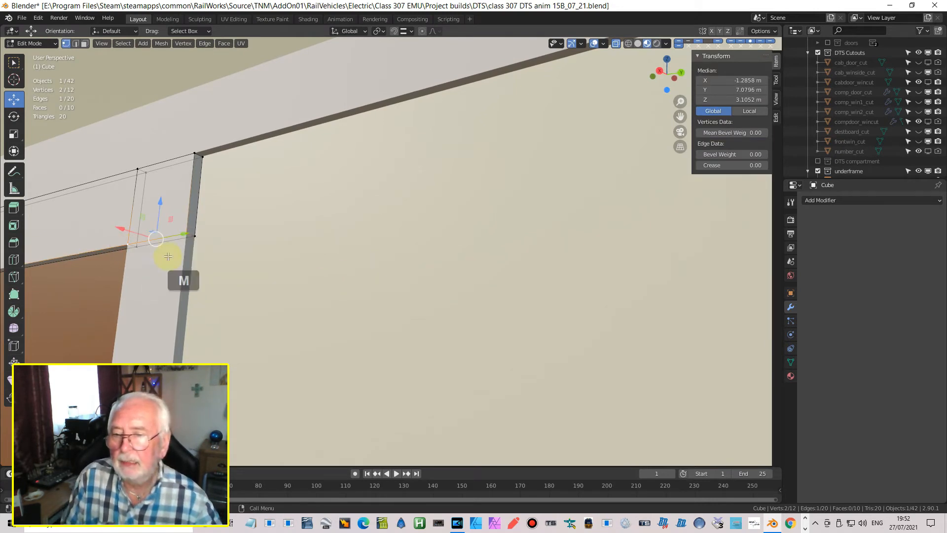
key("m")
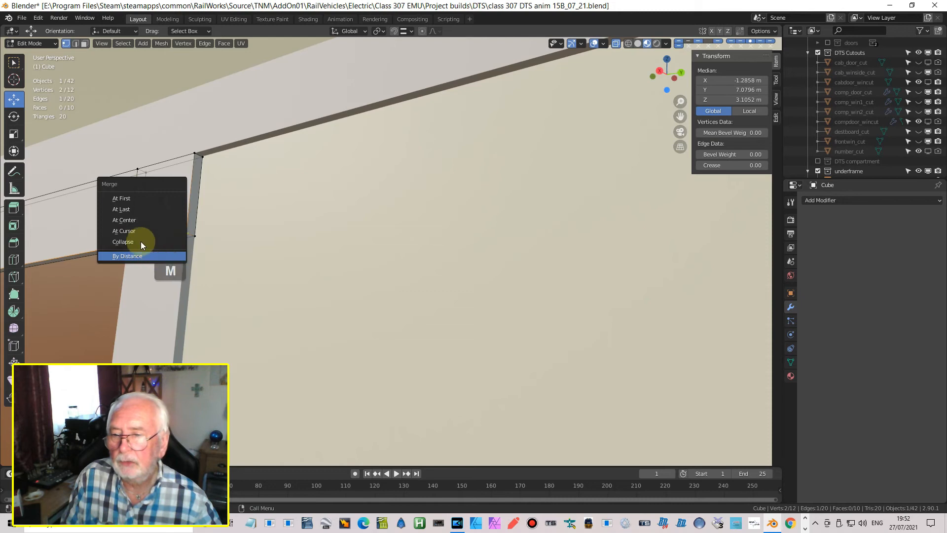
left_click(126, 209)
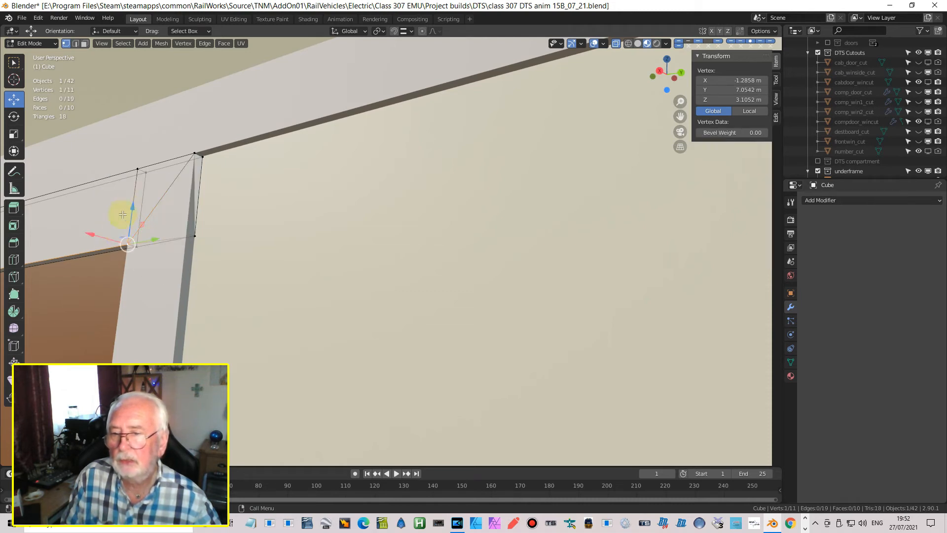
Merge the matching rear lower corner vertex into the inner loop's rear vertex to complete the mitre, and finish editing the horizontal strip.
left_click(166, 252, "shift")
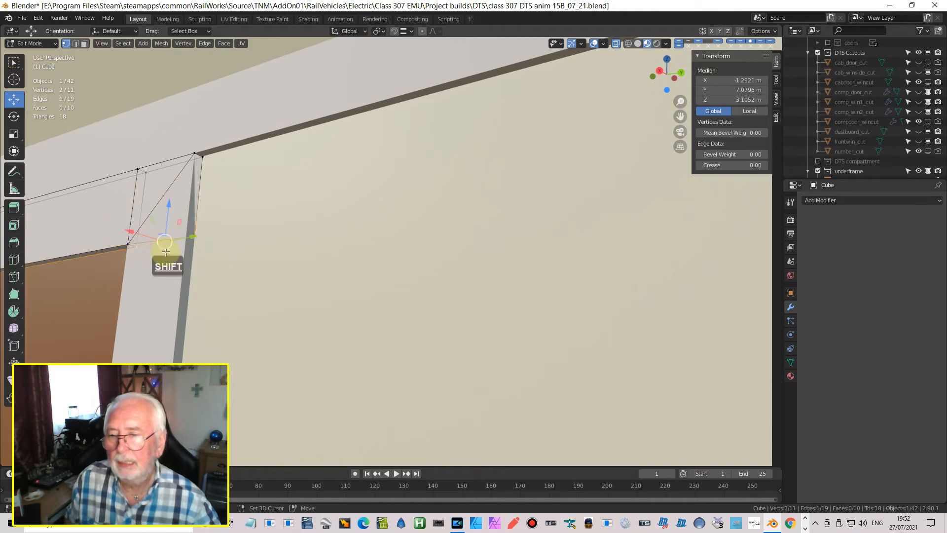
key("m")
left_click(234, 258)
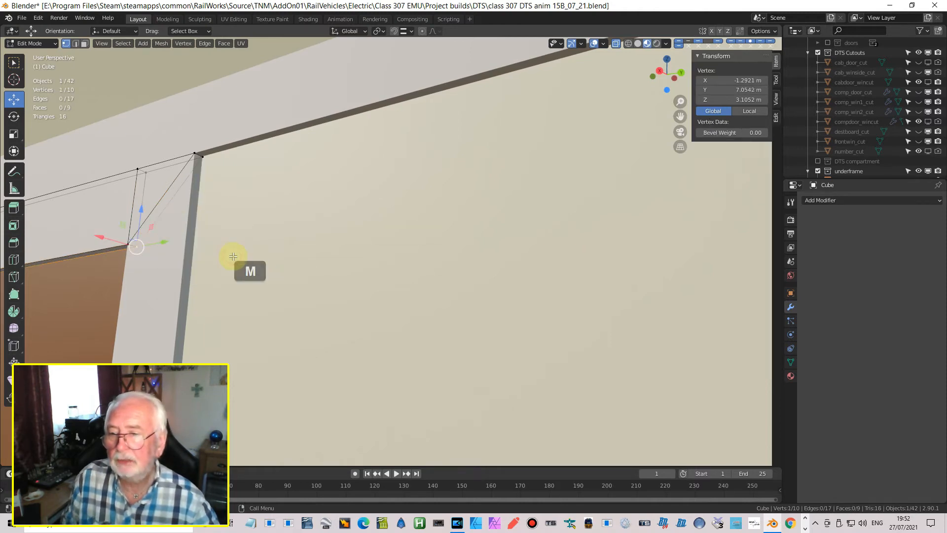
middle_click_drag(233, 256, 288, 287)
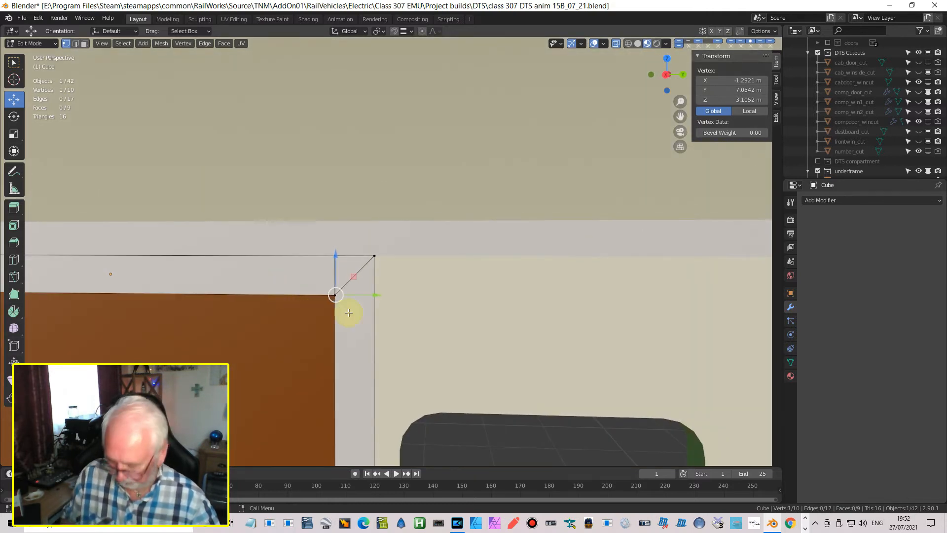
key("Tab")
Examine the mitred corner joint from several angles, checking the outlines of the horizontal and vertical strips.
middle_click_drag(401, 301, 401, 291)
left_click(350, 289)
left_click_drag(283, 250, 296, 249)
left_click(363, 266)
left_click(289, 255)
left_click(360, 281)
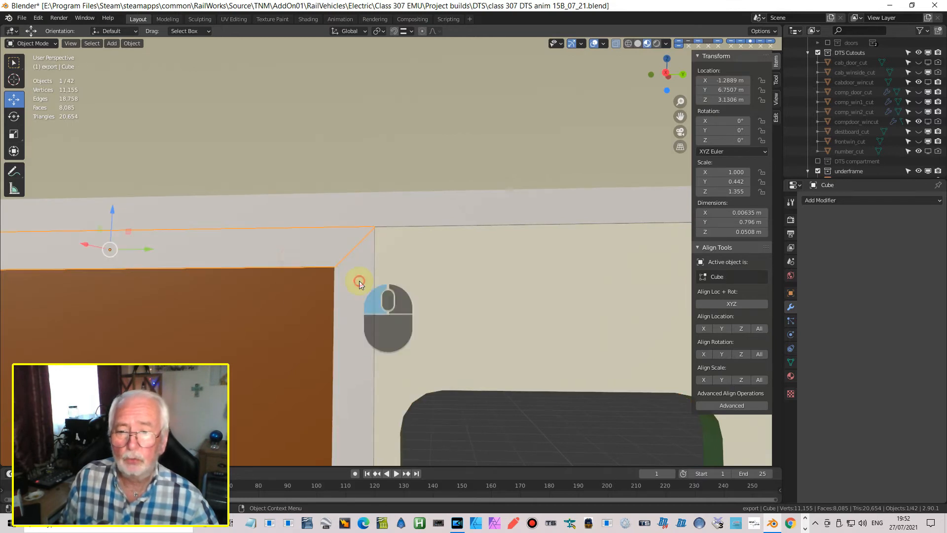
left_click(274, 255)
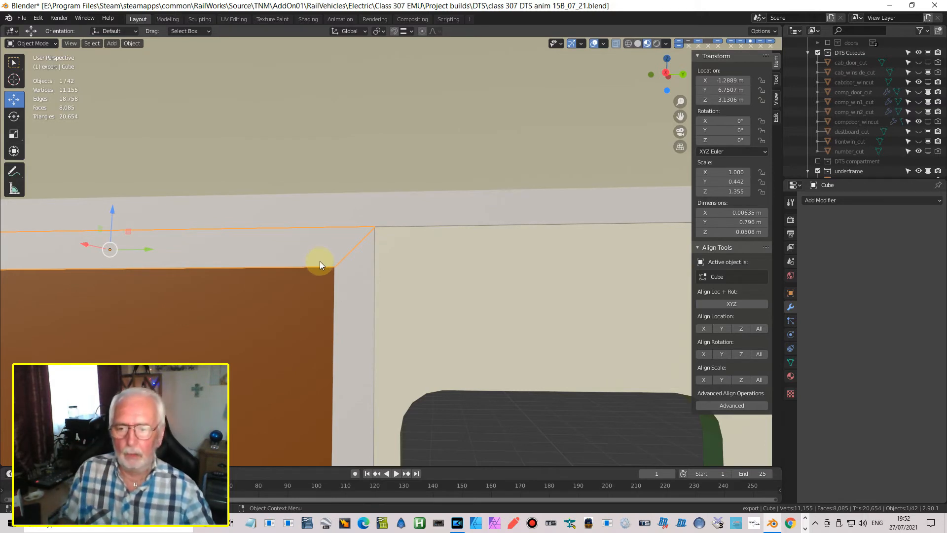
scroll(322, 269, "up", 4)
middle_click_drag(358, 272, 348, 252)
key("Caps_Lock")
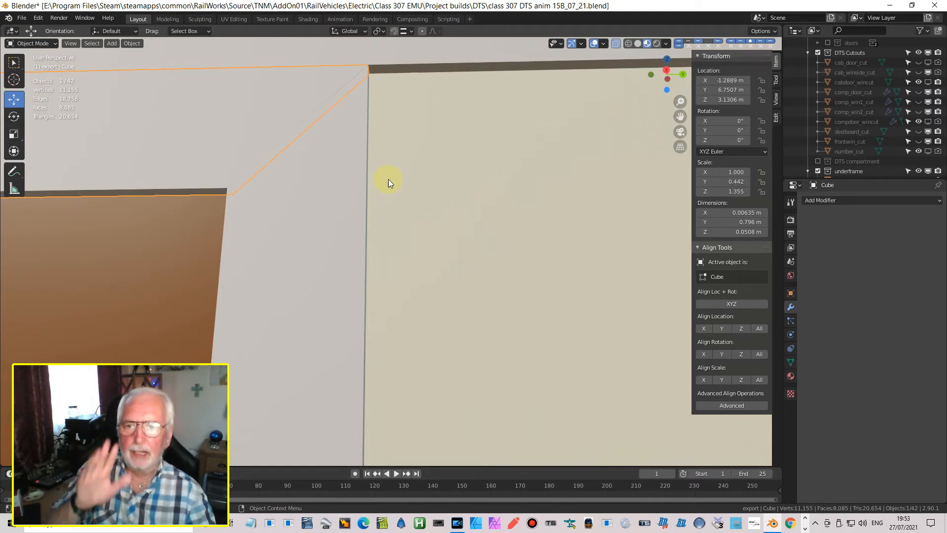
scroll(386, 207, "down", 3)
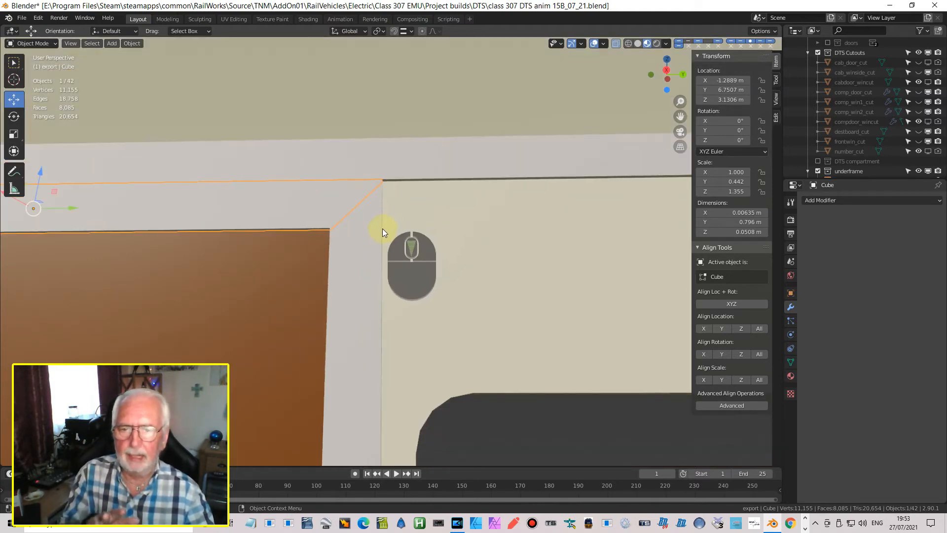
middle_click_drag(381, 233, 341, 251)
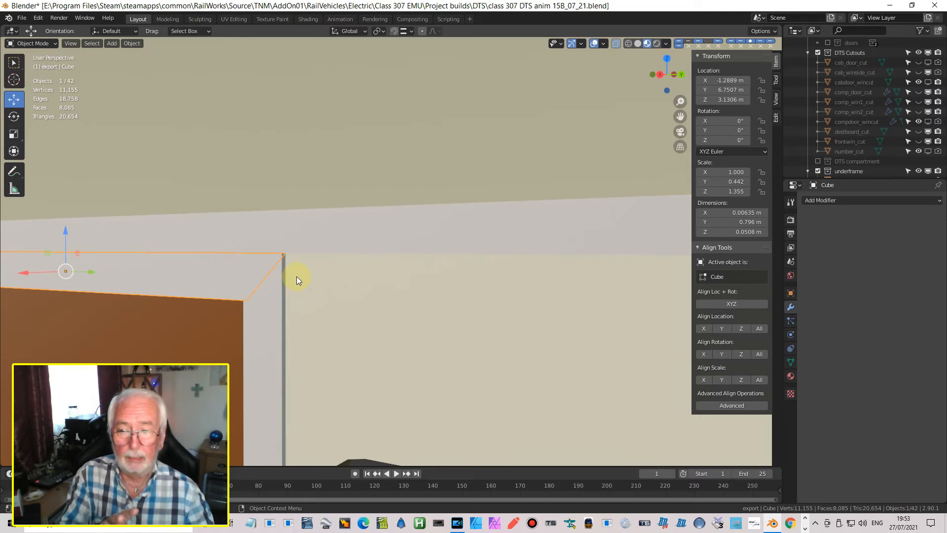
middle_click_drag(300, 282, 279, 274)
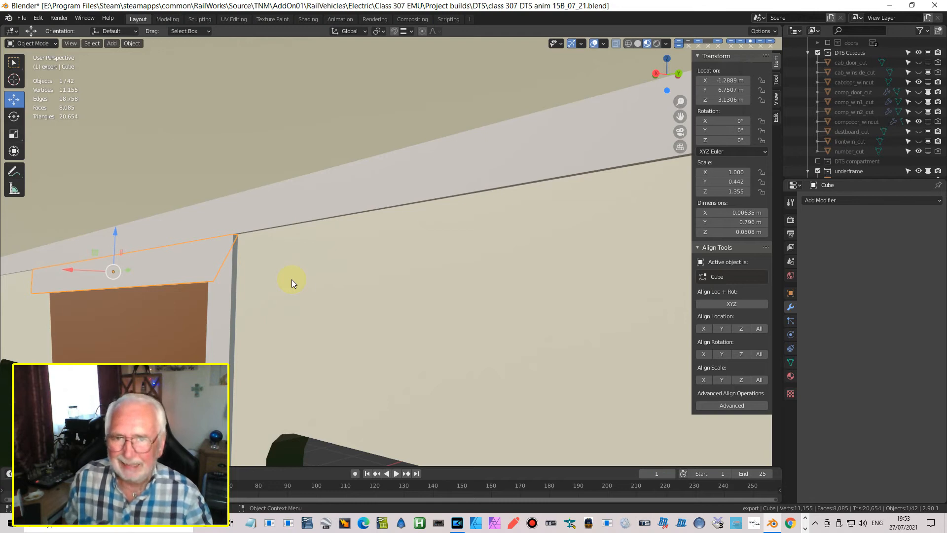
Open the vertical strip's mesh for editing and select its long front outer edge in edge select mode.
scroll(290, 275, "up", 2)
middle_click_drag(241, 262, 383, 205, "shift")
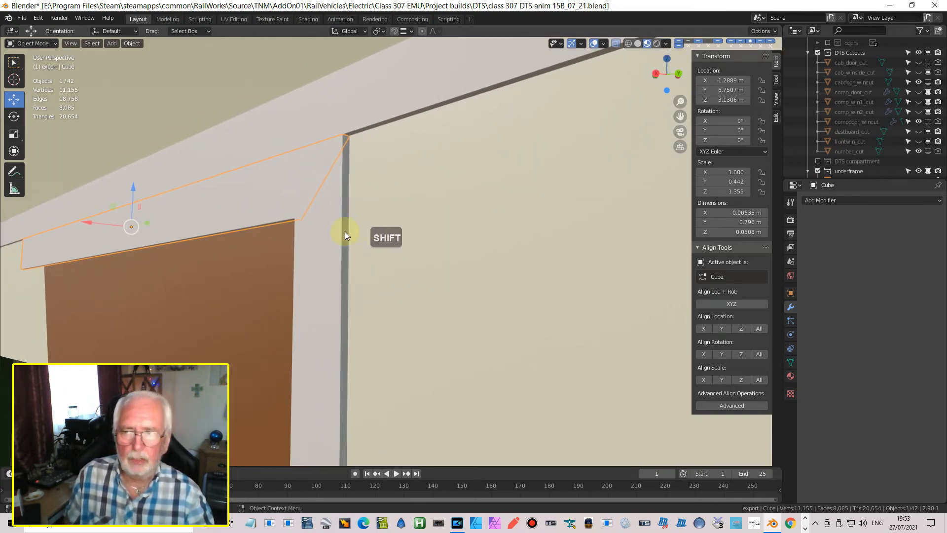
left_click(345, 246)
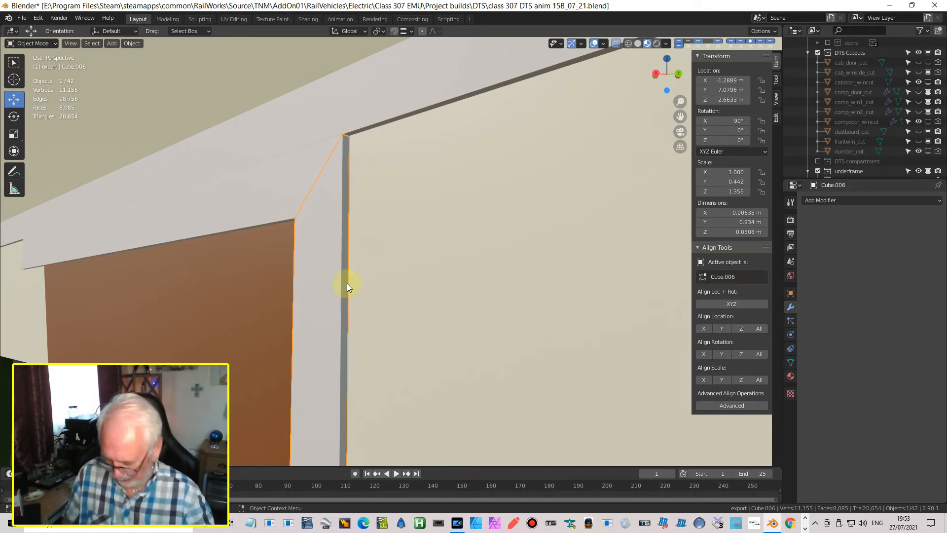
key("Tab")
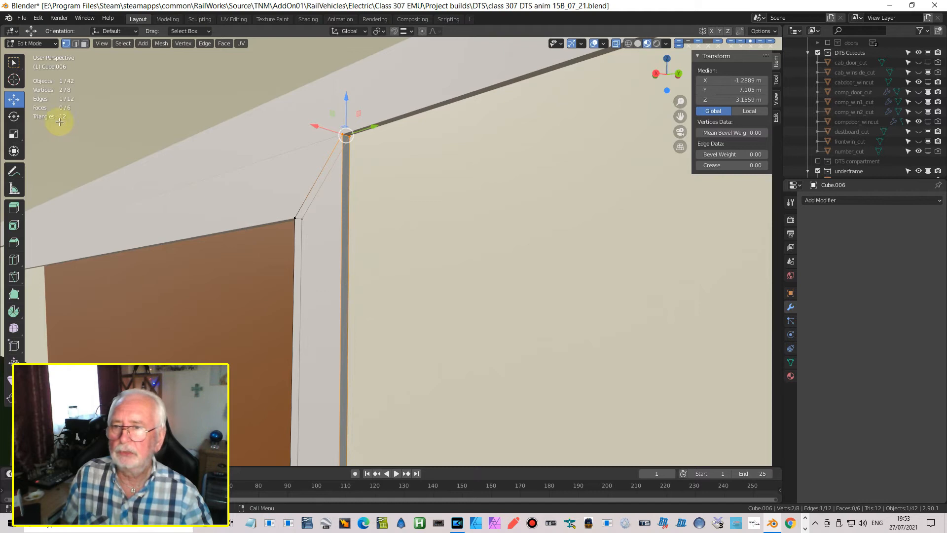
scroll(343, 219, "down", 3)
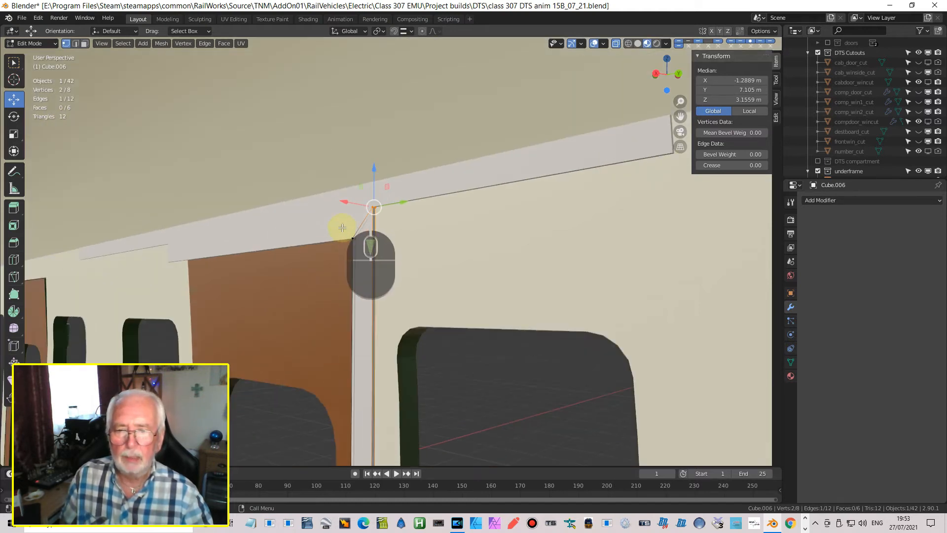
scroll(342, 227, "down", 2)
scroll(355, 236, "up", 6)
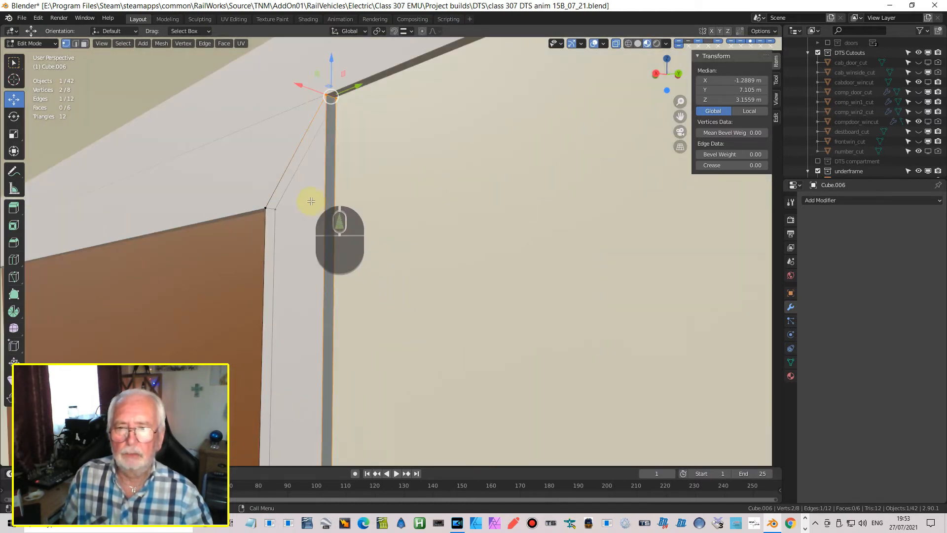
scroll(311, 201, "down", 2)
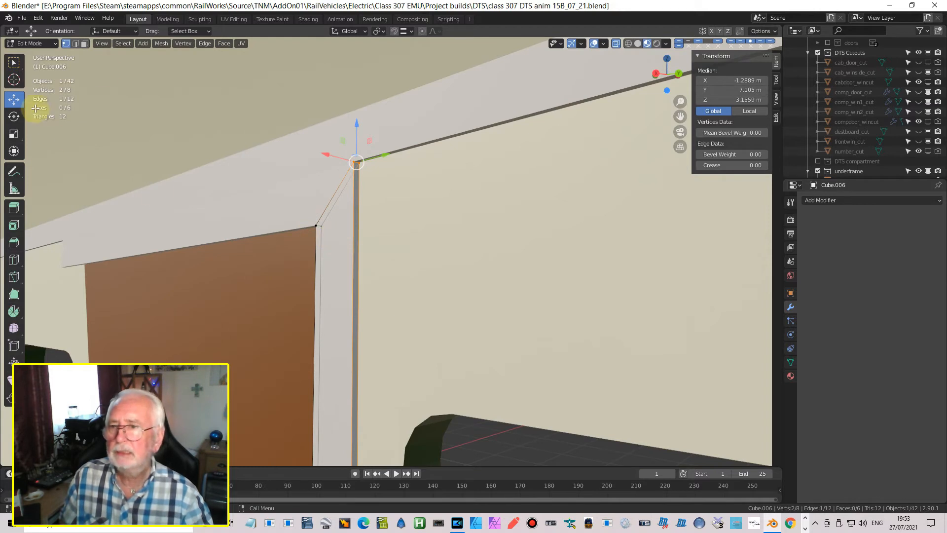
left_click(75, 43)
left_click(350, 259)
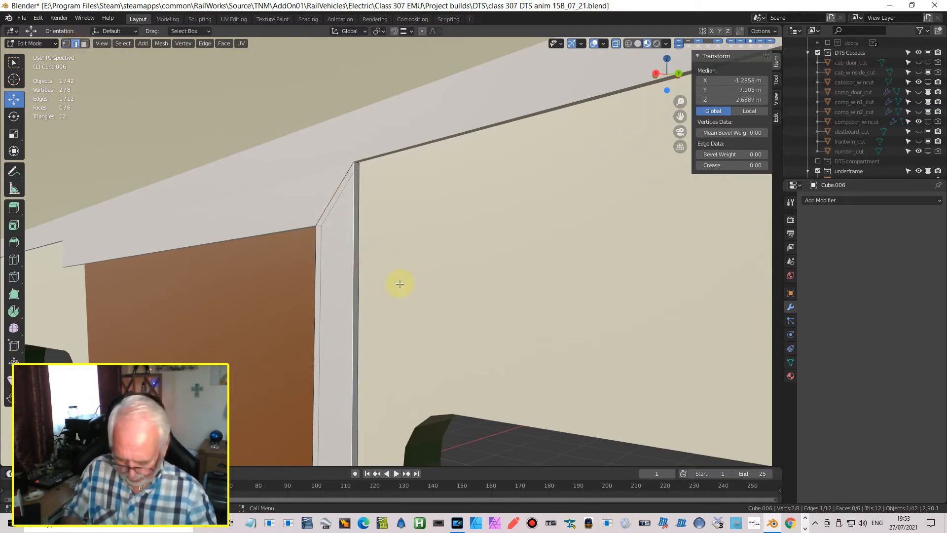
Try to bevel the vertical strip's front outer edge with 3 segments.
key("ctrl")
key("ctrl+b")
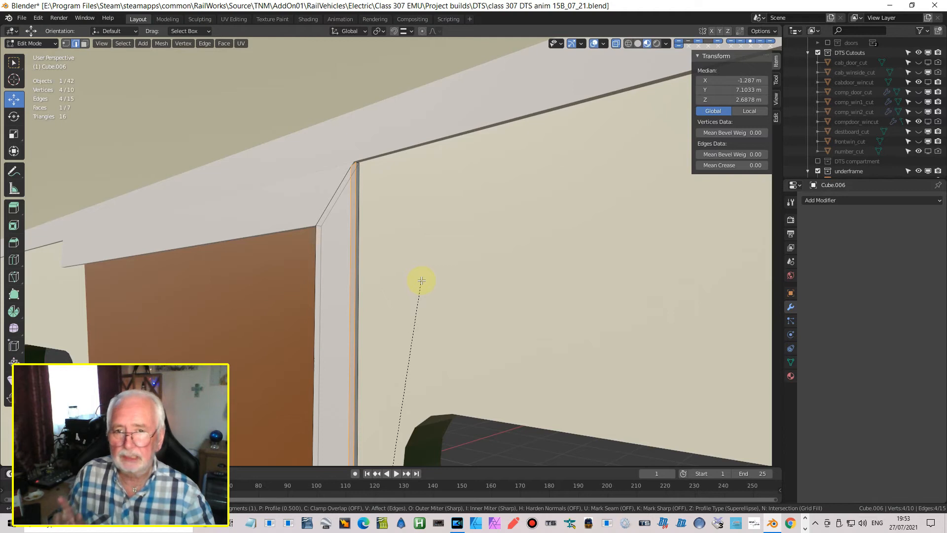
scroll(421, 281, "up", 1)
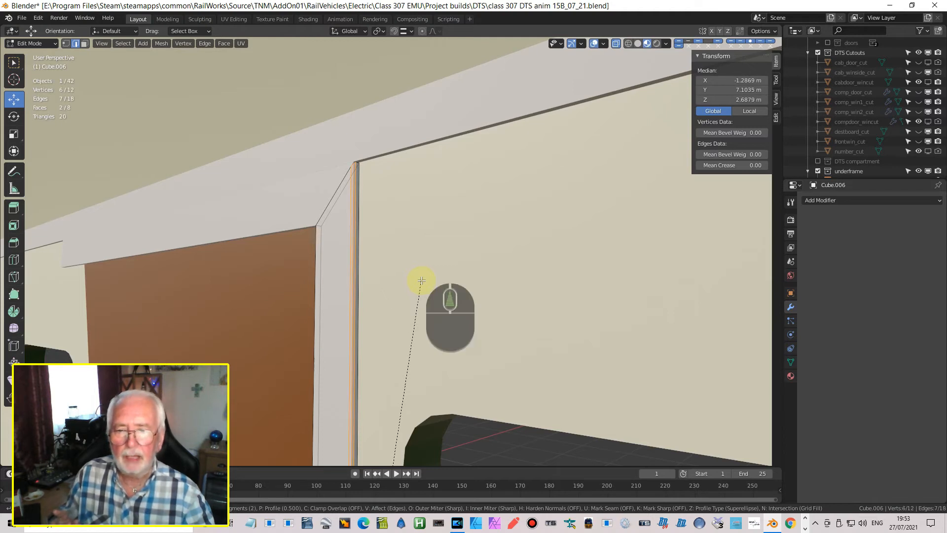
scroll(421, 280, "up", 1)
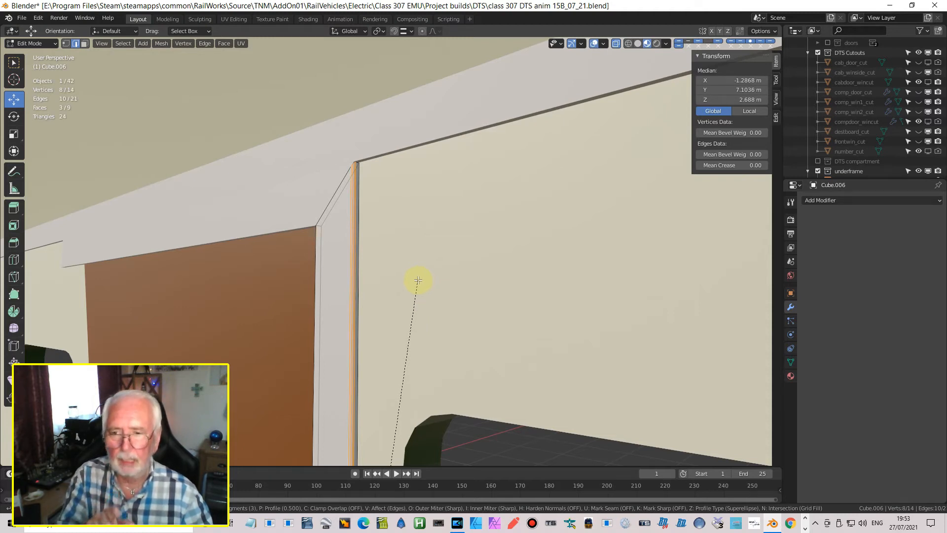
right_click(417, 281)
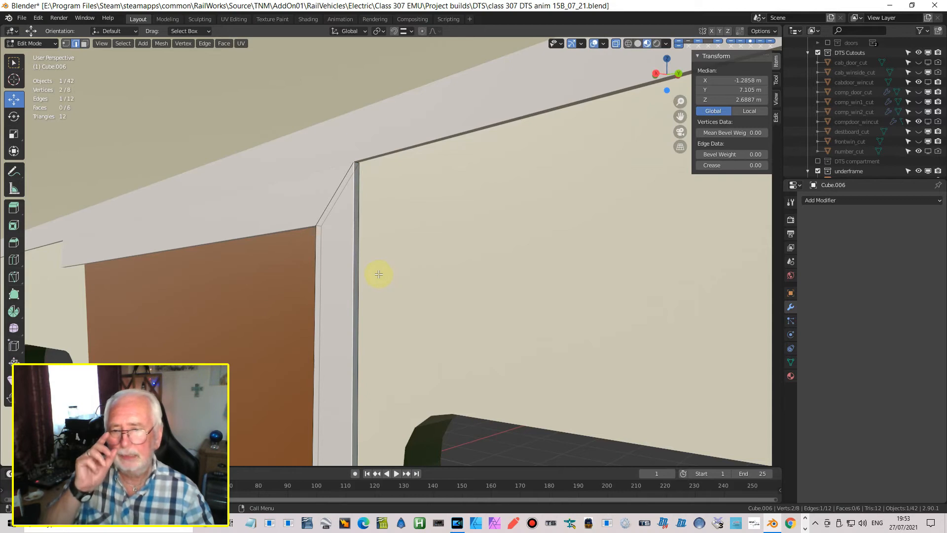
scroll(379, 275, "up", 1)
scroll(372, 282, "up", 1)
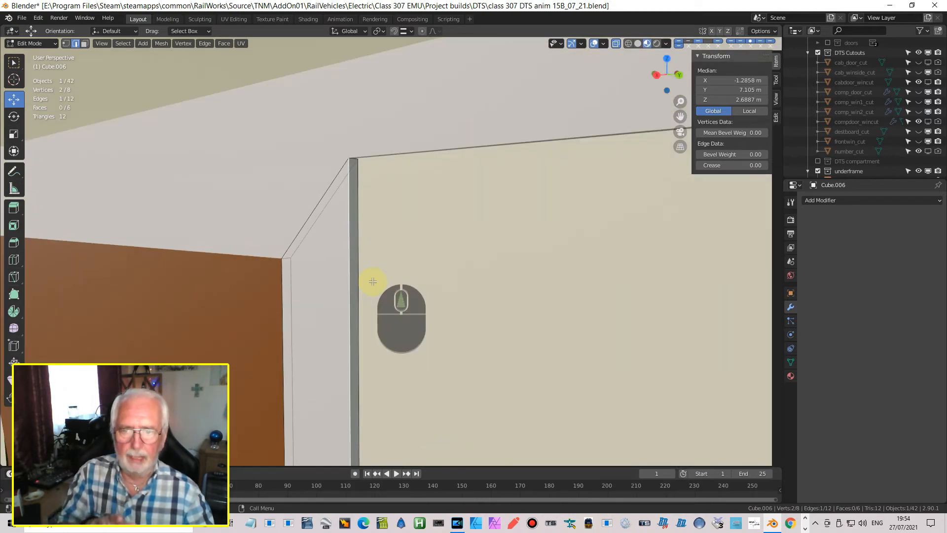
scroll(373, 282, "up", 1)
scroll(365, 283, "up", 1)
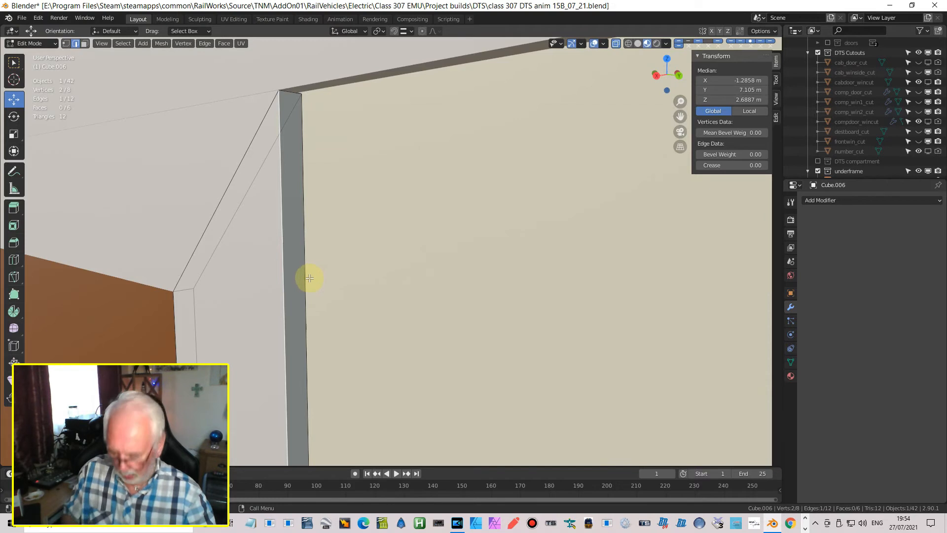
Try a single-segment bevel on the vertical strip's front outer edge and inspect the corner in object mode.
key("ctrl")
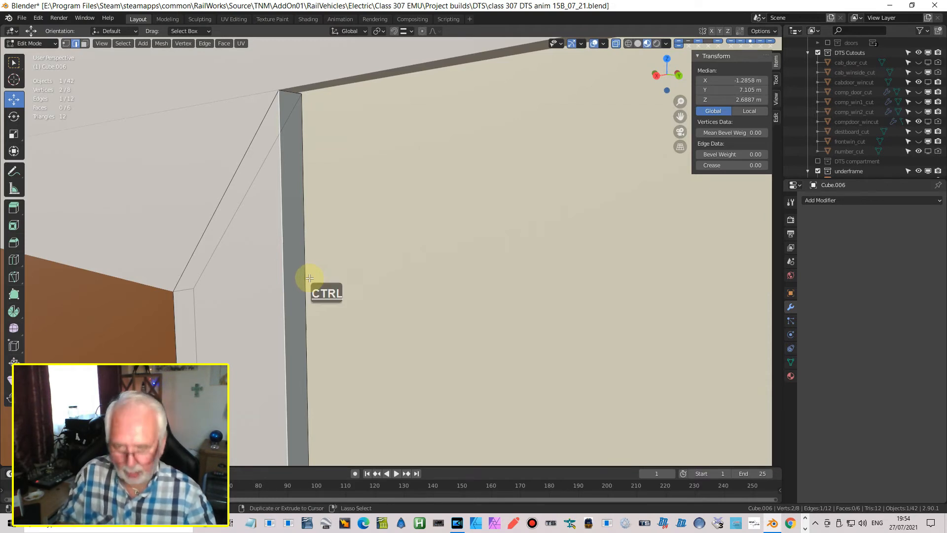
key("ctrl+b")
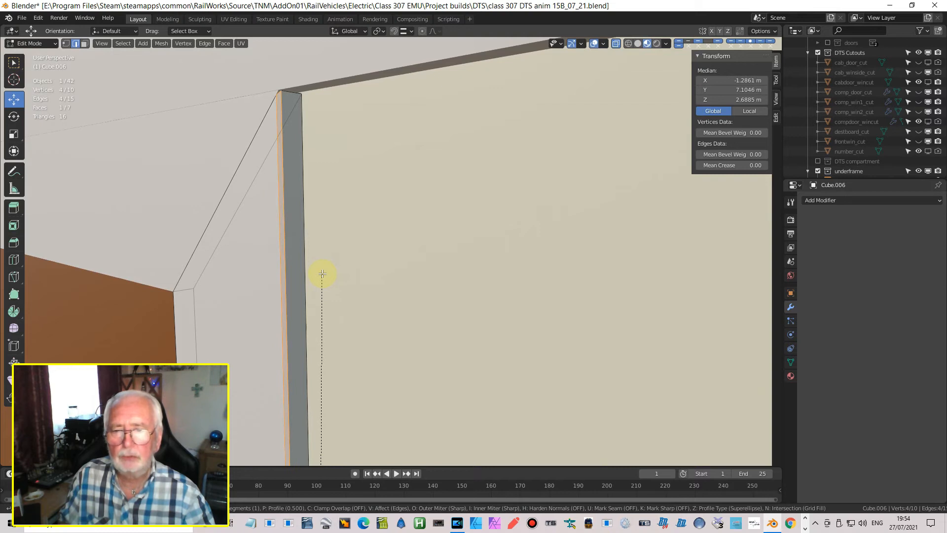
left_click(322, 274)
key("Tab")
scroll(324, 264, "up", 2)
middle_click_drag(324, 262, 325, 247)
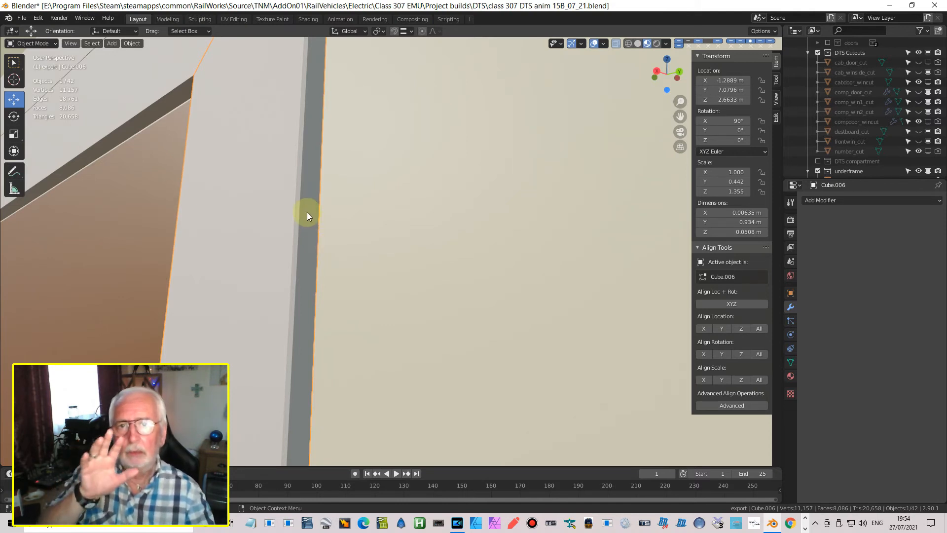
scroll(313, 207, "down", 3)
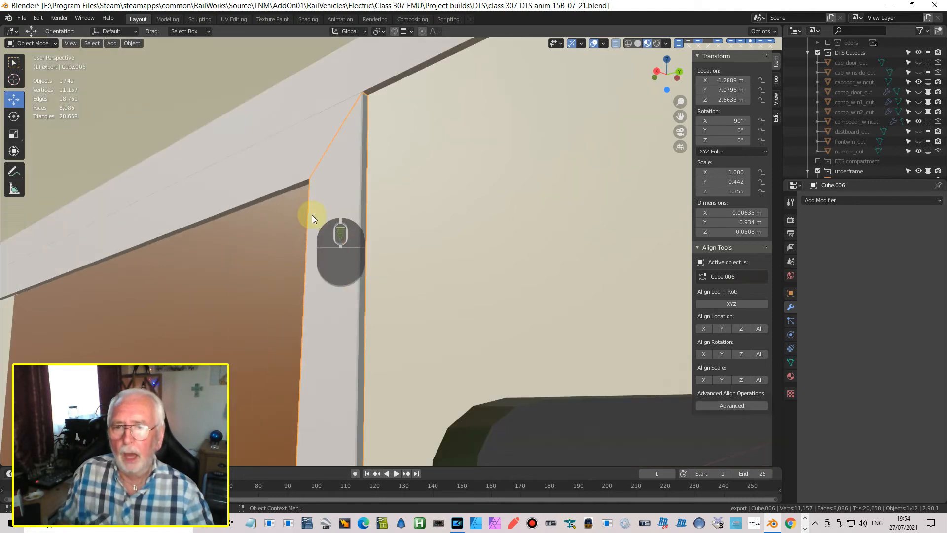
scroll(272, 217, "down", 3)
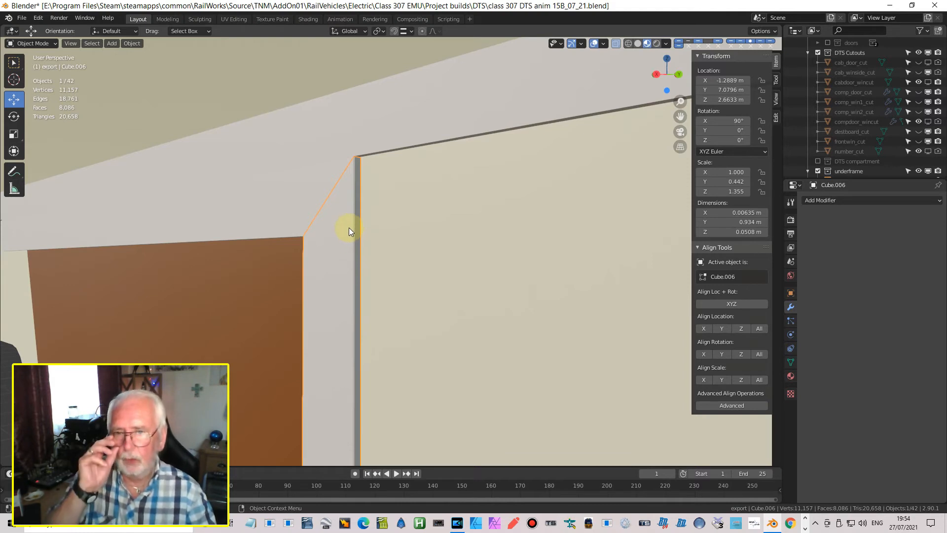
scroll(349, 228, "up", 3)
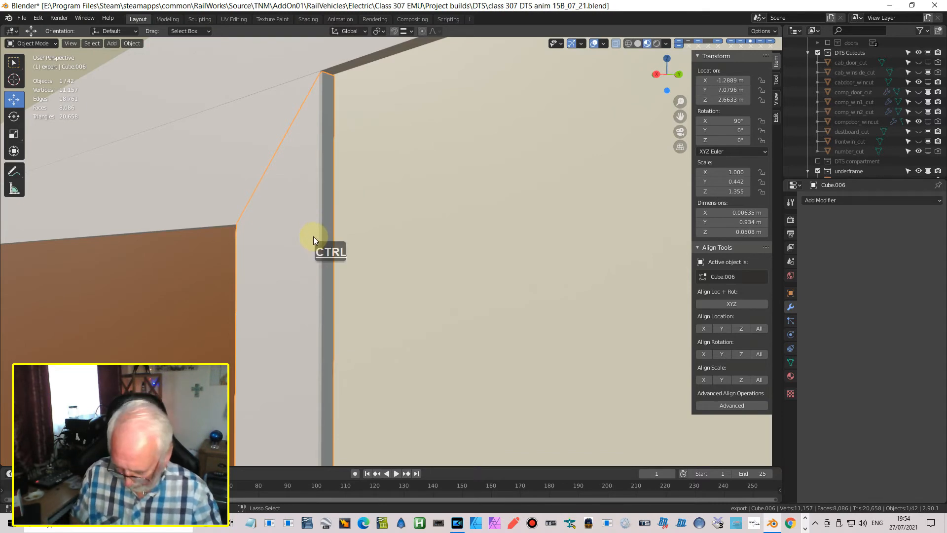
Undo the single-segment bevel on the vertical strip's front outer edge.
key("ctrl+z")
key("ctrl+z")
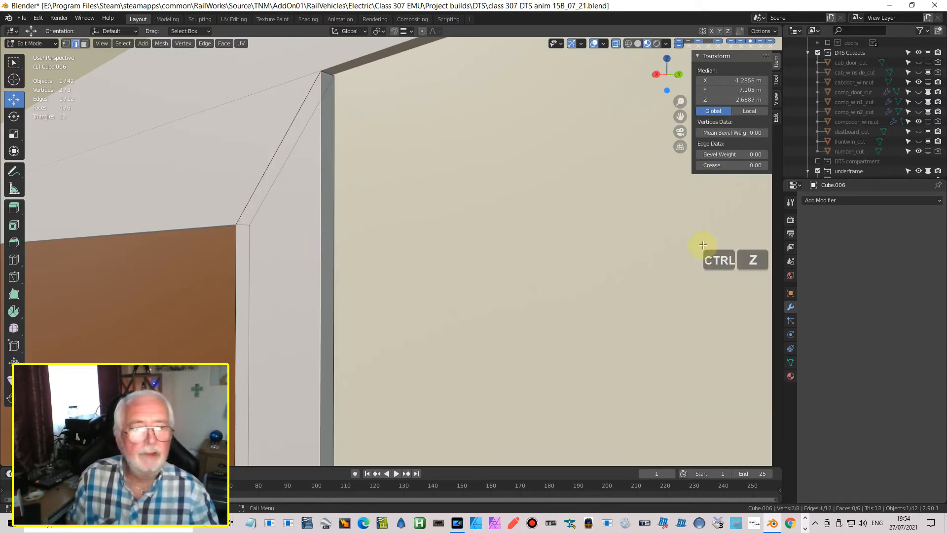
left_click(839, 200)
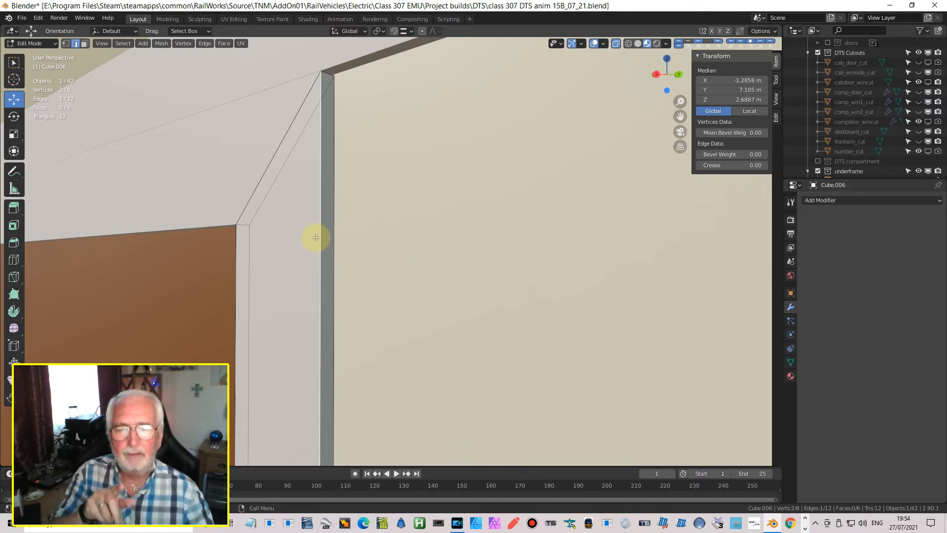
Leave mesh editing, select the vertical strip and frame it in the back orthographic view.
scroll(303, 271, "down", 3)
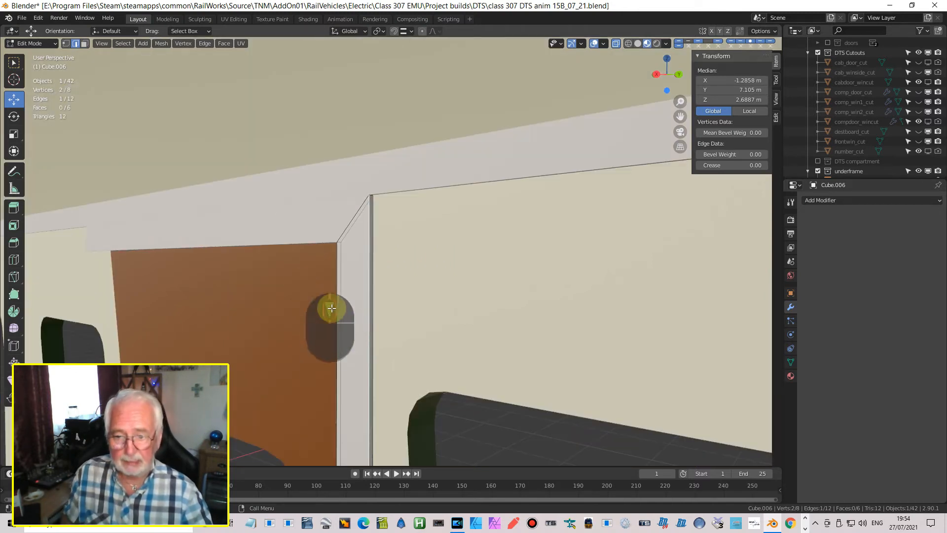
key("Tab")
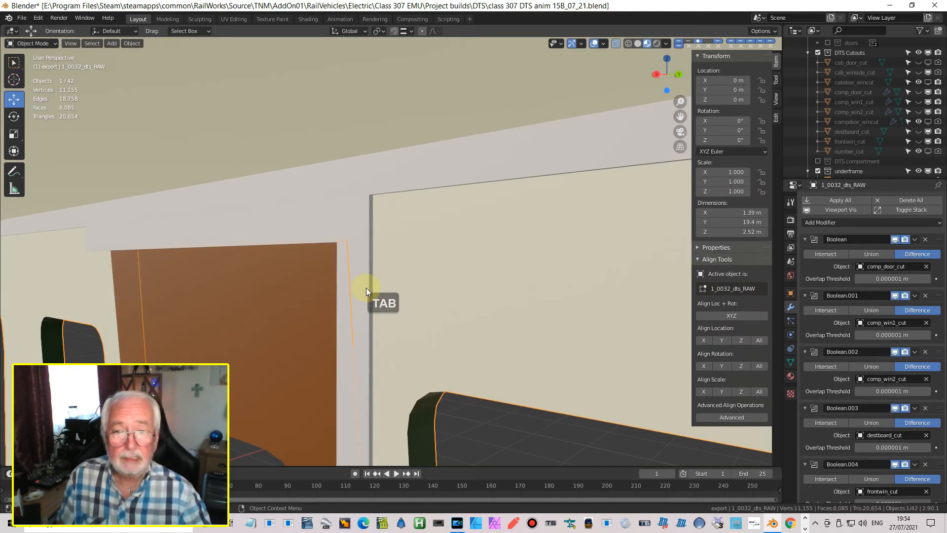
scroll(365, 292, "down", 5)
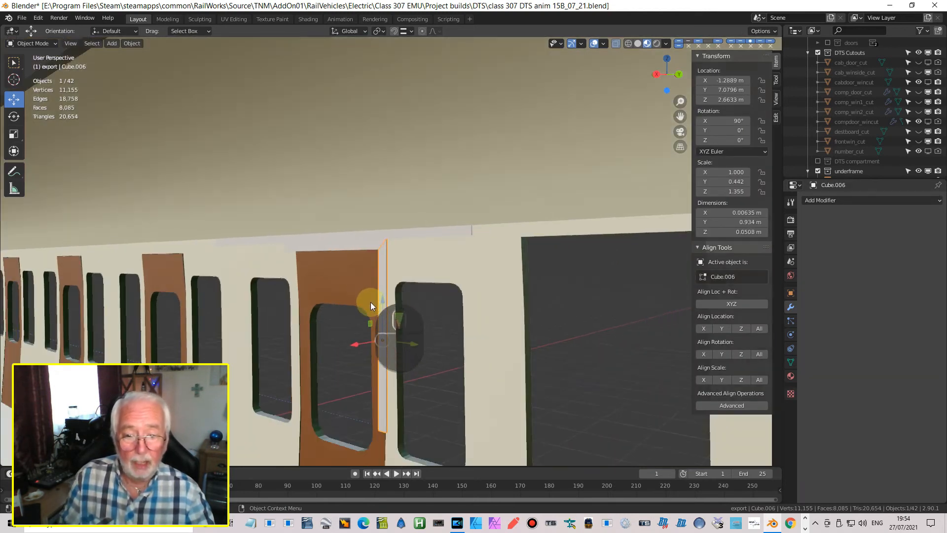
key("ctrl+KP_1")
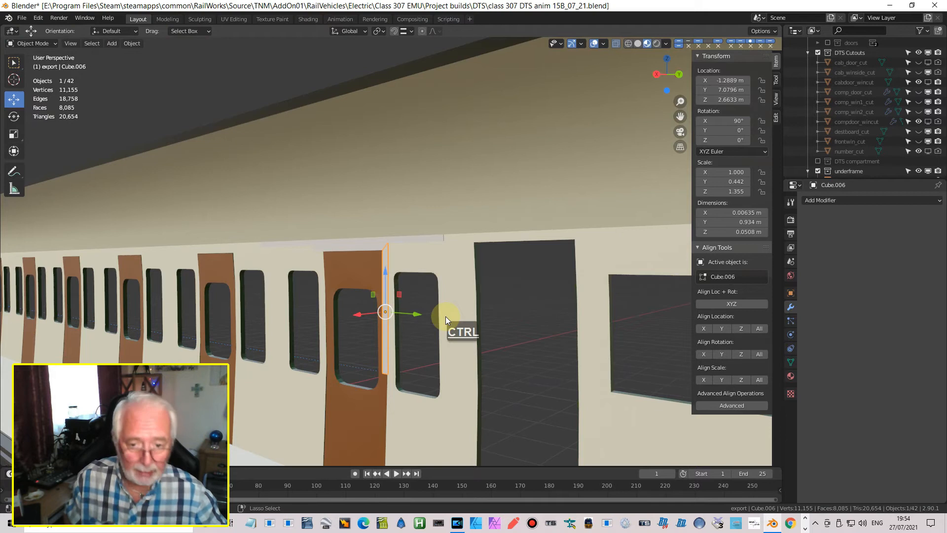
scroll(454, 323, "up", 2)
middle_click_drag(462, 322, 486, 212, "shift")
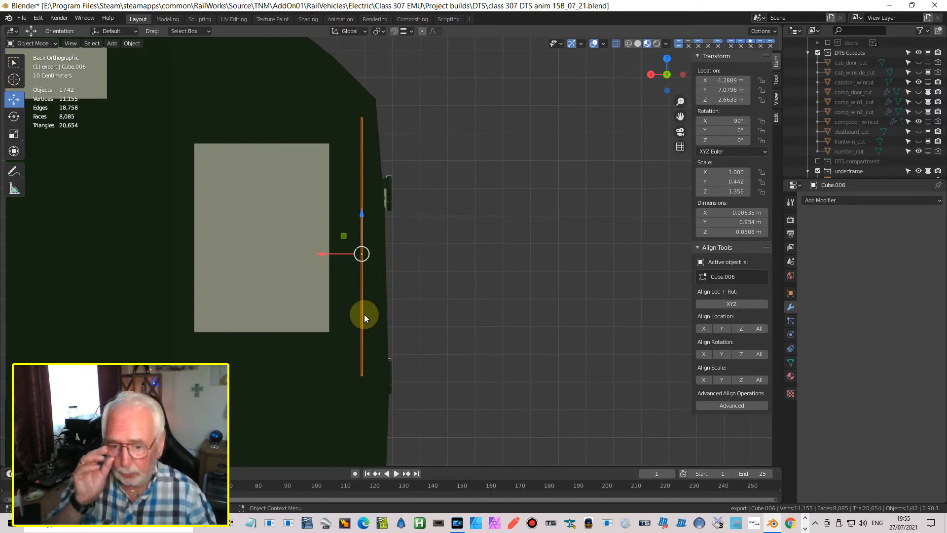
Open the vertical strip's mesh for vertex editing in wireframe display, with its lower end in view.
key("Tab")
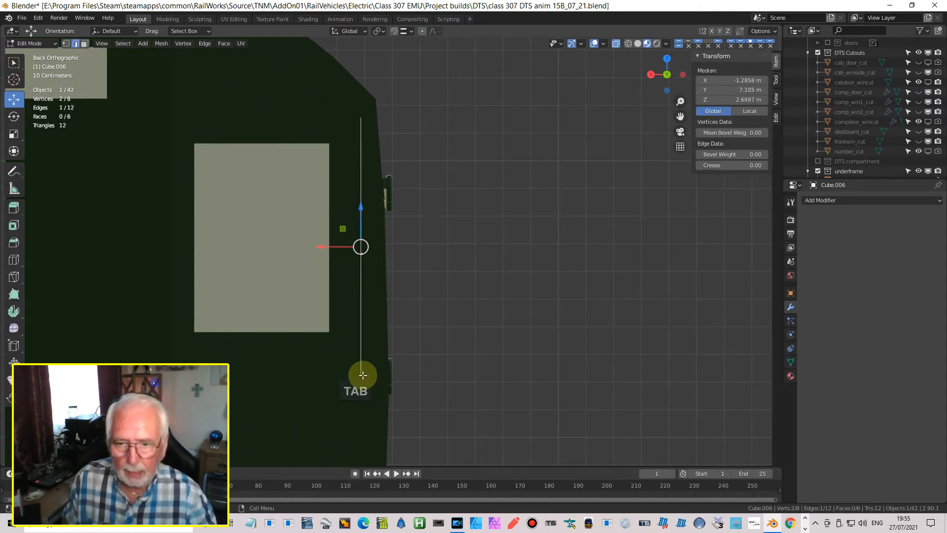
scroll(374, 363, "up", 3)
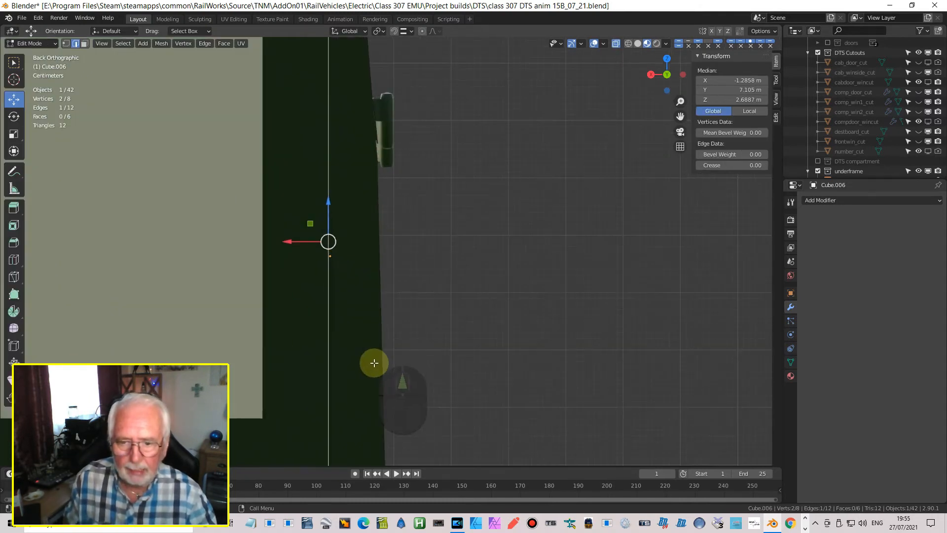
left_click(629, 43)
scroll(434, 273, "up", 2)
middle_click_drag(393, 256, 428, 82, "shift")
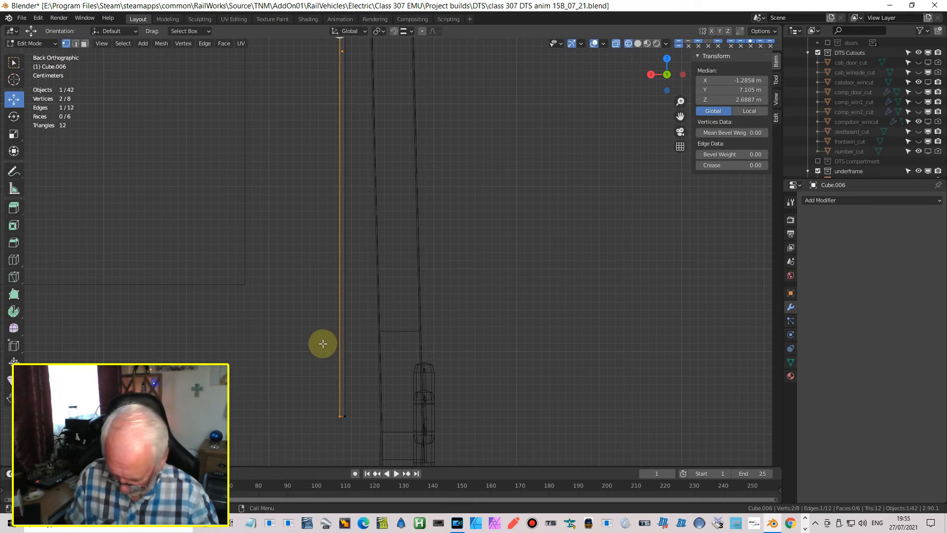
Select the four vertices at the vertical strip's lower end and raise them to about Z 3.106 m, near its upper end.
key("alt+a")
key("b")
left_click_drag(307, 349, 358, 451)
left_click_drag(342, 389, 397, 479)
middle_click_drag(474, 292, 350, 345, "shift")
left_click_drag(370, 330, 401, 50)
middle_click_drag(482, 402, 473, 247, "shift")
left_click_drag(404, 391, 453, 48)
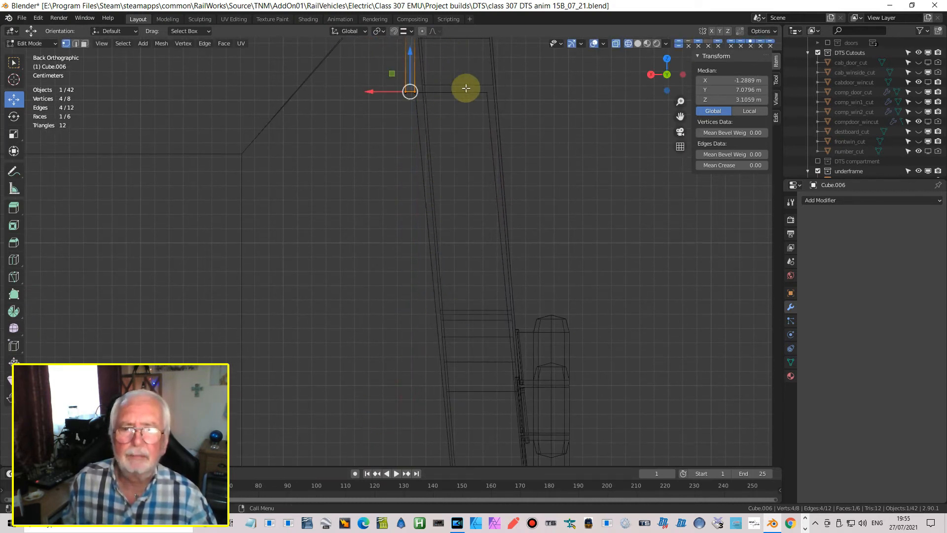
Lower the strip's end vertices to about Z 2.951 m and shift them outward to about X -1.306 m along the sloping bodyside.
scroll(465, 87, "up", 2)
middle_click_drag(466, 96, 487, 316, "shift")
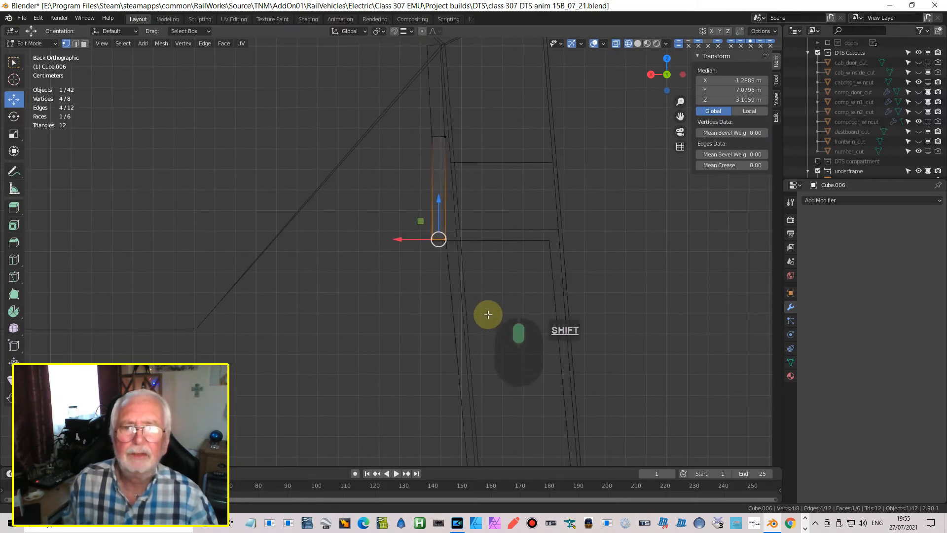
left_click_drag(438, 199, 468, 195)
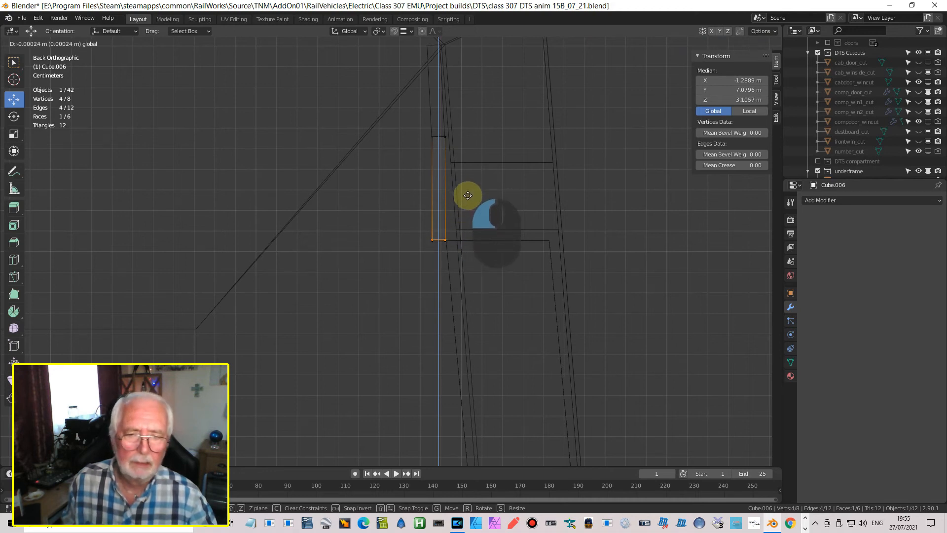
left_click_drag(469, 216, 482, 386)
middle_click_drag(482, 387, 450, 143, "shift")
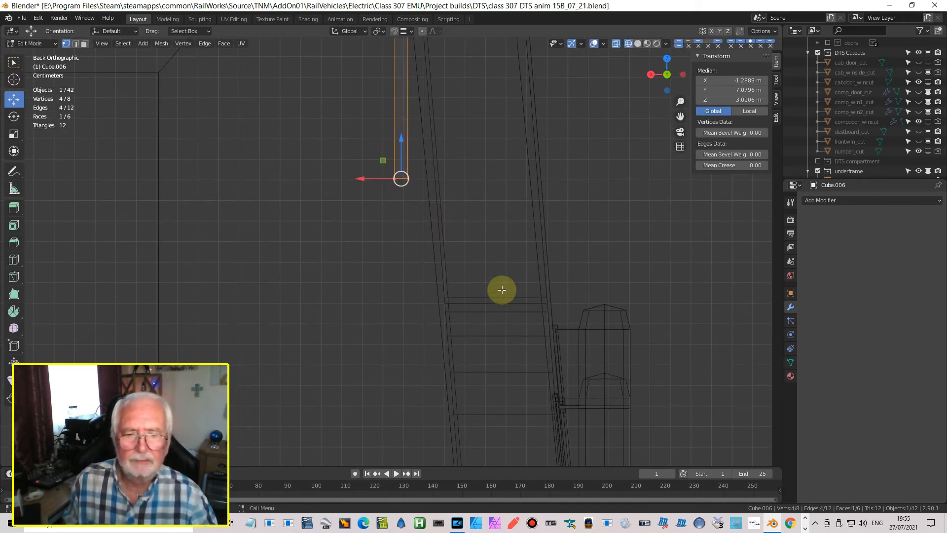
left_click_drag(400, 137, 469, 266)
left_click_drag(363, 301, 410, 322)
Extrude the strip's lower end down to about Z 2.809 m and shift it outward to about X -1.317 m against the bodyside.
scroll(469, 352, "down", 3)
middle_click_drag(470, 352, 469, 287, "shift")
key("e")
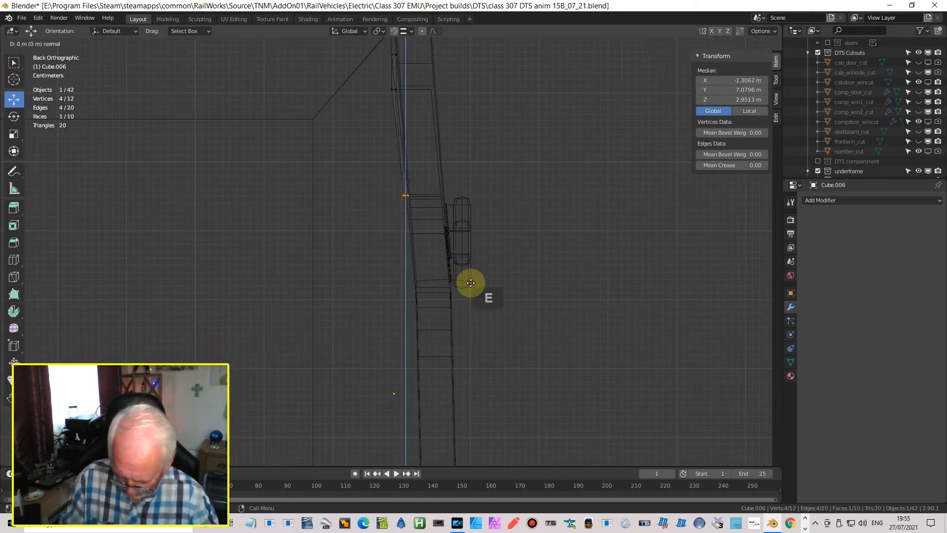
left_click(496, 380)
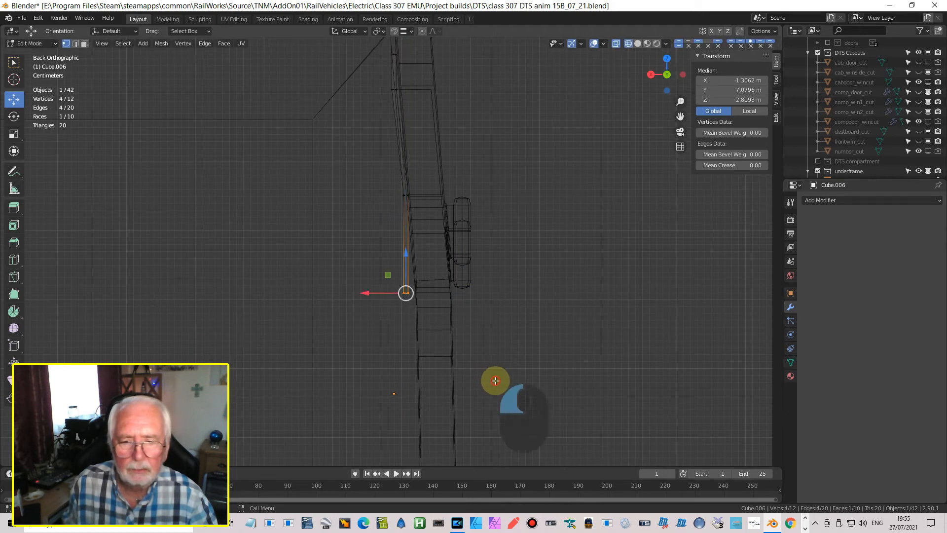
left_click_drag(368, 295, 378, 302)
scroll(444, 317, "up", 5)
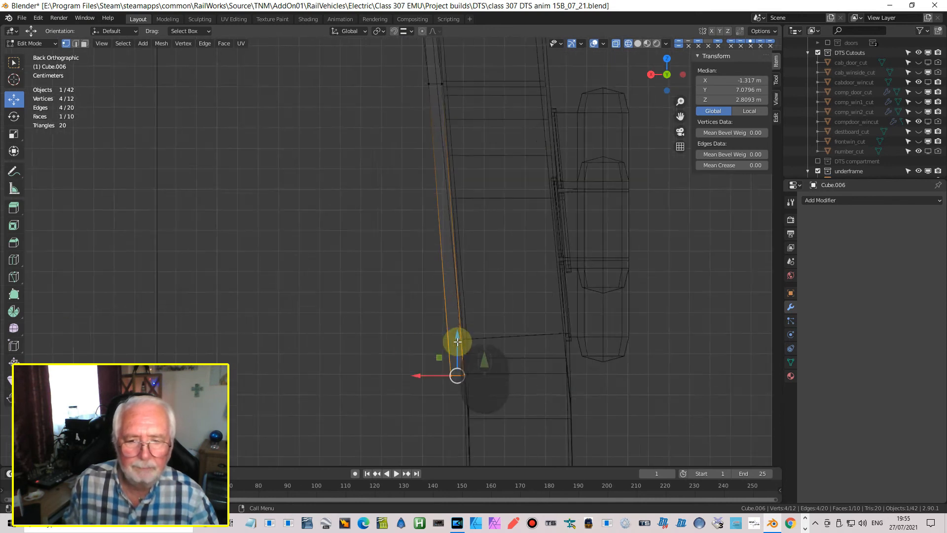
middle_click_drag(507, 321, 404, 183, "shift")
left_click_drag(314, 221, 338, 218)
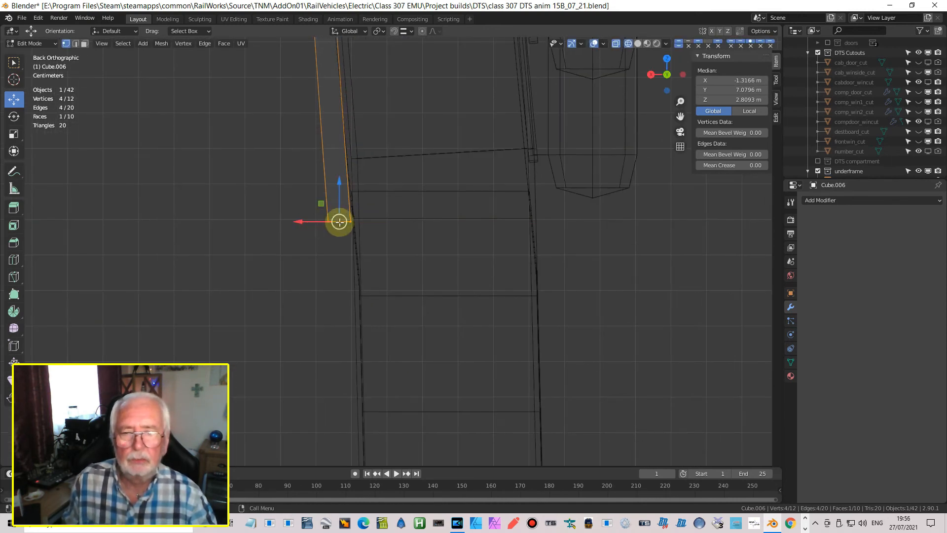
Move the extruded end down to about Z 2.789 m and align it with the bodyside at about X -1.3173 m.
scroll(402, 285, "down", 3)
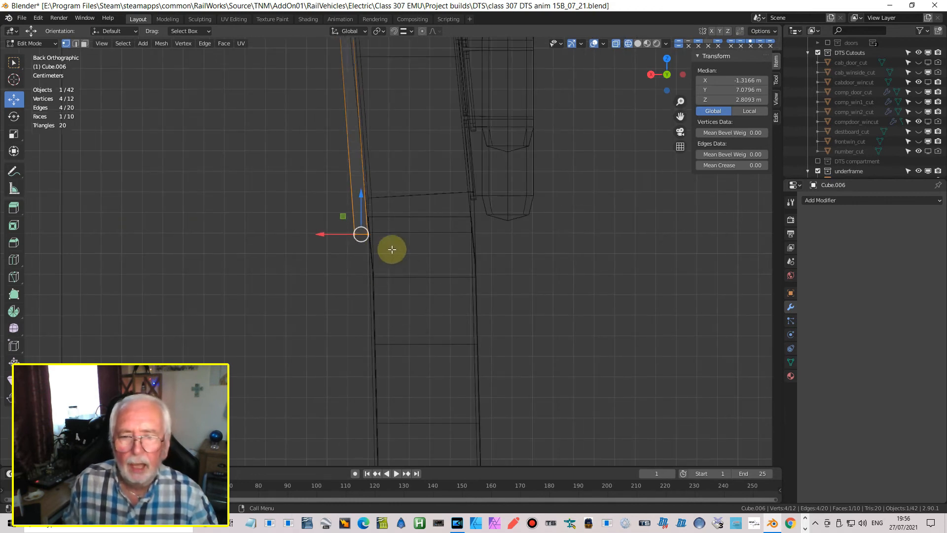
left_click_drag(361, 195, 323, 275)
scroll(391, 306, "down", 3)
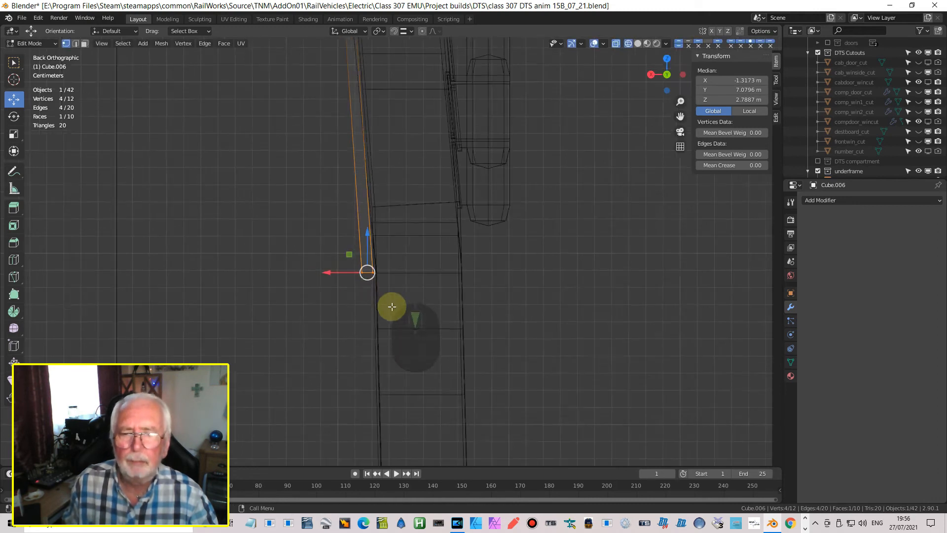
Extrude the strip's lower end along Z to about 2.716 m and shift it outward to about X -1.320 m.
middle_click_drag(417, 357, 411, 234, "shift")
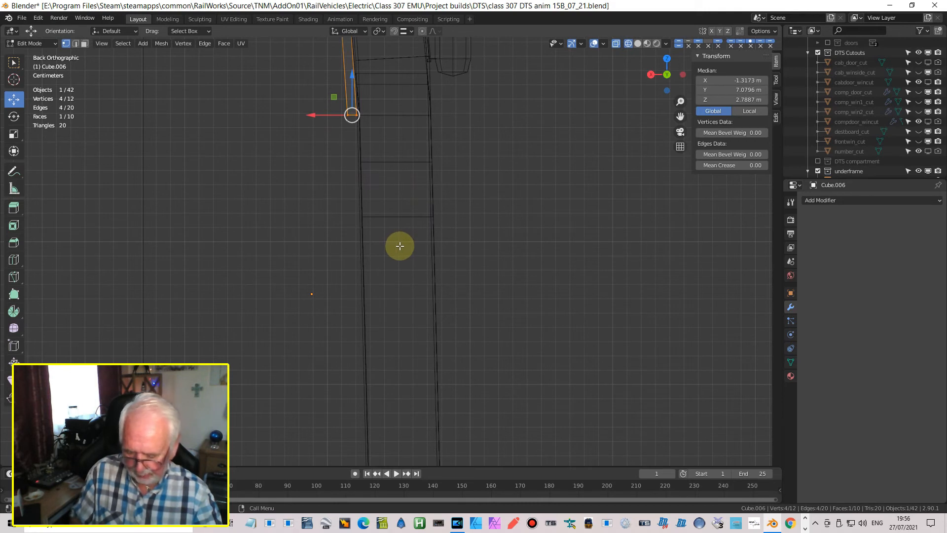
key("e")
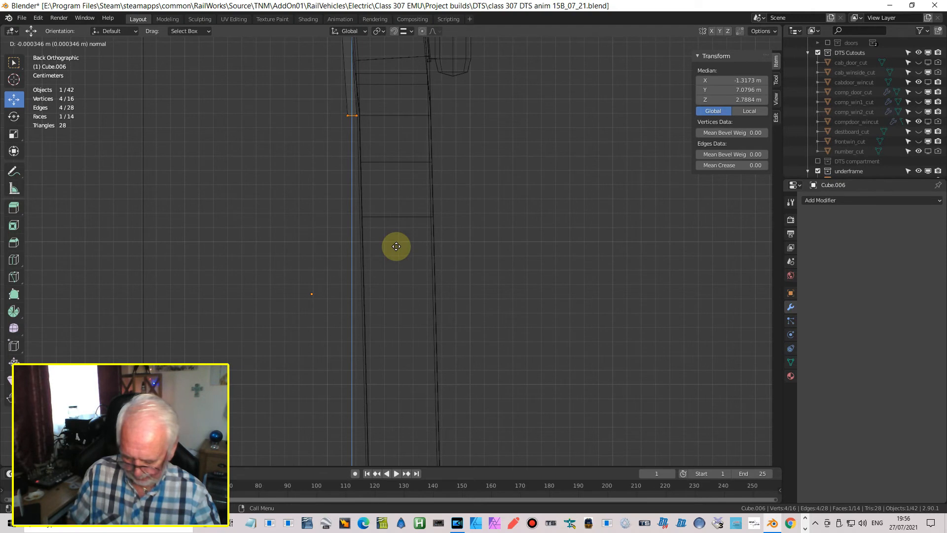
key("z")
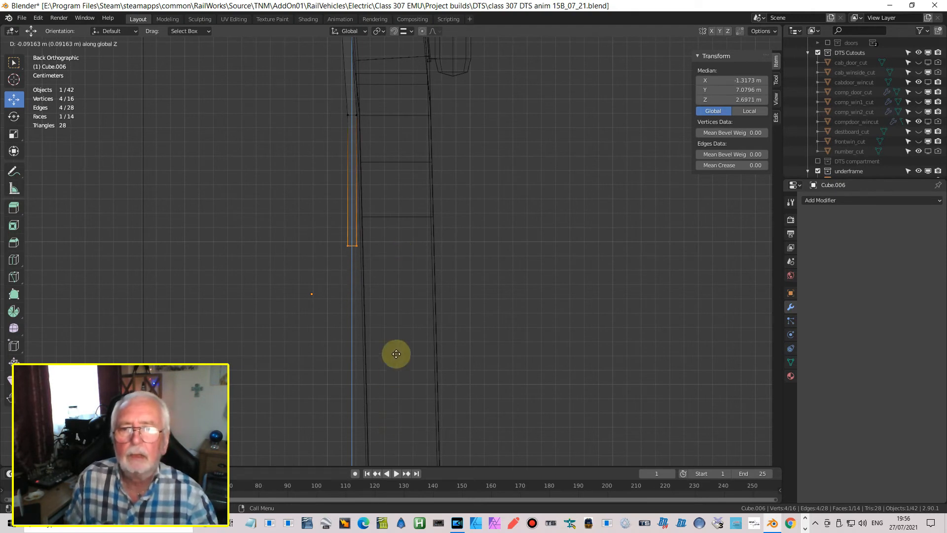
left_click(398, 349)
left_click_drag(310, 223, 316, 218)
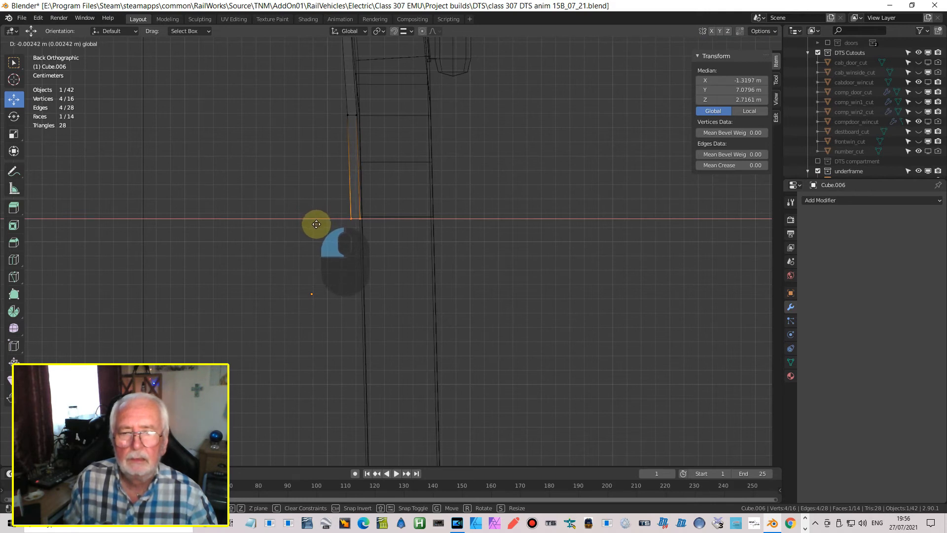
left_click_drag(316, 224, 317, 225)
Extrude the strip's lower end straight down along Z to about 2.324 m, level with the next bodyside division.
middle_click_drag(364, 315, 435, 324)
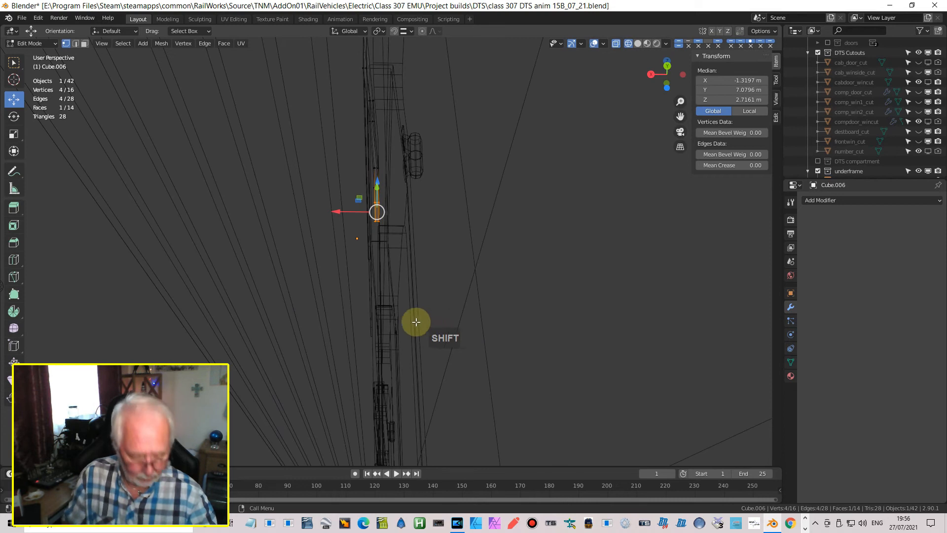
key("ctrl+KP_1")
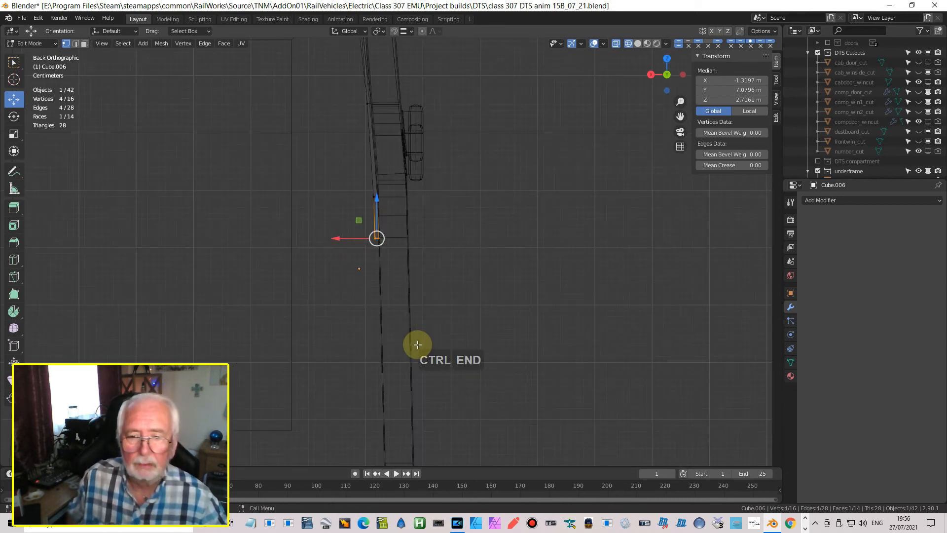
middle_click_drag(482, 360, 466, 232, "shift")
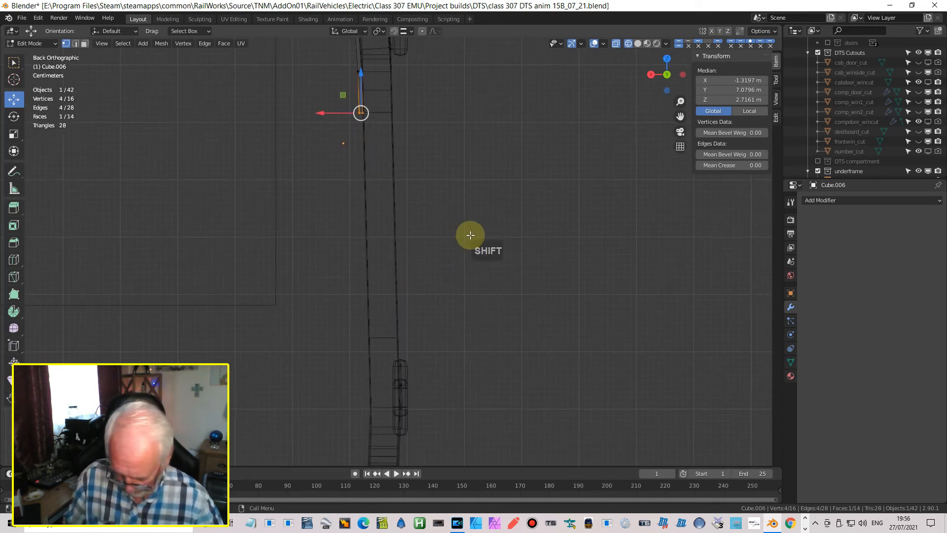
key("e")
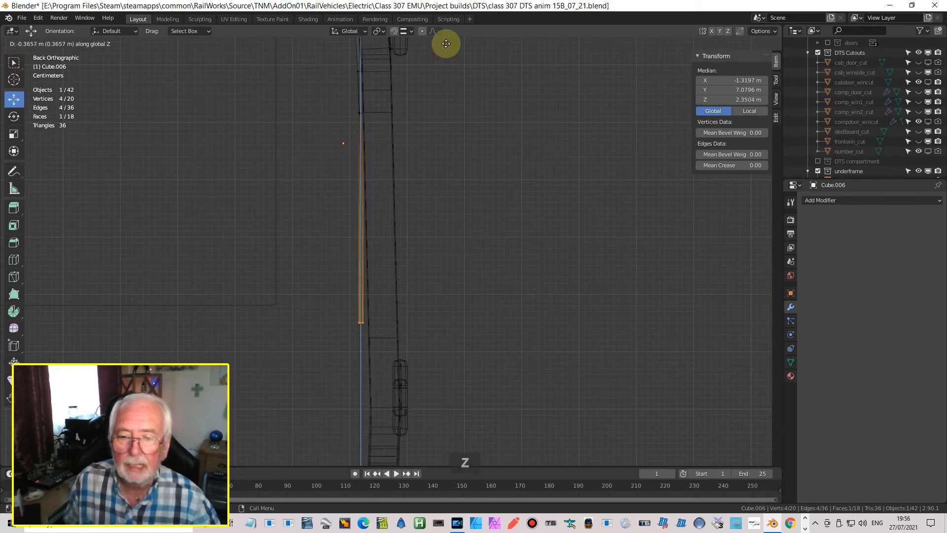
left_click(446, 460)
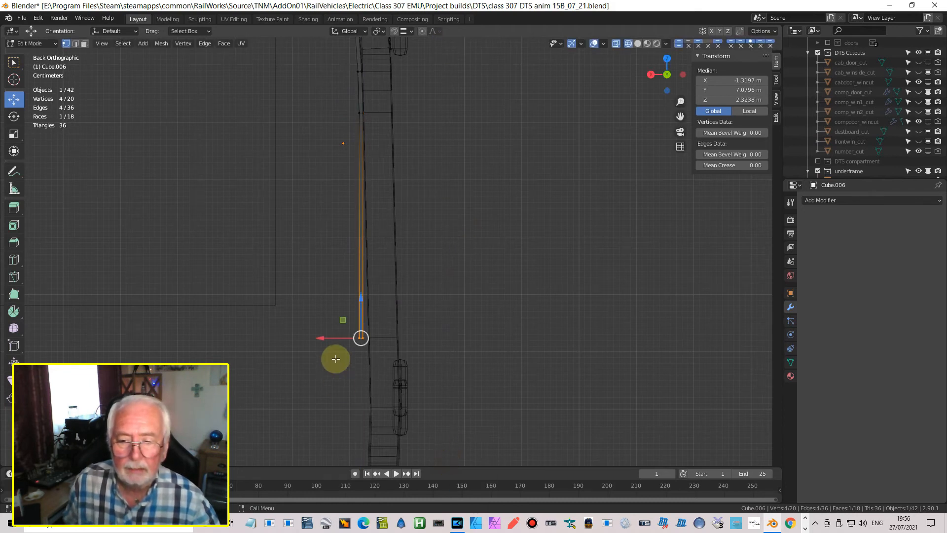
Shift the strip's lower end outward to about X -1.329 m, and extrude it down to about Z 2.202 m at X -1.332 m.
left_click_drag(322, 338, 330, 343)
middle_click_drag(414, 387, 400, 243, "shift")
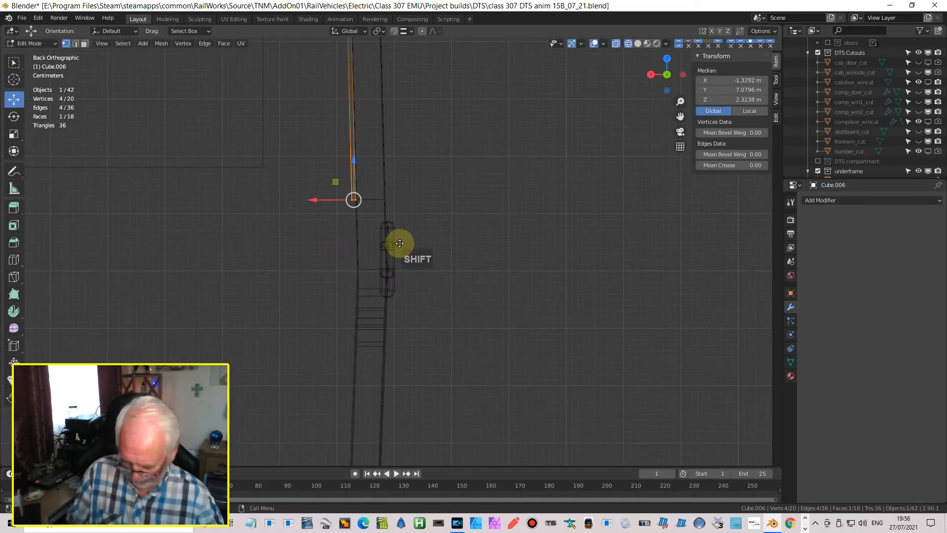
key("e")
key("z")
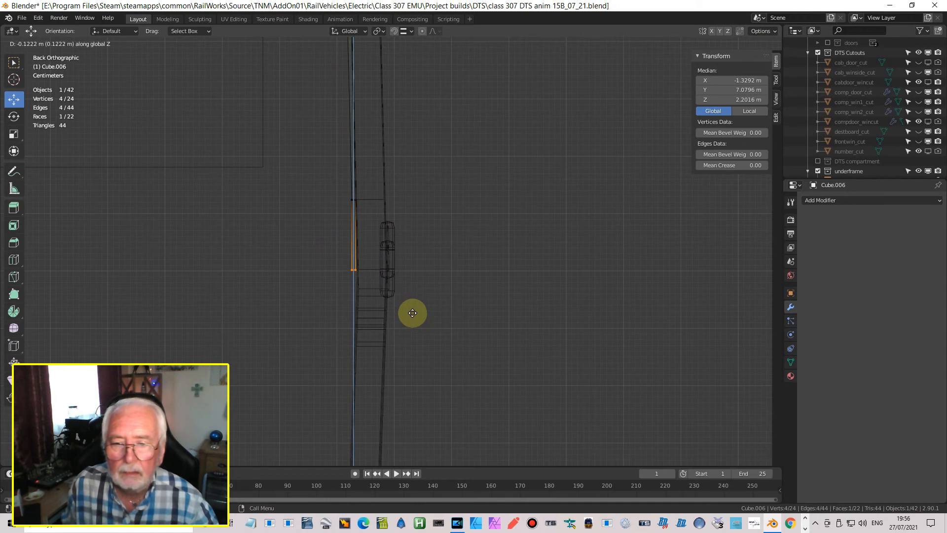
left_click(412, 313)
left_click_drag(318, 270, 318, 271)
Extrude the strip's lower end along Z to about 2.068 m and align it with the bodyside at about X -1.328 m.
middle_click_drag(385, 373, 466, 346, "shift")
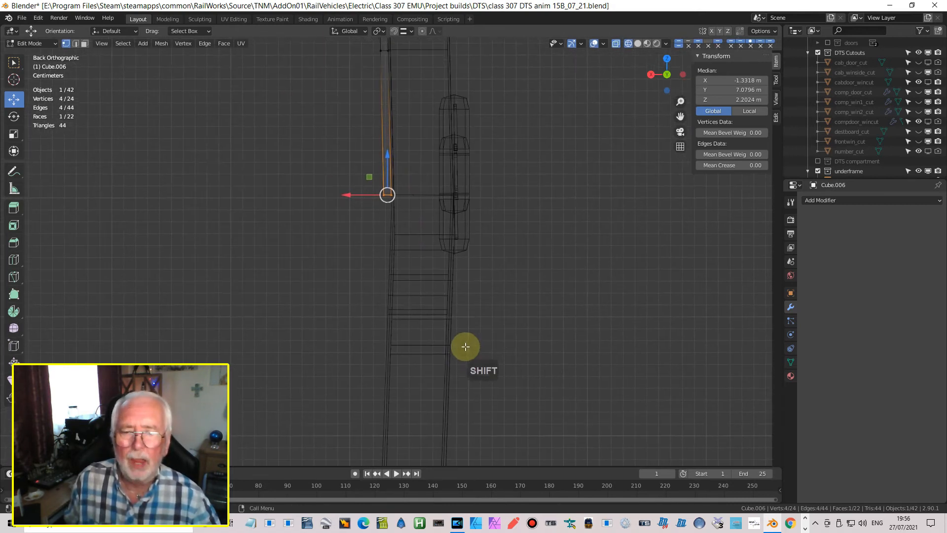
scroll(465, 326, "up", 3)
scroll(465, 328, "down", 1)
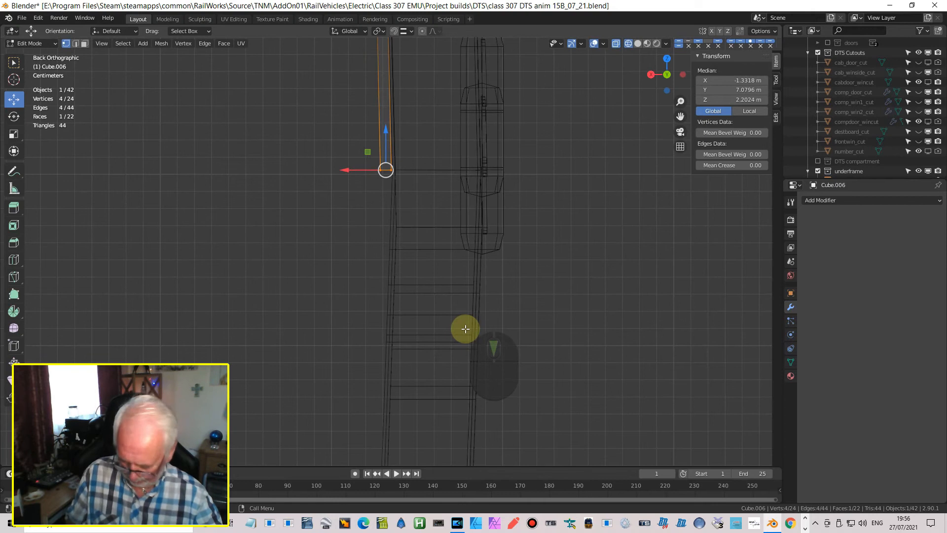
key("e")
key("z")
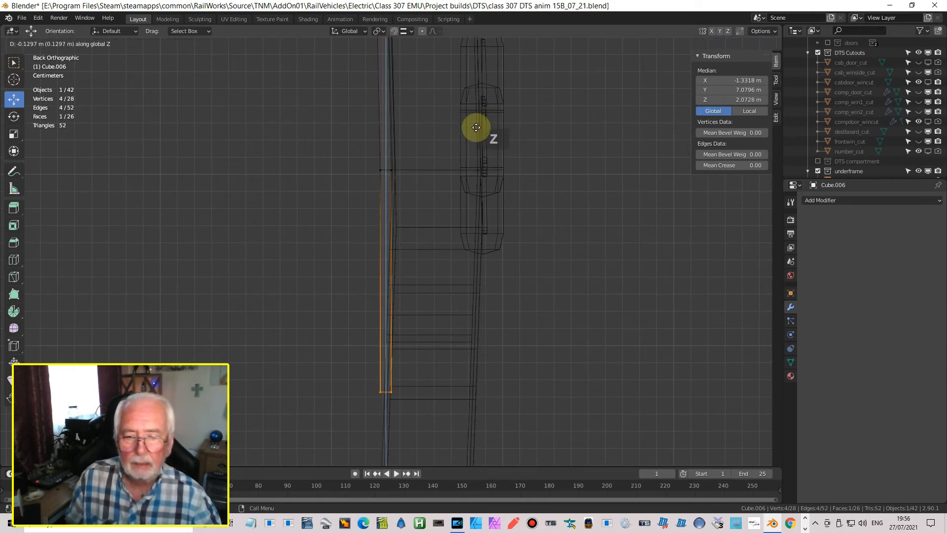
left_click(475, 132)
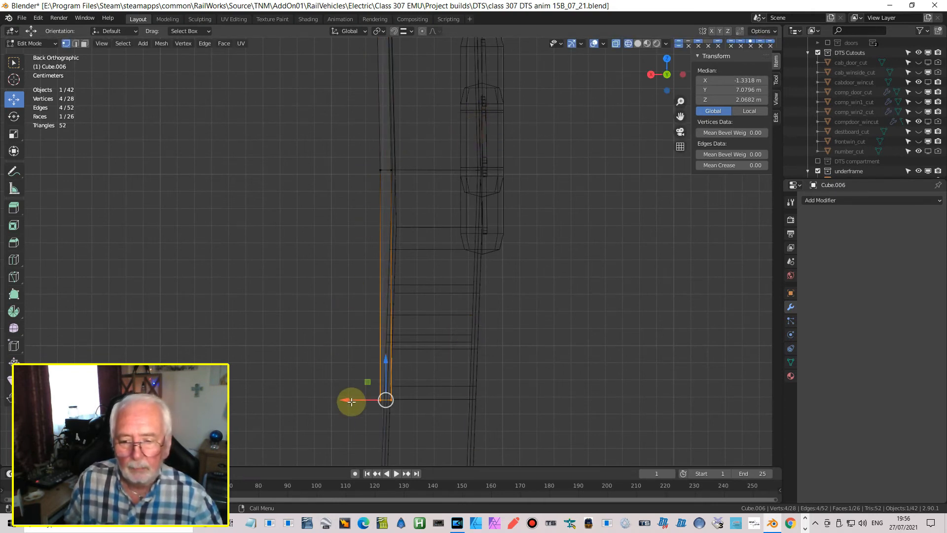
left_click_drag(349, 403, 344, 403)
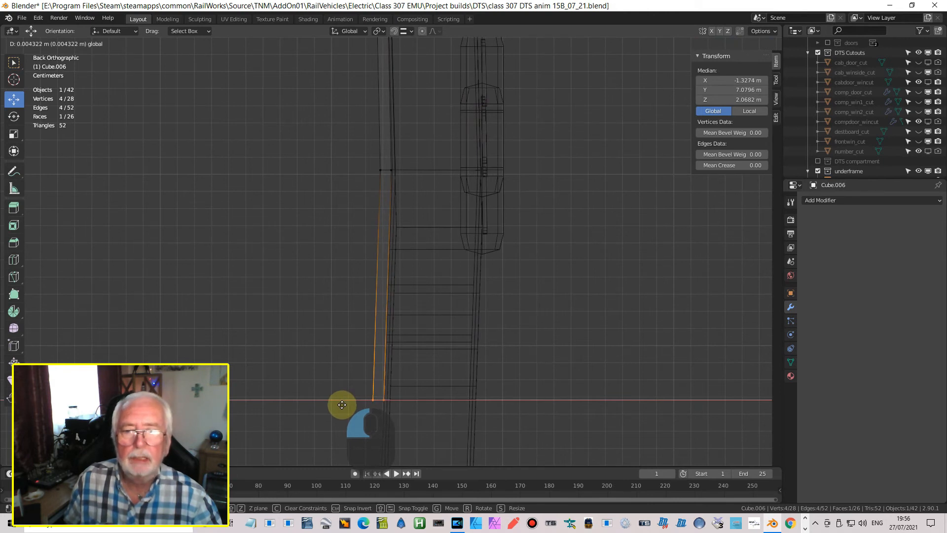
left_click_drag(342, 405, 341, 400)
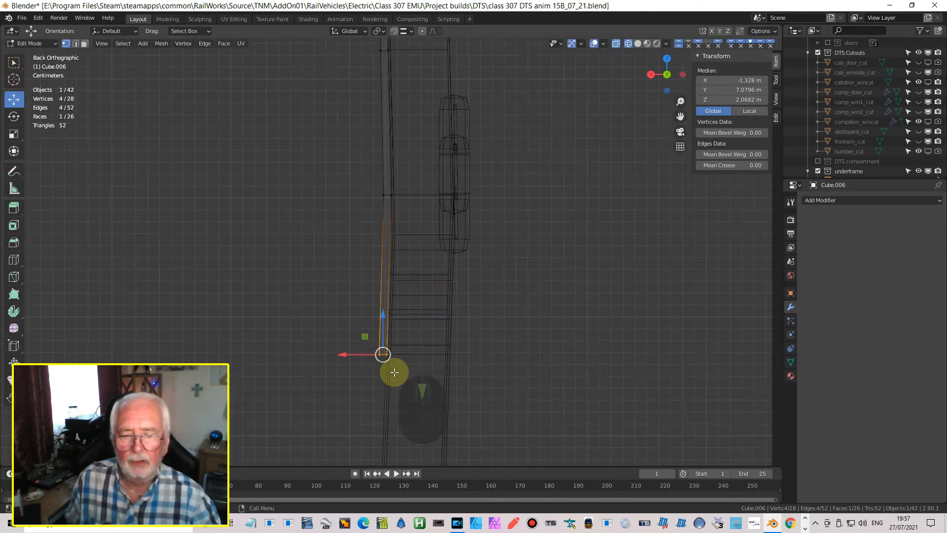
Extrude the strip's lower end down to about Z 1.692 m and shift it to about X -1.314 m against the bodyside.
middle_click_drag(410, 398, 458, 128, "shift")
scroll(464, 148, "down", 3)
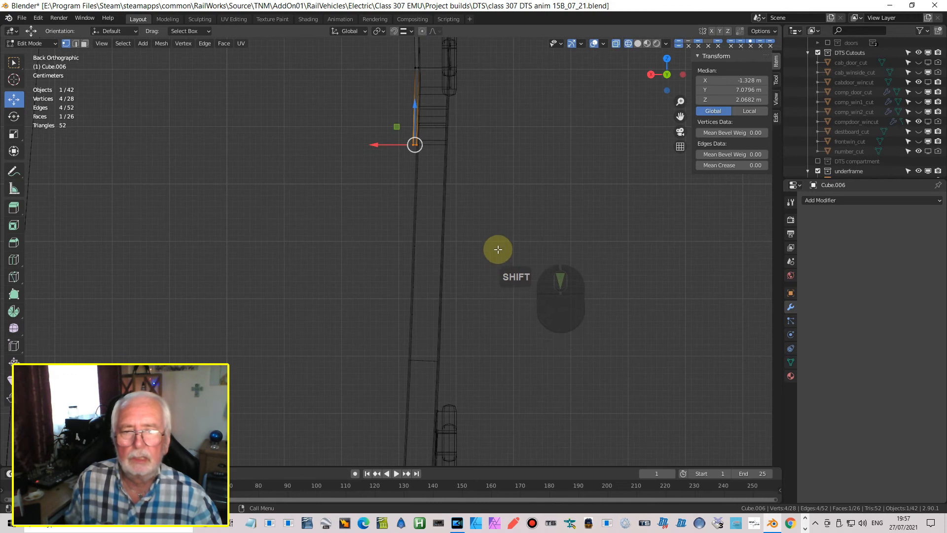
key("e")
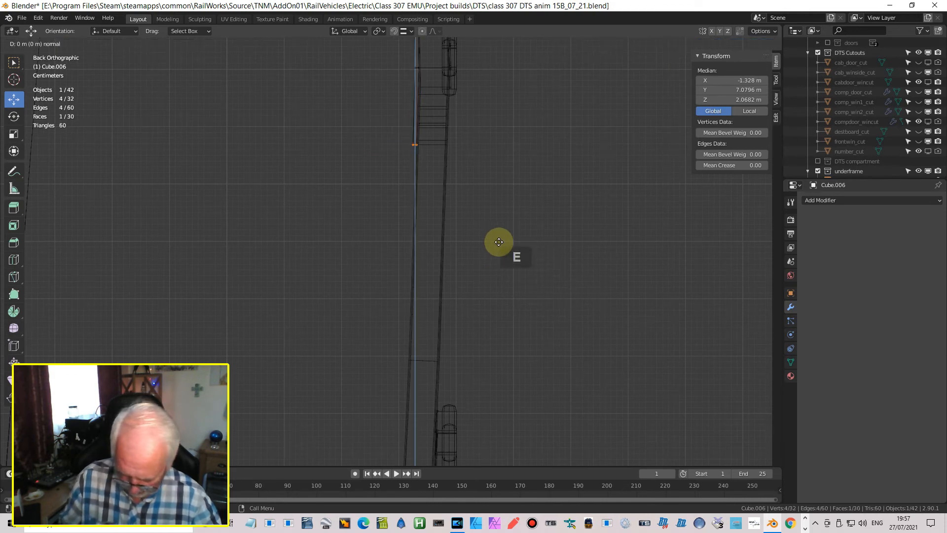
key("z")
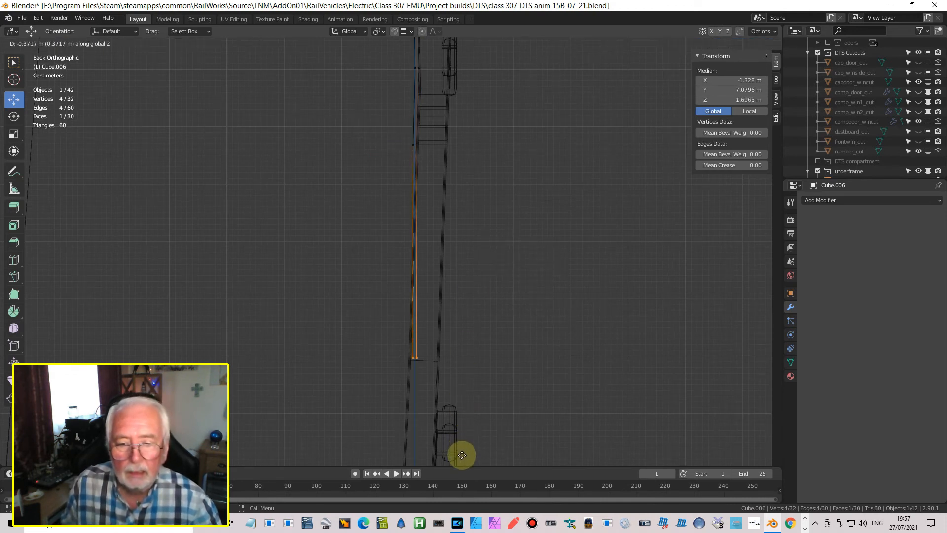
left_click(461, 457)
mouse_move(383, 361)
left_mouse_down()
mouse_move(372, 357)
mouse_move(373, 366)
left_mouse_up()
scroll(433, 369, "up", 4)
middle_click_drag(464, 394, 413, 149, "shift")
scroll(342, 228, "up", 1)
scroll(342, 227, "up", 3)
middle_click_drag(342, 227, 347, 323, "shift")
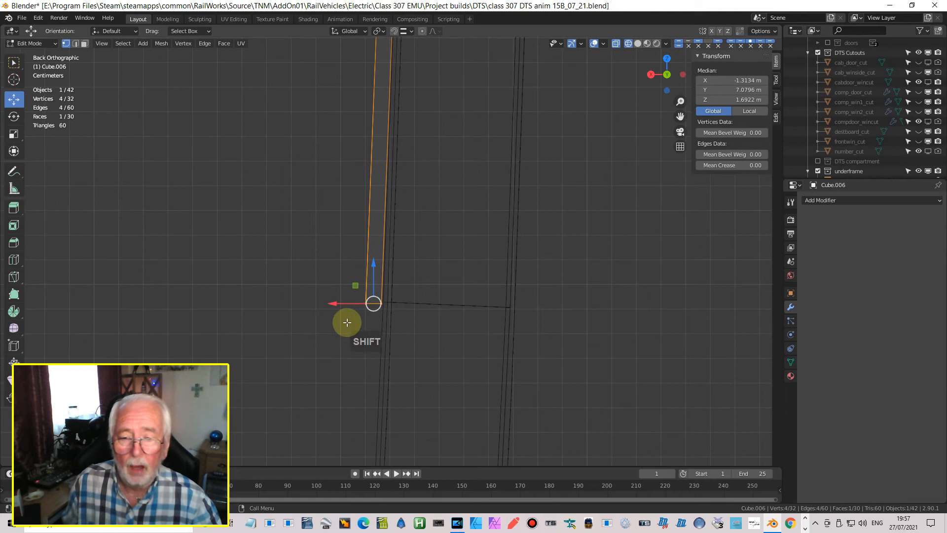
left_click(334, 305)
left_click_drag(334, 305, 339, 298)
scroll(345, 292, "down", 4)
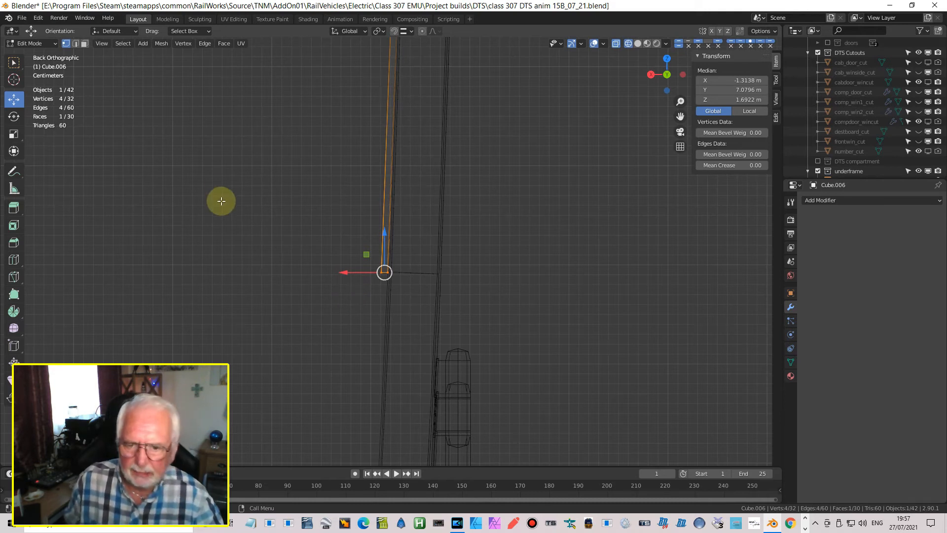
Extrude the strip's last segment down to the bodyside's lower edge at about Z 1.292 m and align it at about X -1.295 m.
scroll(390, 344, "down", 4)
middle_click_drag(418, 385, 460, 297, "shift")
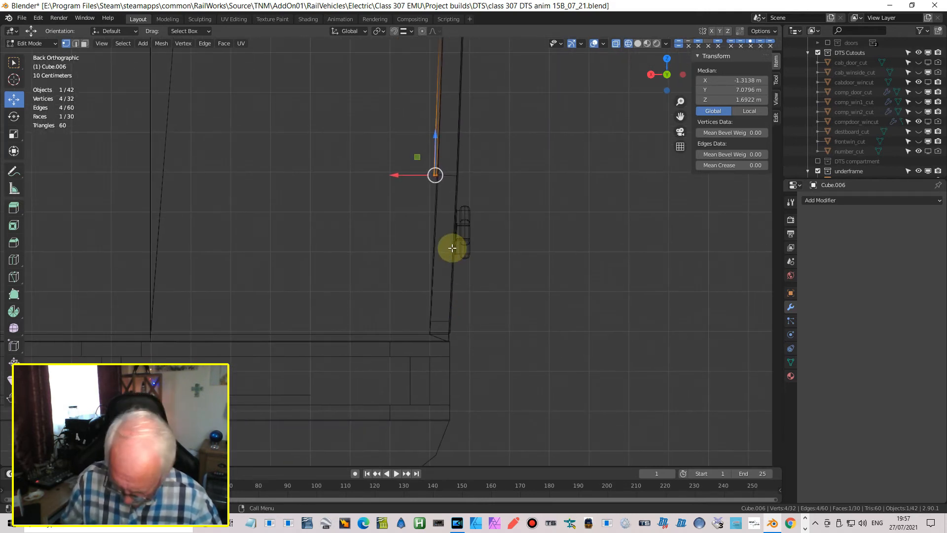
key("e")
key("z")
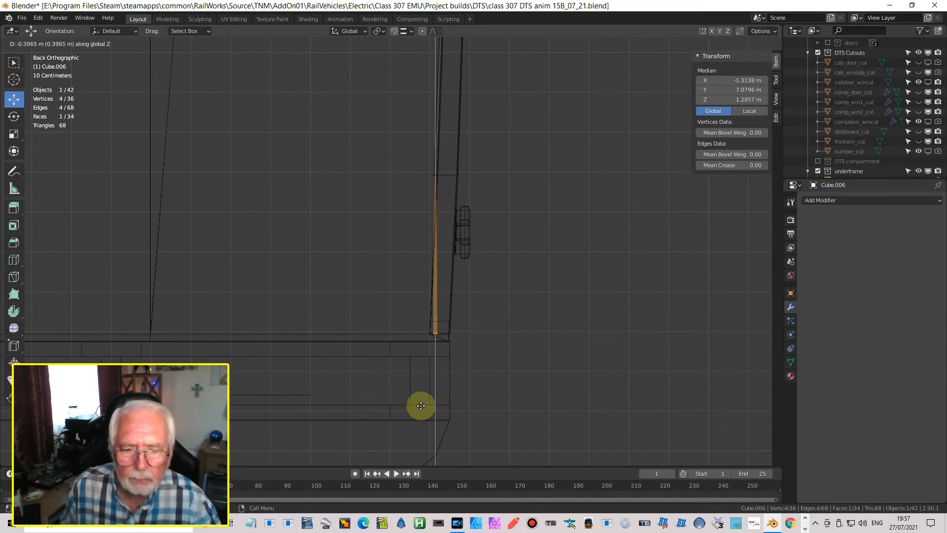
left_click(420, 406)
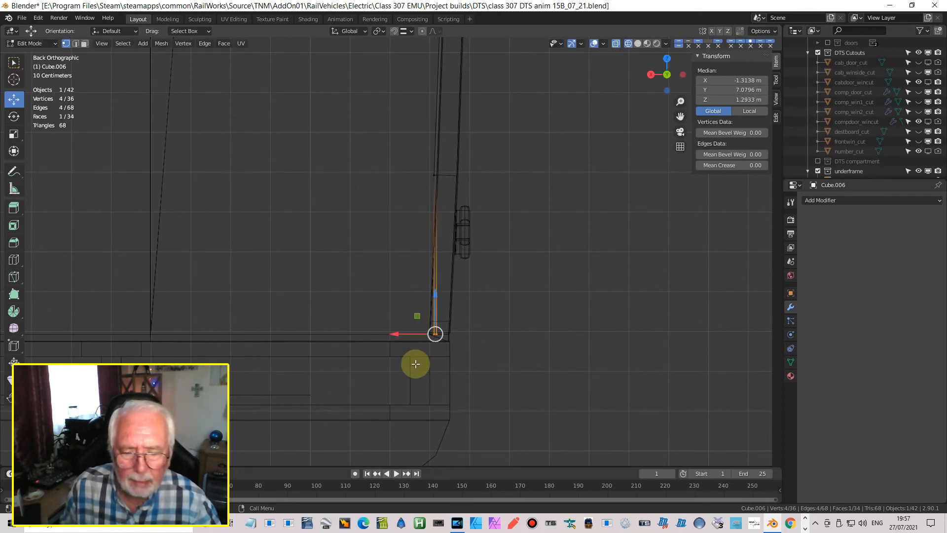
scroll(417, 364, "up", 3)
middle_click_drag(446, 398, 333, 144, "shift")
scroll(359, 209, "up", 5)
left_click_drag(361, 204, 307, 213)
left_click_drag(349, 166, 348, 171)
Show the model in Material Preview shading and inspect the reshaped strip along the brown panel from its foot to the mitred corner.
middle_click_drag(359, 180, 473, 237)
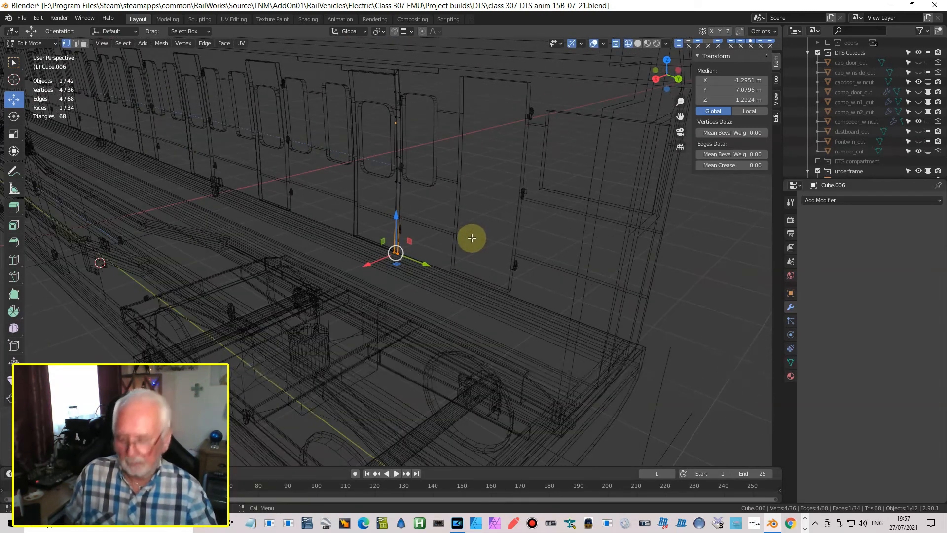
left_click(649, 44)
scroll(461, 78, "up", 4)
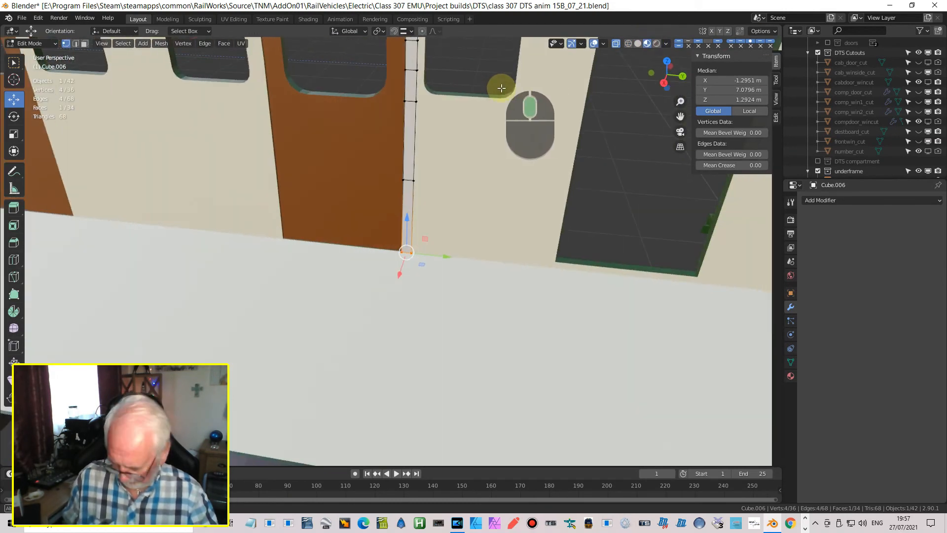
middle_click_drag(477, 182, 434, 324, "shift")
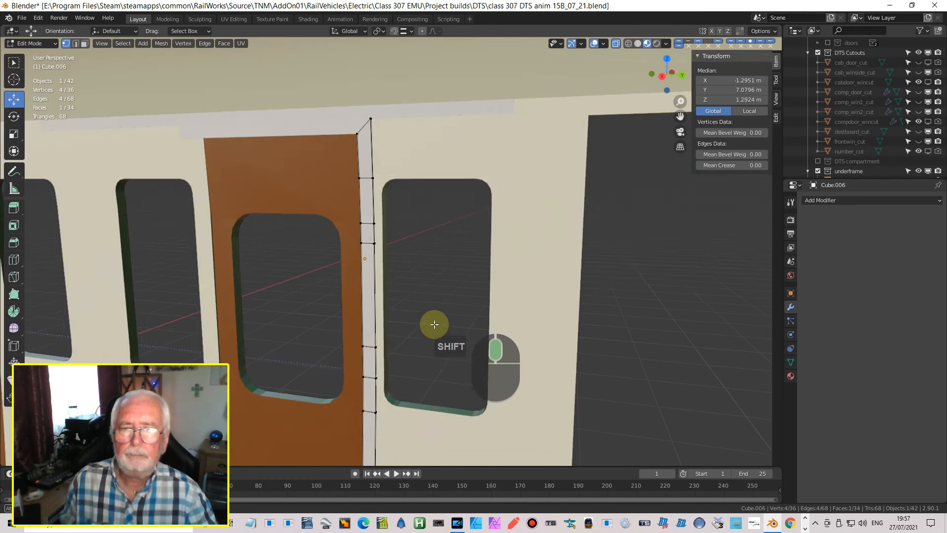
scroll(402, 179, "up", 3)
middle_click_drag(400, 159, 461, 274, "shift")
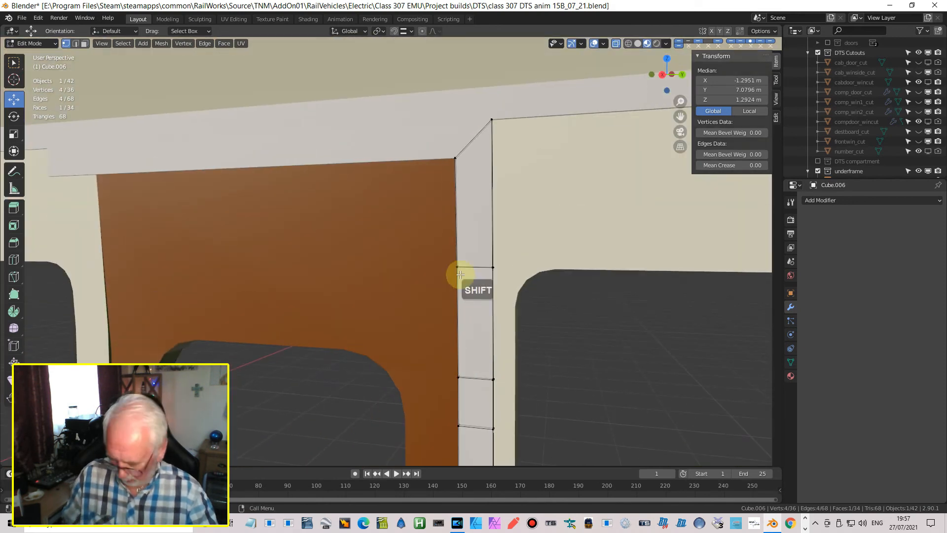
Duplicate the vertical strip in Object Mode and move the copy along Y to about 6.387 m at the panel's opposite side.
key("Tab")
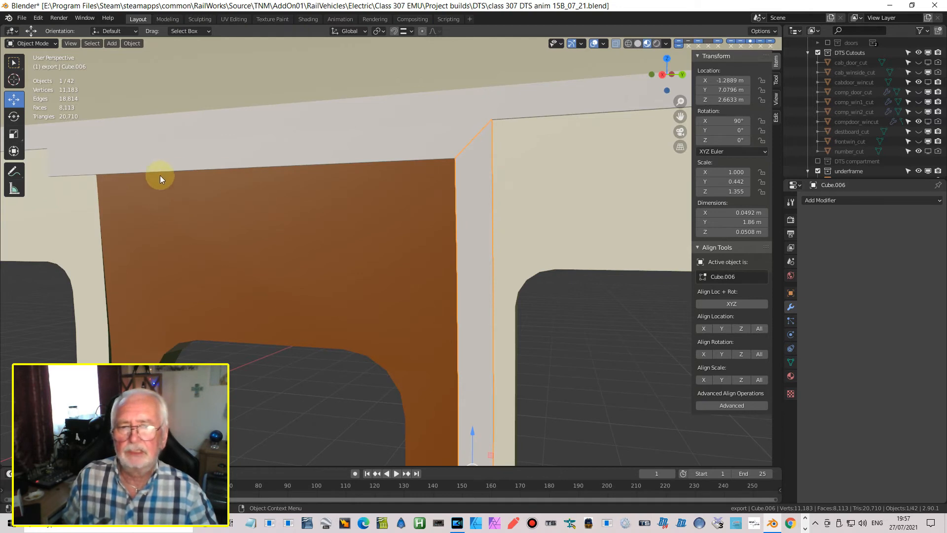
left_click(112, 161)
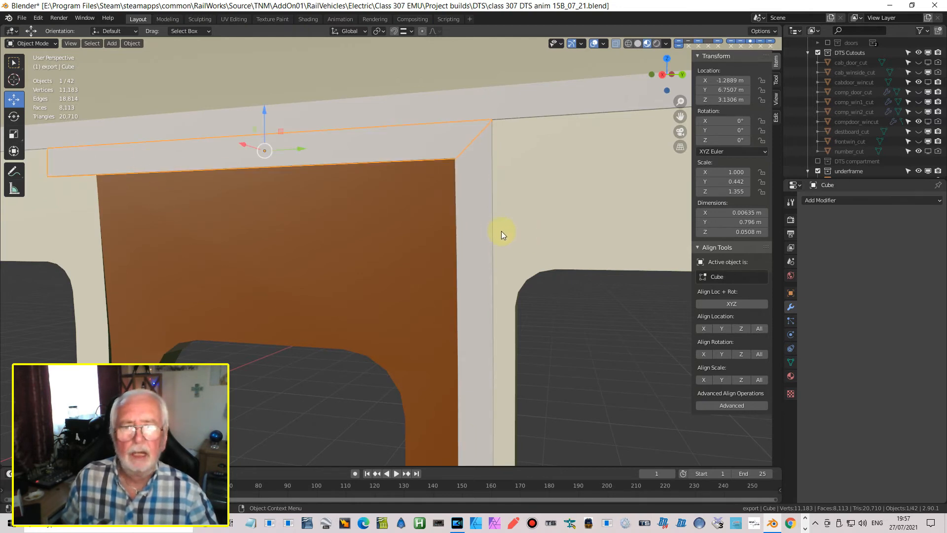
left_click(488, 233)
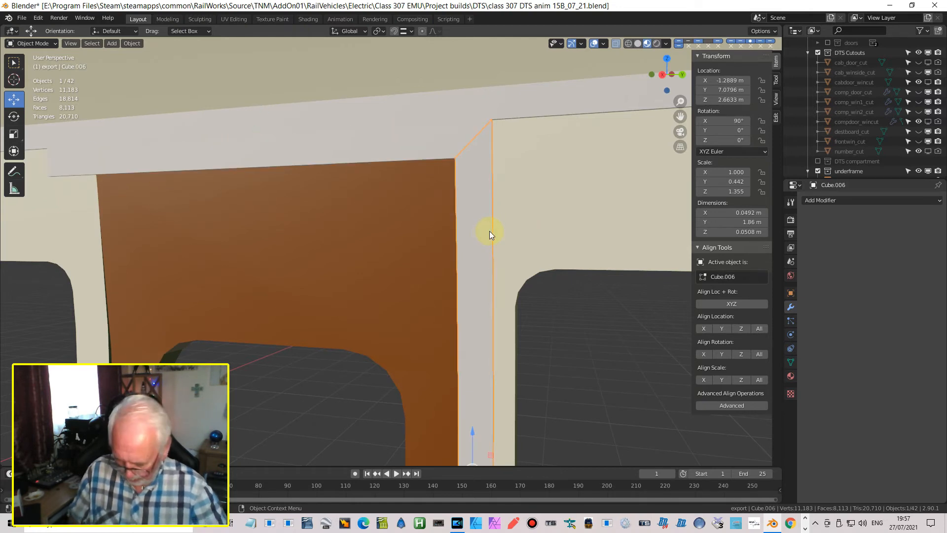
key("shift+d")
key("Return")
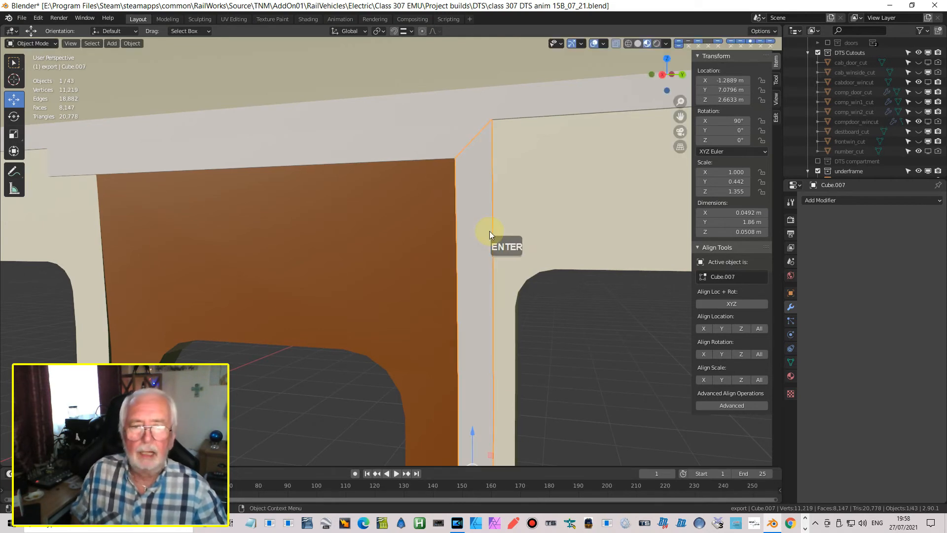
scroll(507, 261, "down", 3)
left_click_drag(468, 342, 323, 316)
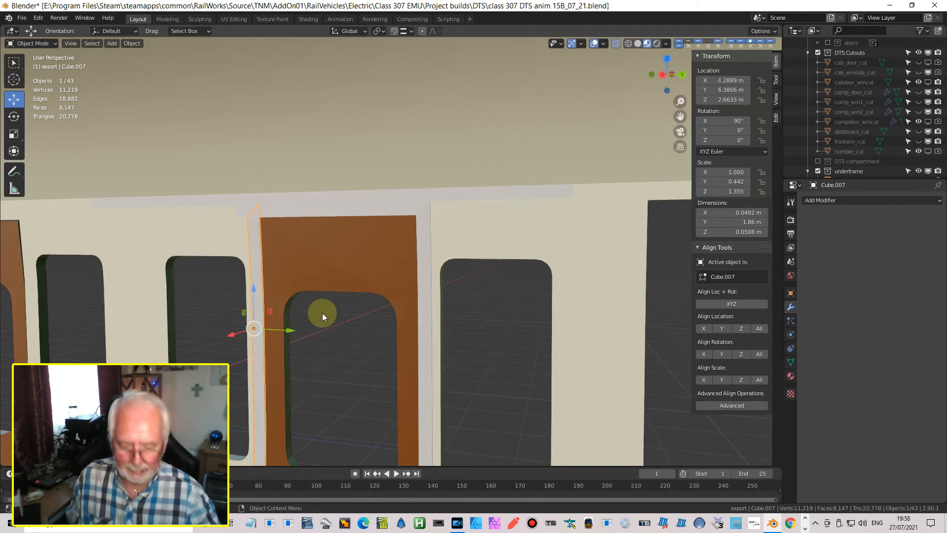
In the right orthographic view, move the duplicated strip along Y to about 6.3871 m to meet the brown panel's edge.
key("KP_3")
scroll(344, 212, "up", 5)
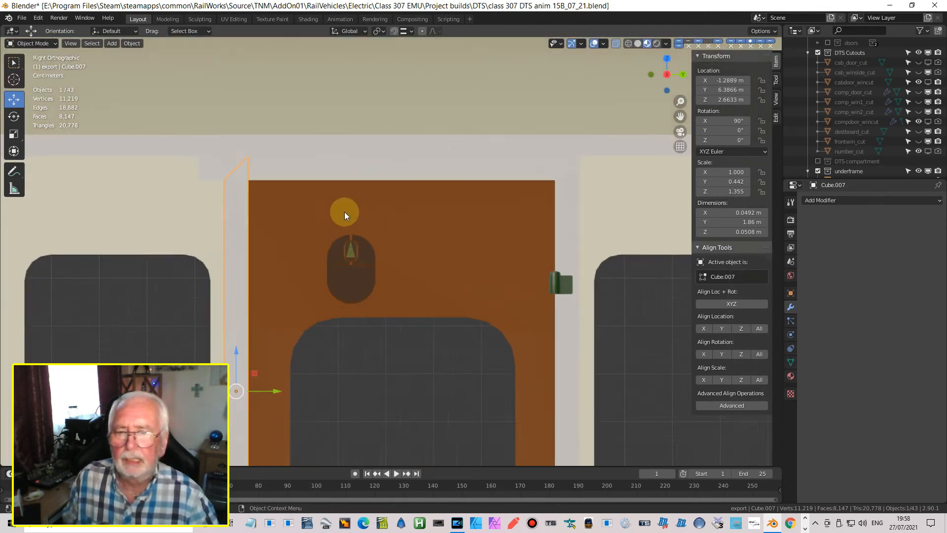
middle_click_drag(212, 188, 408, 329, "shift")
middle_click_drag(416, 309, 447, 236, "shift")
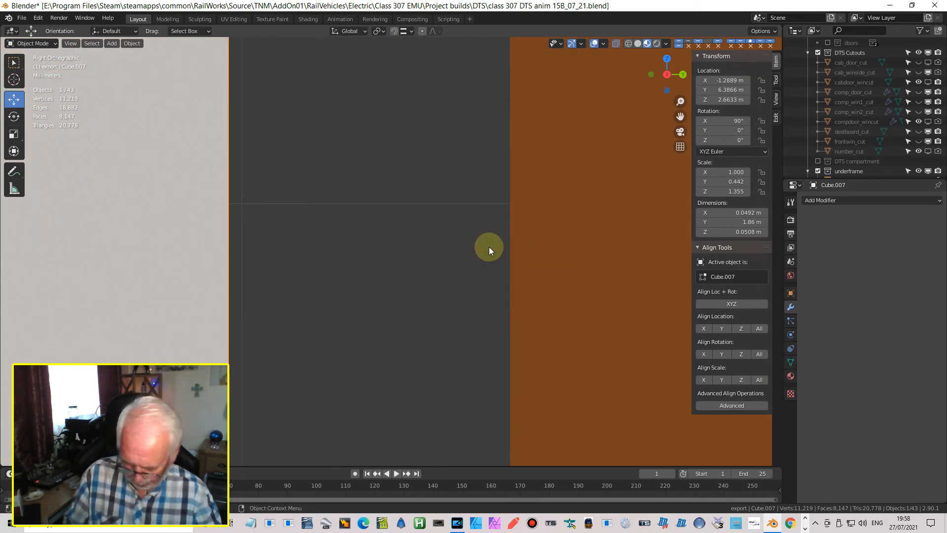
key("g")
key("y")
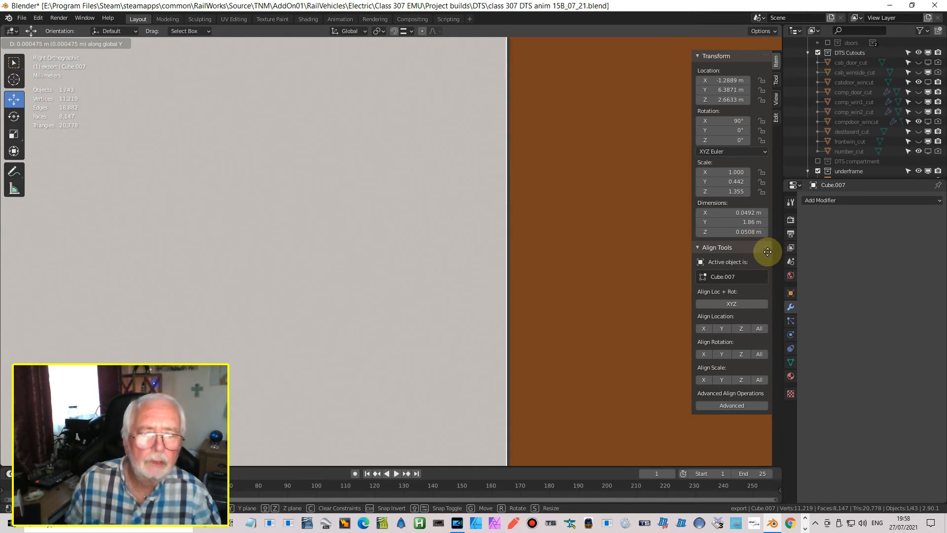
left_click(768, 252)
scroll(392, 147, "down", 3)
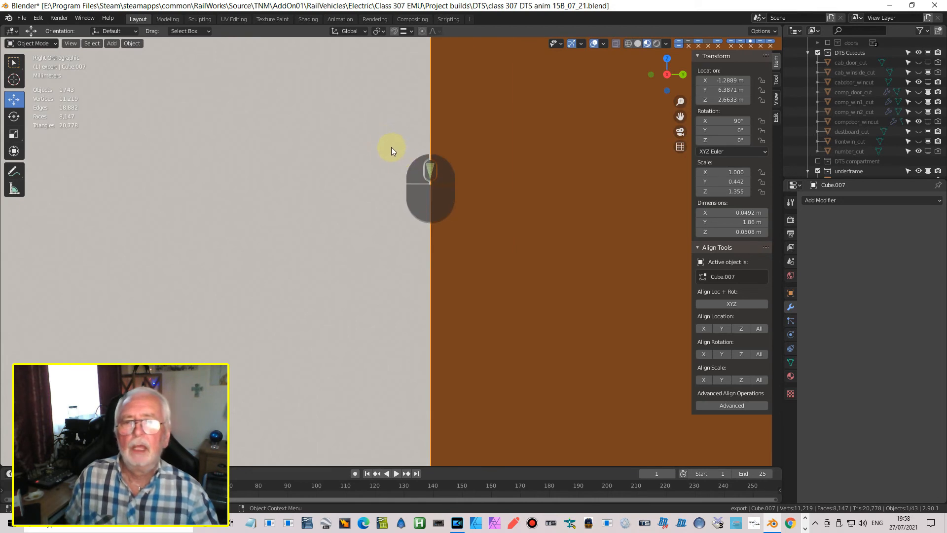
Edit the duplicated strip and lower the vertices of its panel-side top corner to about Z 3.105 m, level with the panel's top.
scroll(389, 147, "down", 4)
middle_click_drag(376, 143, 398, 121, "shift")
scroll(421, 156, "up", 3)
middle_click_drag(421, 157, 414, 260, "shift")
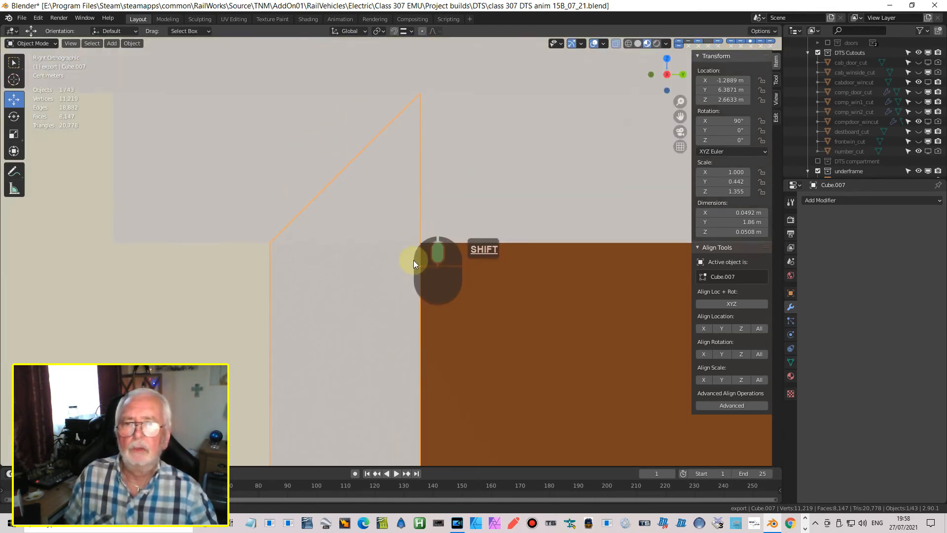
key("Tab")
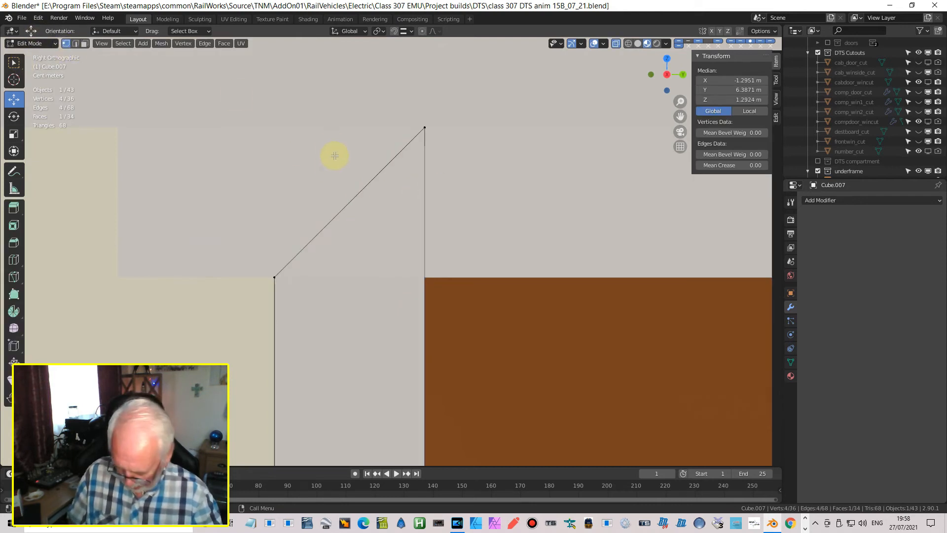
key("alt+a")
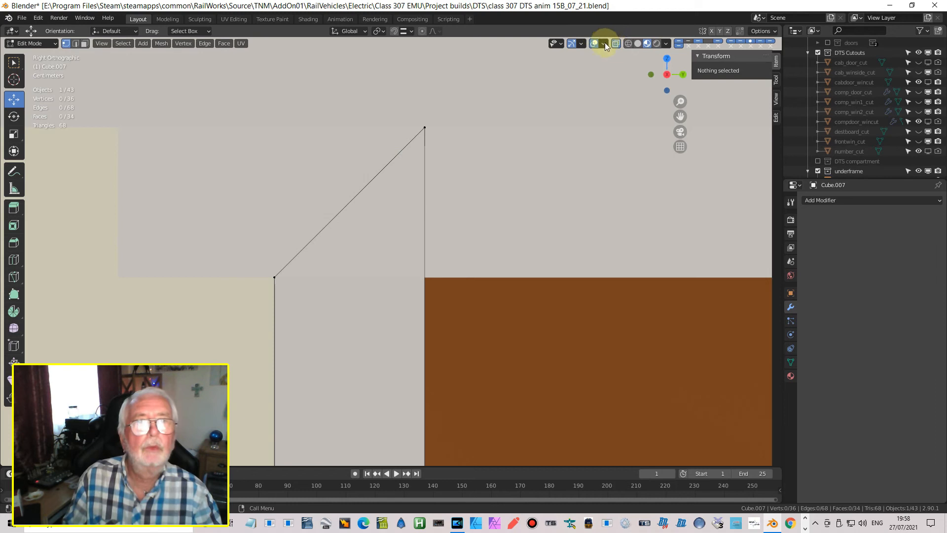
left_click_drag(396, 96, 442, 134)
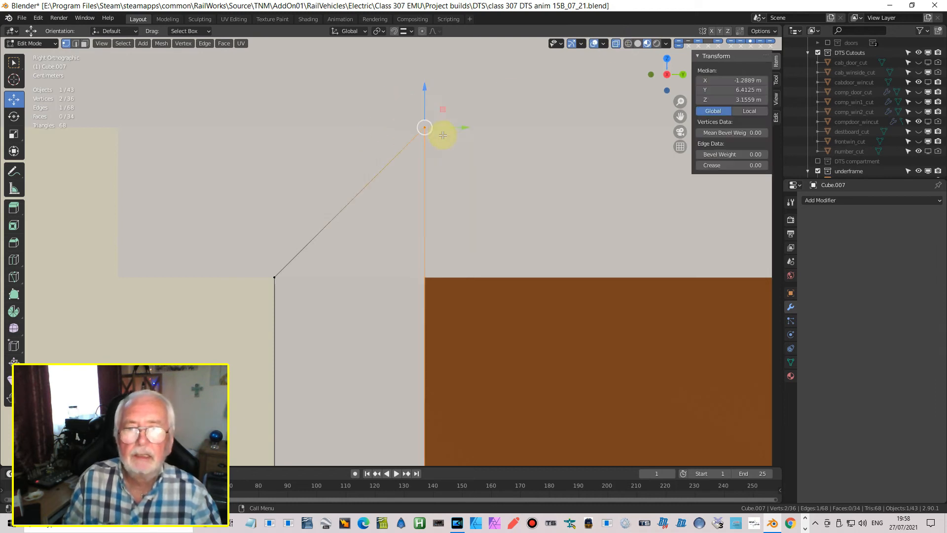
left_click_drag(424, 80, 444, 240)
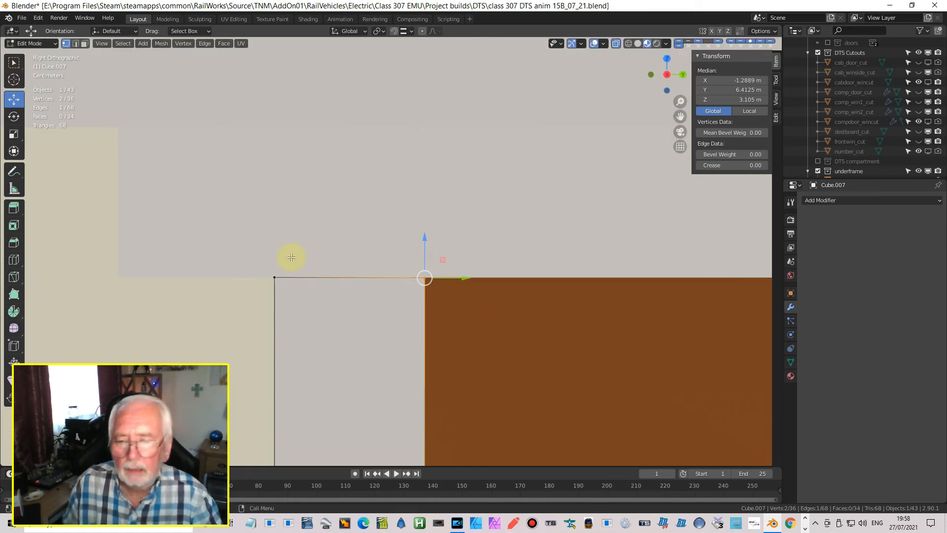
Raise the duplicated strip's outer top corner to about Z 3.156 m to reverse the mitre, fine-tuning it against the top strip in wireframe.
key("alt+a")
key("b")
left_click_drag(253, 238, 304, 294)
left_click_drag(275, 232, 298, 81)
left_click(628, 44)
scroll(276, 98, "up", 3)
middle_click_drag(296, 101, 427, 229, "shift")
scroll(254, 190, "up", 5)
middle_click_drag(267, 142, 372, 281, "shift")
left_click_drag(315, 129, 319, 136)
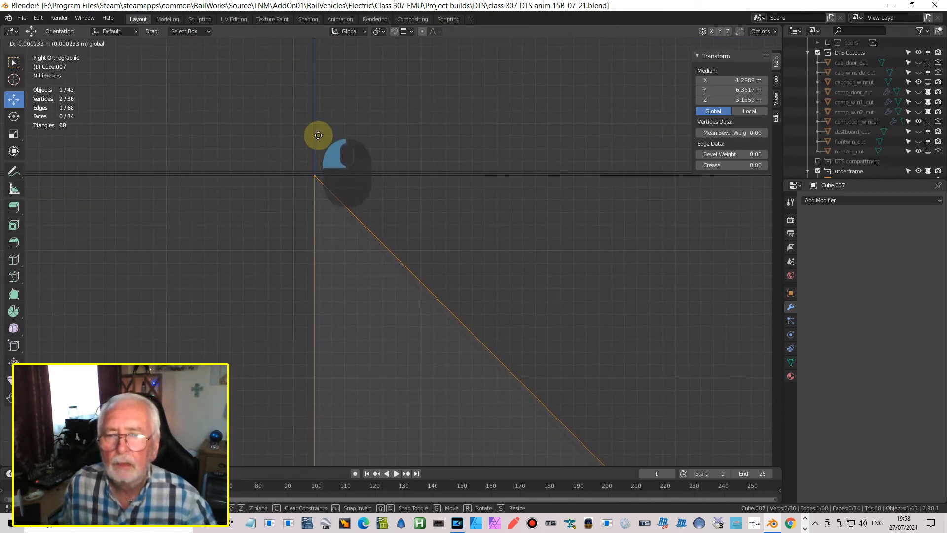
Fine-tune the duplicated strip's outer top corner to about Z 3.156 m and finish editing the strip.
left_click_drag(319, 134, 318, 135)
scroll(325, 148, "down", 8)
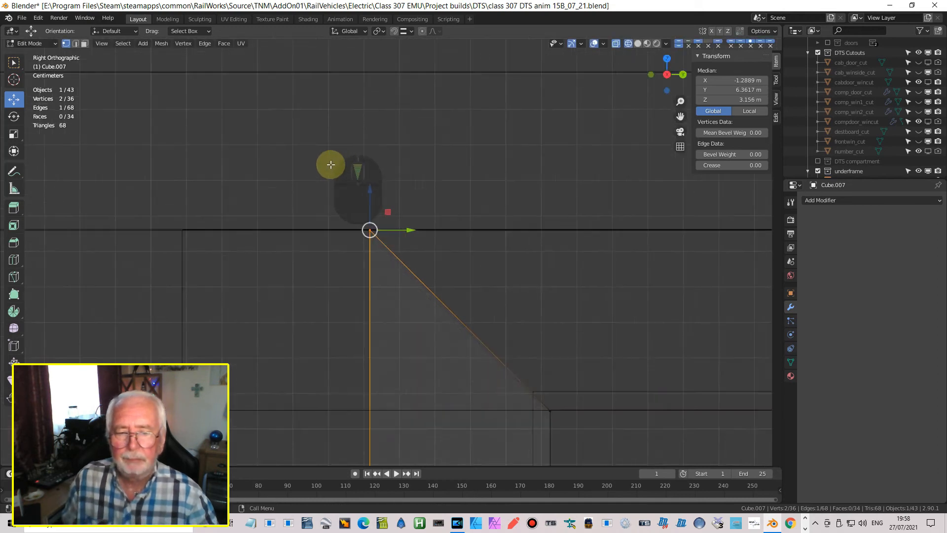
key("Tab")
Edit the top strip and move its near end's four vertices along Y to about 6.3618 m, flush with the duplicated strip's outer edge.
scroll(483, 351, "down", 3)
left_click(365, 280)
scroll(381, 285, "up", 5)
key("Tab")
scroll(295, 287, "up", 3)
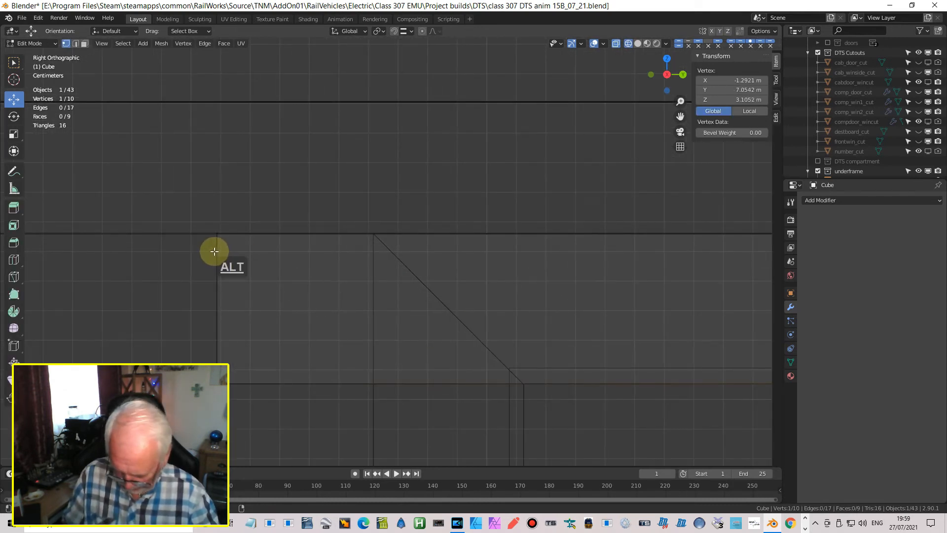
key("alt+a")
key("b")
left_click_drag(191, 206, 255, 449)
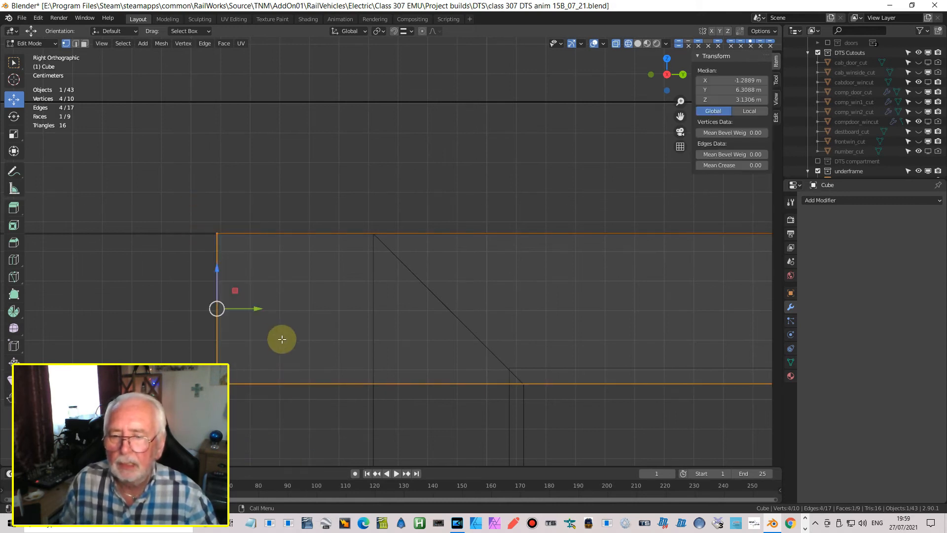
left_click_drag(258, 309, 422, 316)
Add a loop cut across the top strip and slide it to about Y 6.4127 m, in line with the duplicated strip's inner mitre corner.
scroll(449, 321, "down", 6)
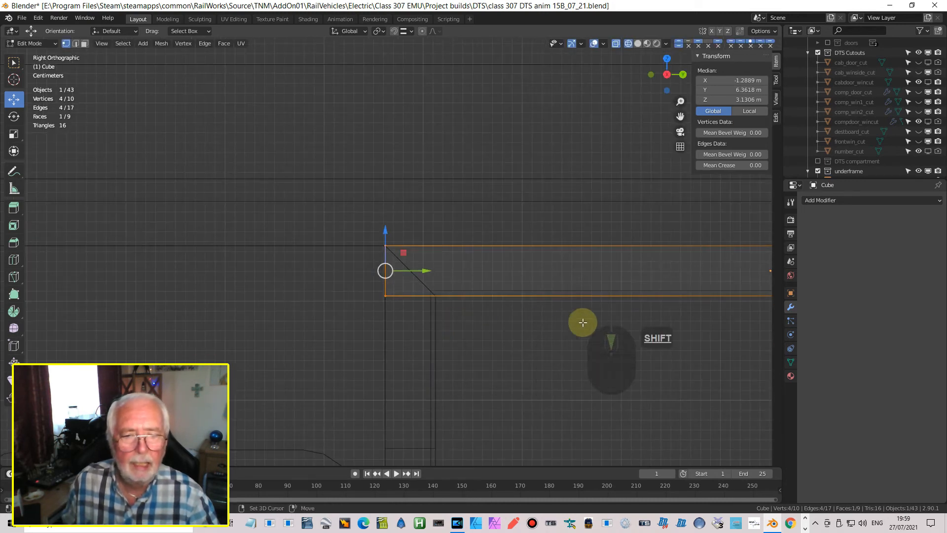
middle_click_drag(582, 323, 399, 317, "shift")
key("ctrl+r")
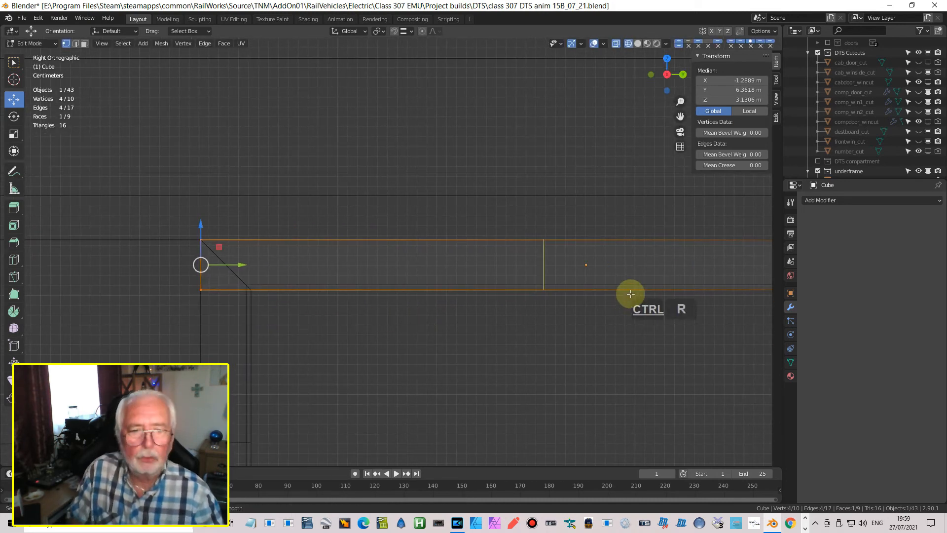
left_click(617, 296)
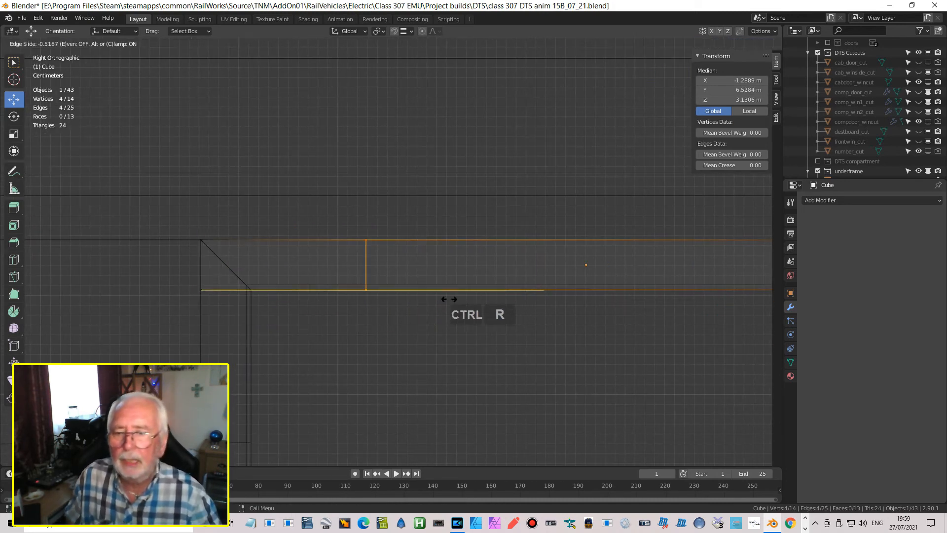
left_click(337, 307)
scroll(286, 297, "up", 5)
middle_click_drag(339, 231, 607, 119, "shift")
scroll(423, 169, "up", 3)
scroll(423, 169, "up", 2)
middle_click_drag(313, 181, 415, 258, "shift")
left_click_drag(327, 127, 324, 130)
Merge the front and rear lower end vertices of the top strip into the loop cut's lower vertices with At Last, forming the mitre.
middle_click_drag(298, 146, 213, 243)
scroll(392, 298, "up", 5)
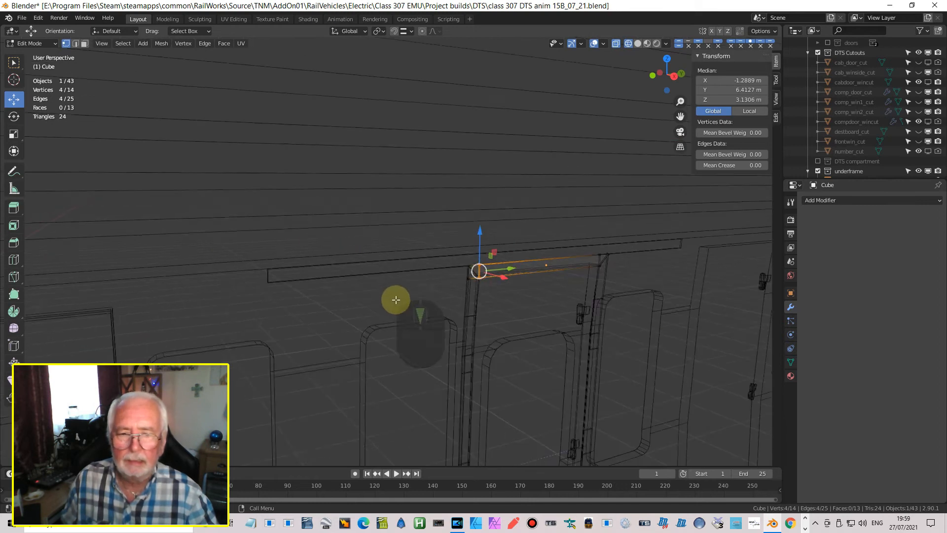
middle_click_drag(490, 290, 447, 295, "shift")
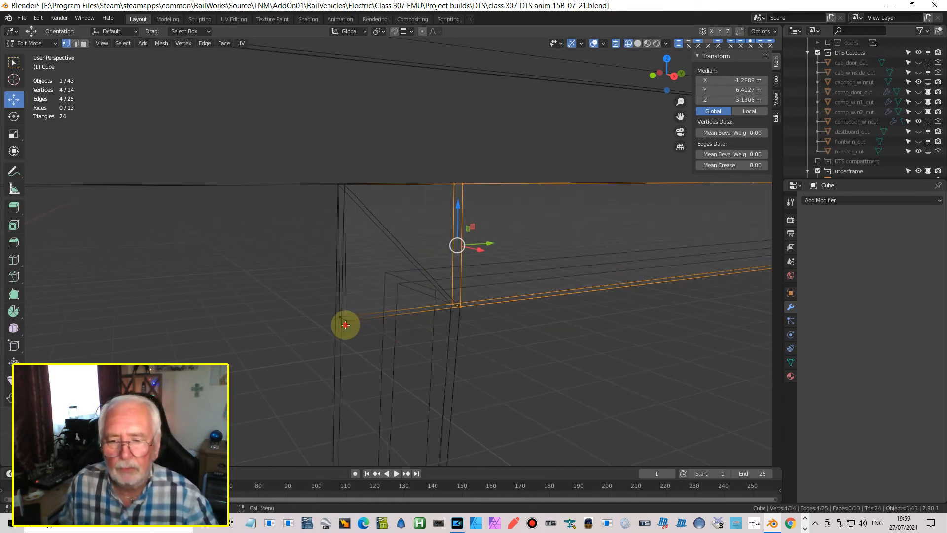
left_click(346, 321)
left_click(468, 307, "shift")
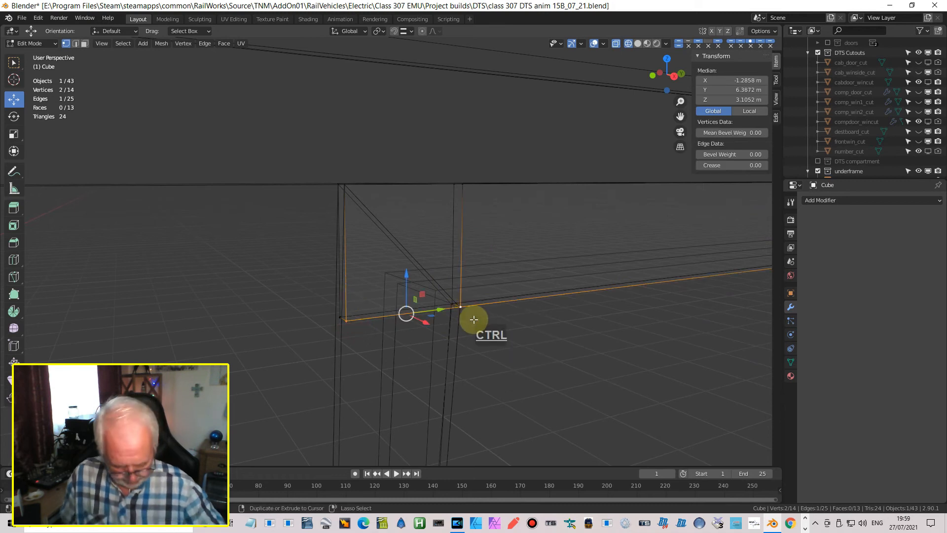
key("m")
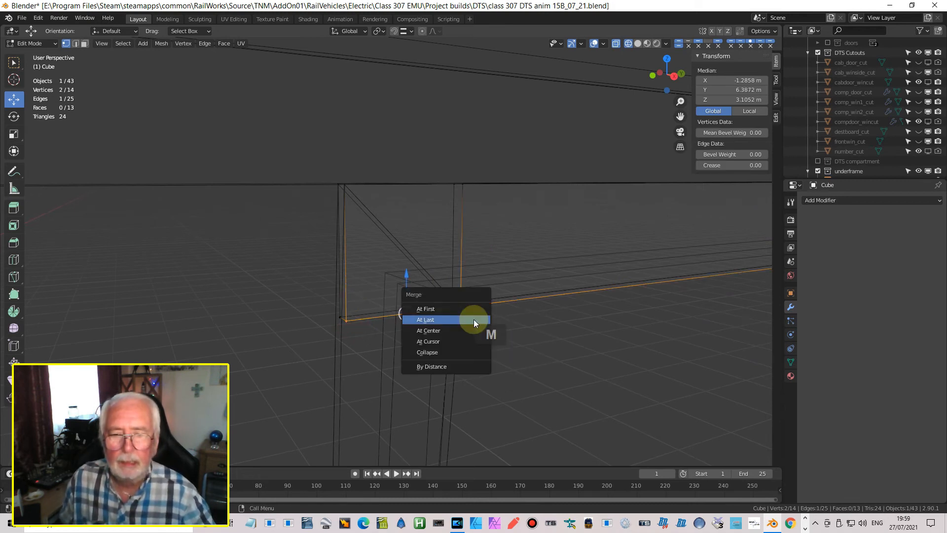
left_click(468, 320)
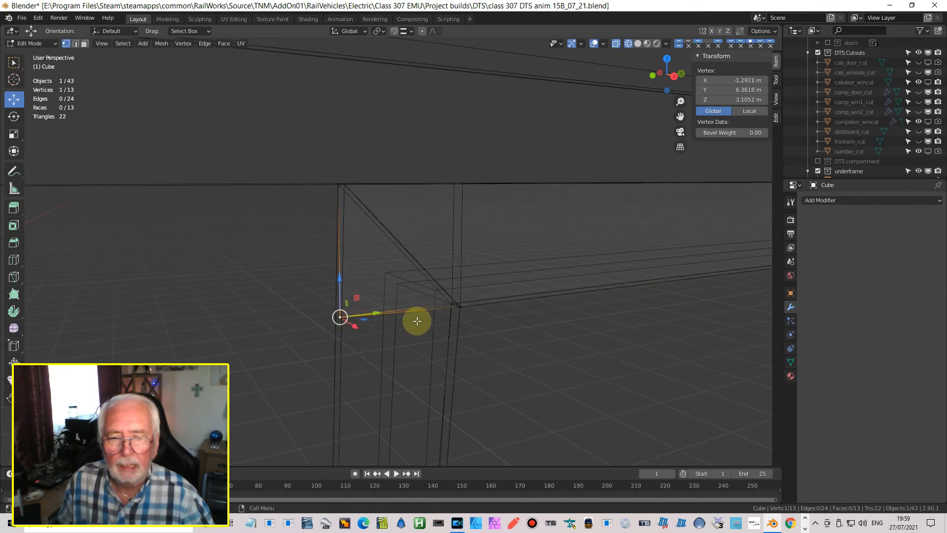
left_click(449, 303, "shift")
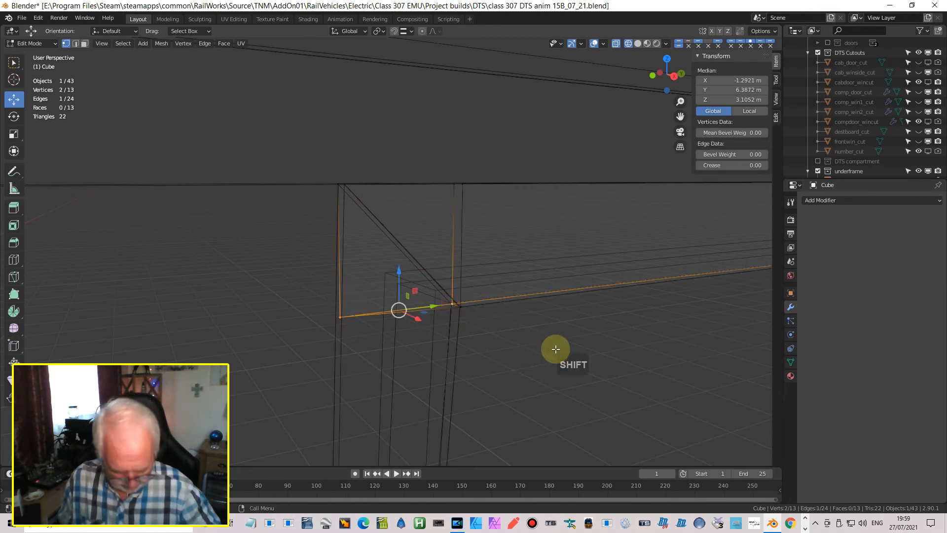
key("m")
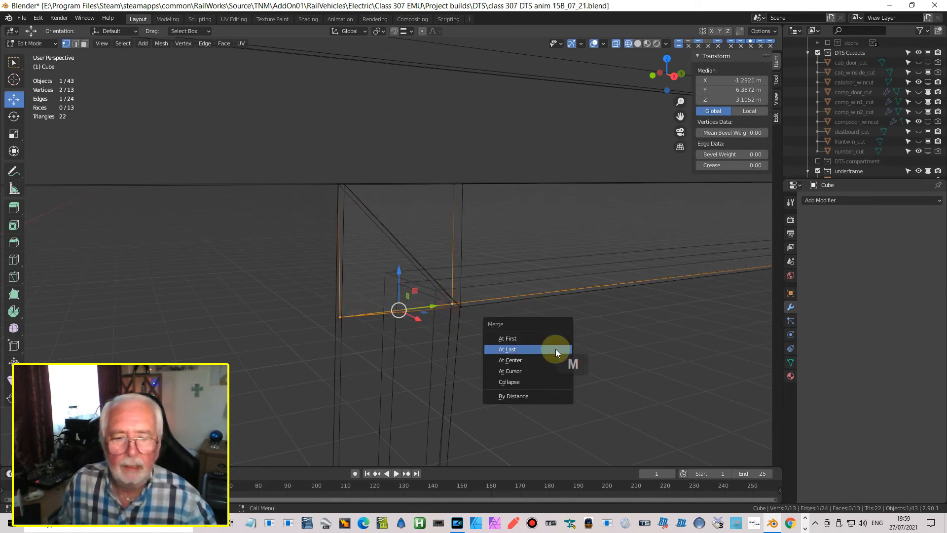
left_click(534, 348)
scroll(530, 341, "down", 5)
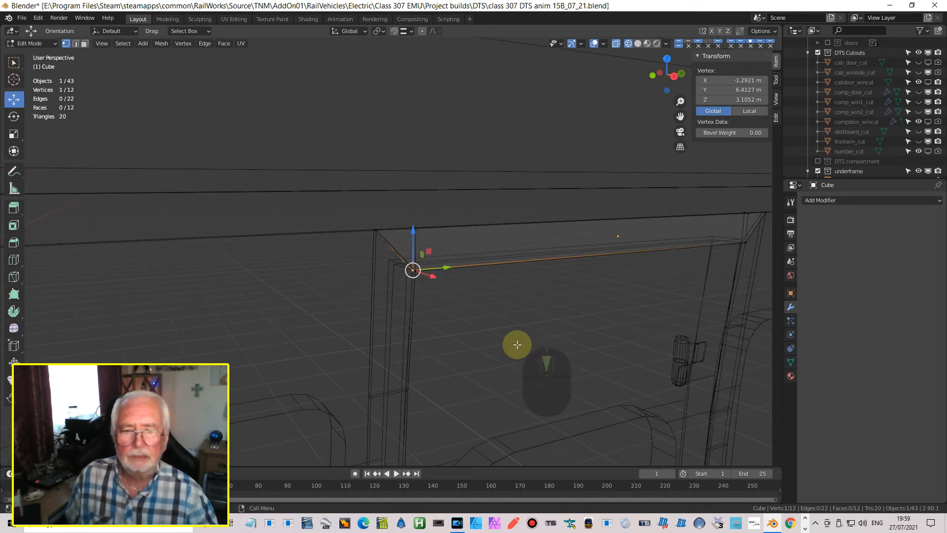
Inspect the mitred corners around the brown panel in Material Preview and Object Mode.
left_click(647, 43)
mouse_move(427, 311)
middle_mouse_down()
mouse_move(358, 292)
mouse_move(398, 283)
middle_mouse_up()
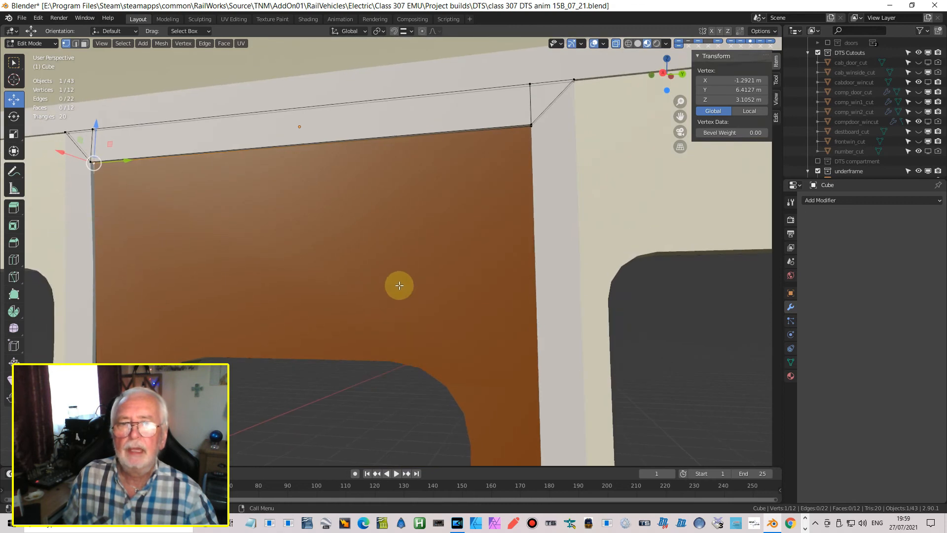
scroll(508, 211, "down", 3)
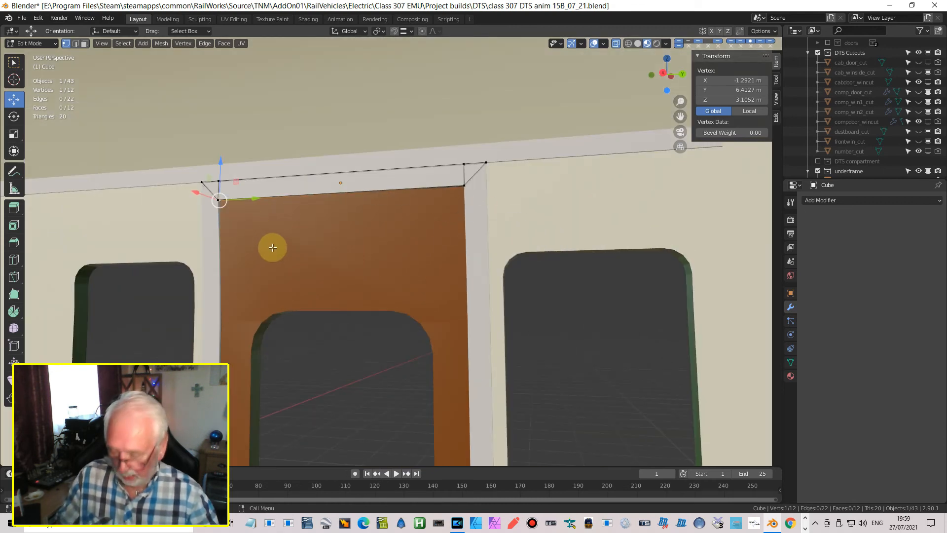
key("Tab")
scroll(479, 309, "down", 2)
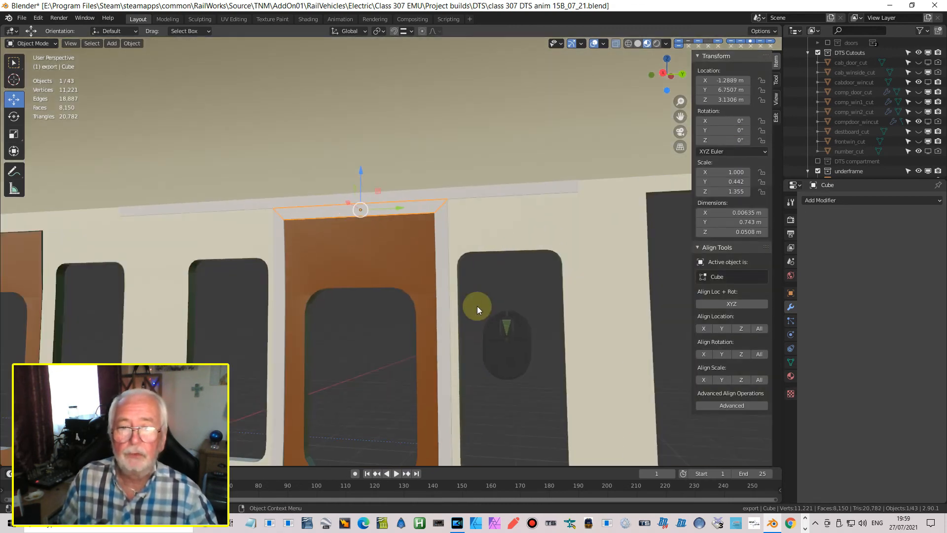
scroll(478, 309, "up", 5)
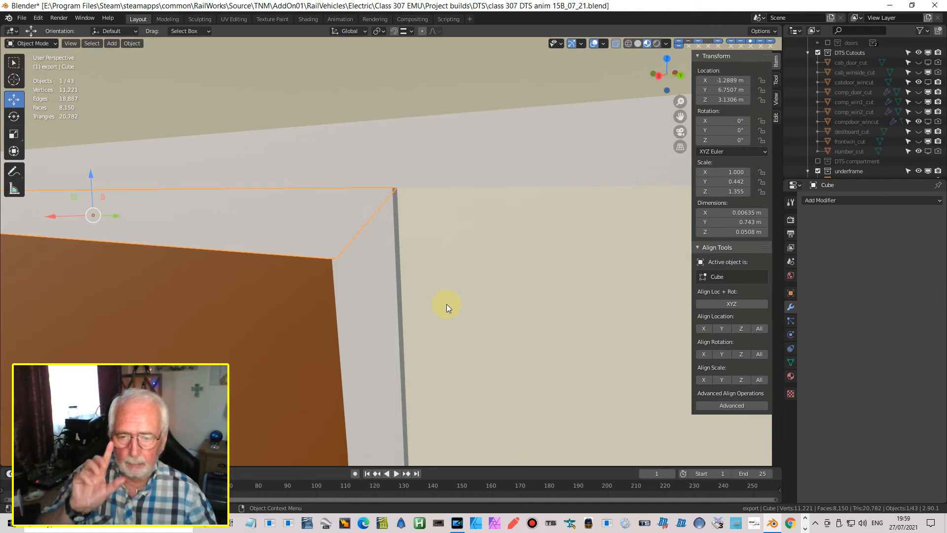
left_click(393, 278)
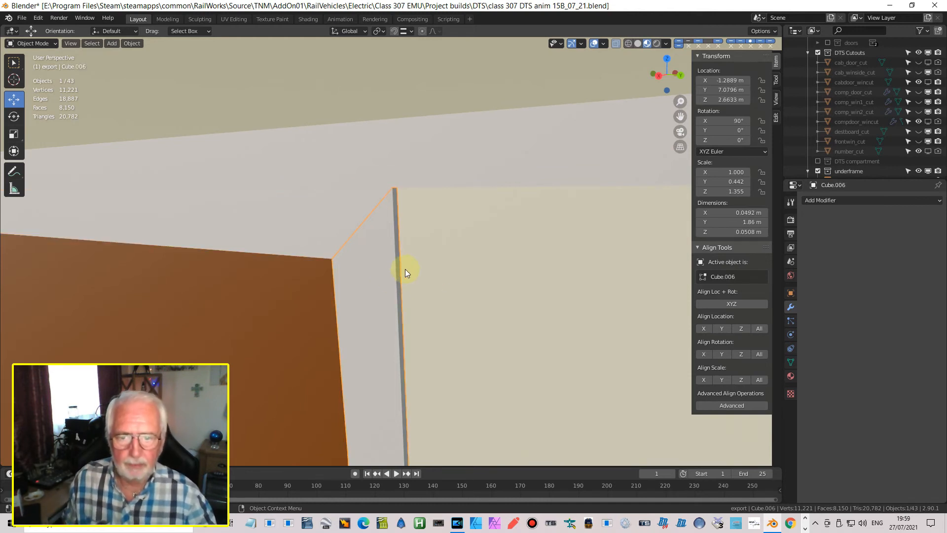
Add a Bevel modifier to the top strip and check its edges at the mitred corner.
left_click(376, 225)
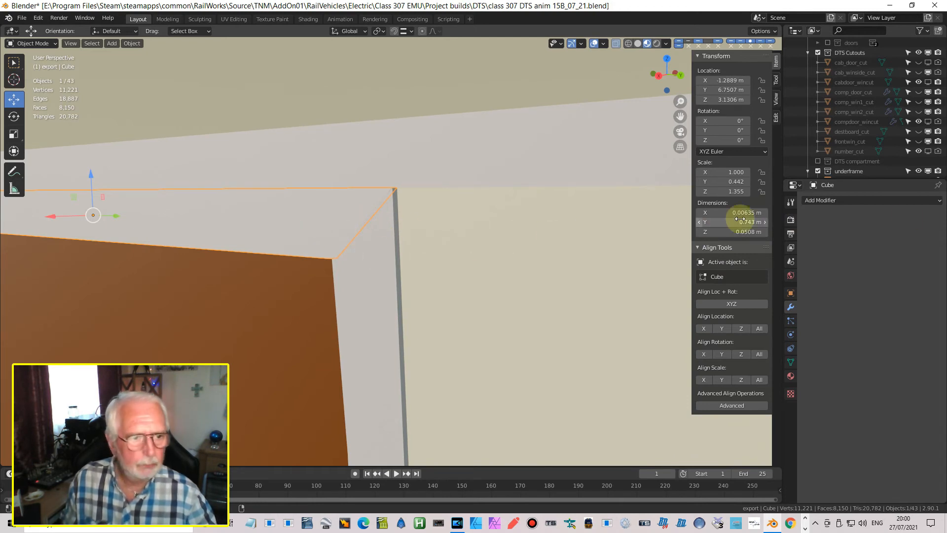
left_click(834, 200)
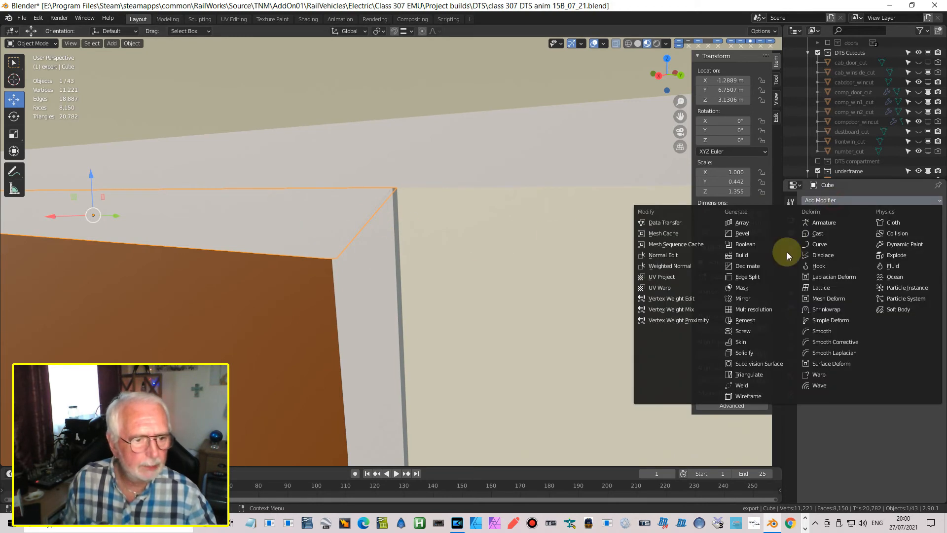
left_click(749, 234)
middle_click_drag(472, 235, 474, 229)
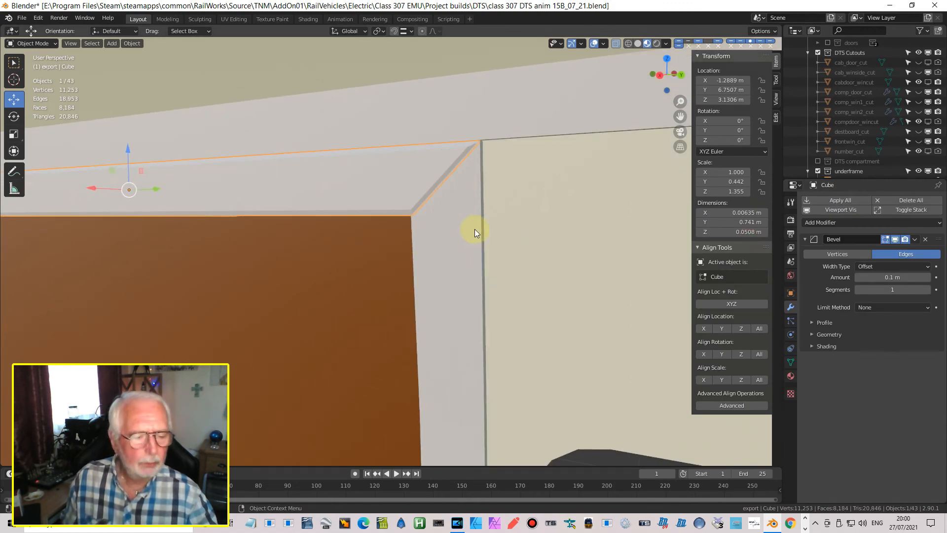
middle_click_drag(362, 200, 428, 304, "shift")
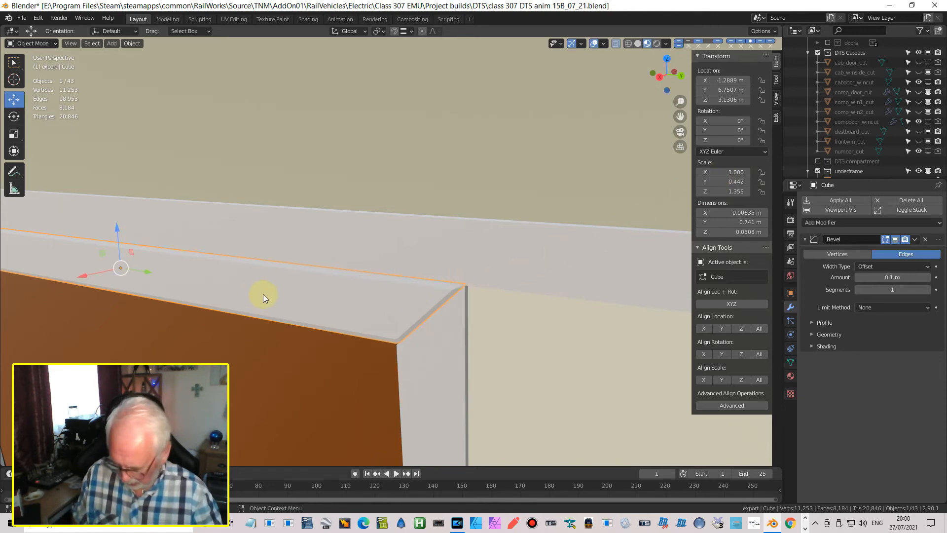
Apply the scale of the top strip and both vertical strips, saving the file along the way.
key("ctrl+a")
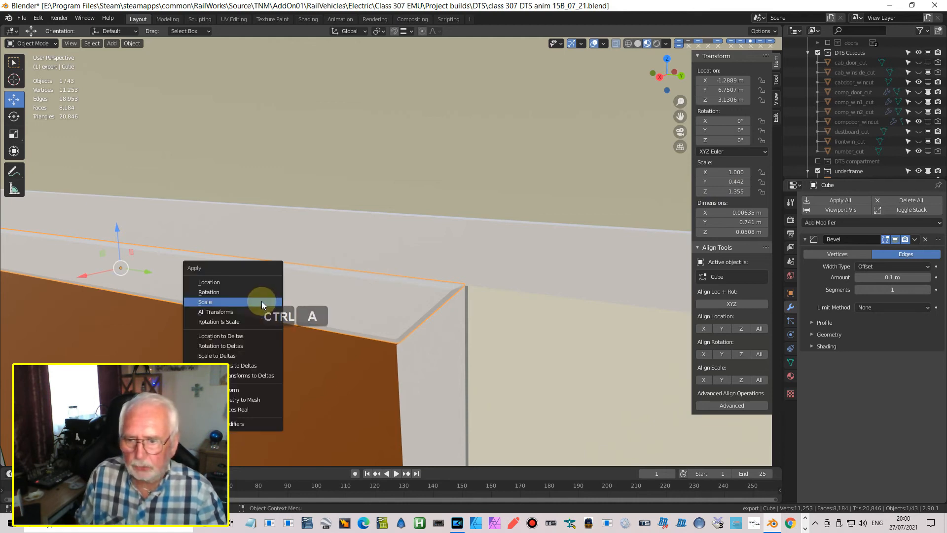
left_click(263, 301)
left_click(428, 349)
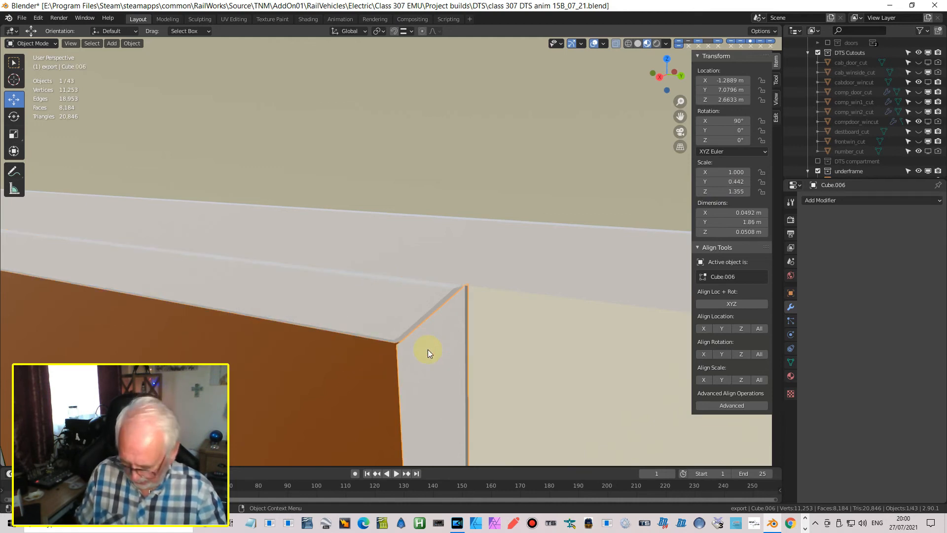
key("ctrl+s")
key("ctrl+a")
left_click(404, 353)
scroll(337, 341, "down", 4)
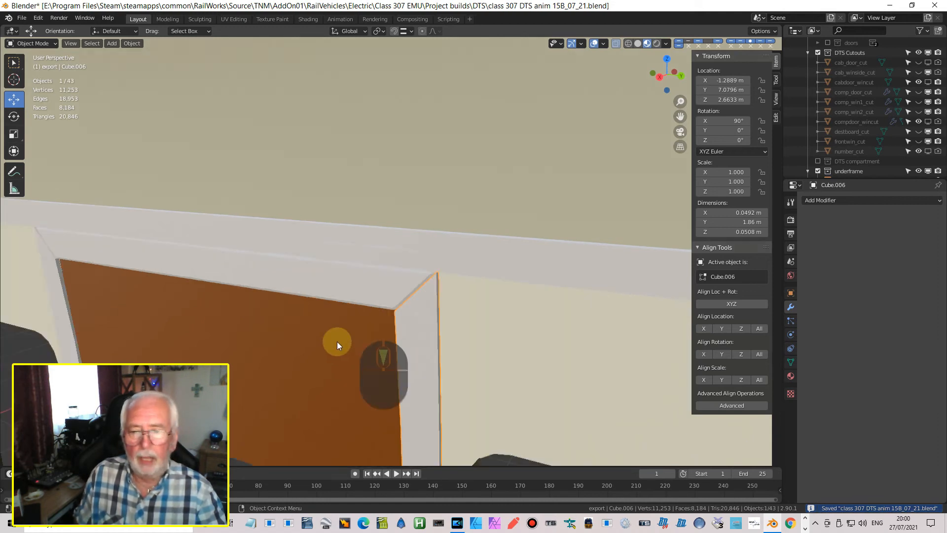
left_click(198, 284)
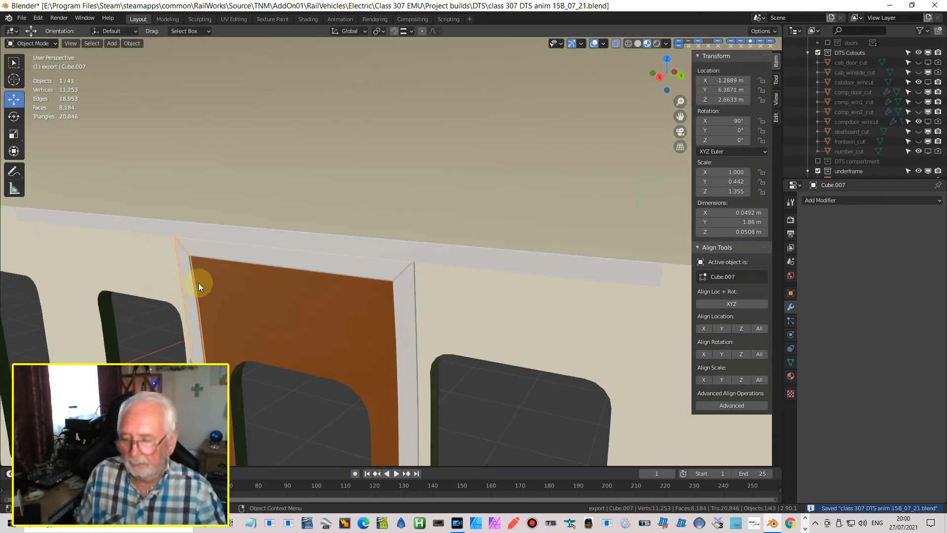
key("ctrl+a")
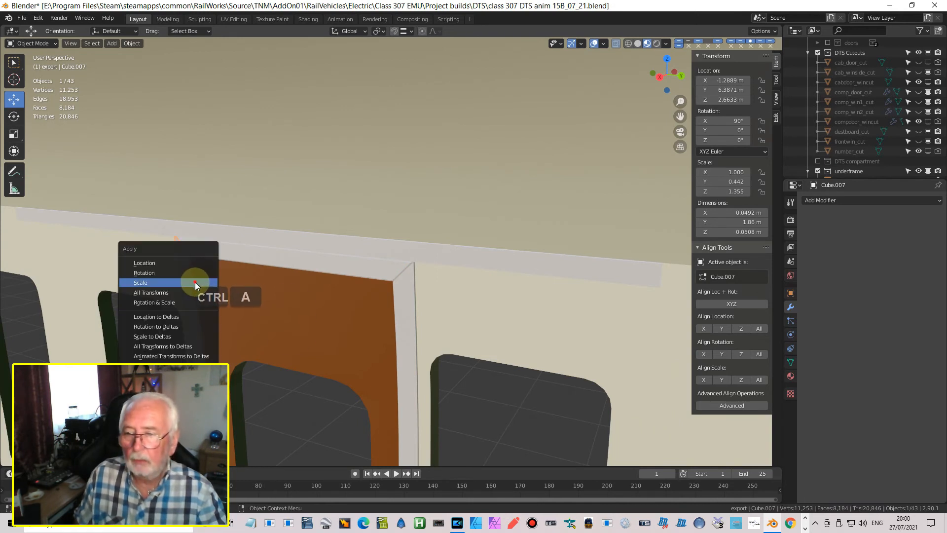
left_click(195, 282)
Set the Limit Method of the top strip's Bevel modifier to Weight.
scroll(467, 255, "up", 9)
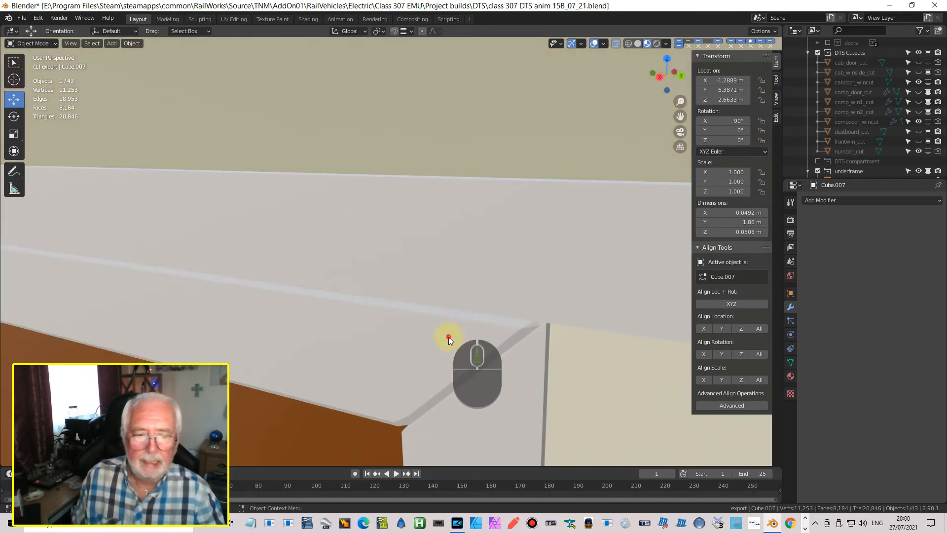
left_click(448, 337)
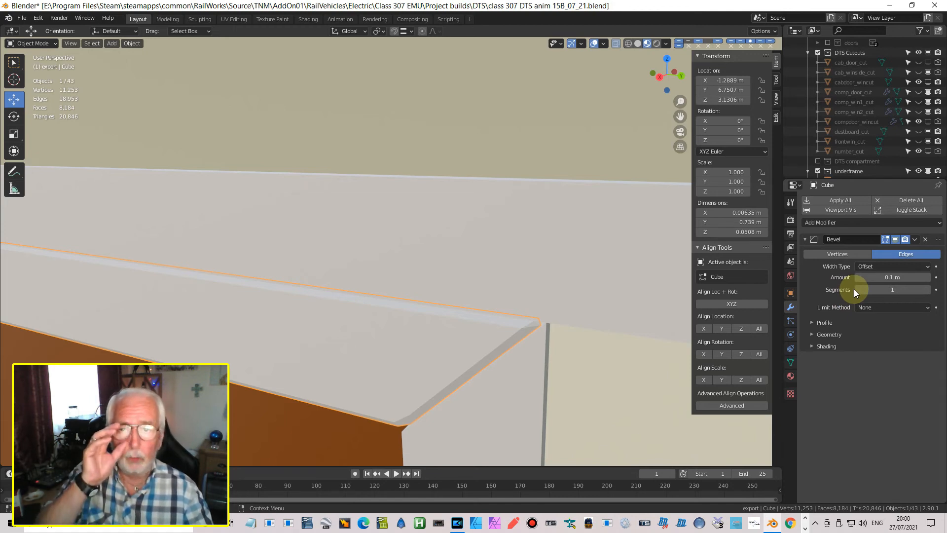
left_click(874, 307)
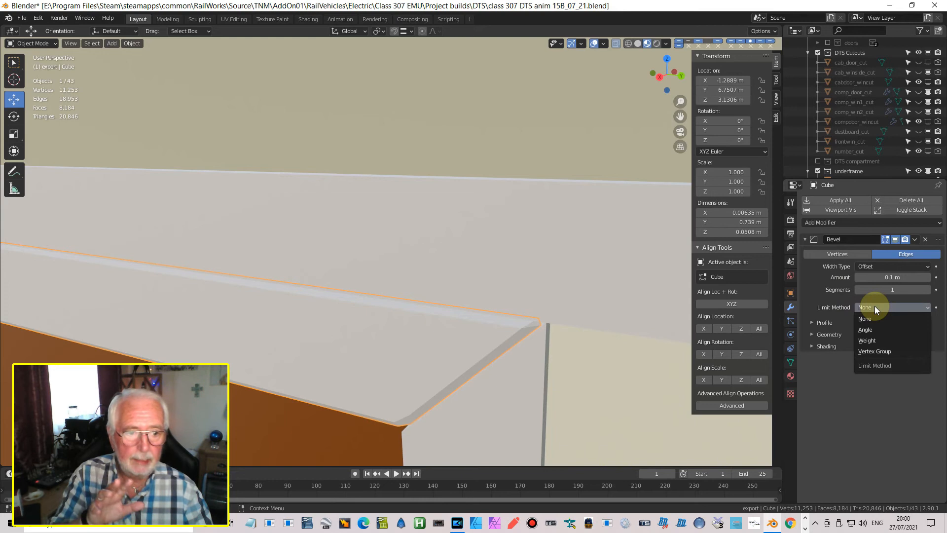
left_click(883, 341)
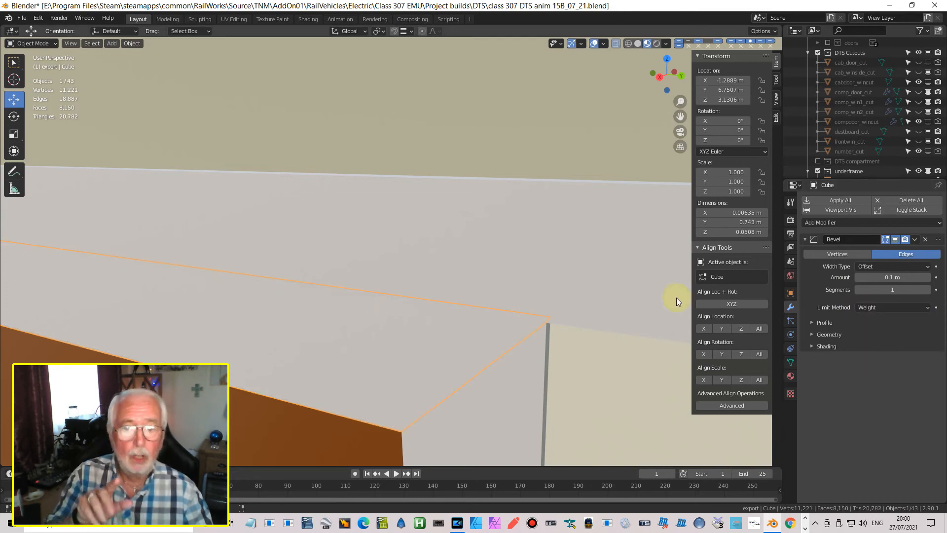
In Edit Mode, select the top strip's mitred front edge at one end together with its long lower and upper front edges.
scroll(604, 286, "down", 2)
middle_click_drag(588, 281, 502, 268)
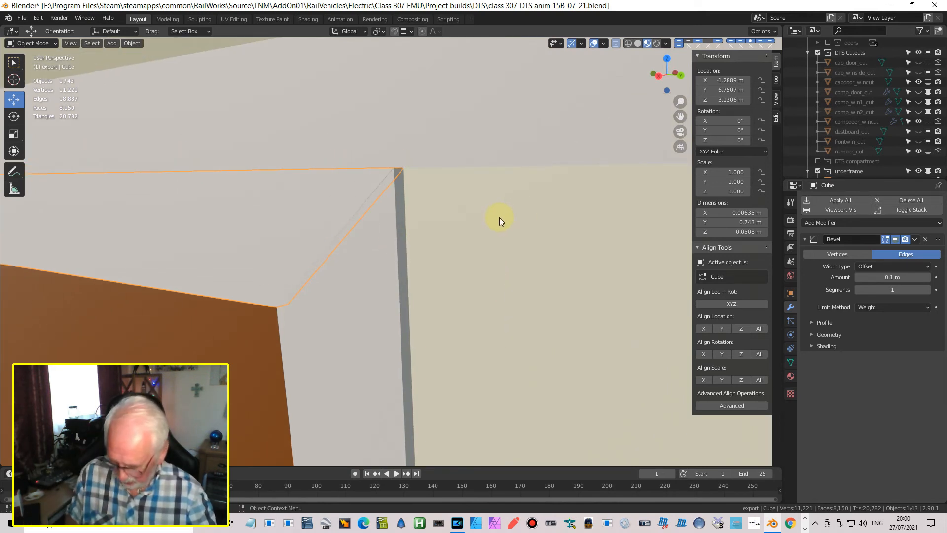
key("Tab")
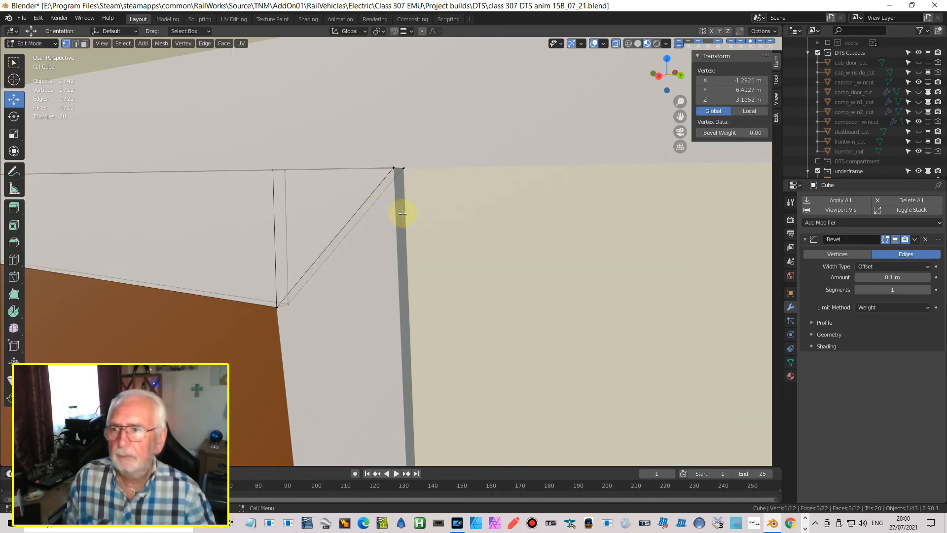
left_click(75, 43)
left_click(355, 209)
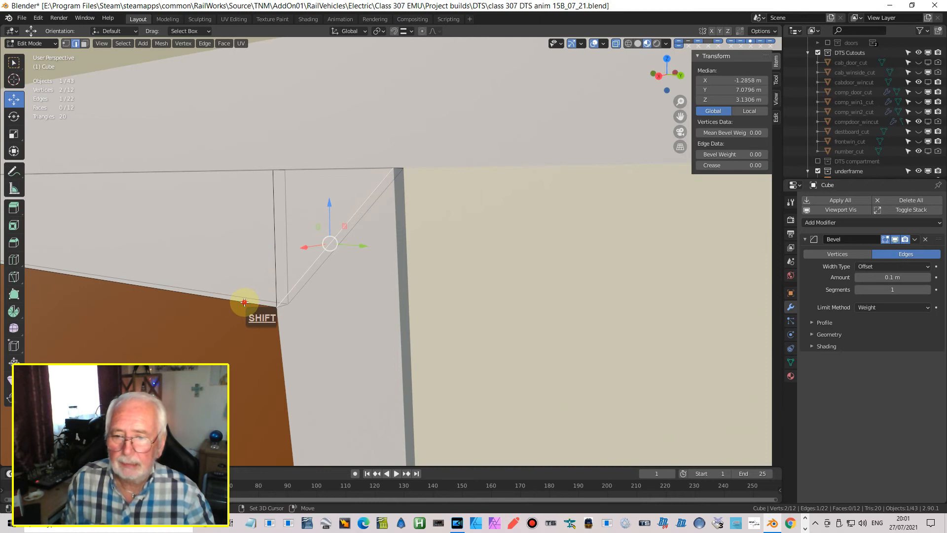
left_click(232, 172, "shift")
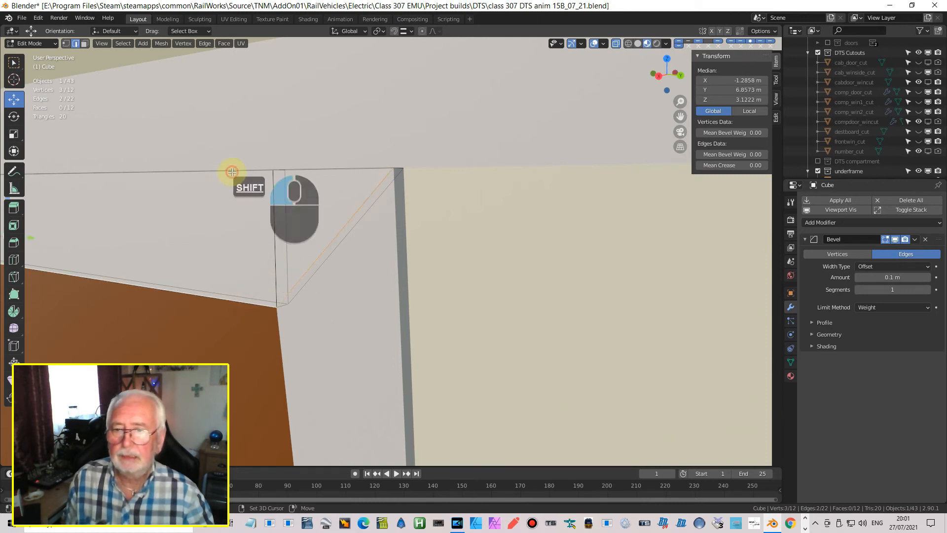
middle_click_drag(251, 193, 285, 209)
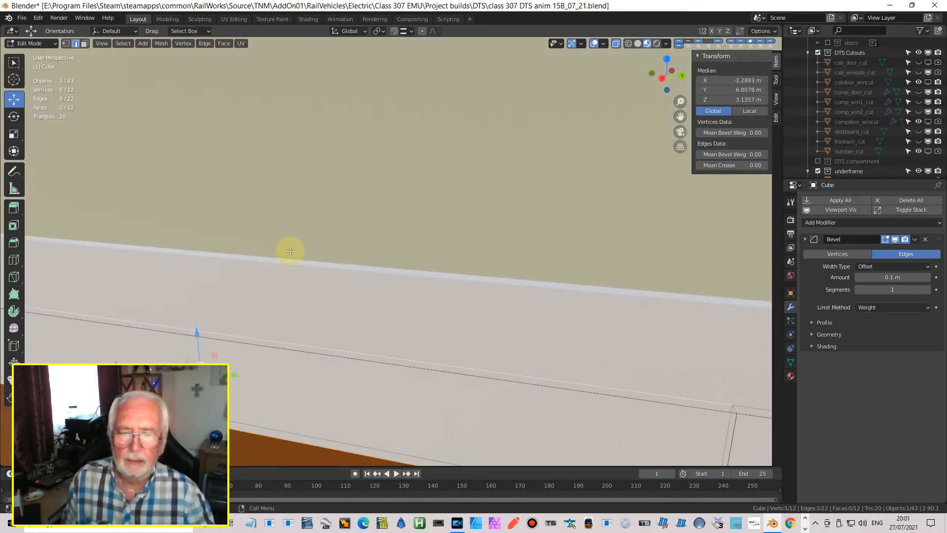
left_click(362, 357, "shift")
left_click(382, 354, "shift")
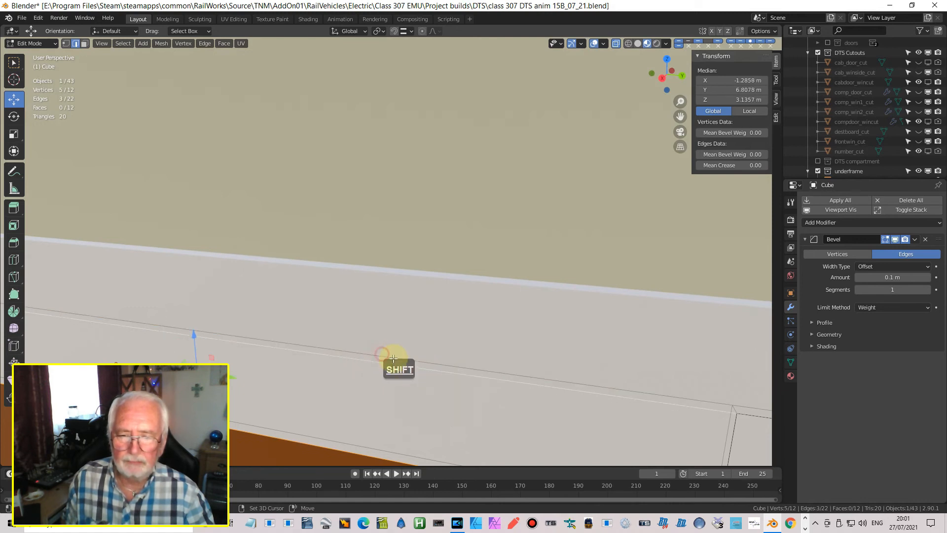
Extend the selection with the opposite mitred front edge and the short upper front edges at both ends of the top strip.
scroll(239, 379, "down", 3)
middle_click_drag(160, 330, 412, 364)
left_click(461, 328, "shift")
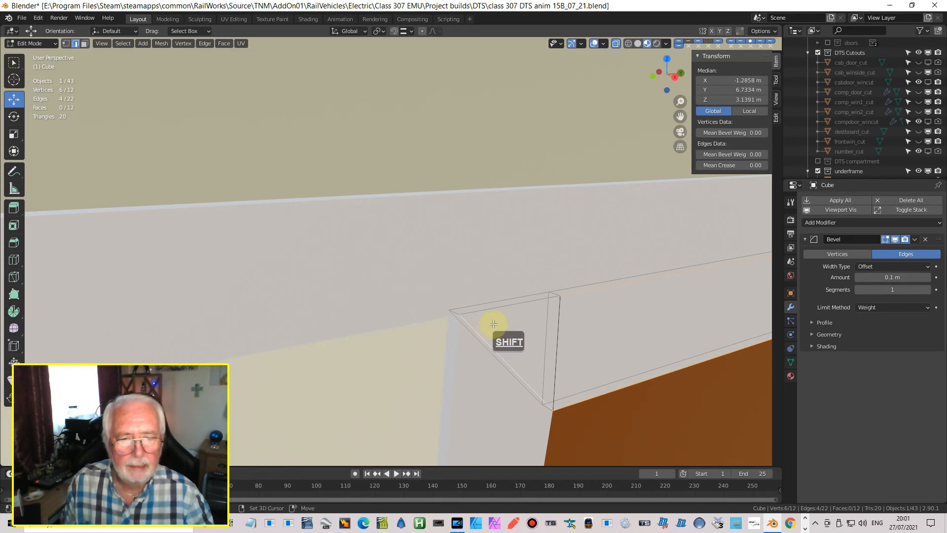
mouse_move(554, 312)
middle_mouse_down()
mouse_move(638, 311)
mouse_move(551, 312)
mouse_move(560, 311)
middle_mouse_up()
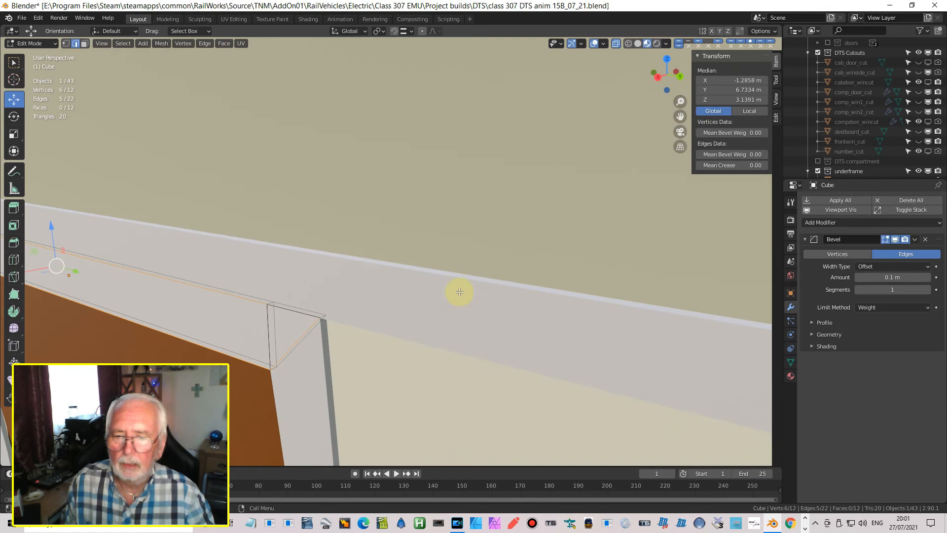
left_click(300, 313, "shift")
middle_click_drag(332, 318, 341, 309, "shift")
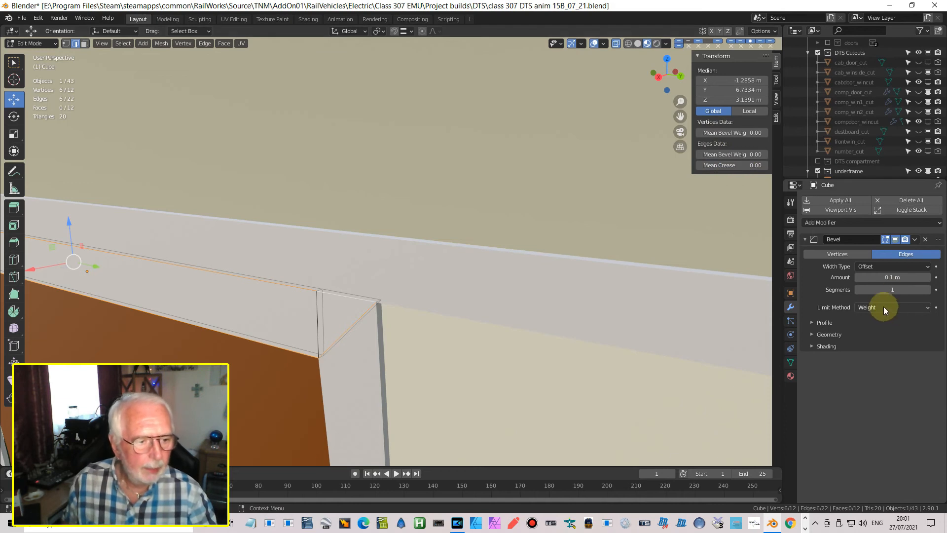
Set the Amount of the top strip's Bevel modifier to 0.001 m.
left_click(871, 277)
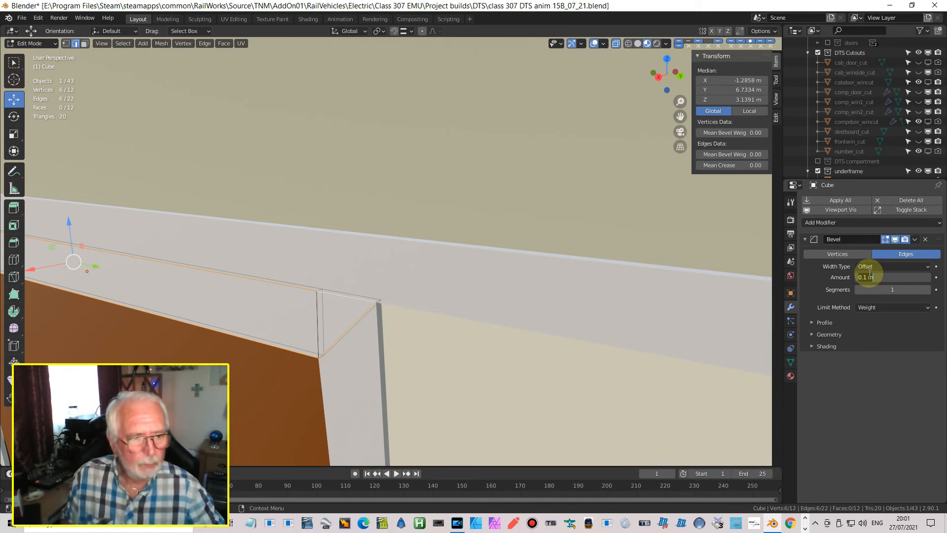
type("00")
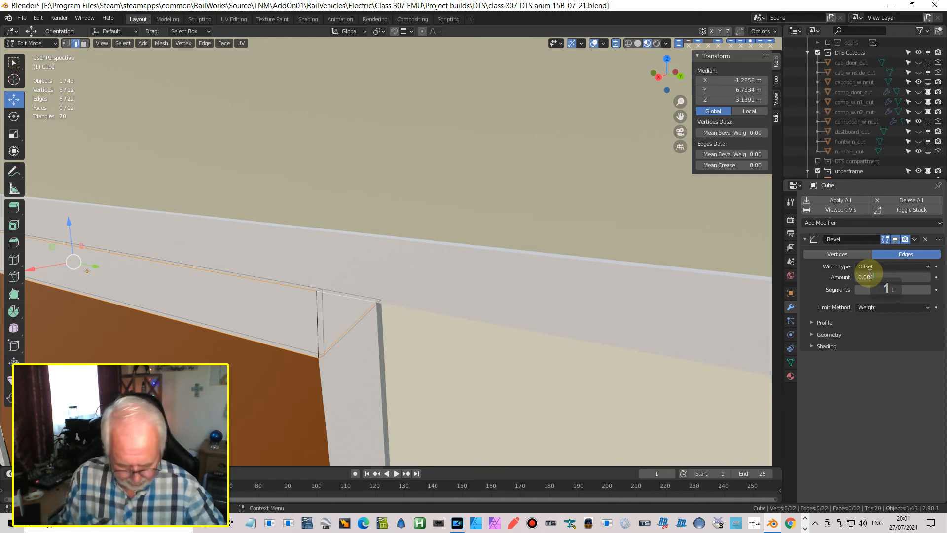
key("Return")
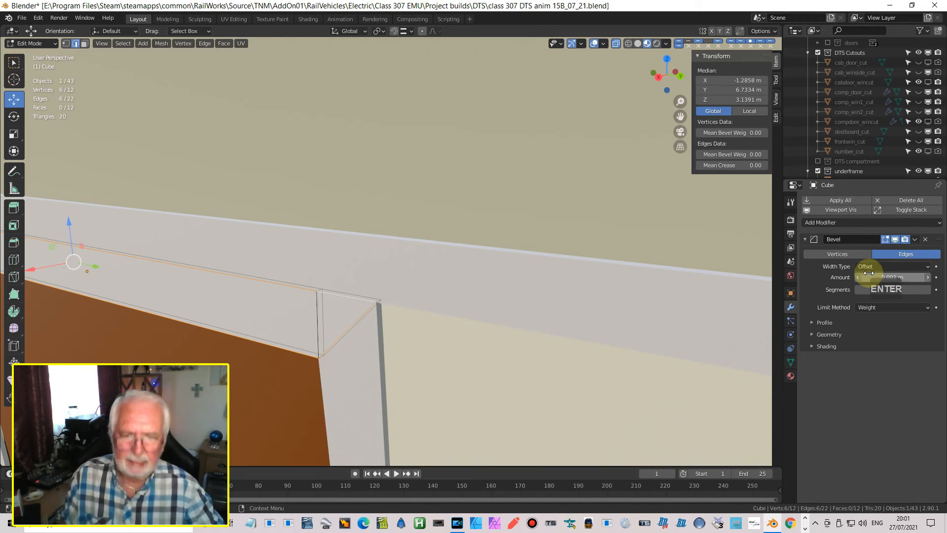
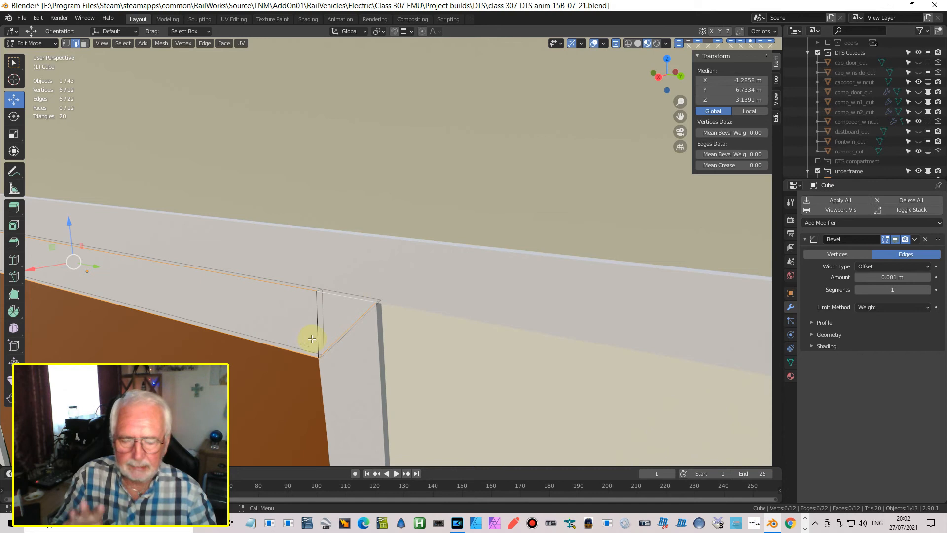
Set the mean bevel weight of the top strip's selected front edges to 1.00.
left_click(751, 154)
left_click_drag(753, 153, 945, 153)
scroll(469, 346, "up", 2)
scroll(468, 346, "up", 5)
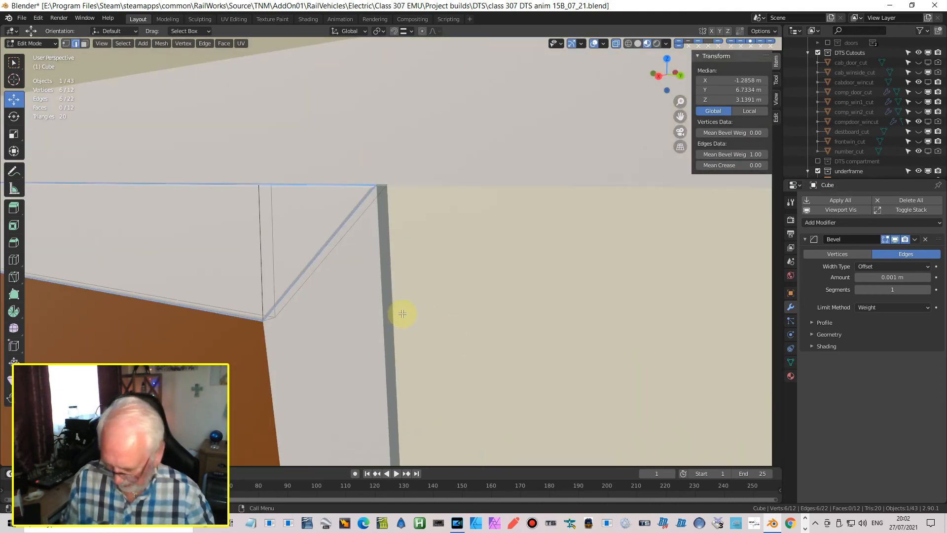
Inspect the top strip's bevelled front edges and mitred corner in Object Mode.
key("Tab")
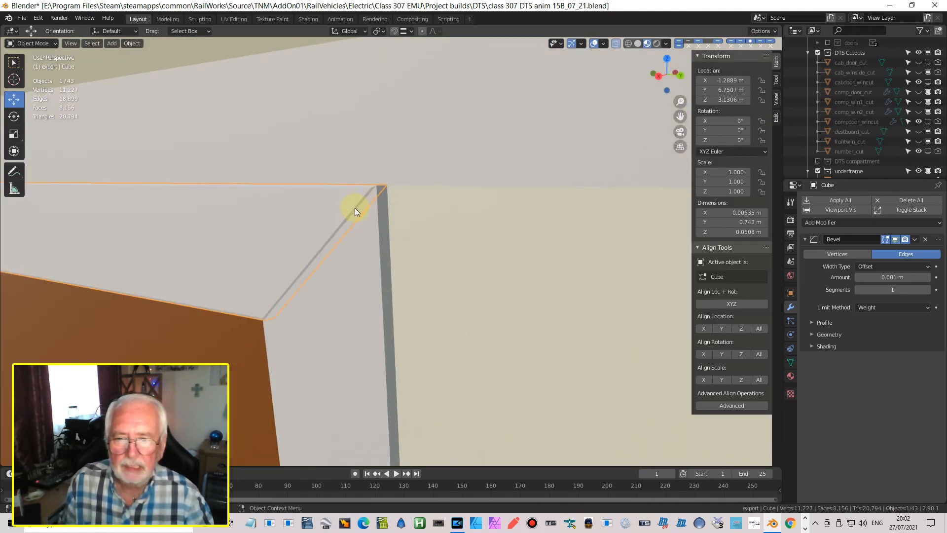
scroll(345, 248, "down", 3)
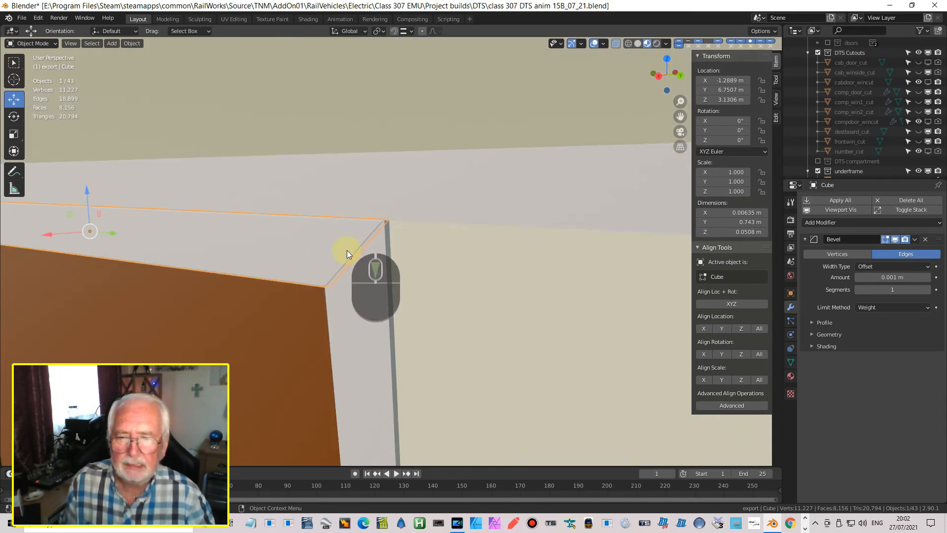
middle_click_drag(348, 256, 347, 249)
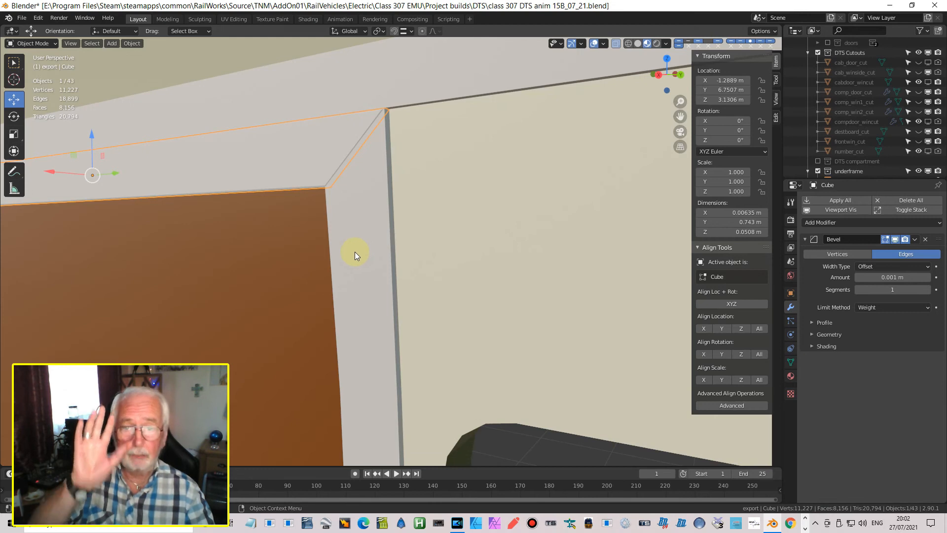
scroll(354, 251, "down", 3)
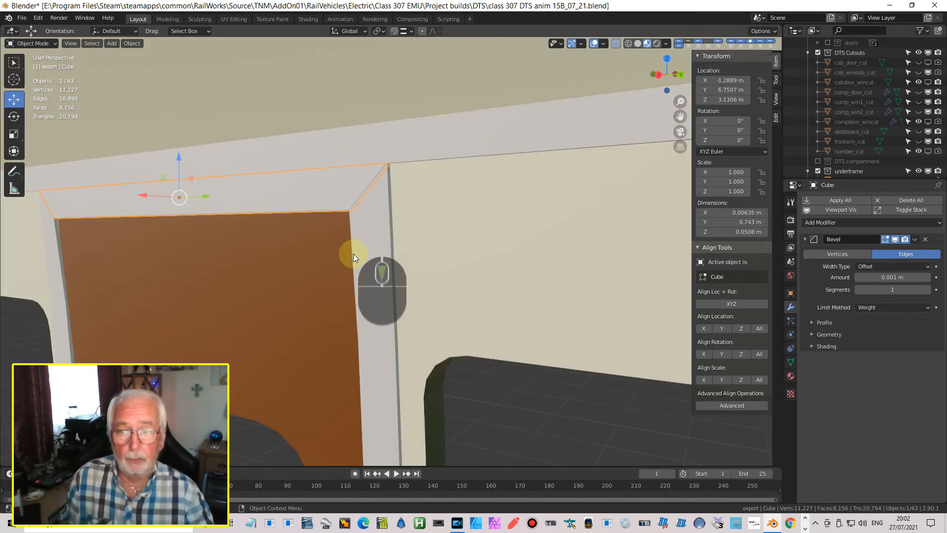
scroll(354, 254, "up", 1)
scroll(349, 253, "up", 1)
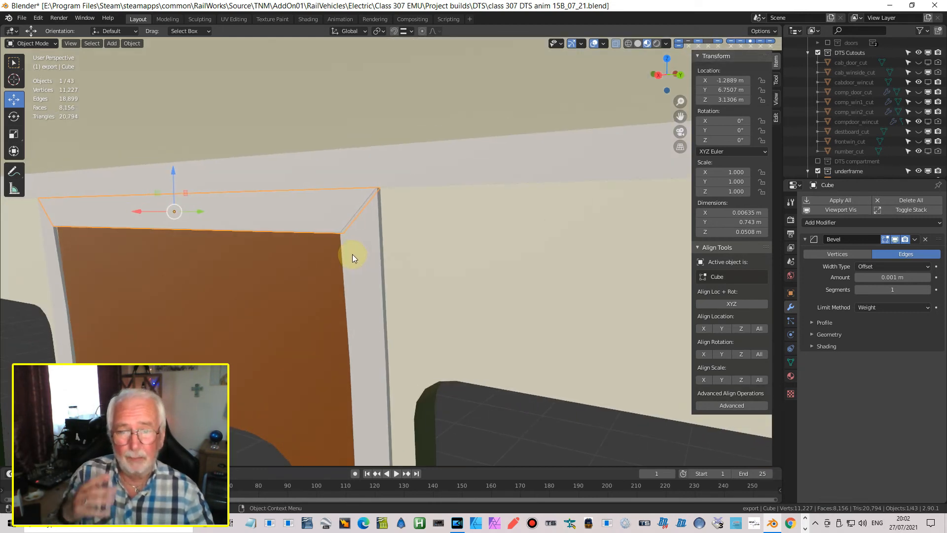
scroll(353, 245, "up", 3)
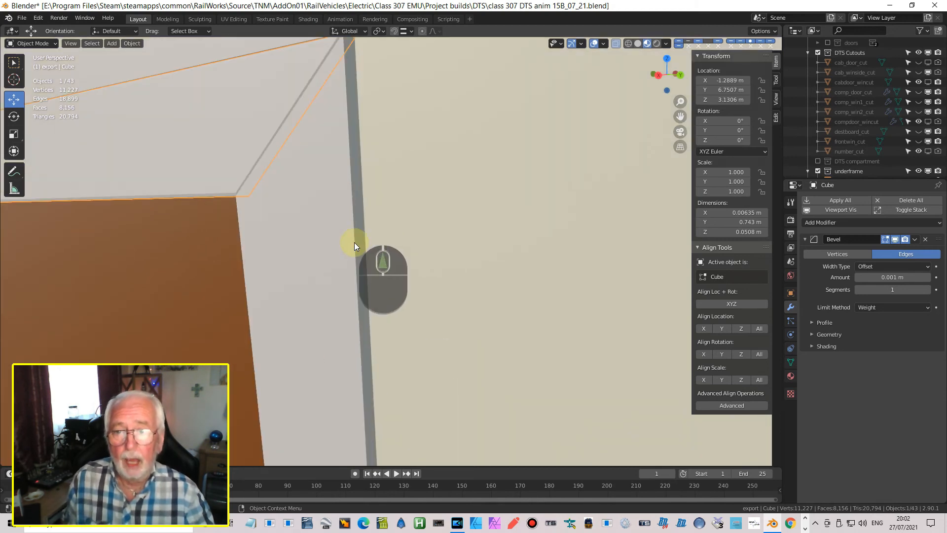
Add a Bevel modifier to the right-hand vertical strip with an Amount of 0.001 m and Limit Method set to Weight.
left_click(364, 244)
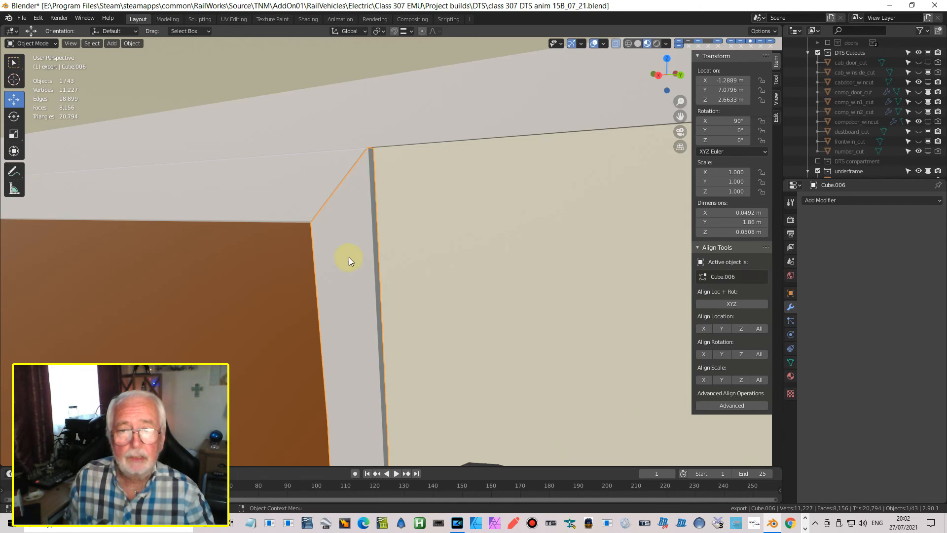
left_click(821, 200)
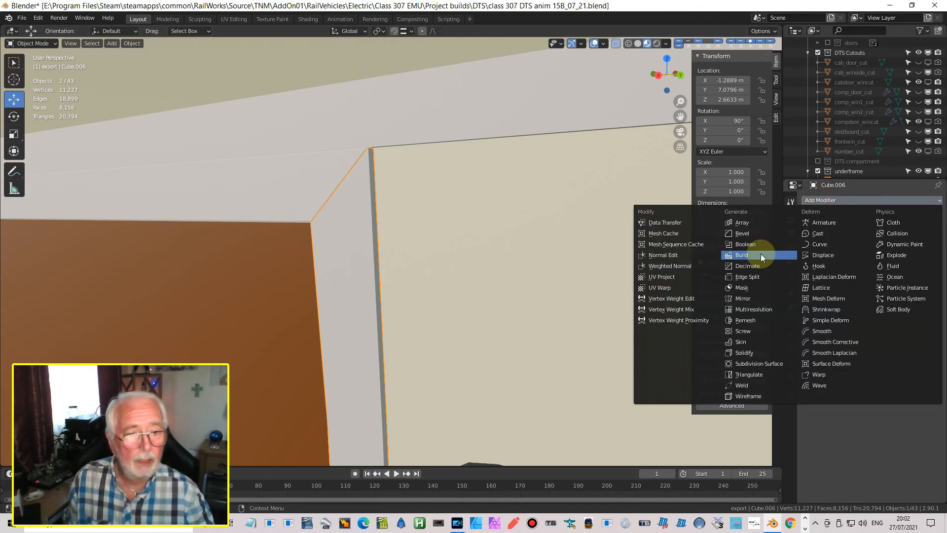
left_click(743, 233)
left_click(913, 277)
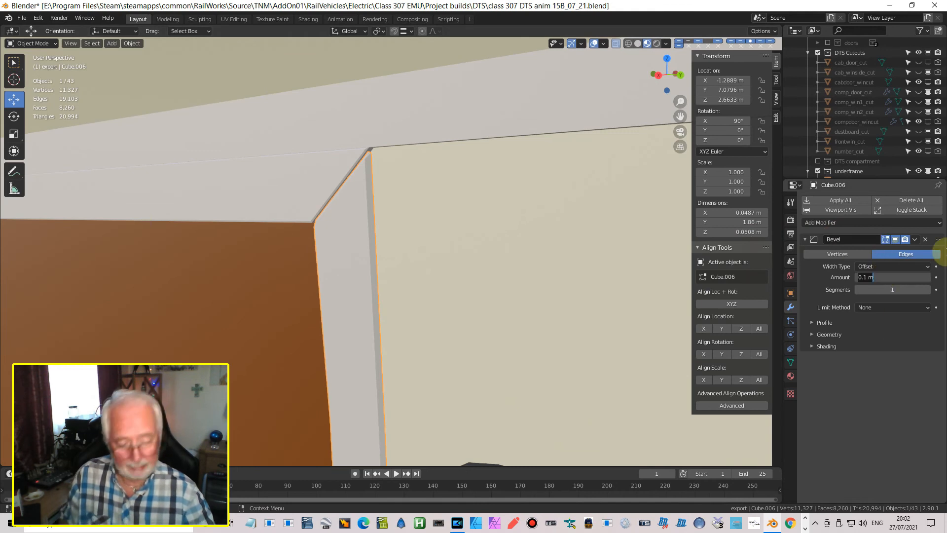
type("0.001")
key("Return")
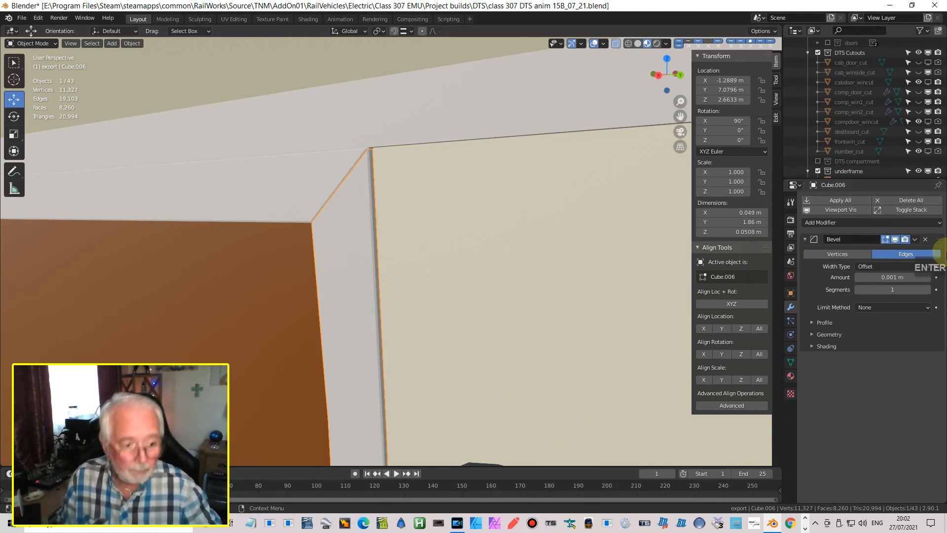
left_click(885, 307)
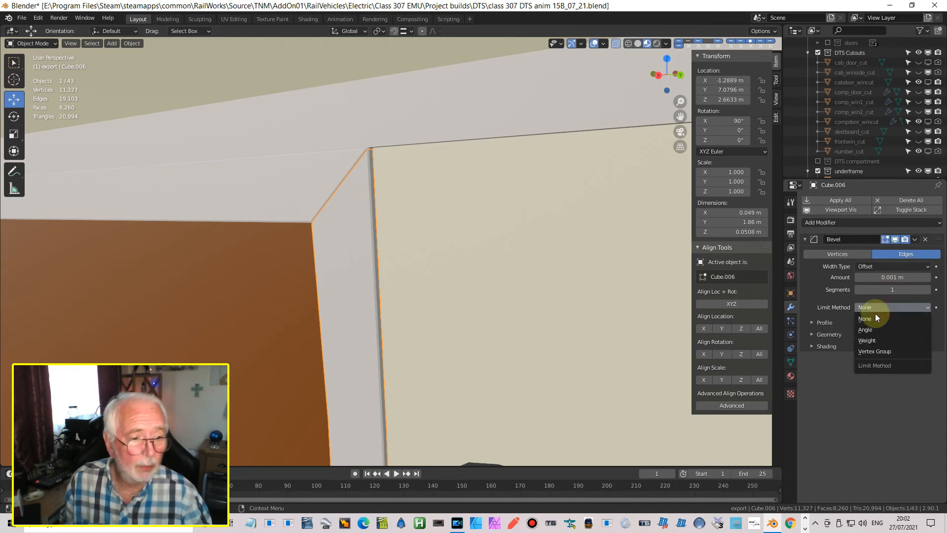
left_click(872, 339)
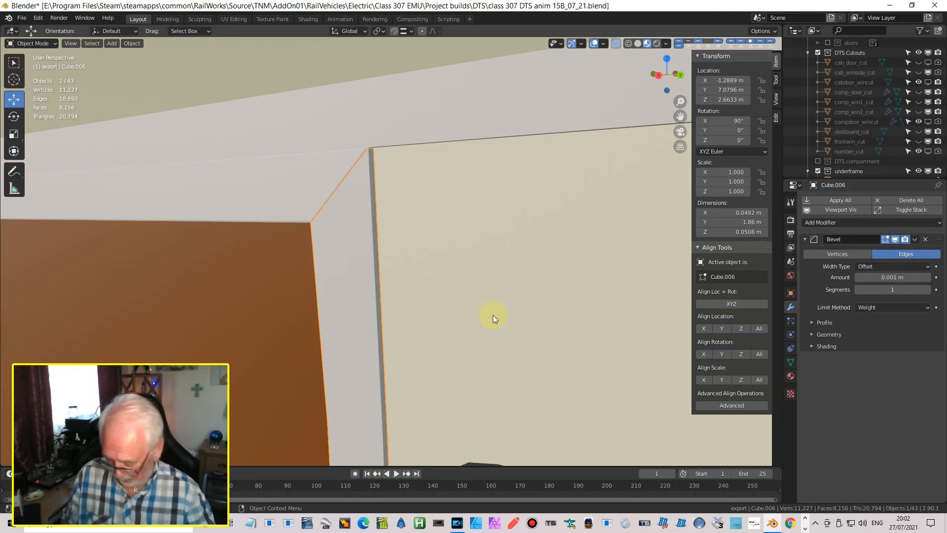
Select the right-hand vertical strip's outer front edge loop and mitred front edge in Edit Mode and set their mean bevel weight to 1.00.
key("Tab")
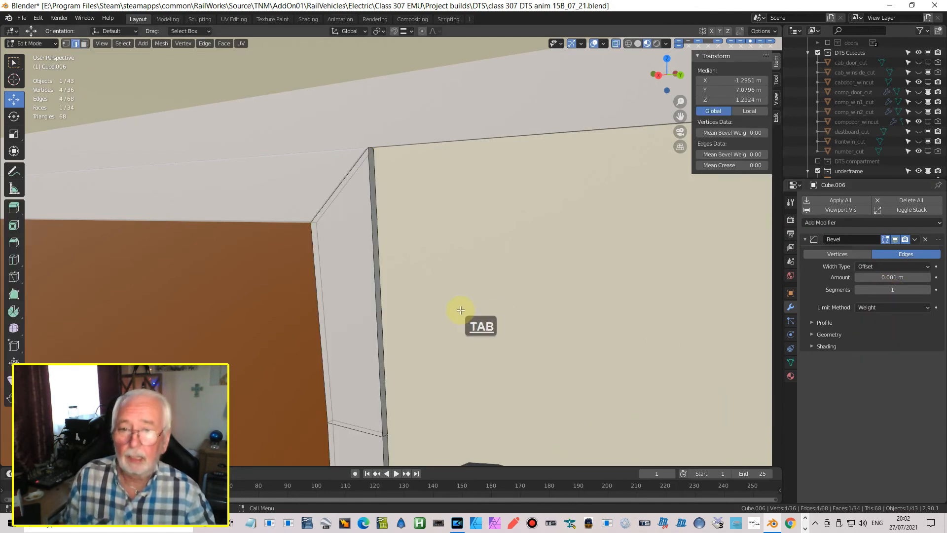
left_click(378, 314, "alt")
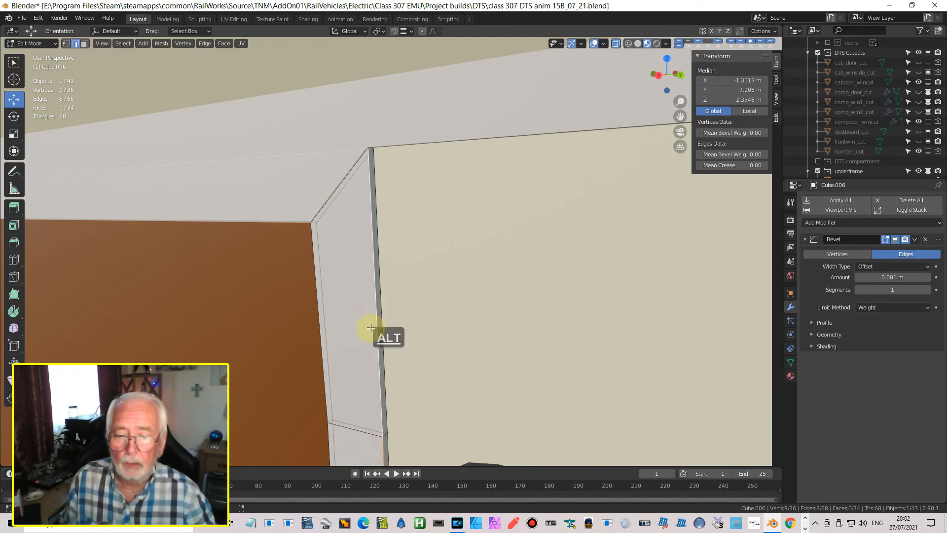
left_click(321, 353, "alt")
scroll(354, 360, "down", 3)
middle_click_drag(356, 361, 366, 180, "shift")
key("super")
key("shift+alt")
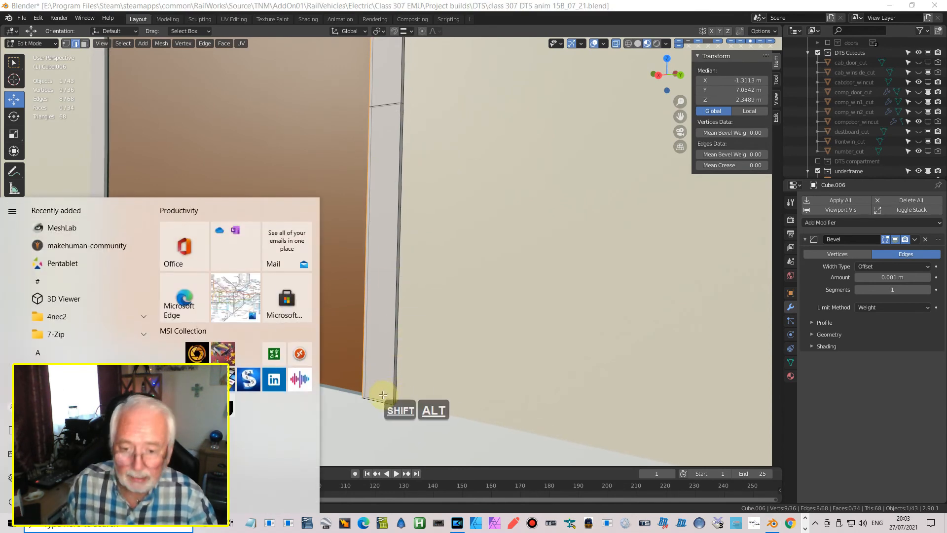
left_click(394, 396, "alt+shift")
middle_click_drag(451, 175, 295, 139, "shift")
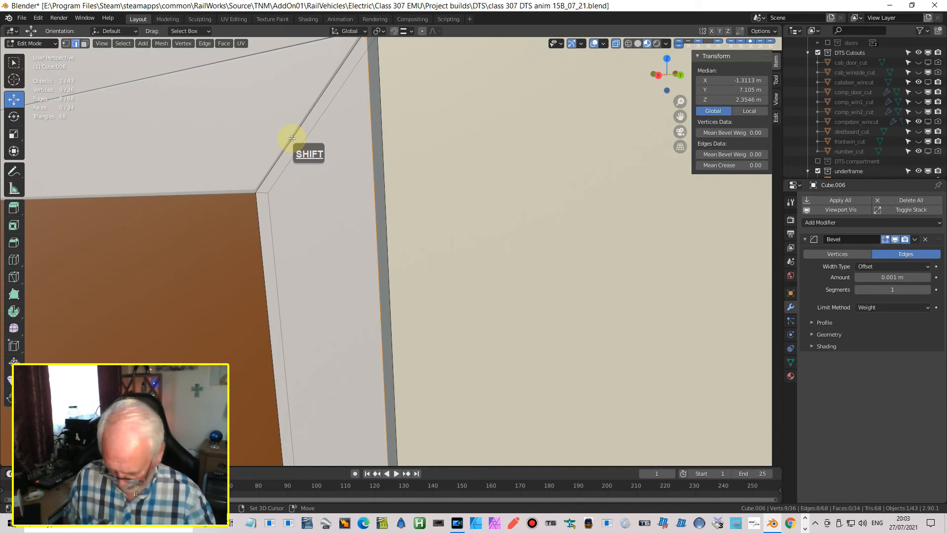
left_click(292, 139, "alt+shift")
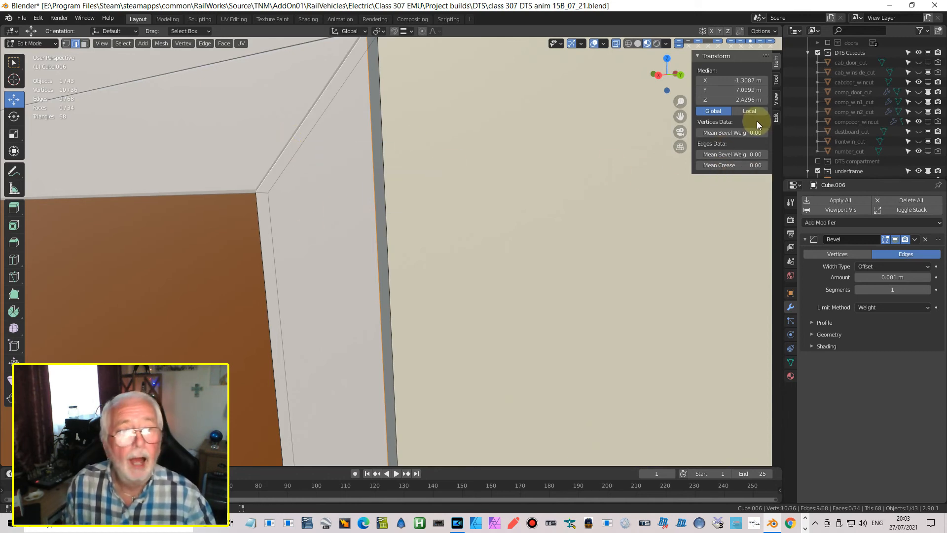
left_click_drag(751, 154, 889, 169)
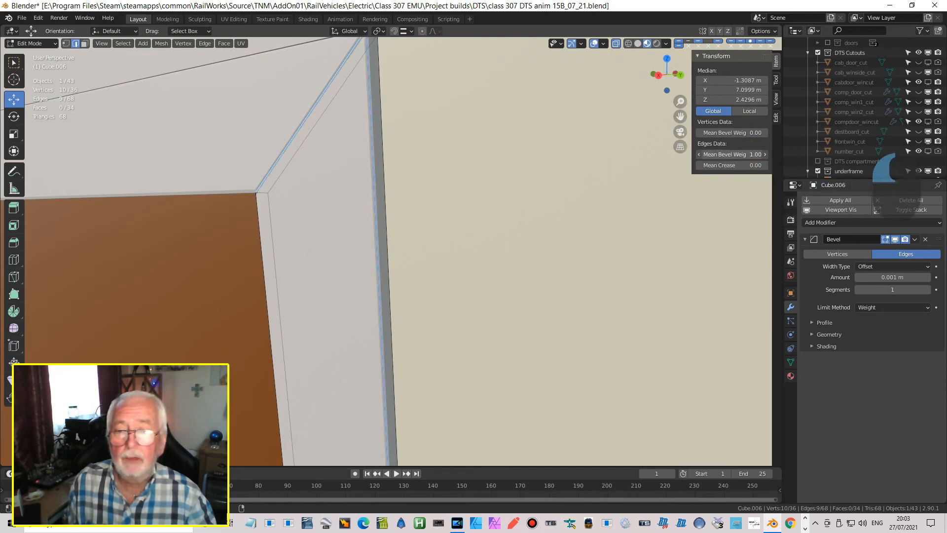
Inspect the weighted outer and mitred edges of the right-hand vertical strip around the brown panel's upper corner.
scroll(490, 277, "down", 3)
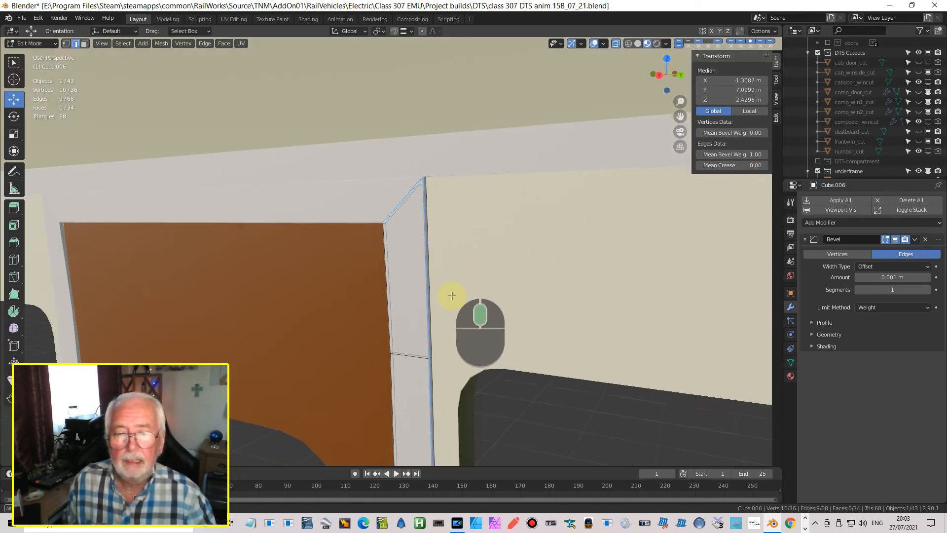
scroll(452, 296, "up", 3)
middle_click_drag(524, 264, 440, 271, "shift")
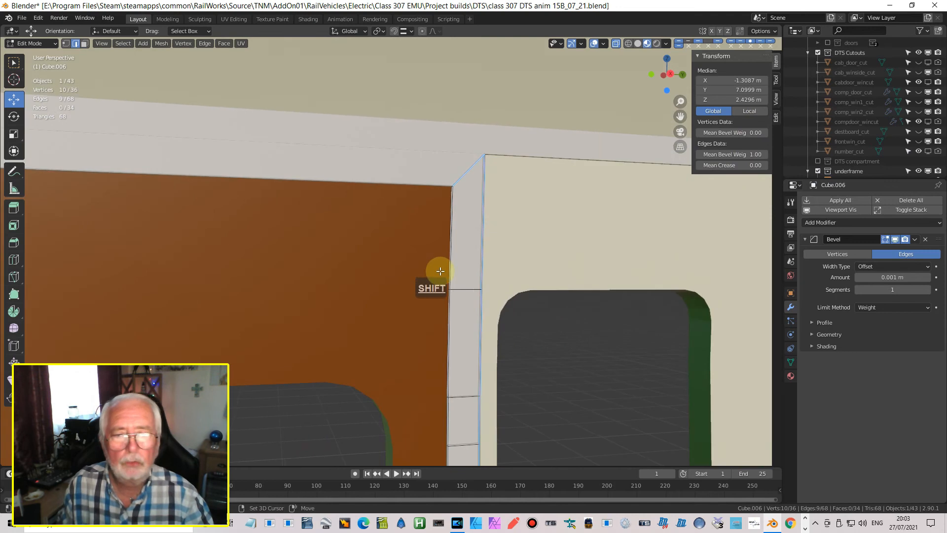
scroll(469, 264, "up", 7)
scroll(470, 265, "down", 3)
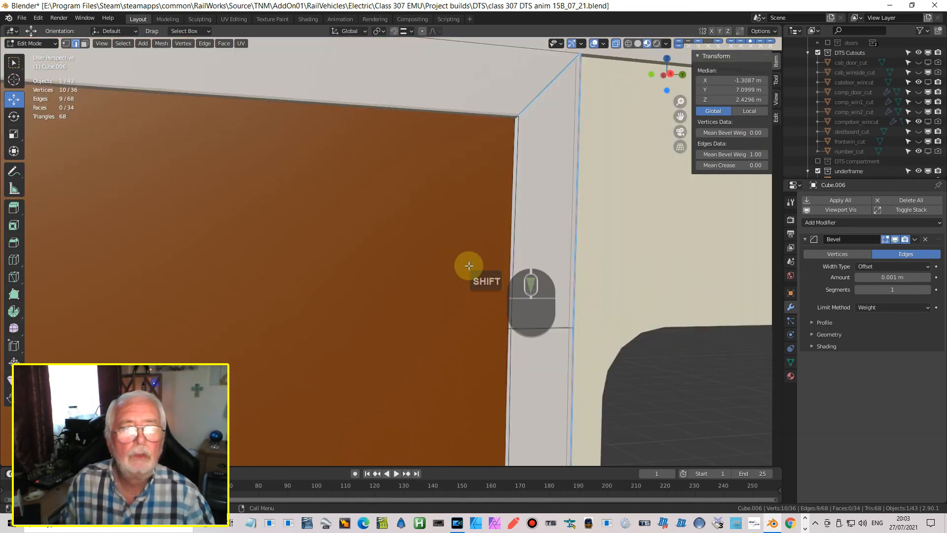
Select the right-hand vertical strip's inner front edge loop and set its mean bevel weight to 1.00.
left_click(513, 250, "alt")
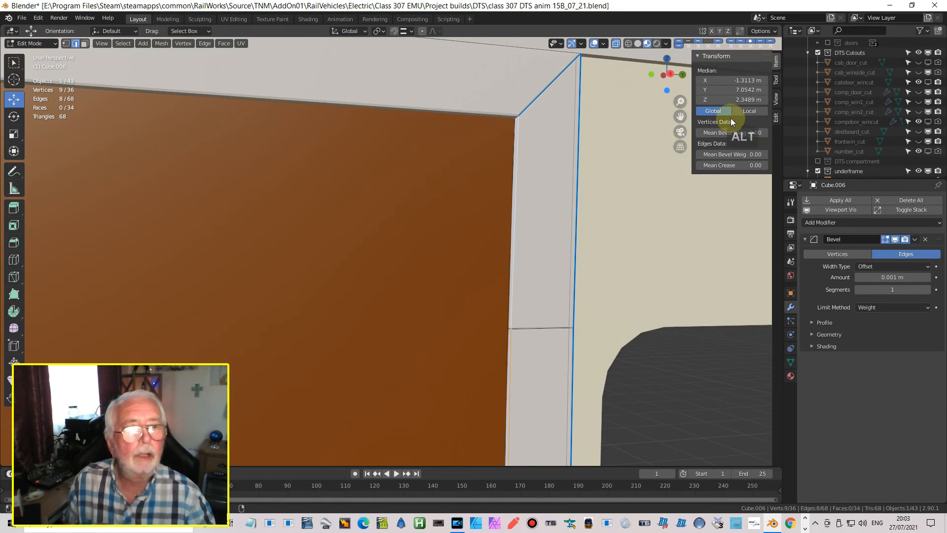
left_click_drag(749, 154, 943, 168)
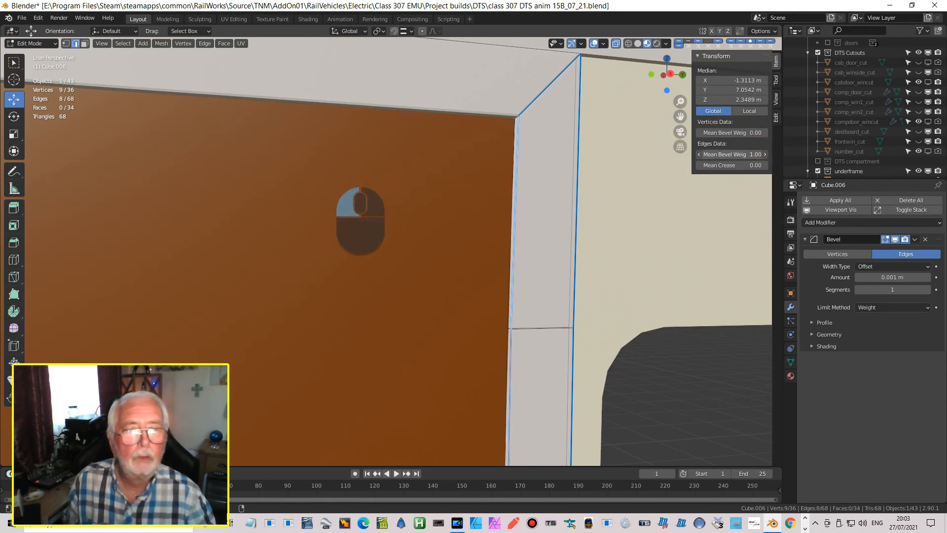
key("Tab")
Select the outer and inner front edge loops and the mitred front edge of the left-hand vertical strip in Edit Mode.
middle_click_drag(579, 182, 434, 217)
left_click(277, 264)
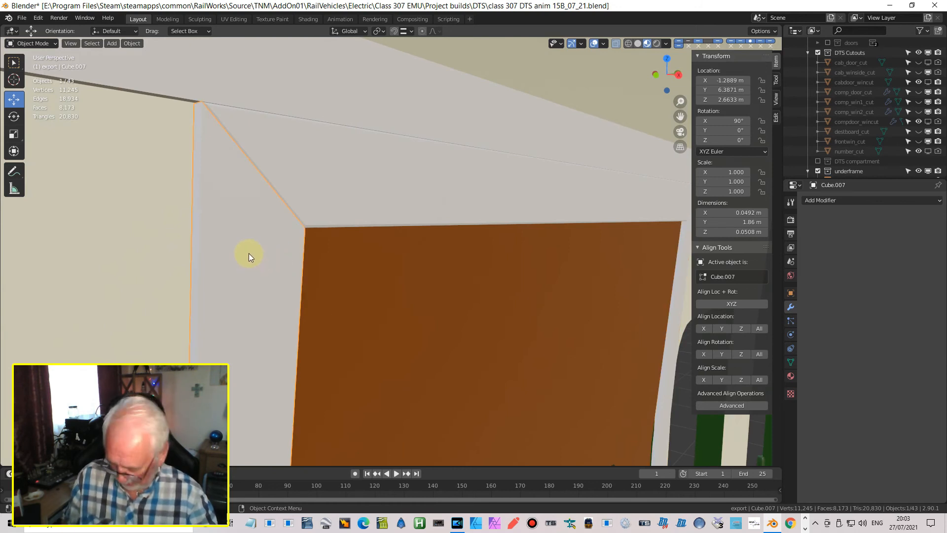
key("Tab")
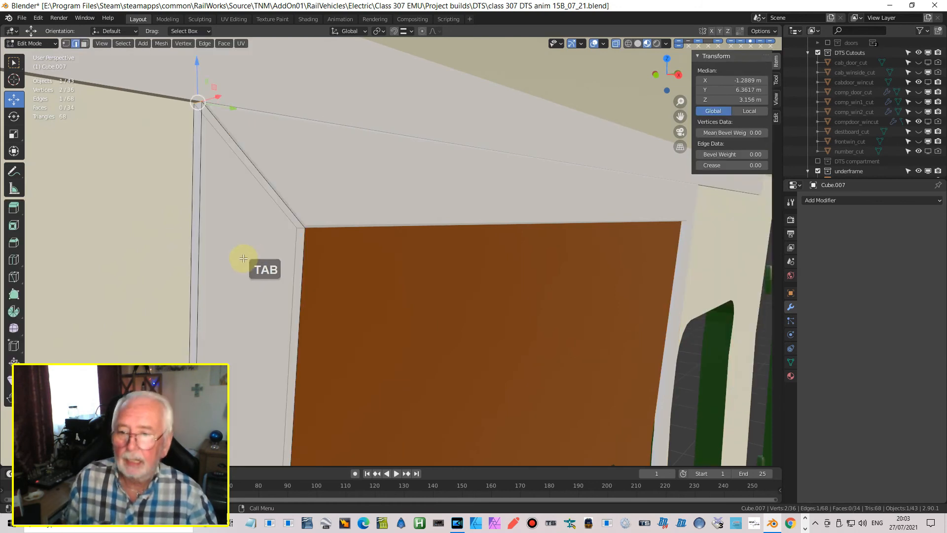
left_click(197, 269, "alt")
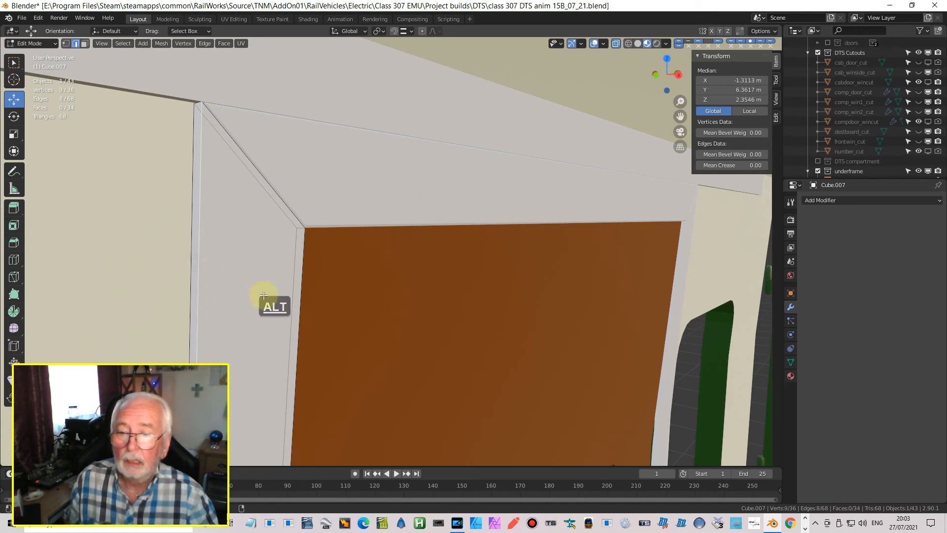
left_click(301, 295, "alt+shift")
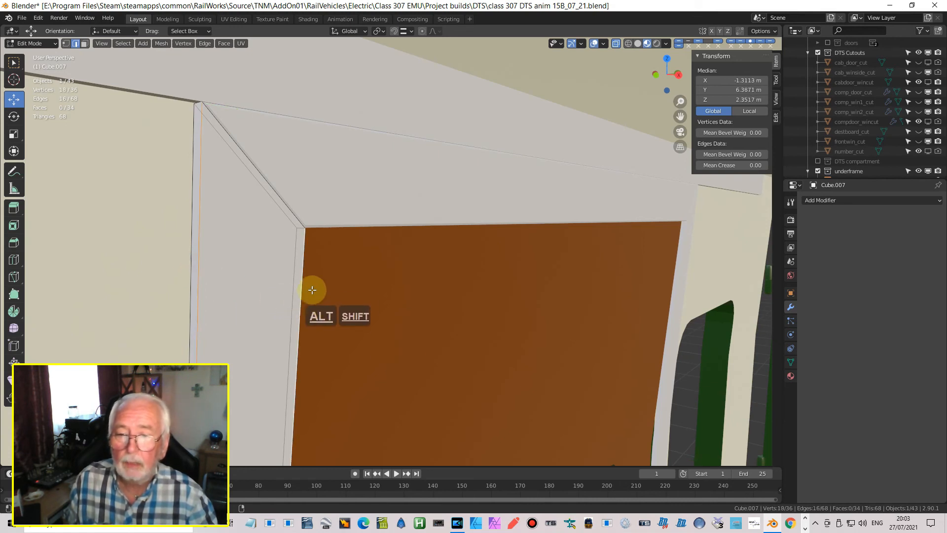
left_click(291, 213, "alt+shift")
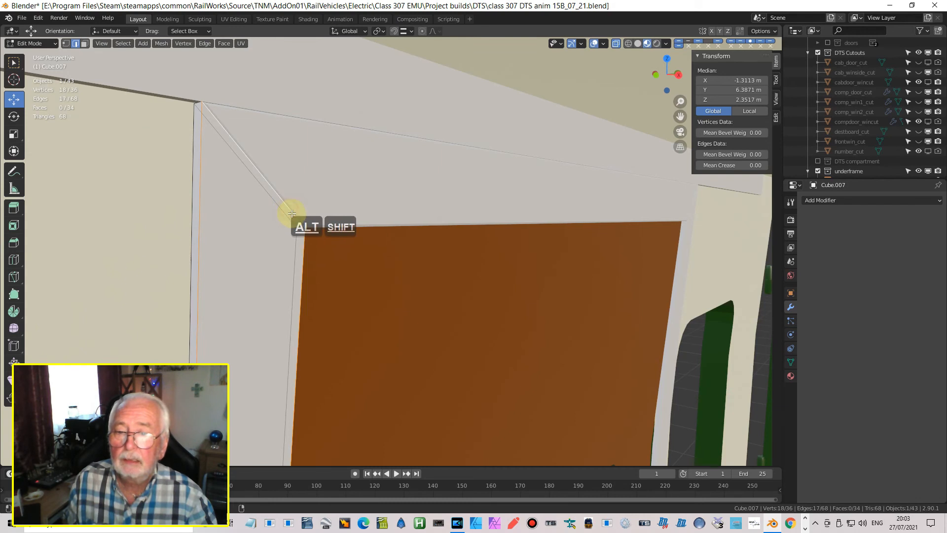
Add a Bevel modifier to the left-hand vertical strip with an Amount of 0.001 m and Limit Method set to Weight.
scroll(293, 273, "down", 3)
middle_click_drag(325, 296, 334, 330, "shift")
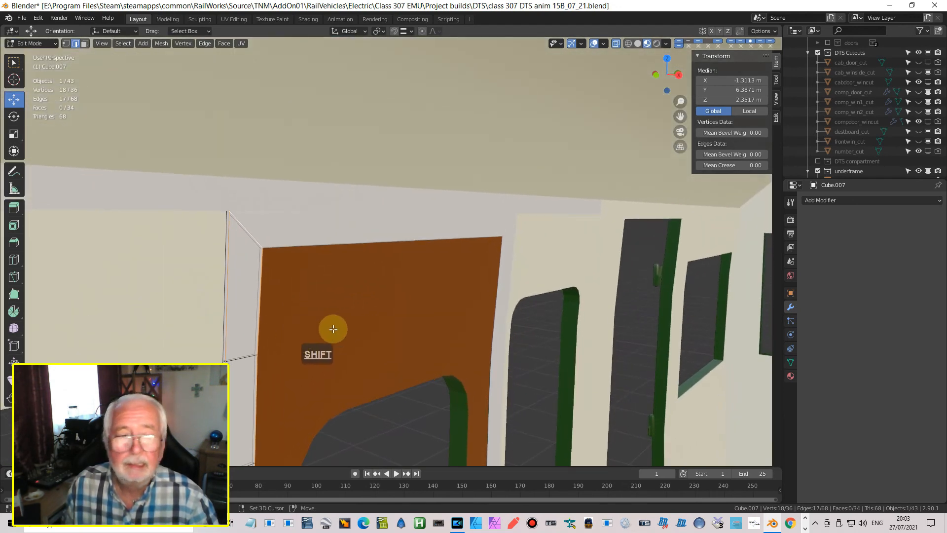
left_click(854, 200)
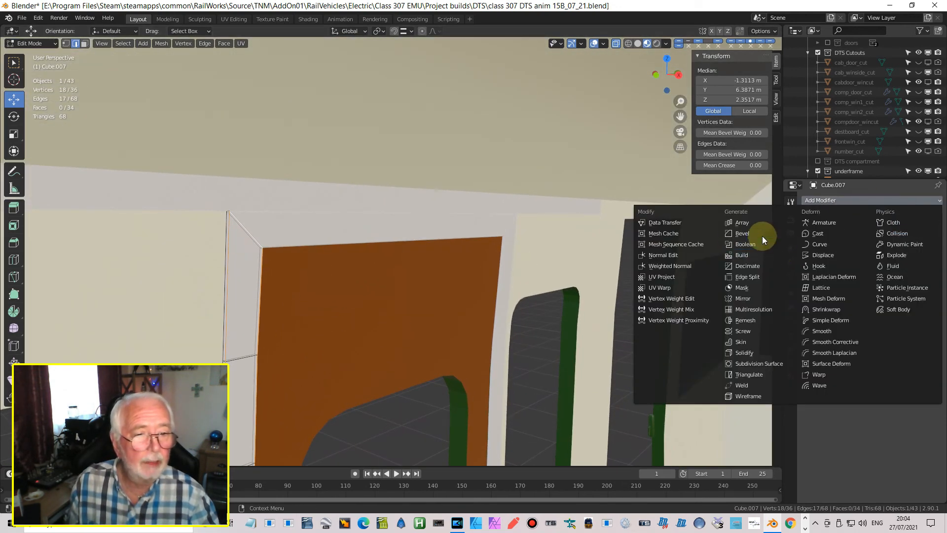
left_click(743, 233)
left_click(865, 278)
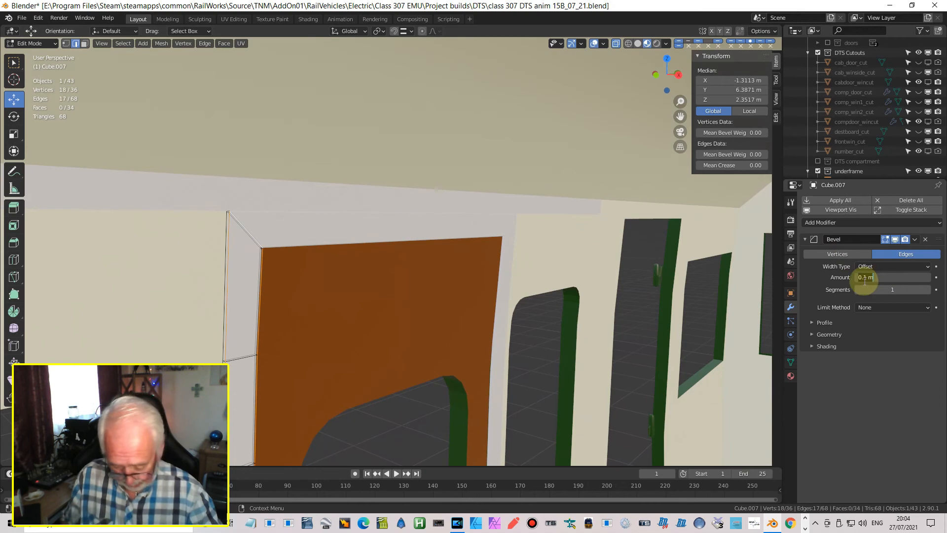
type("00")
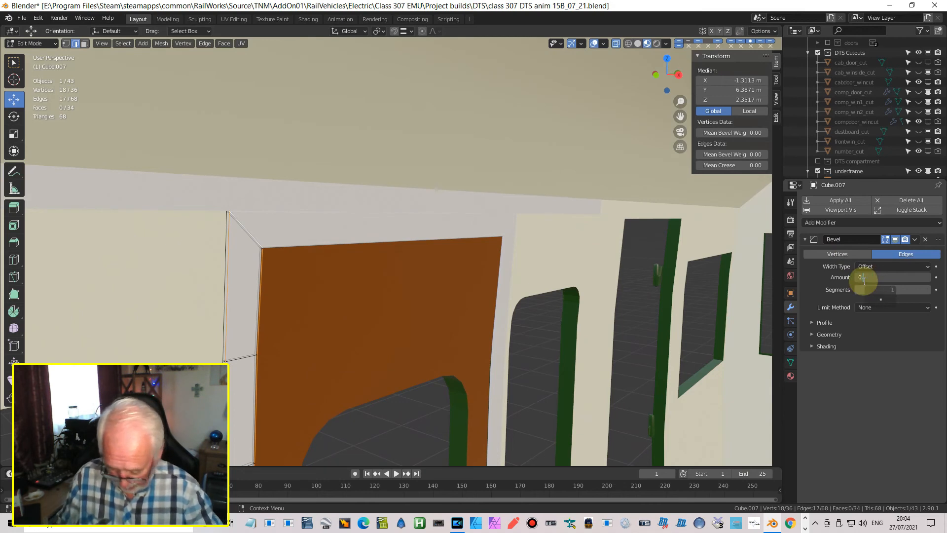
key("Return")
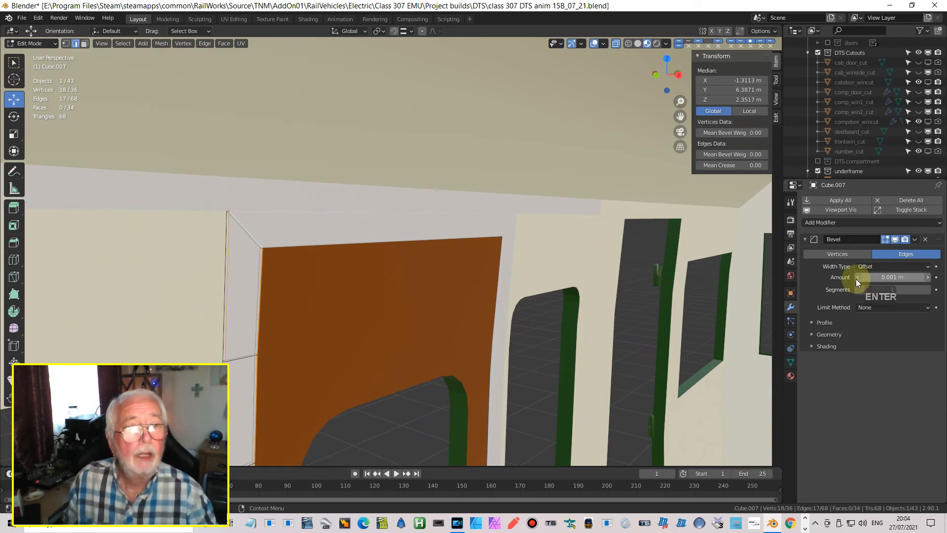
left_click(871, 307)
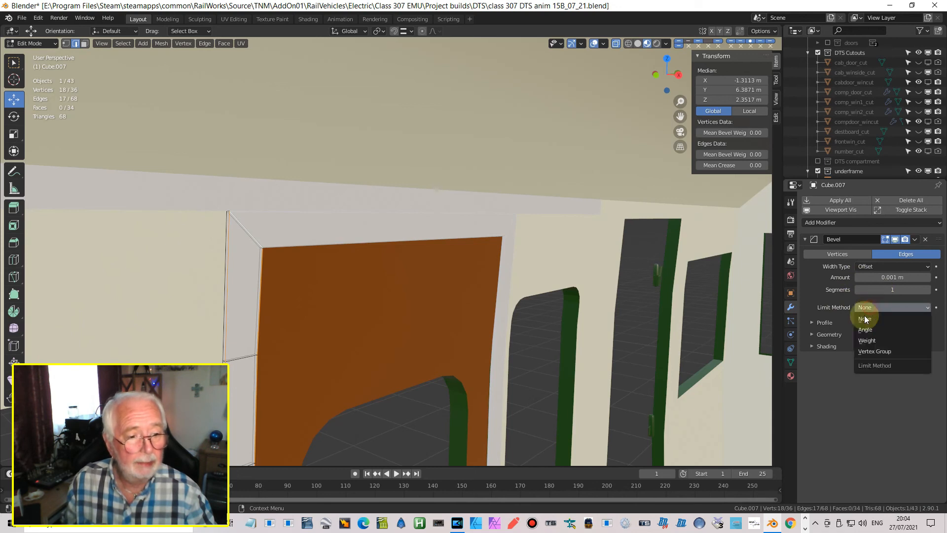
left_click(886, 341)
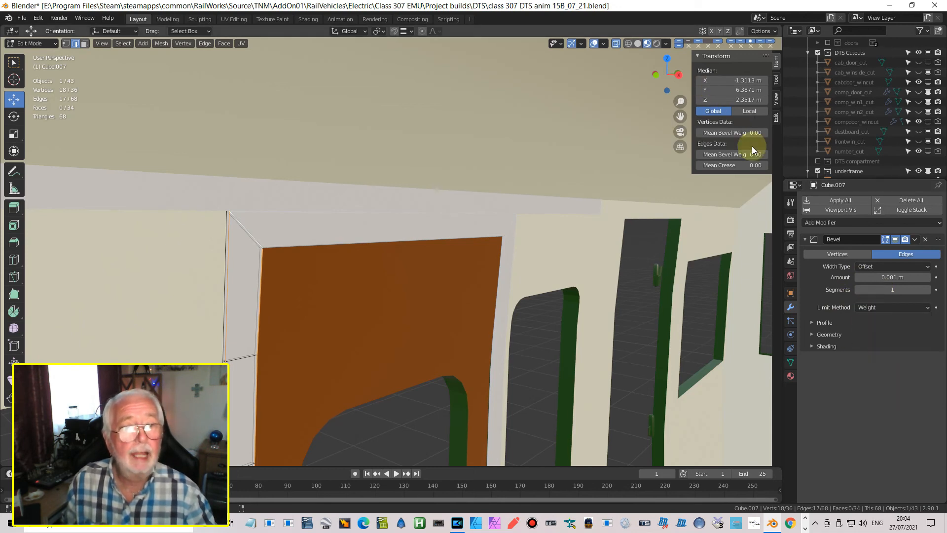
Set the mean bevel weight of the left-hand strip's selected edges to 1.00 and return to Object Mode.
left_click_drag(749, 154, 938, 162)
left_click_drag(222, 216, 262, 223)
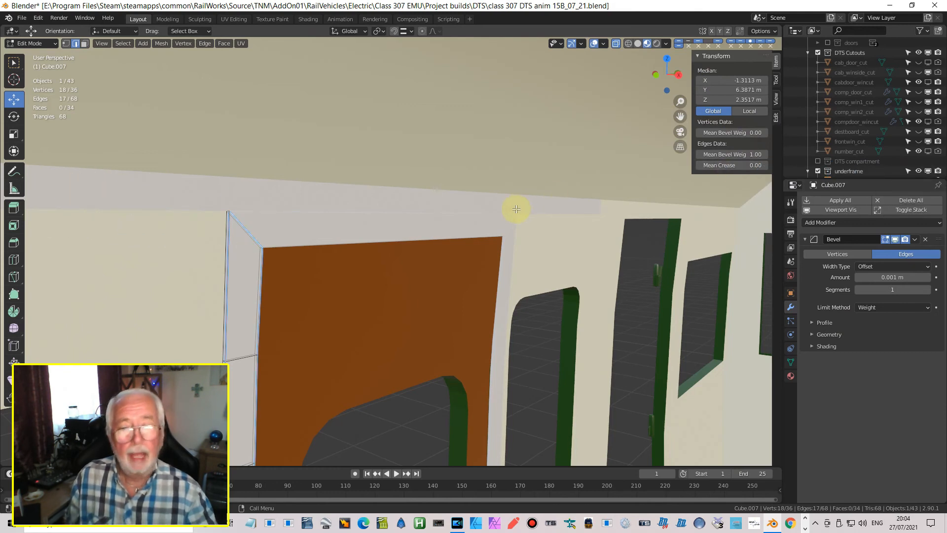
key("Tab")
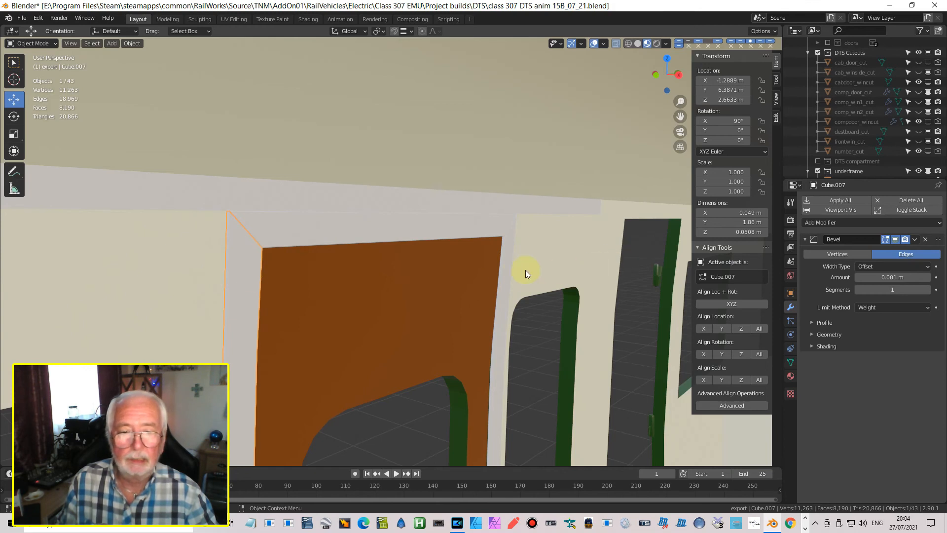
Inspect the left-hand vertical strip's bevelled edges and mitred upper corner in Object Mode.
left_click(507, 275)
left_click(235, 274)
scroll(242, 255, "up", 3)
middle_click_drag(242, 254, 327, 266, "shift")
scroll(309, 260, "up", 1)
scroll(310, 260, "up", 4)
scroll(313, 262, "down", 3)
middle_click_drag(324, 257, 318, 249)
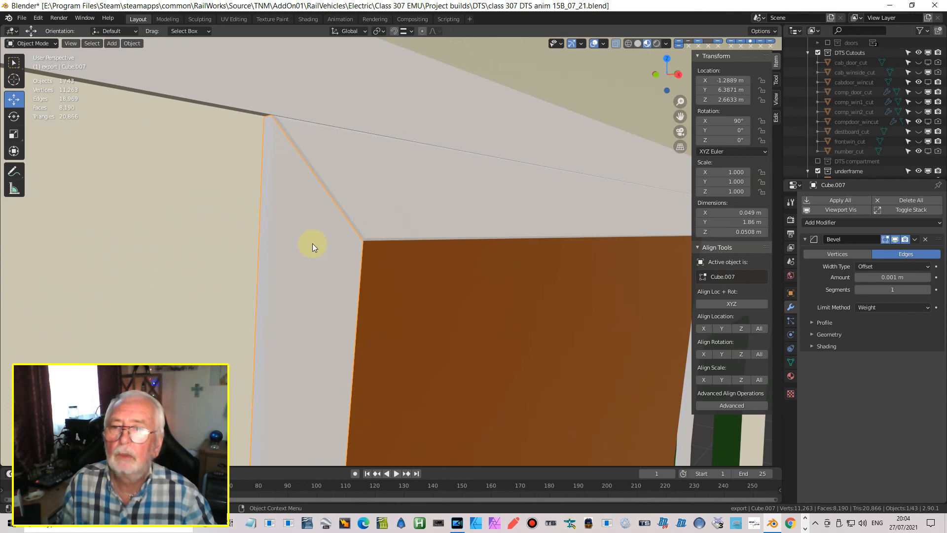
scroll(313, 243, "up", 2)
scroll(312, 244, "down", 2)
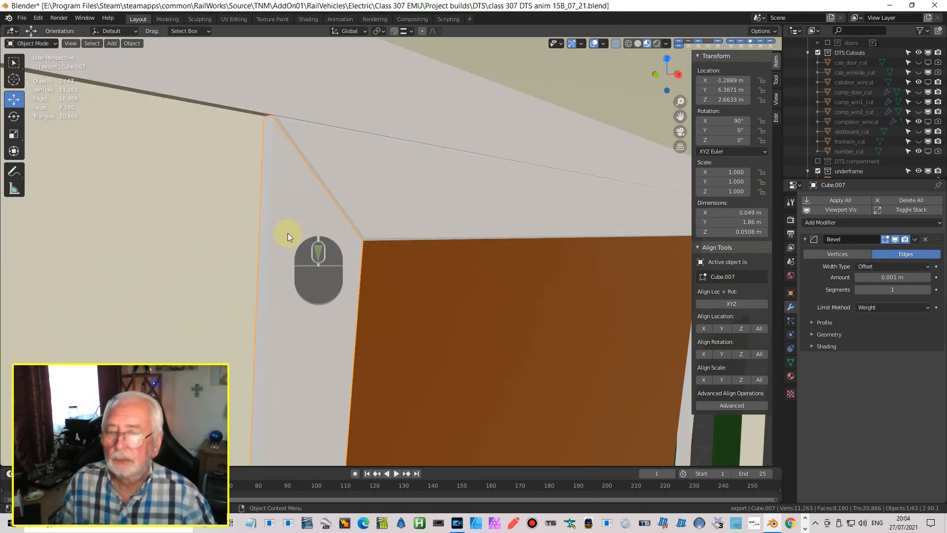
Check which edges of the left-hand strip carry bevel weight, using Edit Mode and wireframe shading around the mitred corner.
key("Tab")
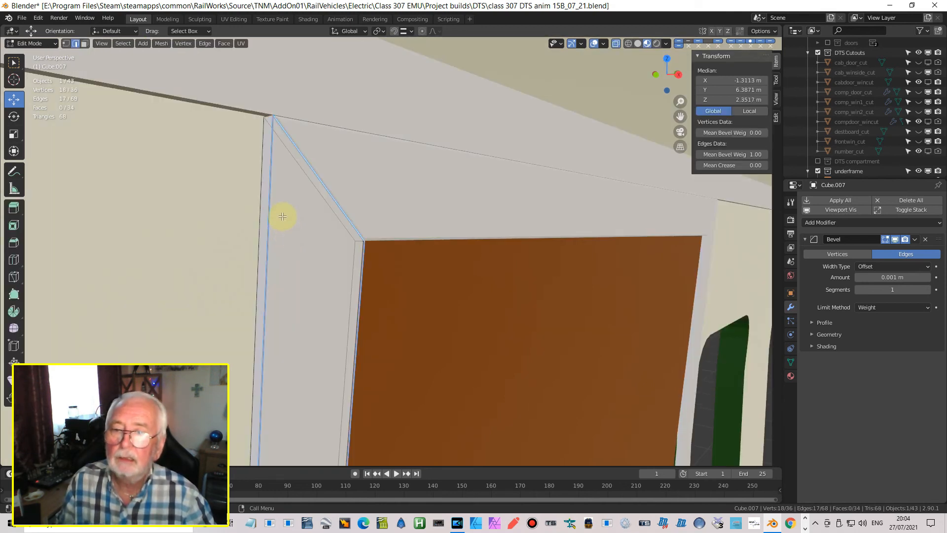
scroll(283, 213, "up", 3)
scroll(283, 213, "down", 3)
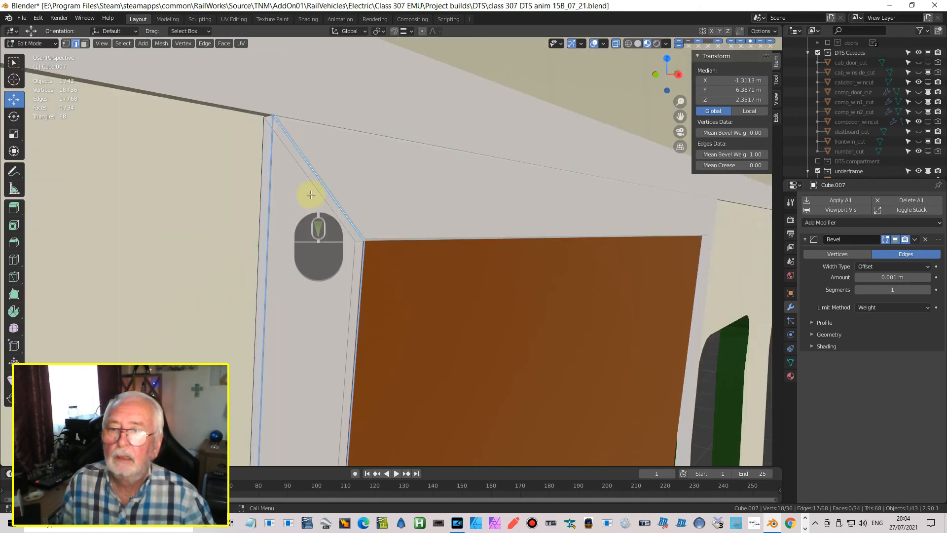
left_click(630, 43)
middle_click_drag(364, 182, 320, 210)
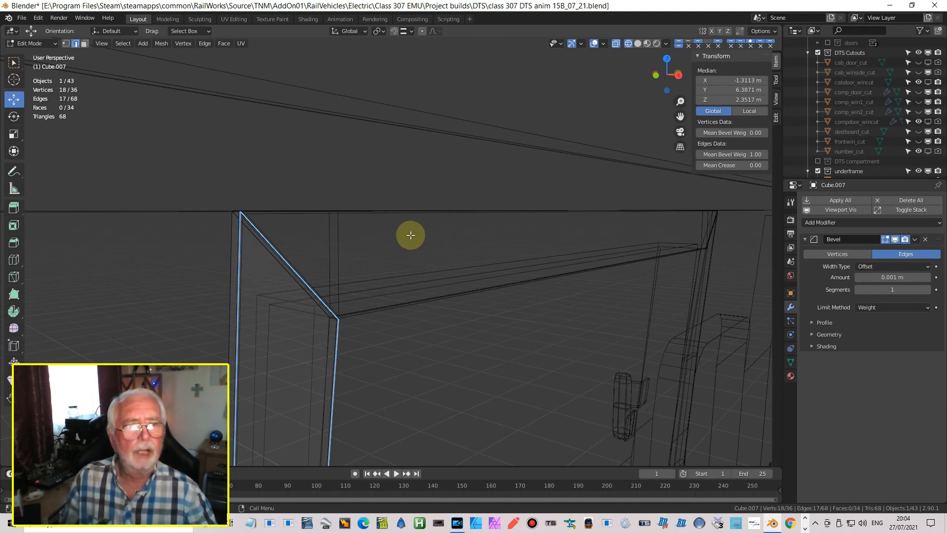
middle_click_drag(300, 243, 423, 95)
left_click(647, 44)
mouse_move(592, 85)
middle_mouse_down()
mouse_move(501, 264)
mouse_move(421, 226)
middle_mouse_up()
middle_click_drag(395, 204, 350, 261)
key("Tab")
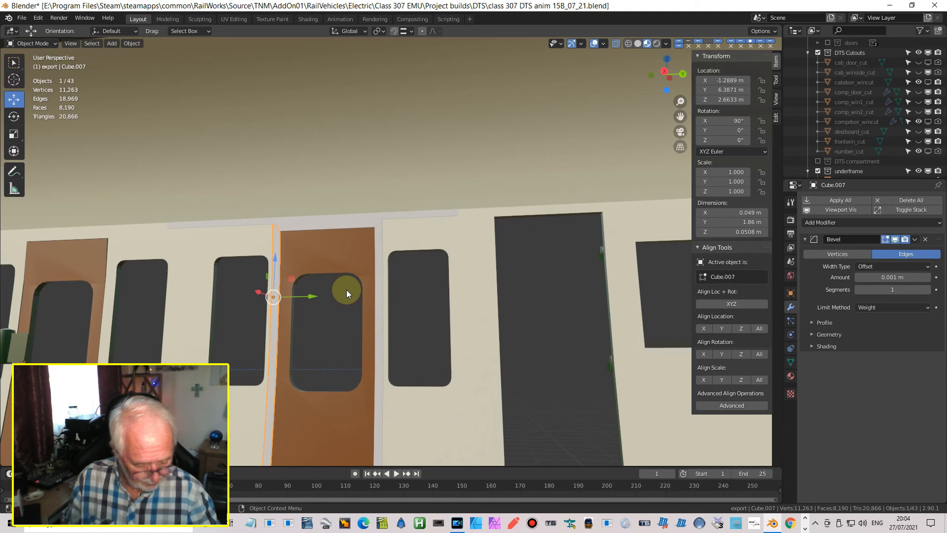
Switch to the UV Editing workspace and frame the brown door and its trim strips in right orthographic view.
key("KP_3")
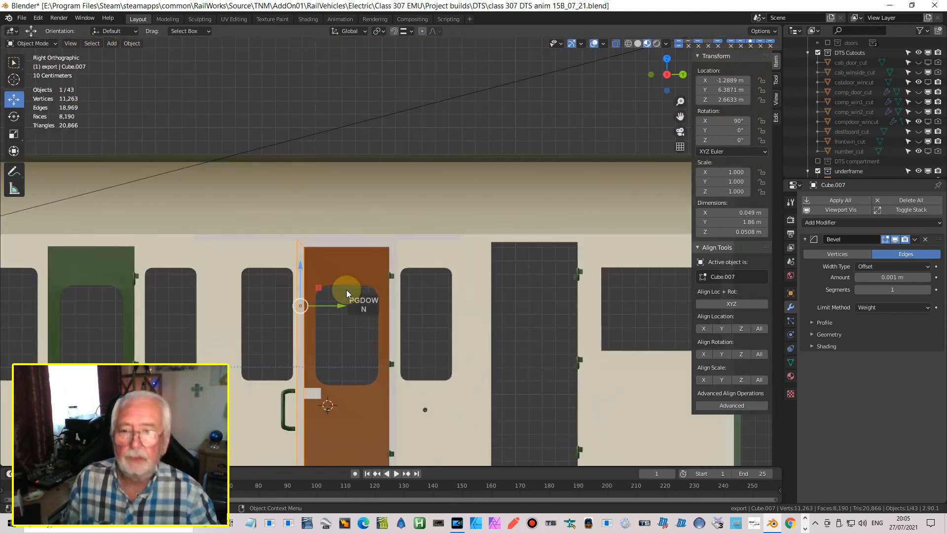
left_click(234, 19)
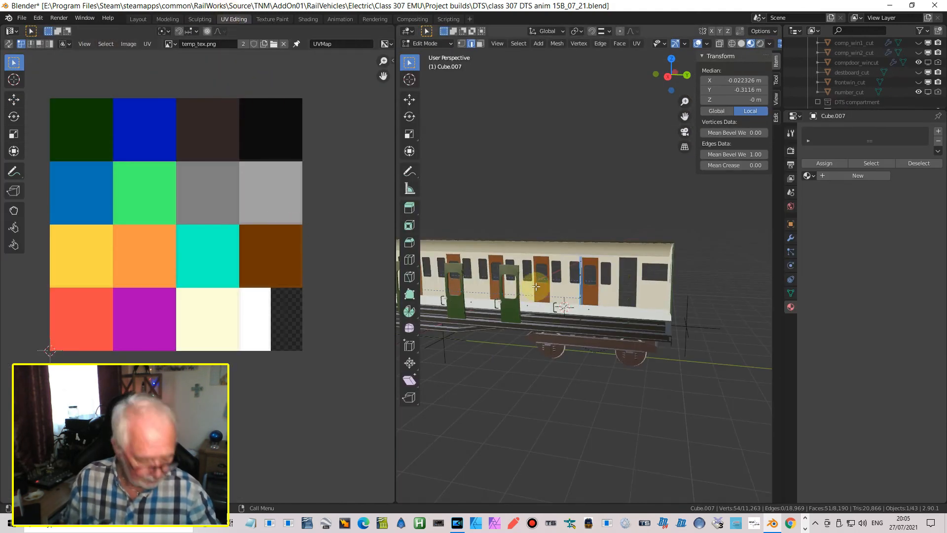
key("KP_3")
scroll(640, 293, "up", 4)
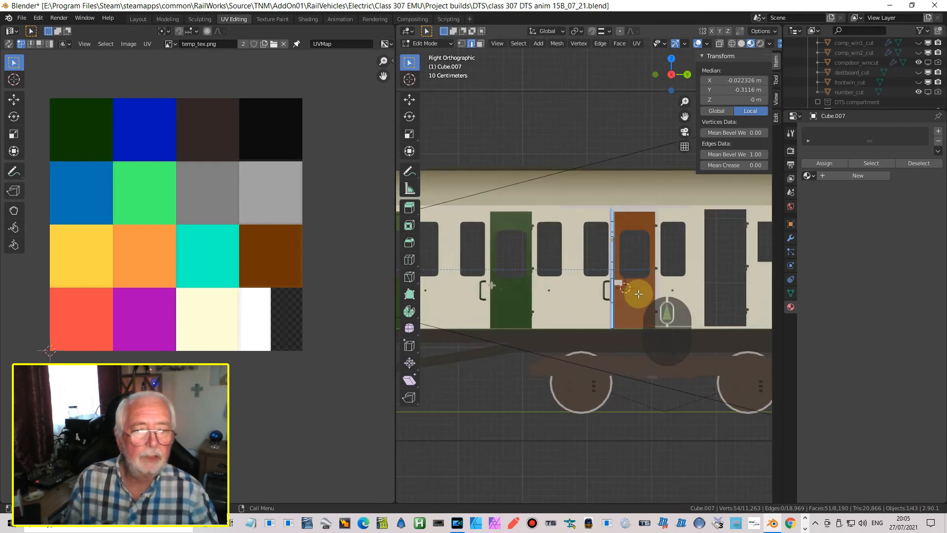
middle_click_drag(640, 293, 529, 333, "shift")
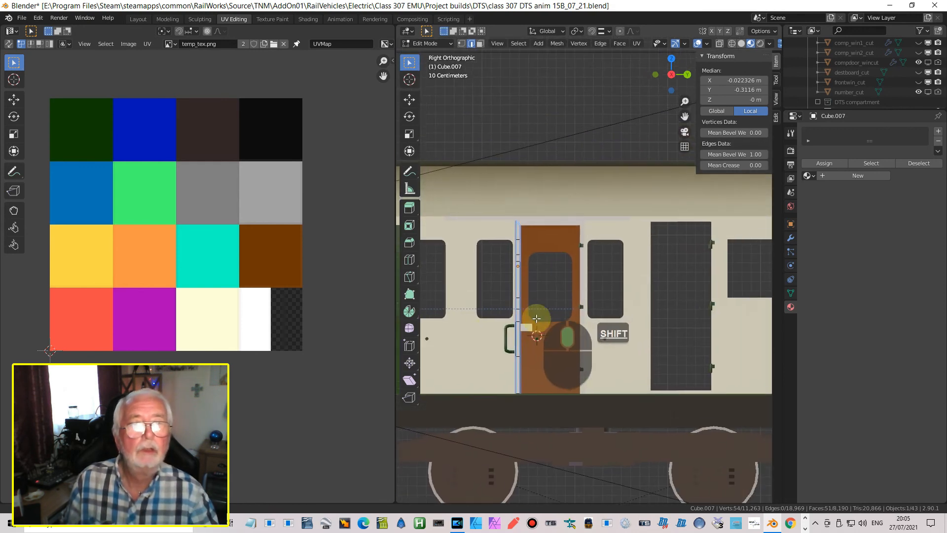
left_click(637, 44)
left_click(687, 155)
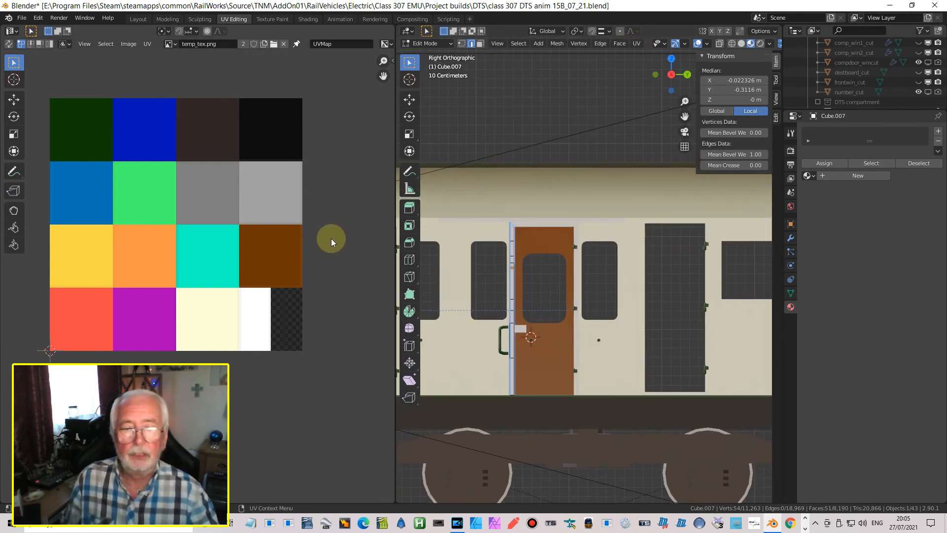
Select all the left-hand strip's faces and scale and move their UVs onto the brown swatch of temp_tex.png.
key("a")
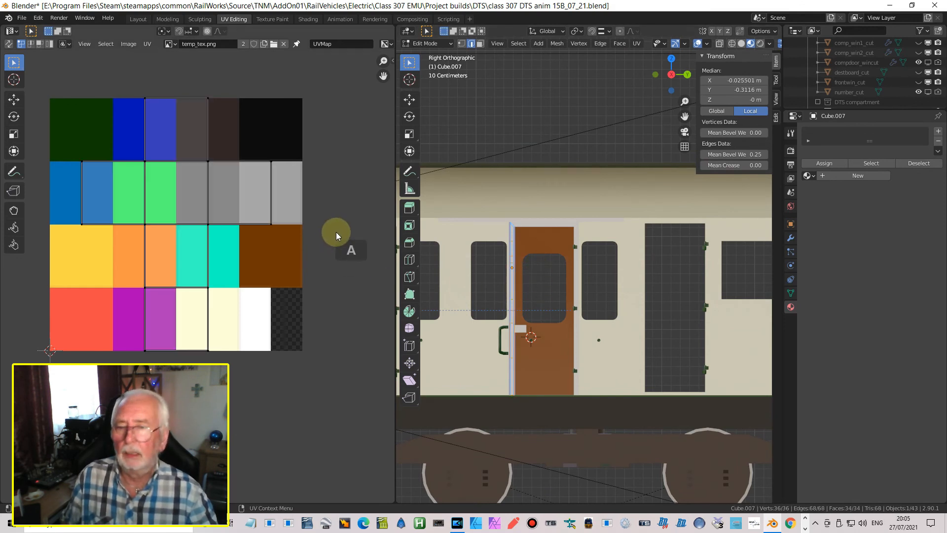
key("Tab")
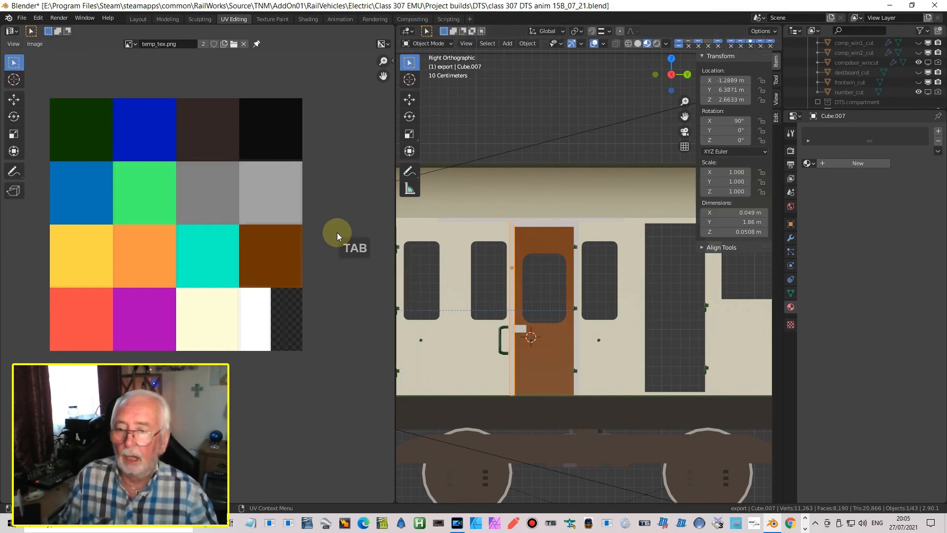
key("Tab")
key("a")
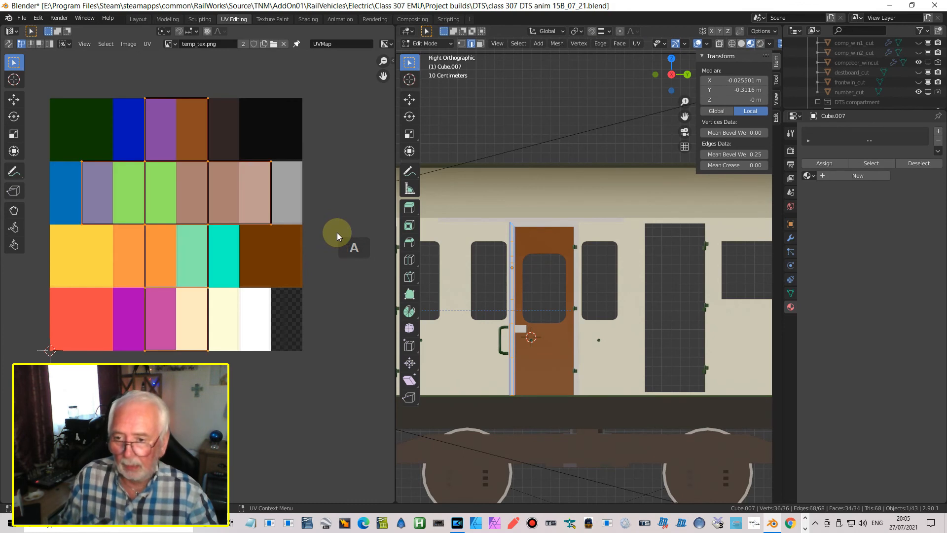
key("s")
left_click(213, 228)
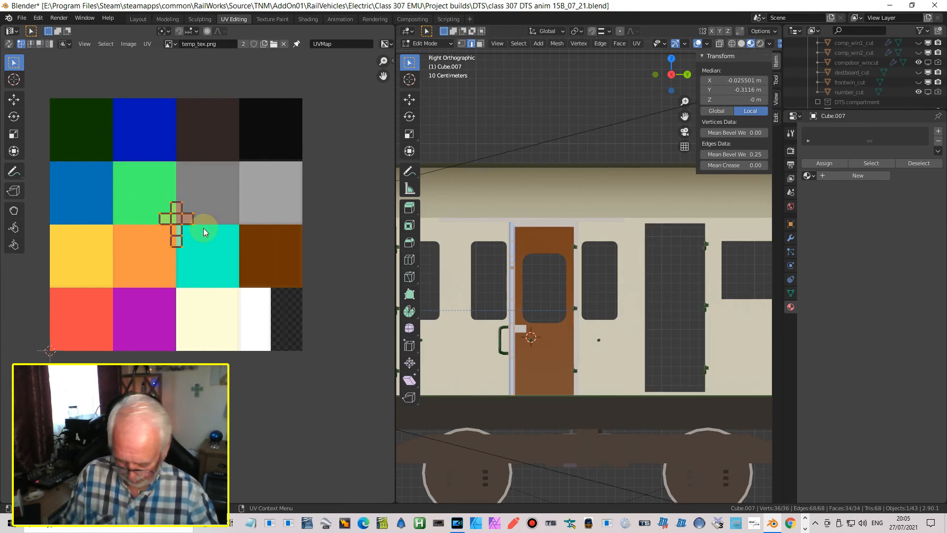
key("g")
left_click(299, 258)
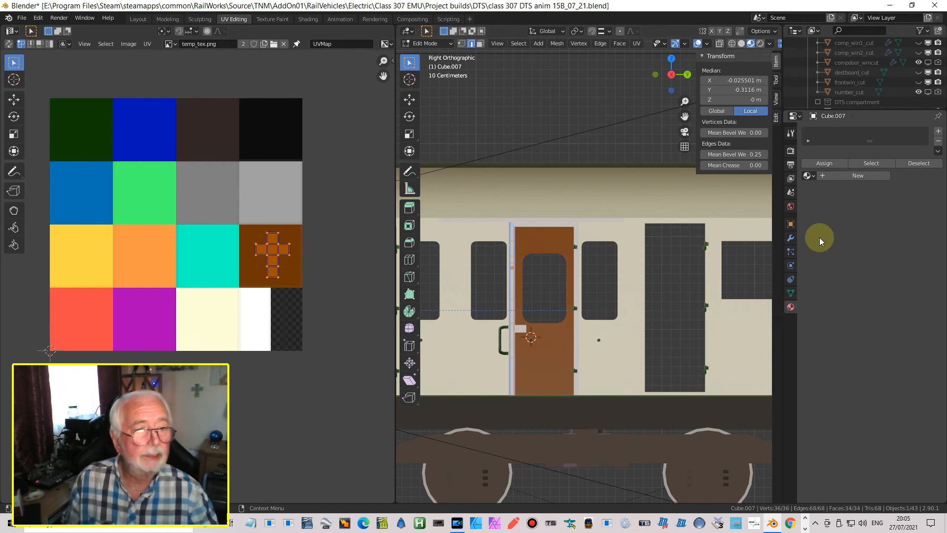
Assign the existing temp material to the left-hand vertical strip and return to Object Mode.
left_click(809, 176)
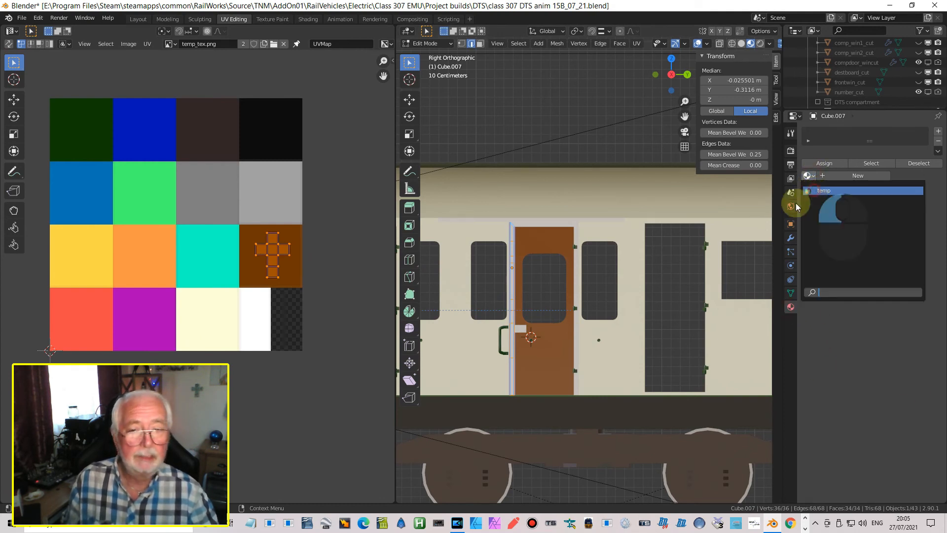
left_click(819, 190)
scroll(568, 319, "up", 3)
key("Tab")
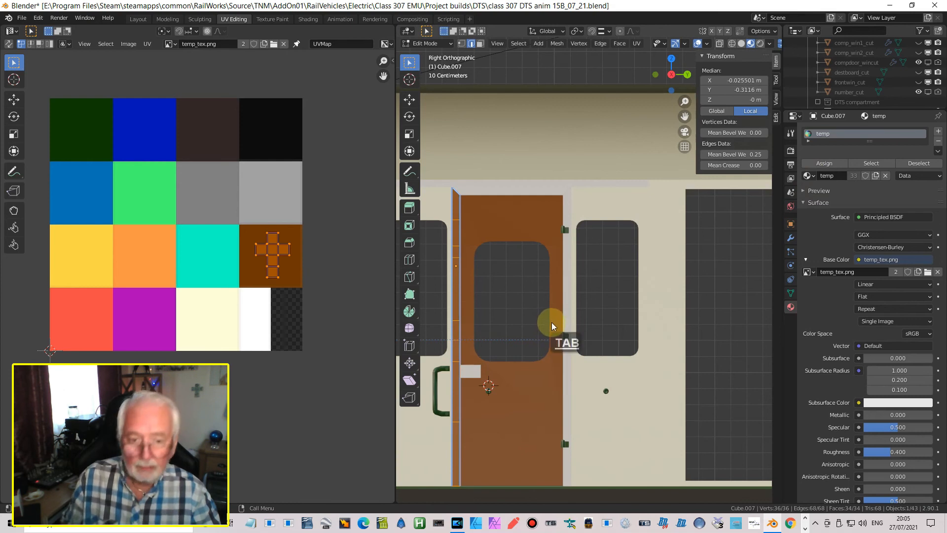
Select all the right-hand vertical strip's faces and scale and move their UVs onto the brown swatch of temp_tex.png.
left_click(566, 305)
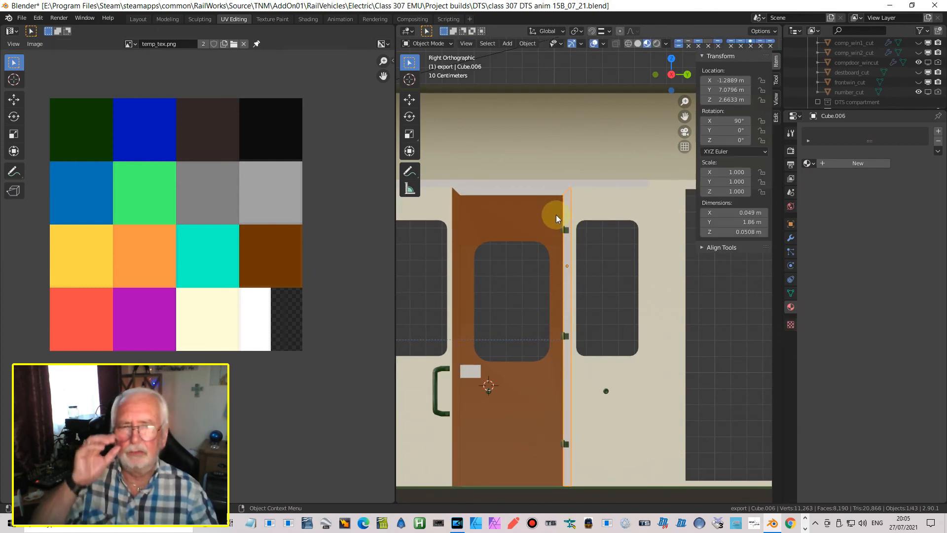
key("Tab")
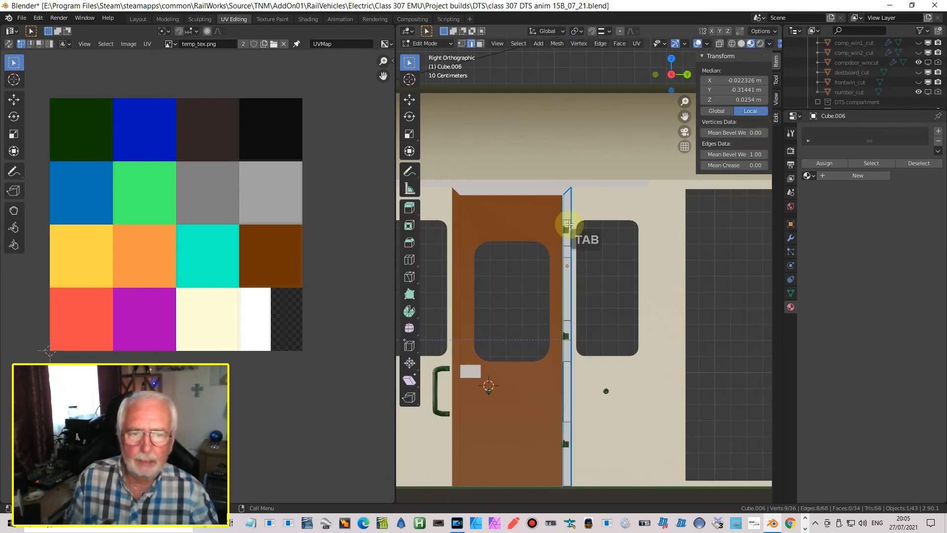
key("a")
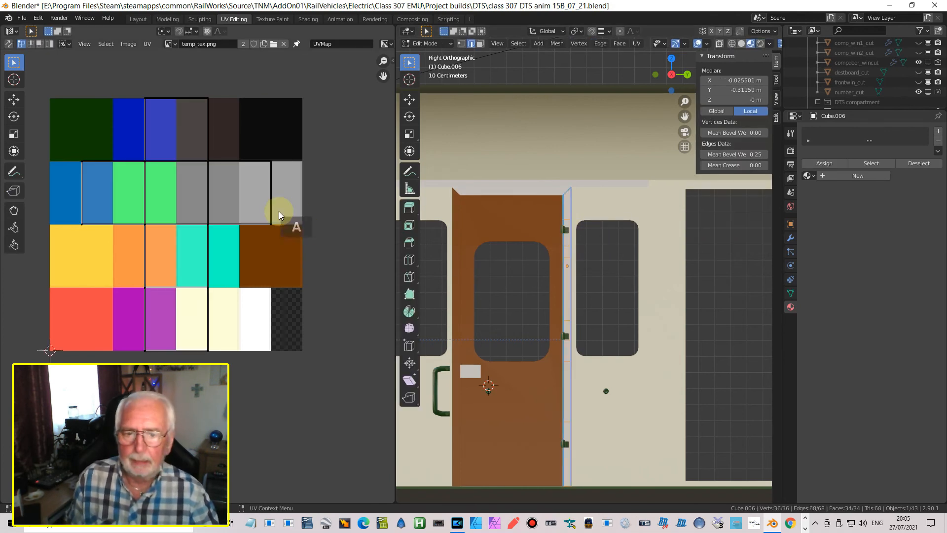
key("s")
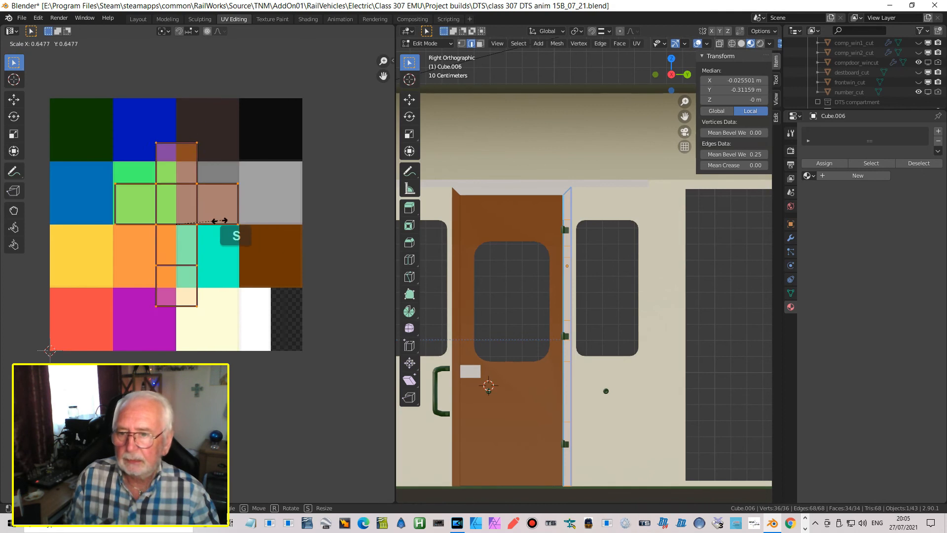
left_click(183, 228)
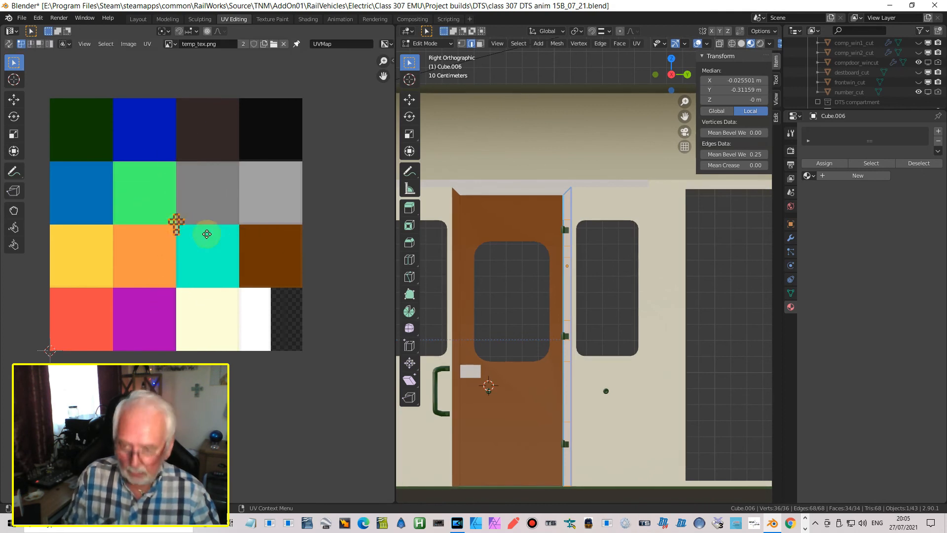
key("g")
left_click(286, 266)
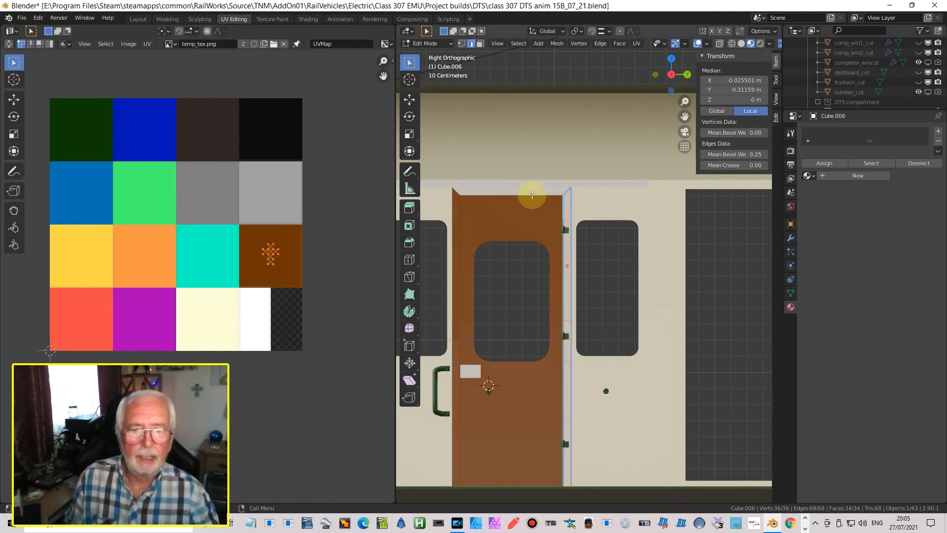
key("Tab")
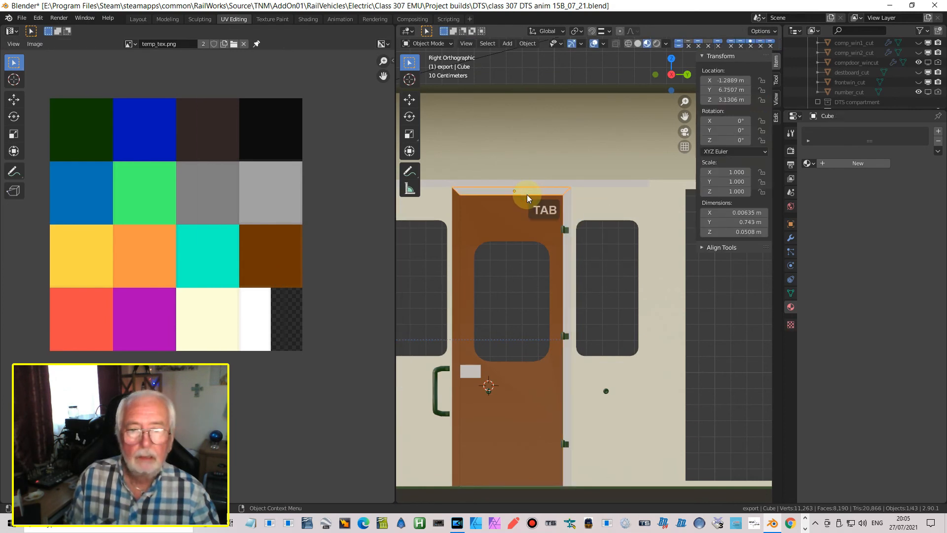
Shrink the top trim strip's UVs and place them on the brown swatch, returning to Object Mode.
key("a")
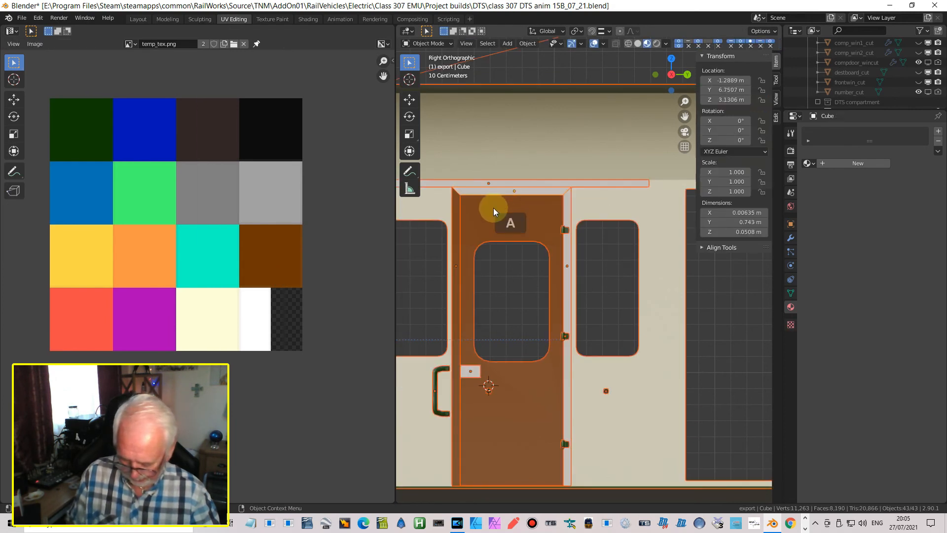
left_click(496, 192)
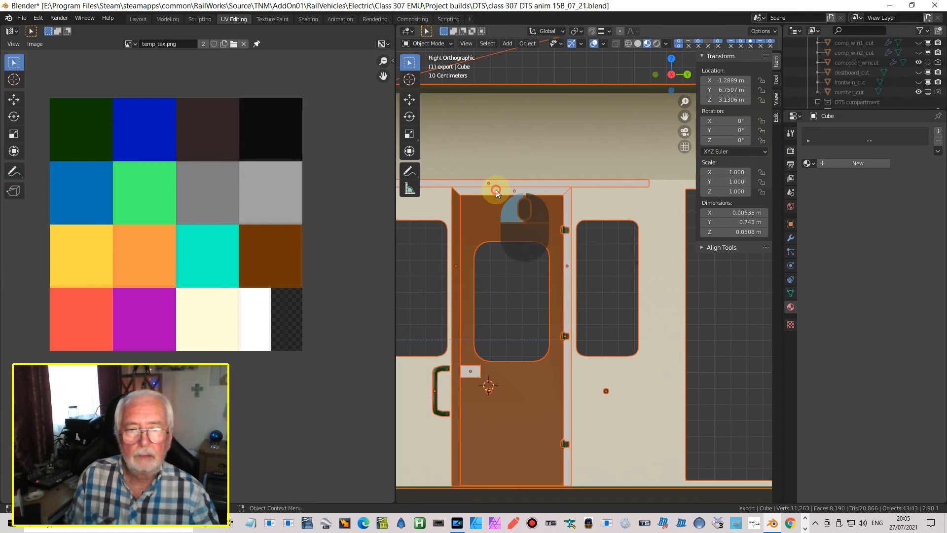
left_click(495, 190)
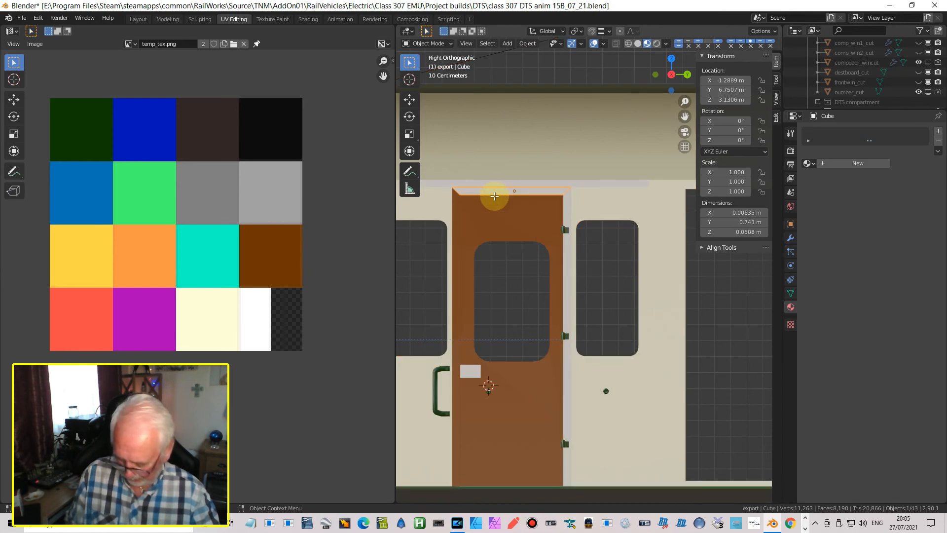
key("Tab")
key("a")
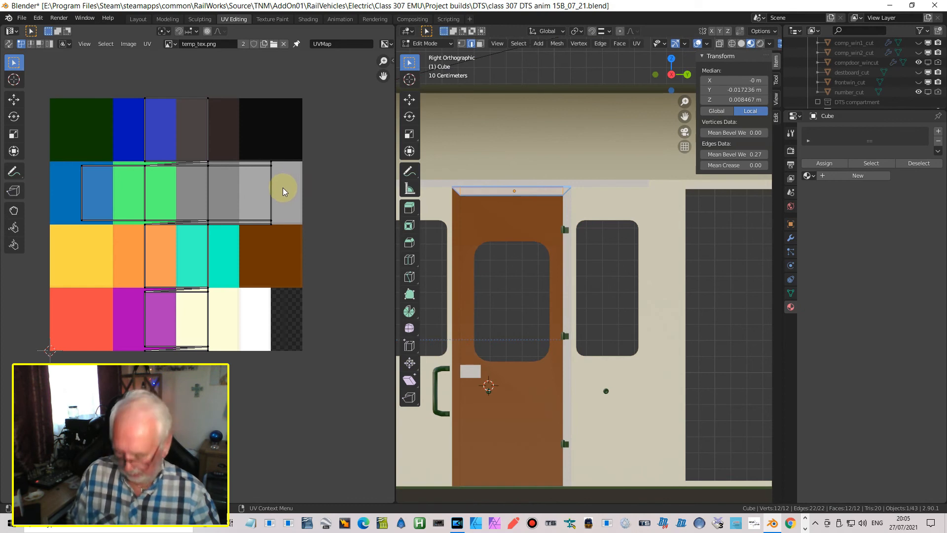
key("a")
key("s")
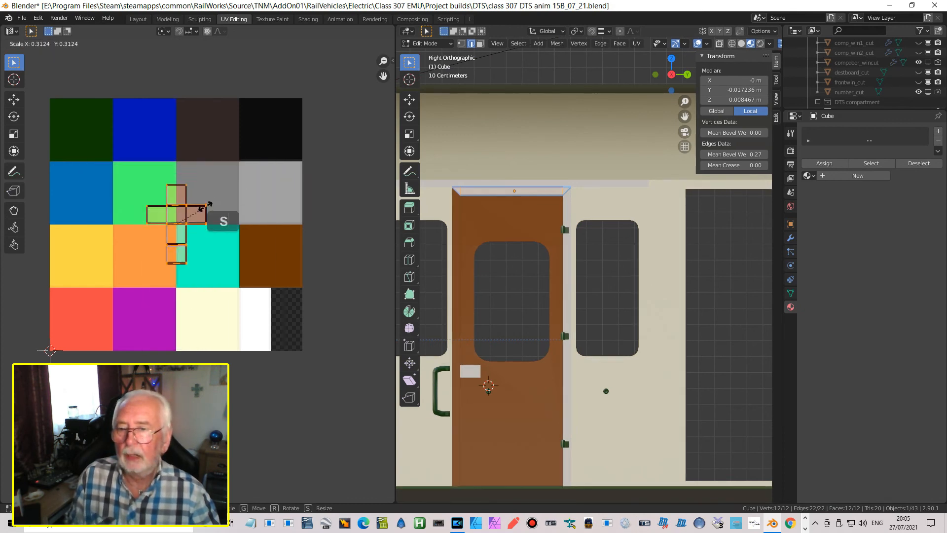
left_click(188, 222)
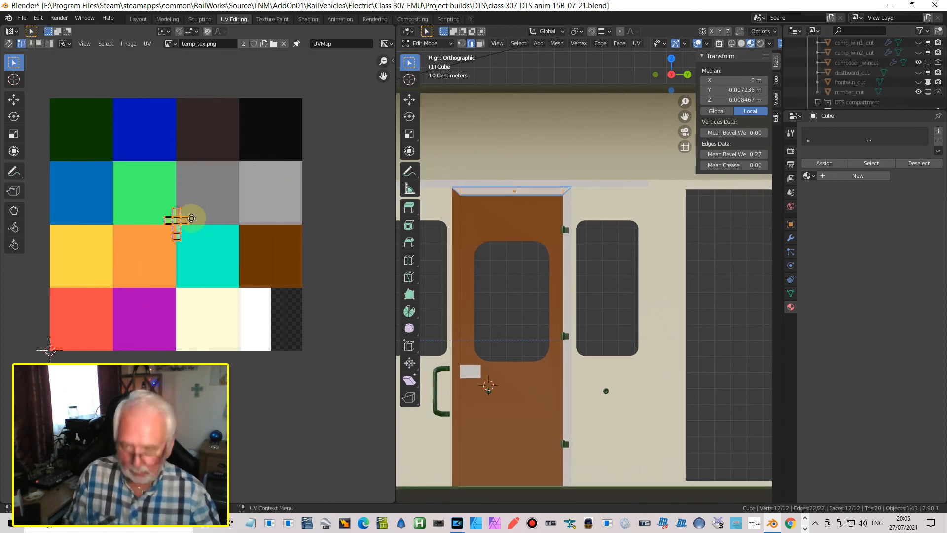
key("g")
left_click(286, 246)
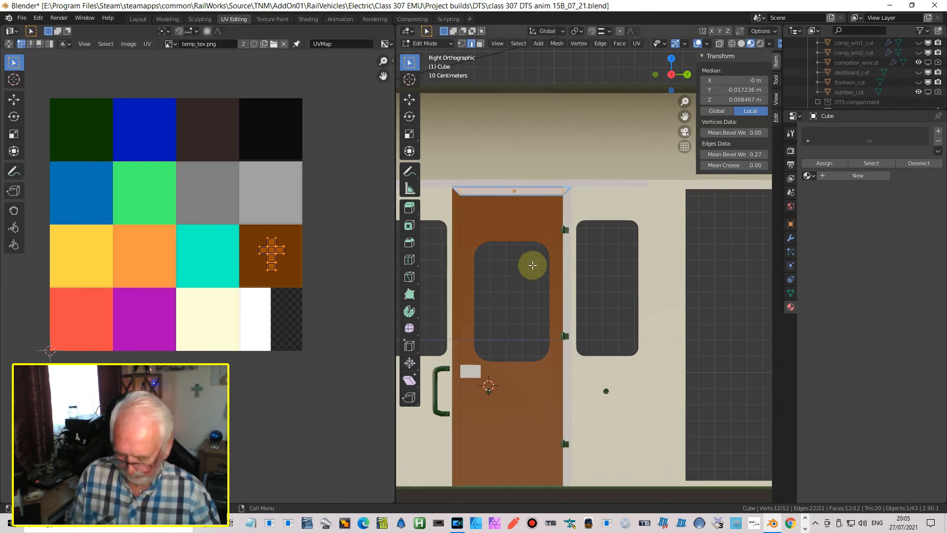
key("Tab")
Assign the existing temp material to the top strip and the right-hand vertical strip.
scroll(569, 252, "up", 4)
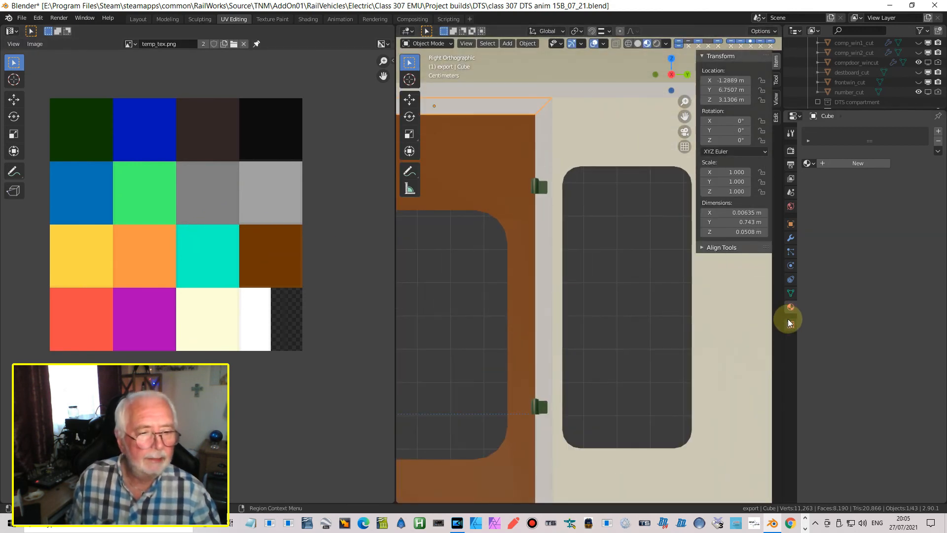
left_click(808, 163)
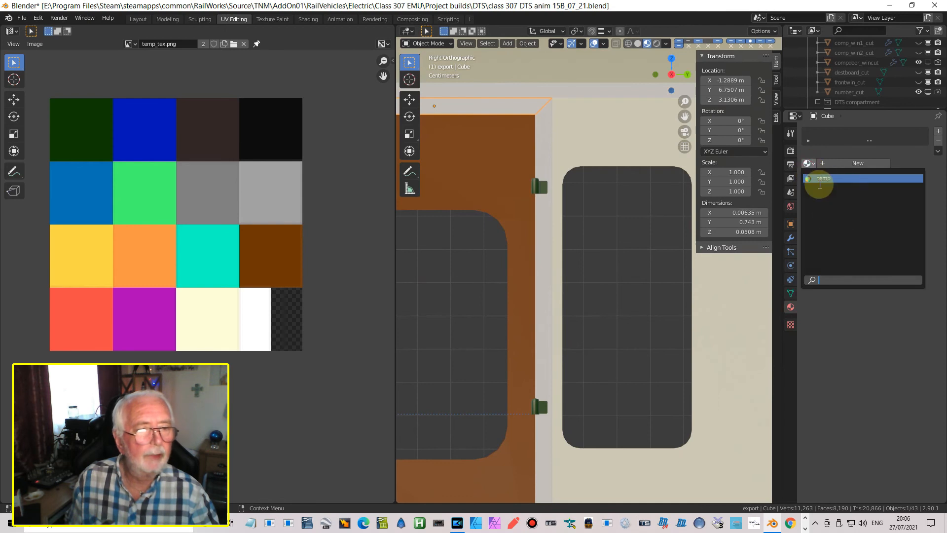
left_click(820, 179)
middle_click_drag(584, 203, 550, 217)
scroll(596, 220, "up", 5)
left_click(502, 243)
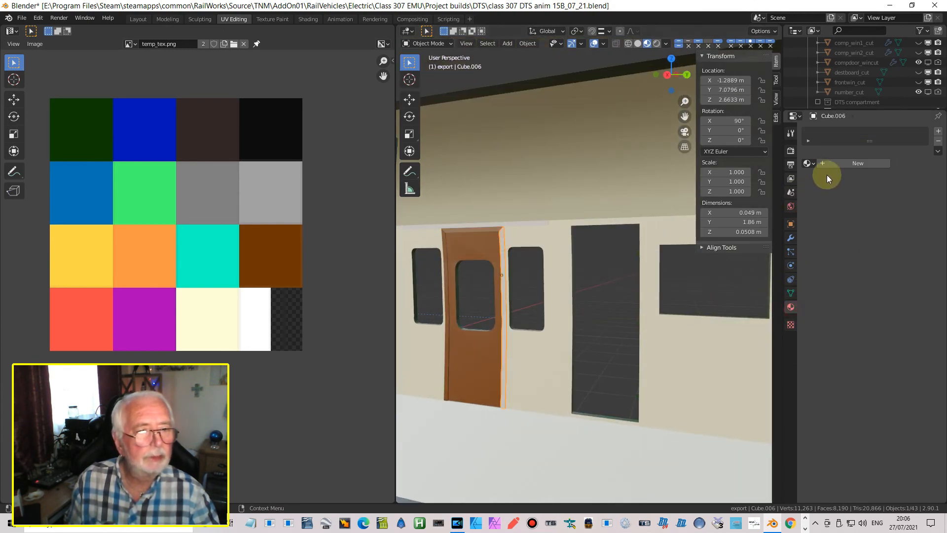
left_click(809, 165)
left_click(809, 180)
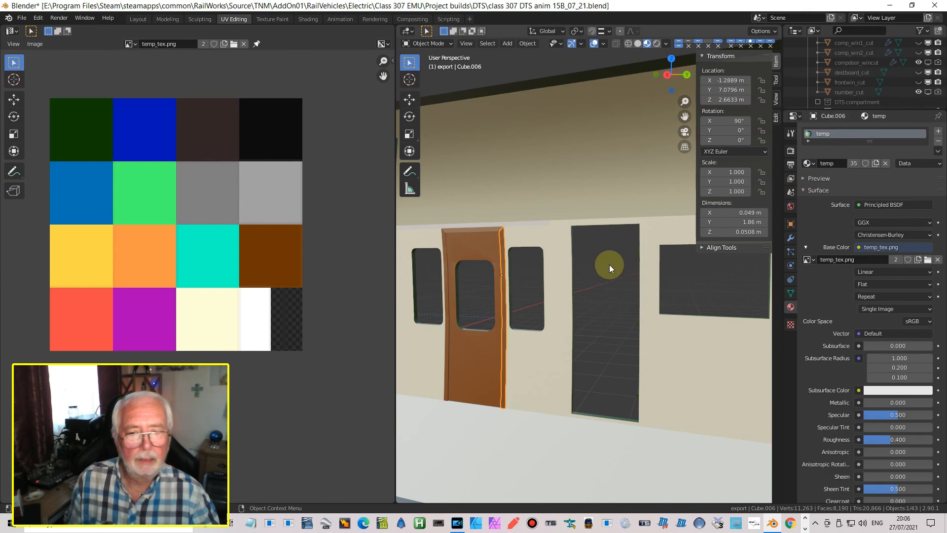
Switch to the Layout workspace and frame the brown door with its trim strips from an angle.
middle_click_drag(609, 264, 614, 265)
scroll(612, 265, "up", 3)
mouse_move(531, 239)
middle_mouse_down("shift")
mouse_move(577, 253)
mouse_move(590, 193)
mouse_move(593, 203)
mouse_move(626, 186)
mouse_move(531, 255)
middle_mouse_up("shift")
scroll(590, 220, "down", 1)
scroll(588, 196, "up", 4)
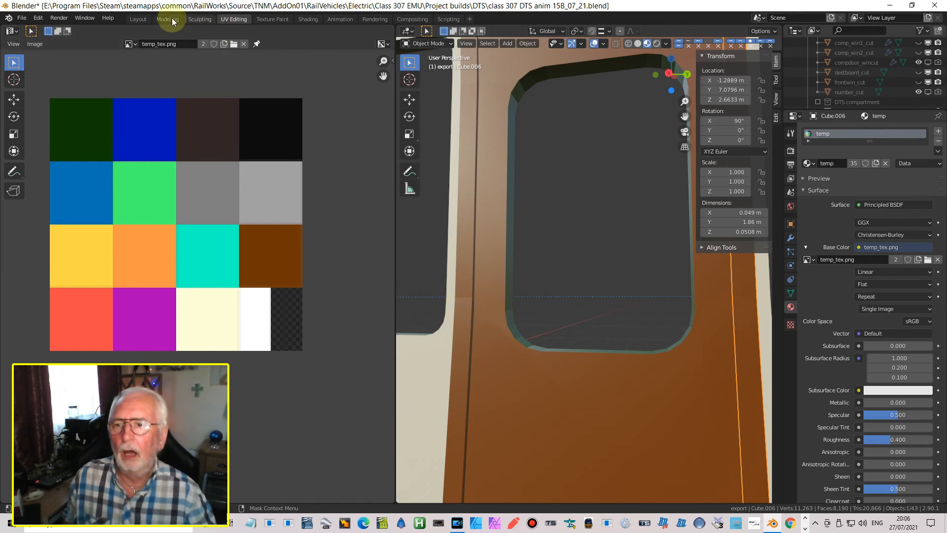
left_click(133, 20)
middle_click_drag(374, 123, 359, 210)
scroll(354, 196, "up", 1)
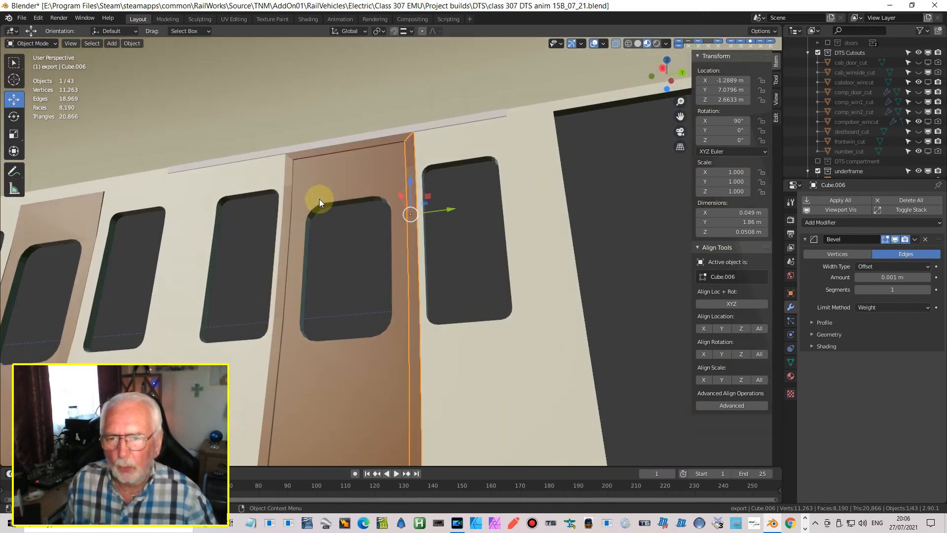
scroll(296, 192, "up", 1)
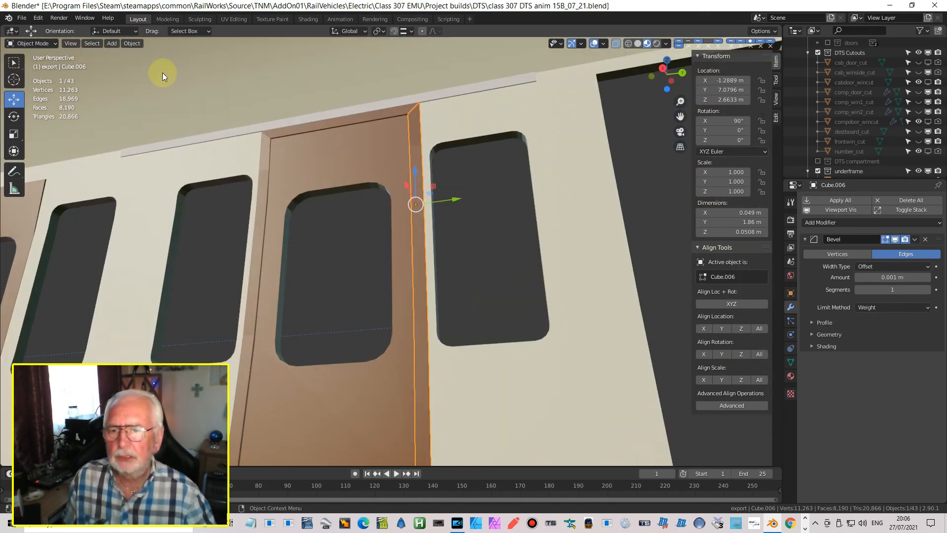
Apply Shade Smooth to the right-hand, left-hand and top trim strips around the brown door.
left_click(135, 45)
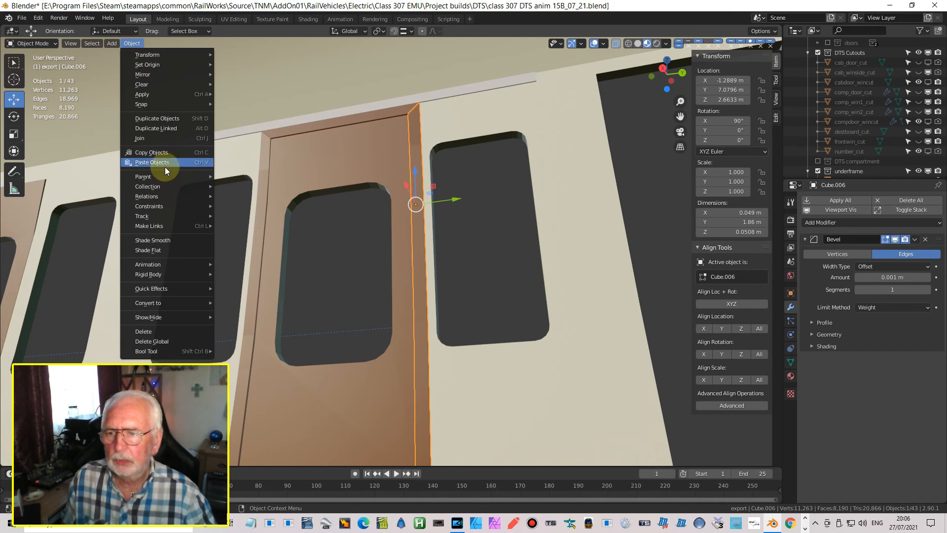
left_click(175, 245)
left_click(263, 190)
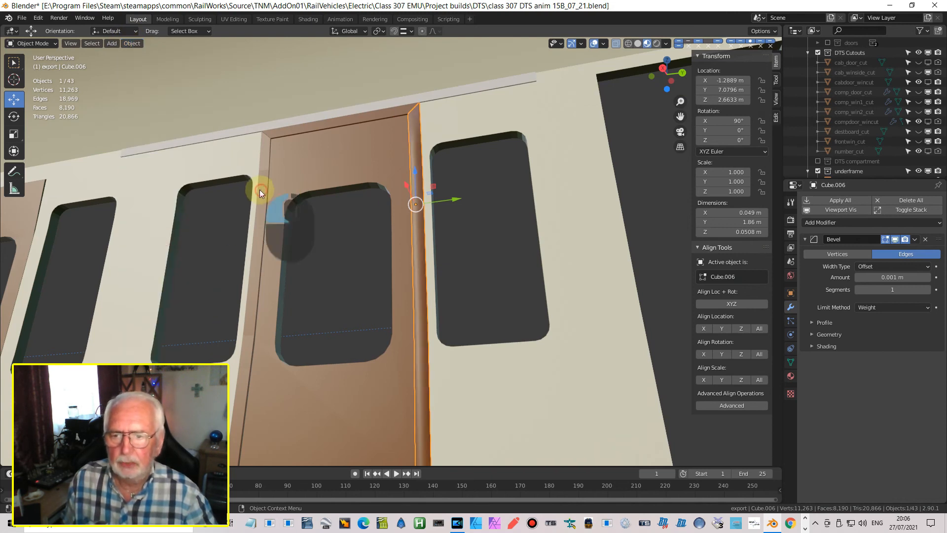
left_click(129, 44)
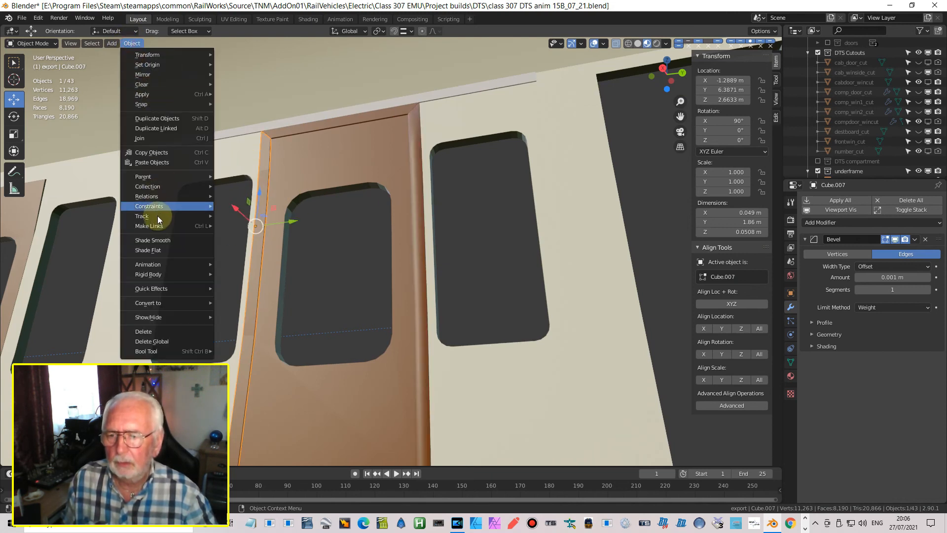
left_click(162, 240)
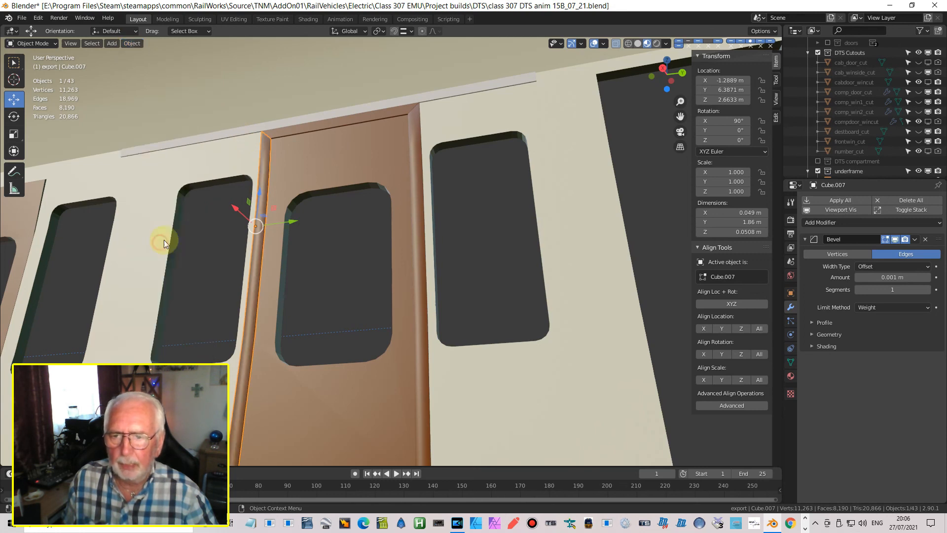
left_click(319, 123)
left_click(130, 44)
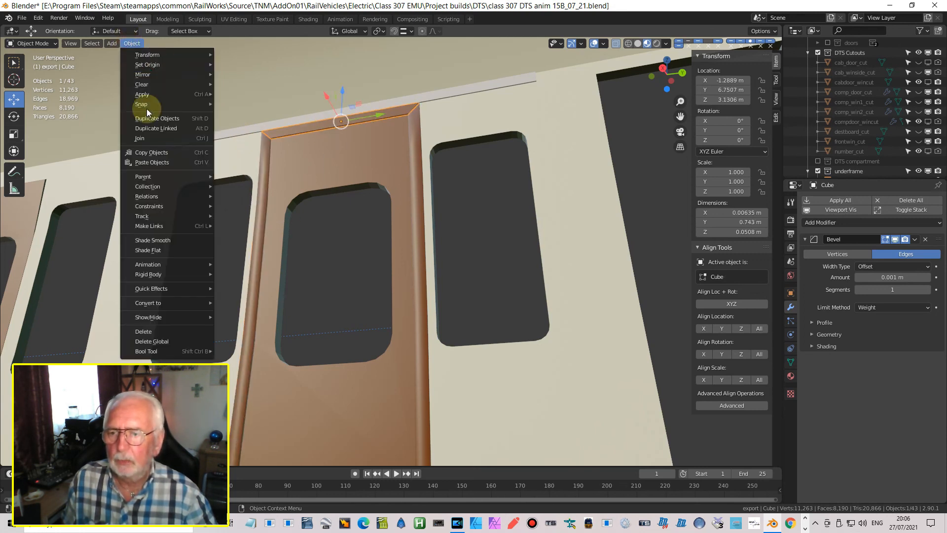
left_click(163, 240)
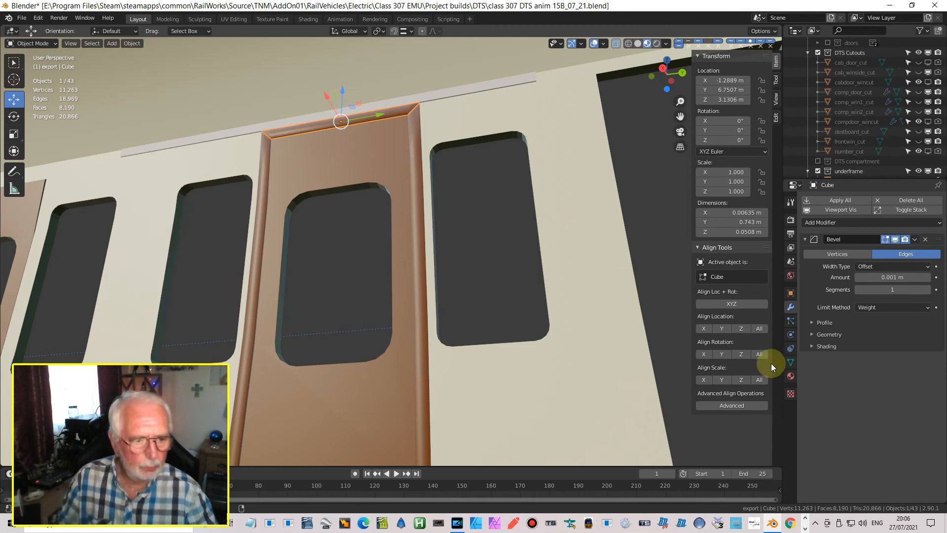
Enable Auto Smooth at 30° in the mesh normals of the top, right-hand and left-hand trim strips.
left_click(789, 361)
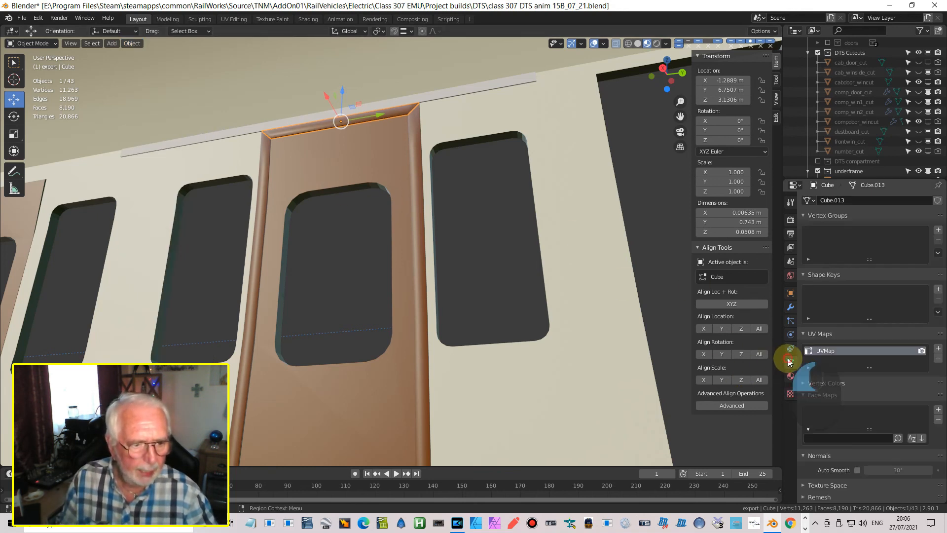
scroll(814, 390, "down", 1)
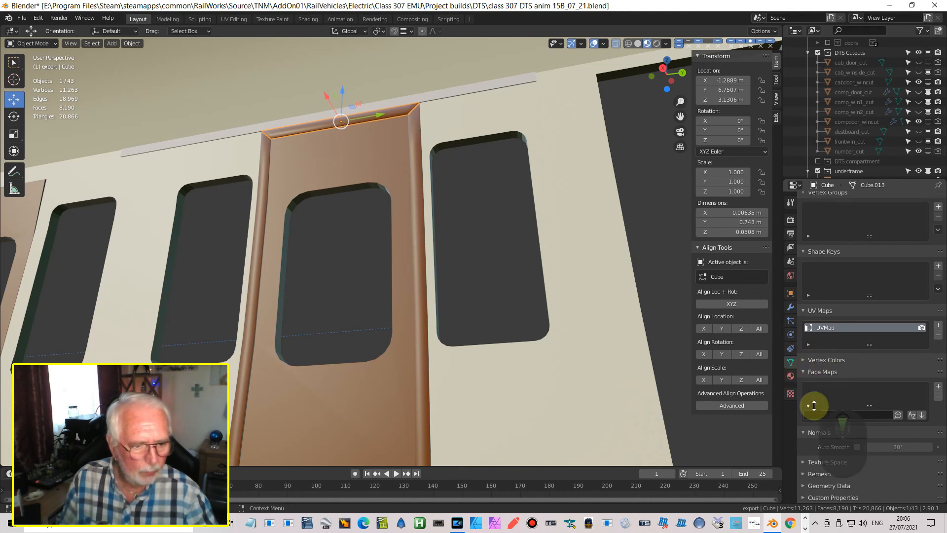
left_click(857, 446)
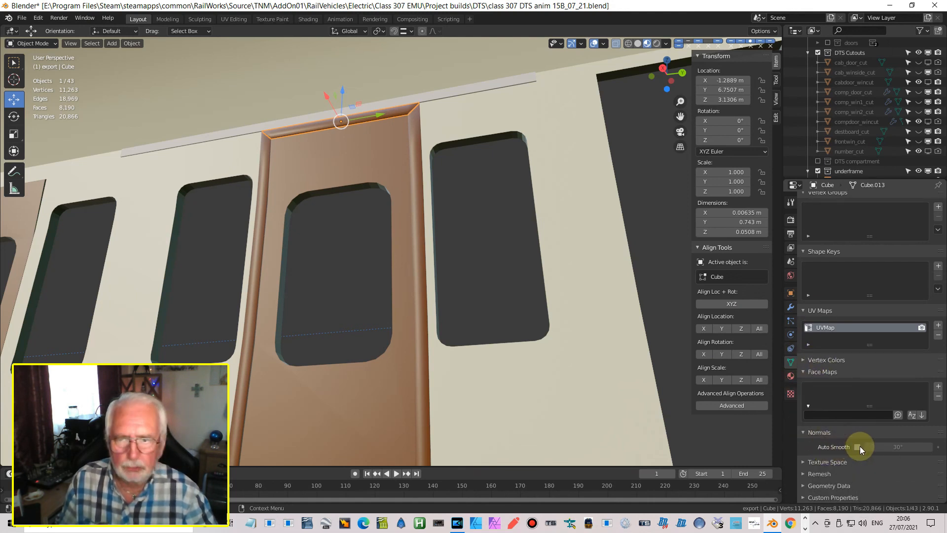
left_click(412, 166)
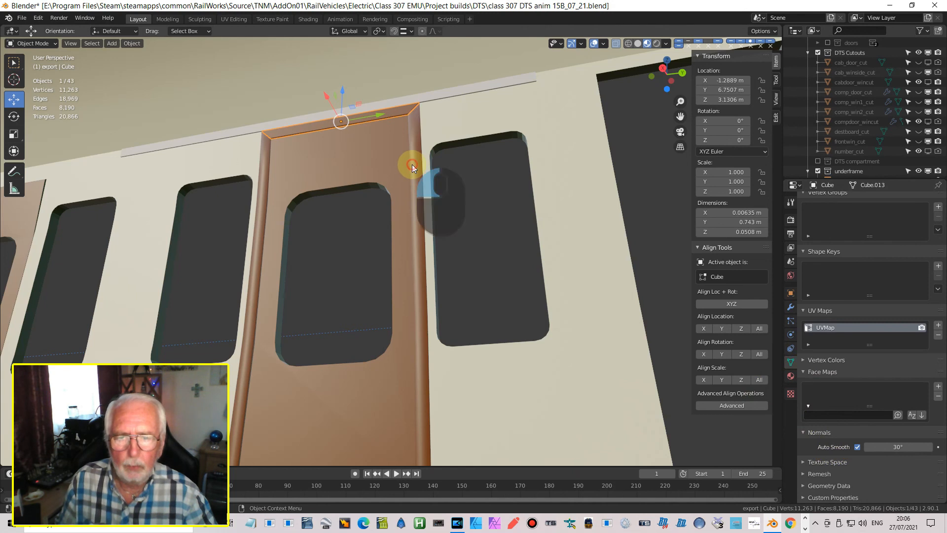
left_click(860, 447)
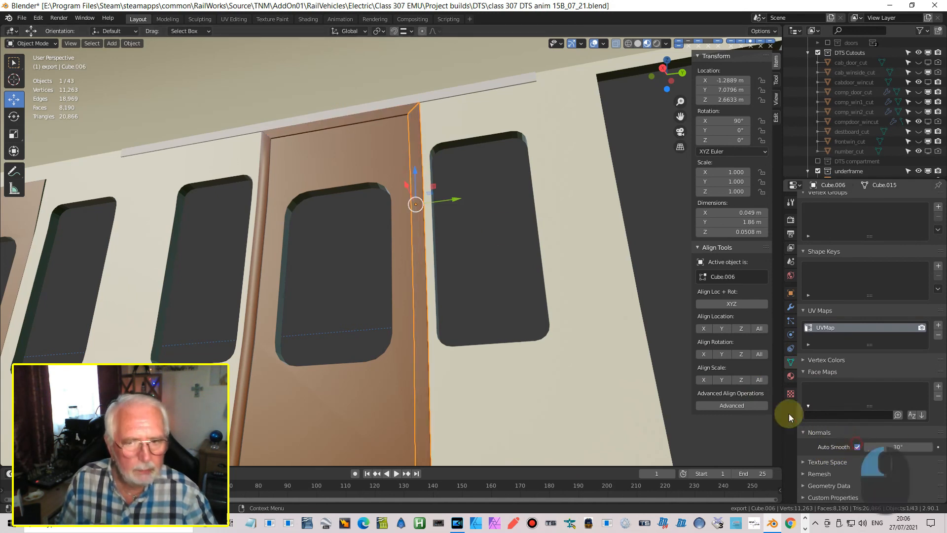
mouse_move(360, 162)
middle_mouse_down()
mouse_move(354, 147)
mouse_move(365, 150)
middle_mouse_up()
scroll(366, 152, "up", 3)
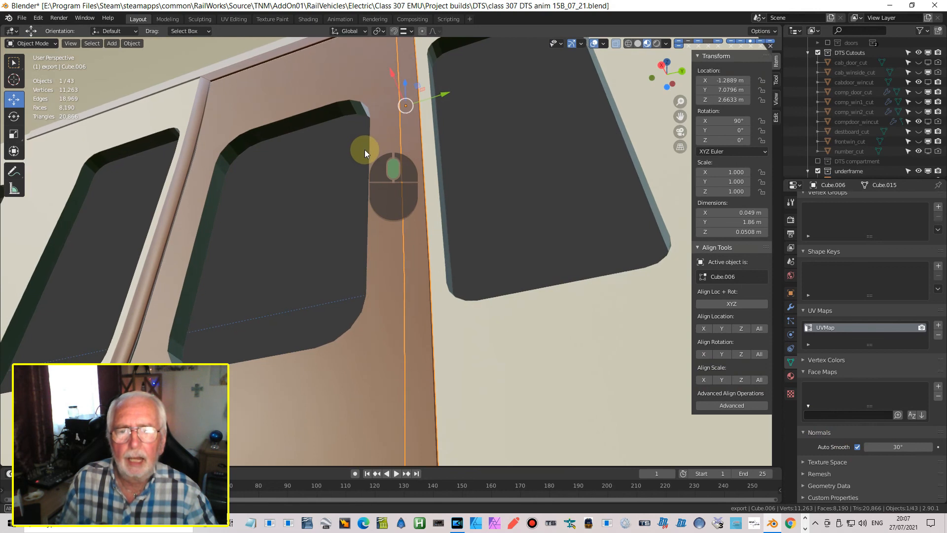
left_click(195, 125)
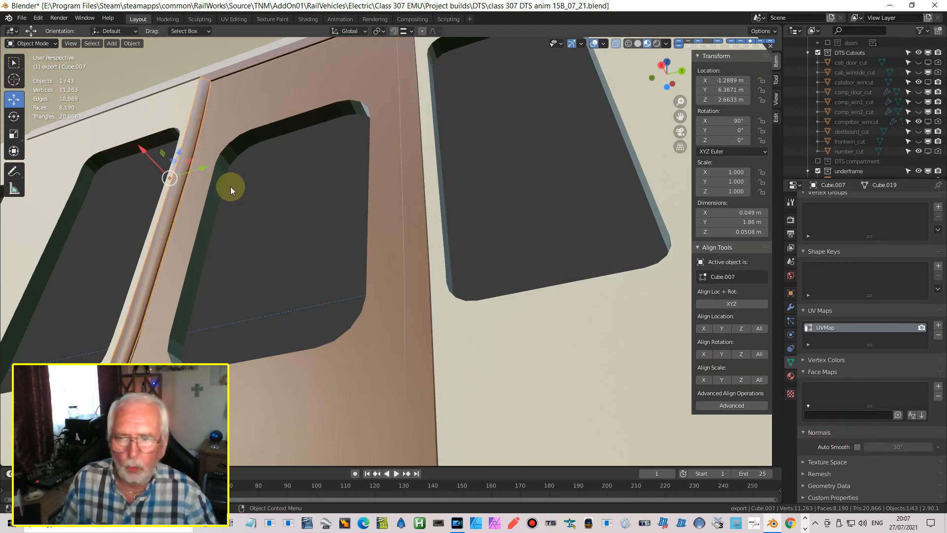
left_click(858, 447)
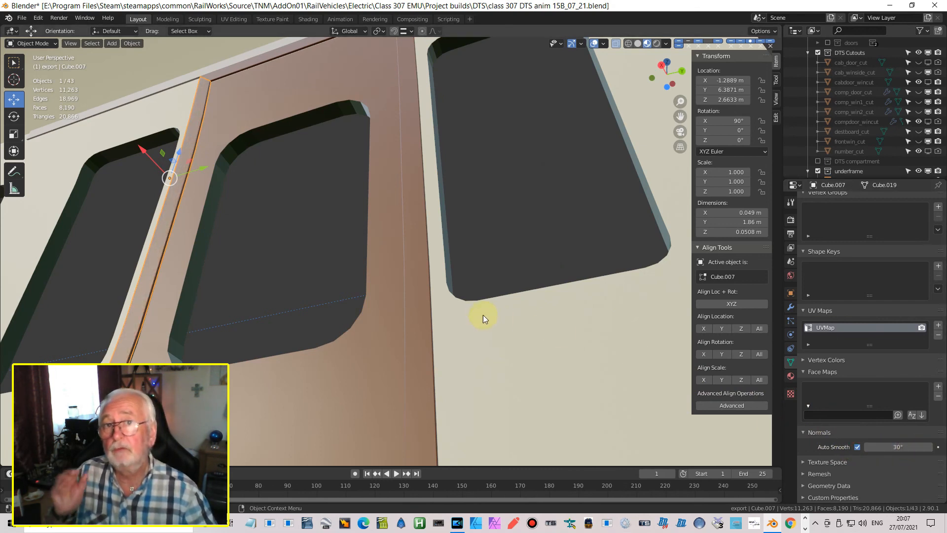
Set the mean bevel weight to 1.00 on the upper and lower long outer edges of the horizontal strip above the door.
middle_click_drag(324, 250, 323, 304)
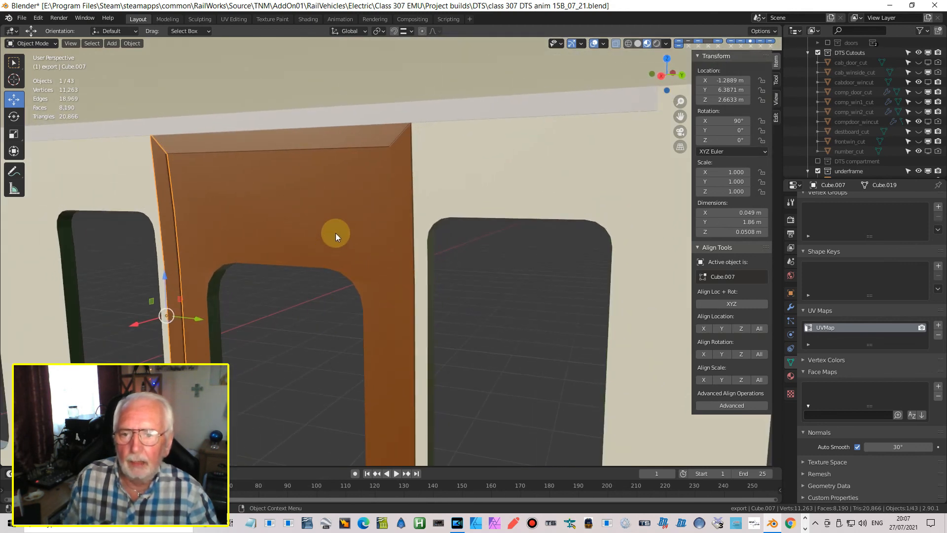
scroll(335, 233, "up", 3)
scroll(335, 233, "down", 3)
middle_click_drag(336, 232, 306, 224)
left_click(366, 146)
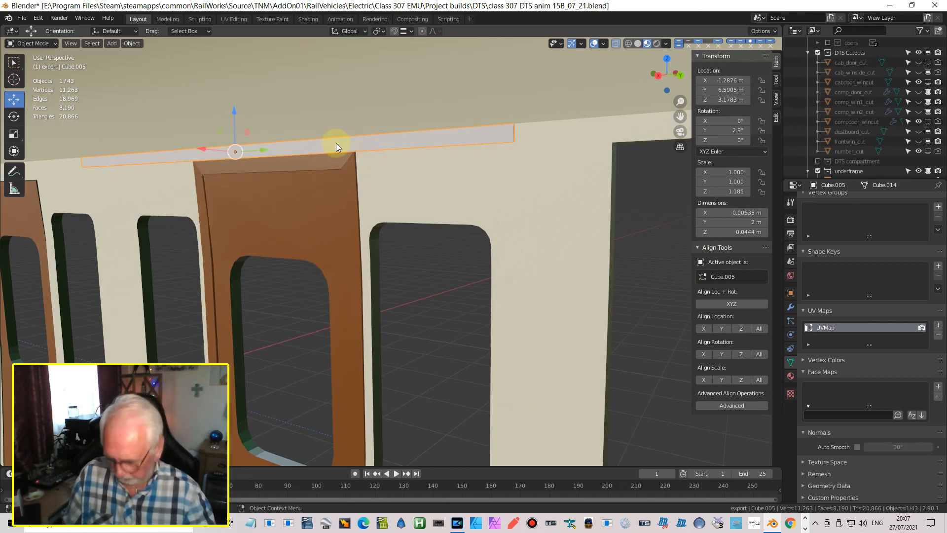
key("Tab")
middle_click_drag(348, 144, 438, 260)
left_click(440, 254)
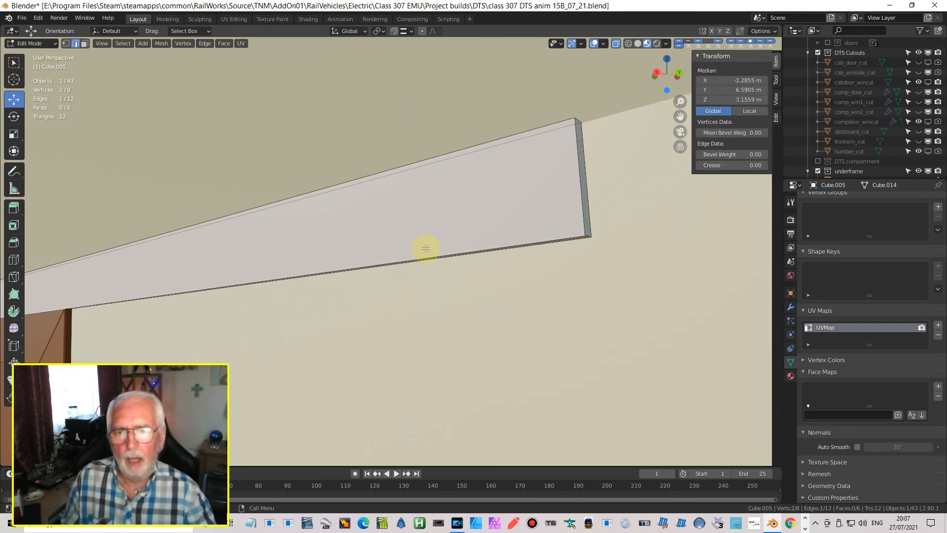
left_click(480, 143, "shift")
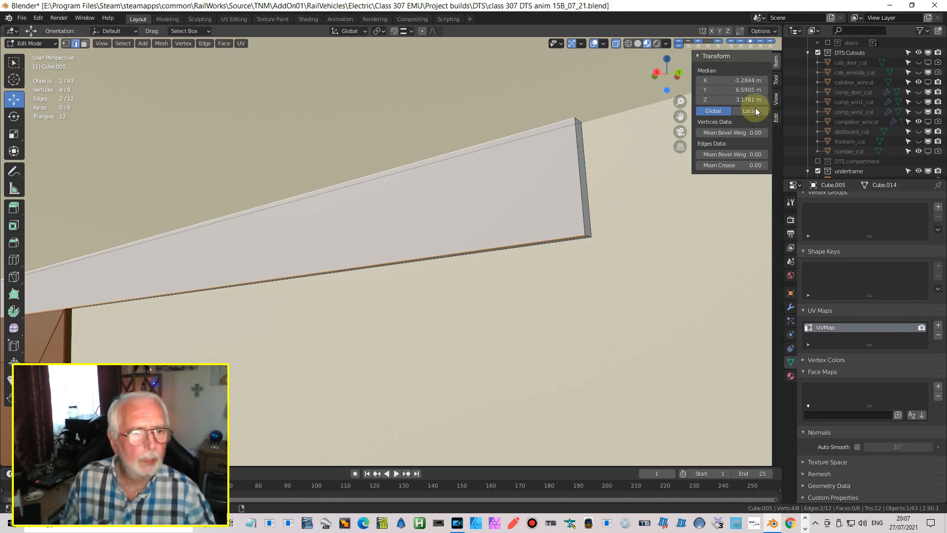
mouse_move(755, 154)
left_mouse_down()
mouse_move(790, 154)
mouse_move(765, 159)
left_mouse_up()
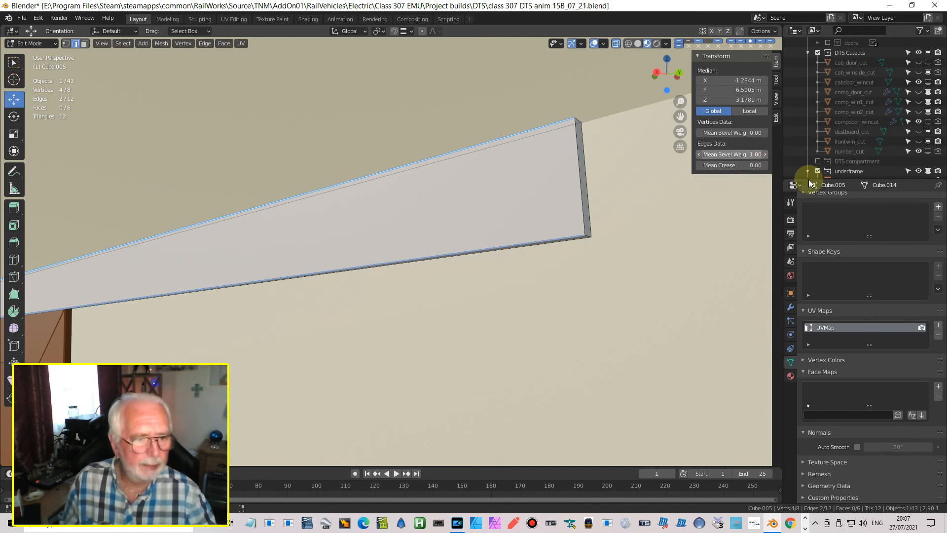
Add a Bevel modifier to the horizontal strip with an amount of 0.001 m and the limit method set to Weight.
left_click(791, 307)
left_click(847, 200)
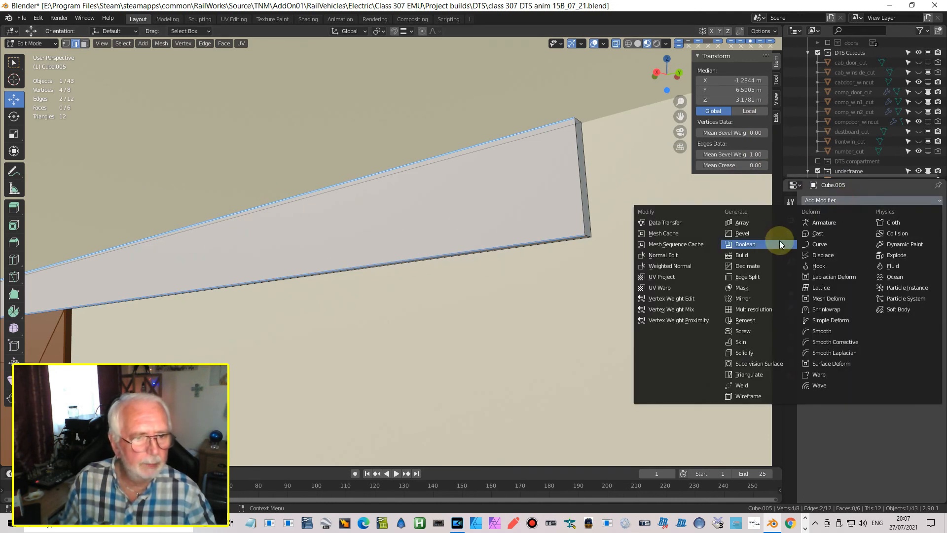
left_click(742, 233)
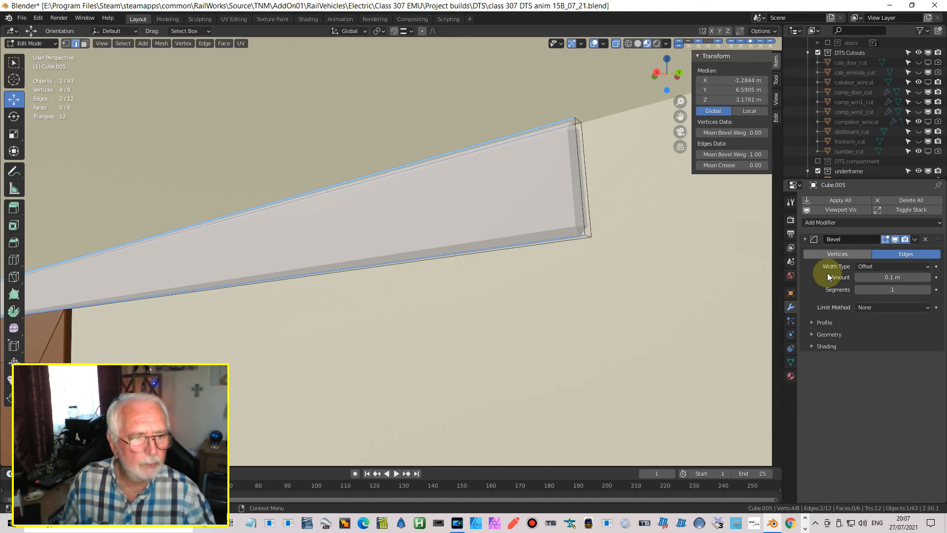
left_click(886, 277)
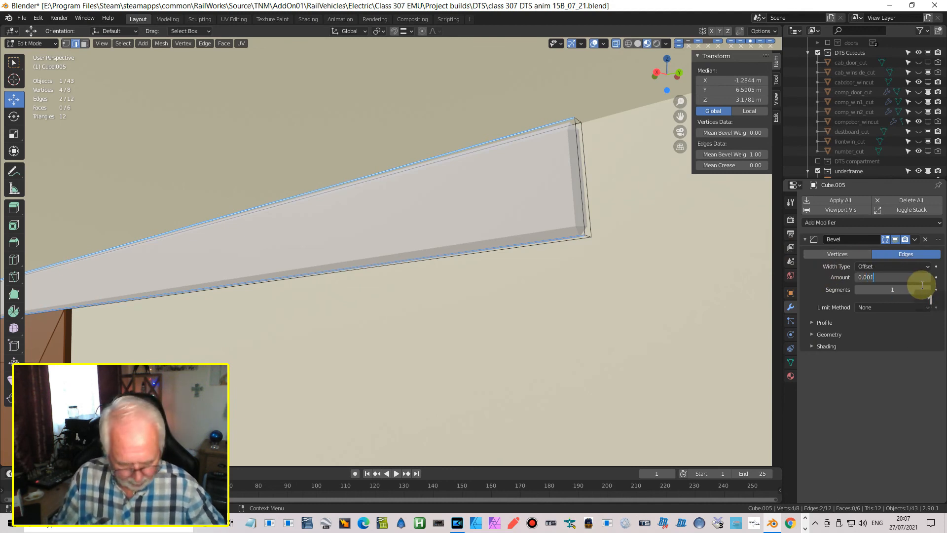
type("0.001")
key("Return")
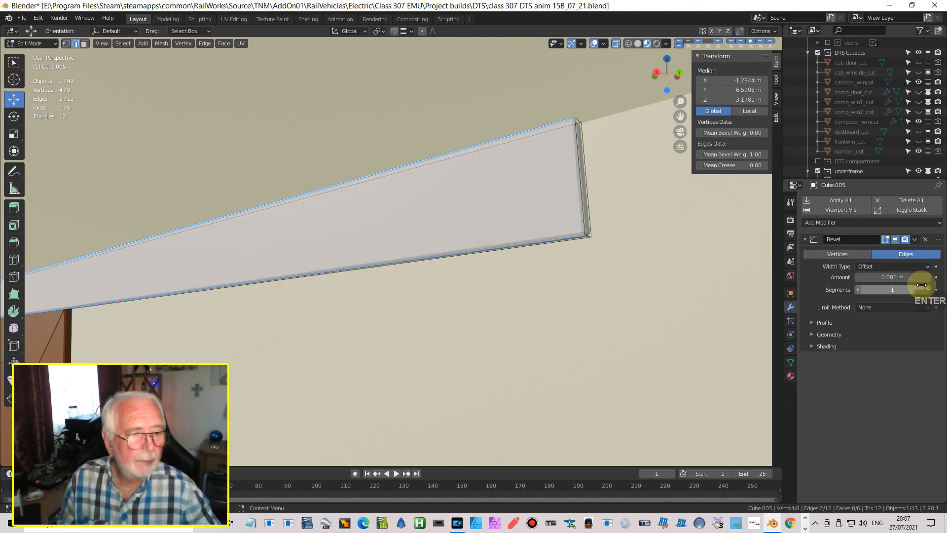
left_click(877, 308)
left_click(877, 336)
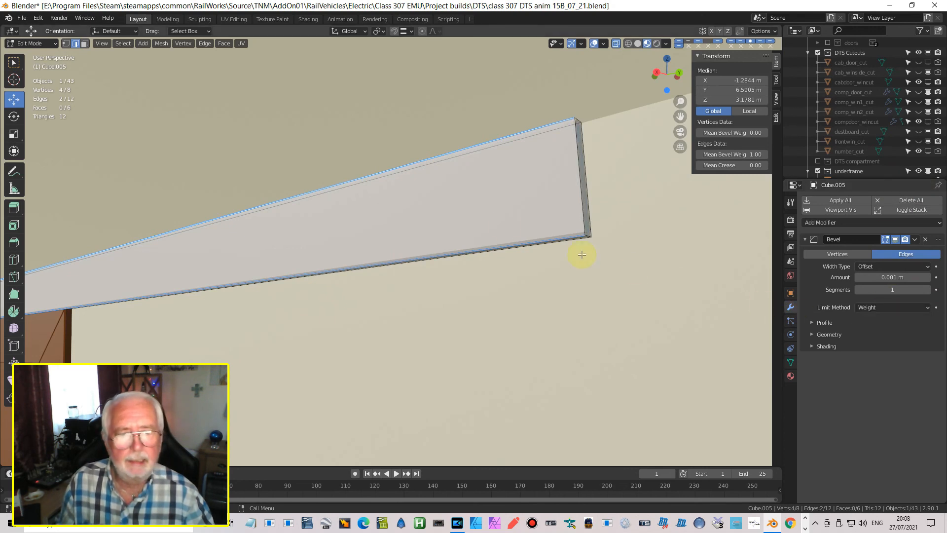
In the UV Editing workspace, shrink all of the horizontal strip's UVs and move them onto the brown swatch of temp_tex.png.
scroll(369, 216, "down", 2)
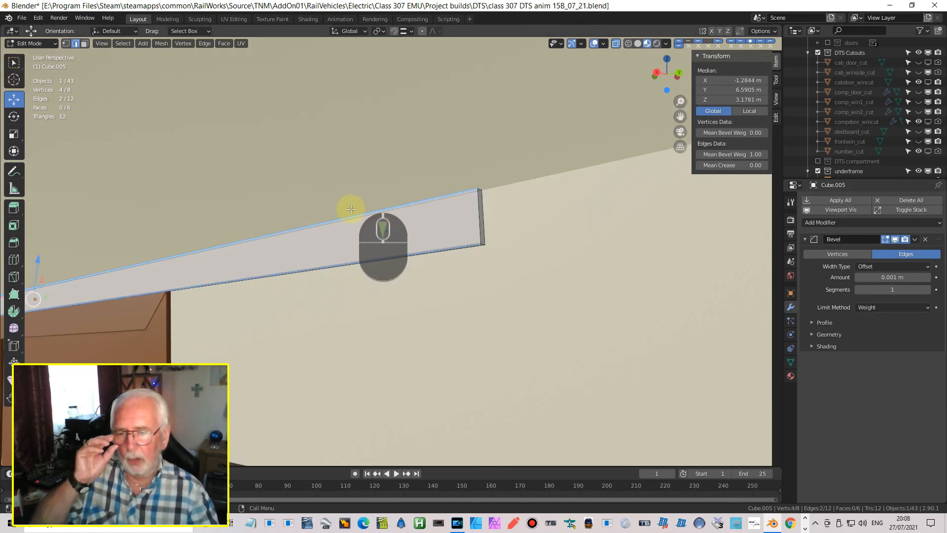
key("KP_3")
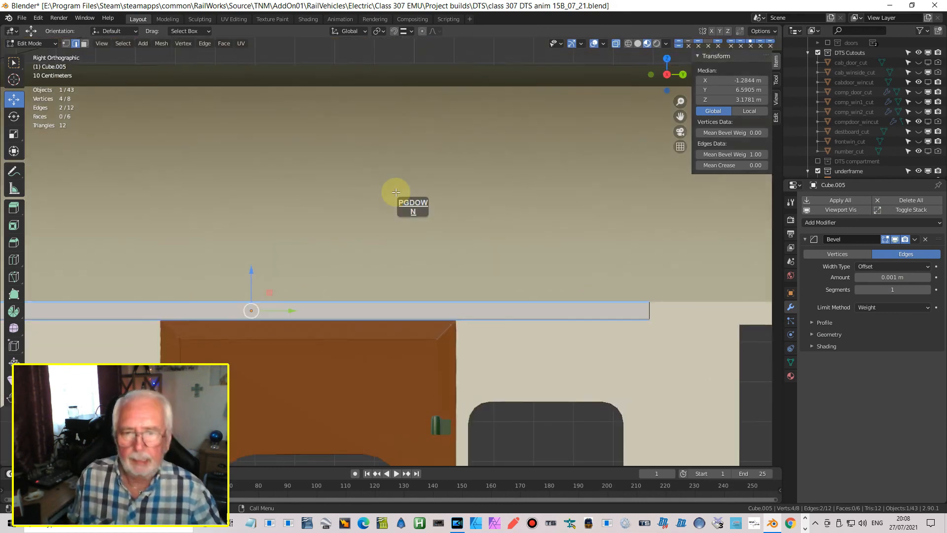
left_click(233, 19)
scroll(606, 266, "down", 3)
scroll(607, 241, "down", 2)
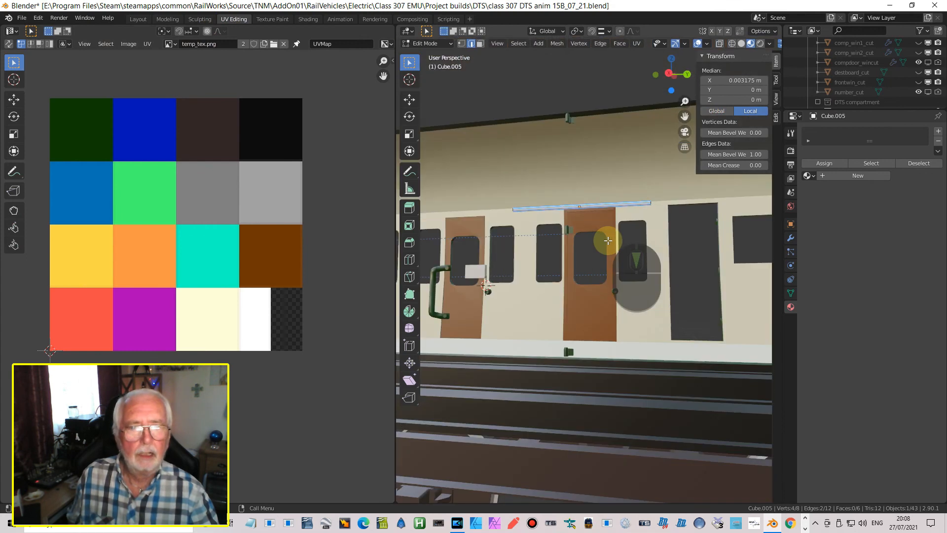
key("a")
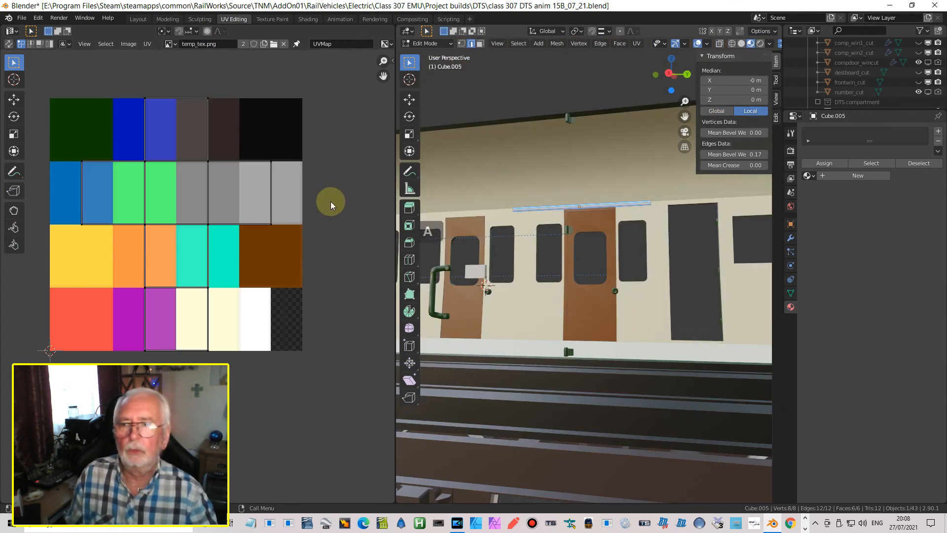
key("s")
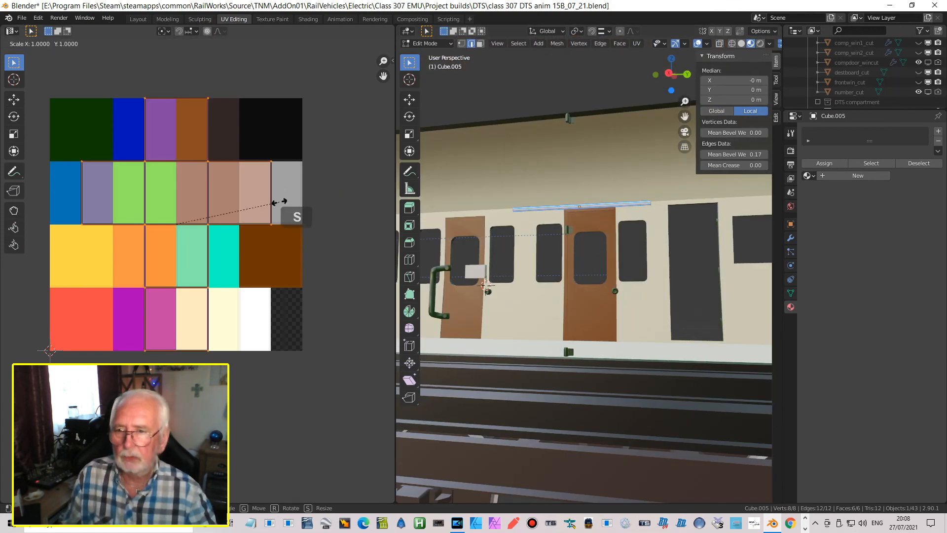
left_click(187, 233)
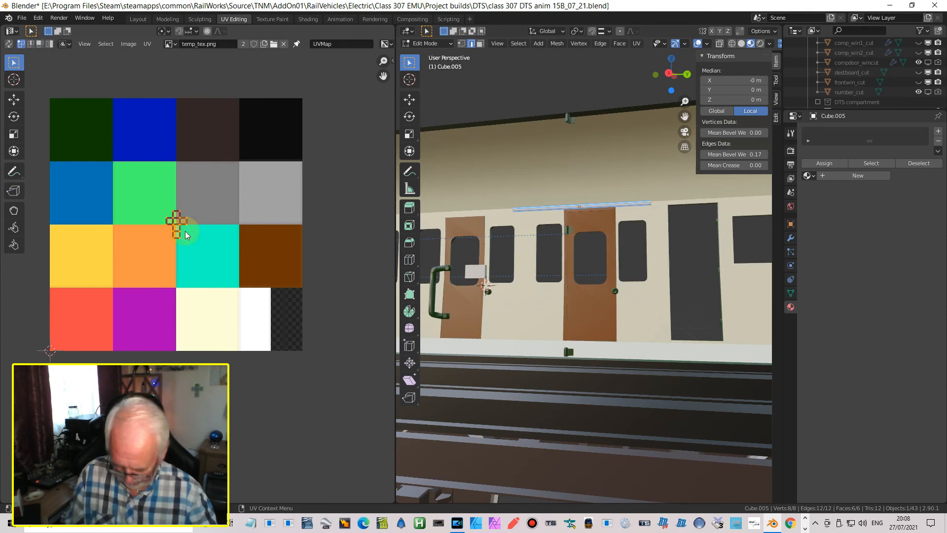
key("g")
left_click(283, 256)
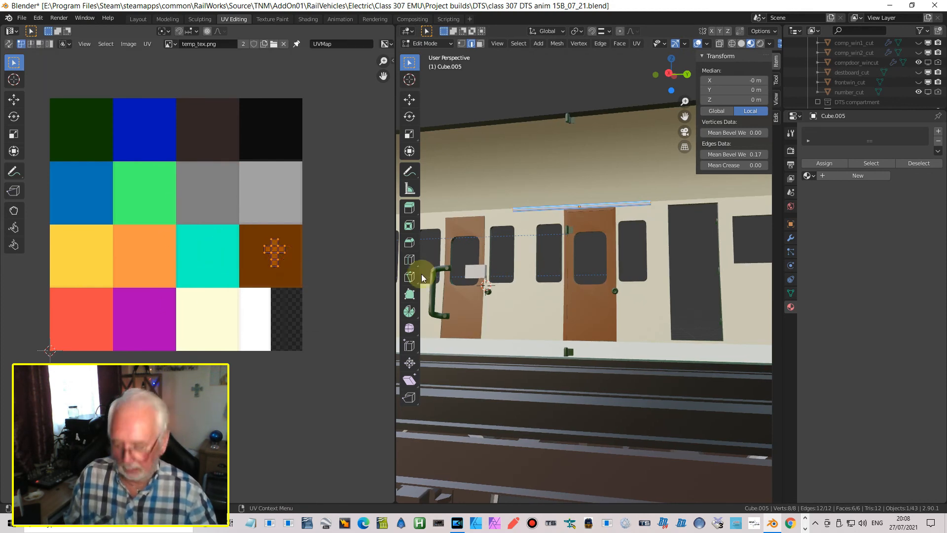
Assign the existing temp material to the horizontal strip above the door.
key("Tab")
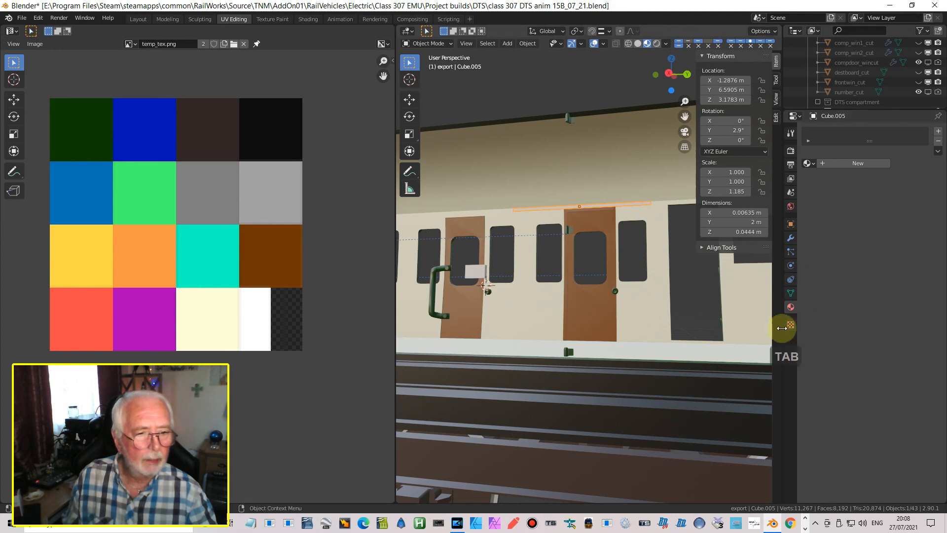
left_click(808, 162)
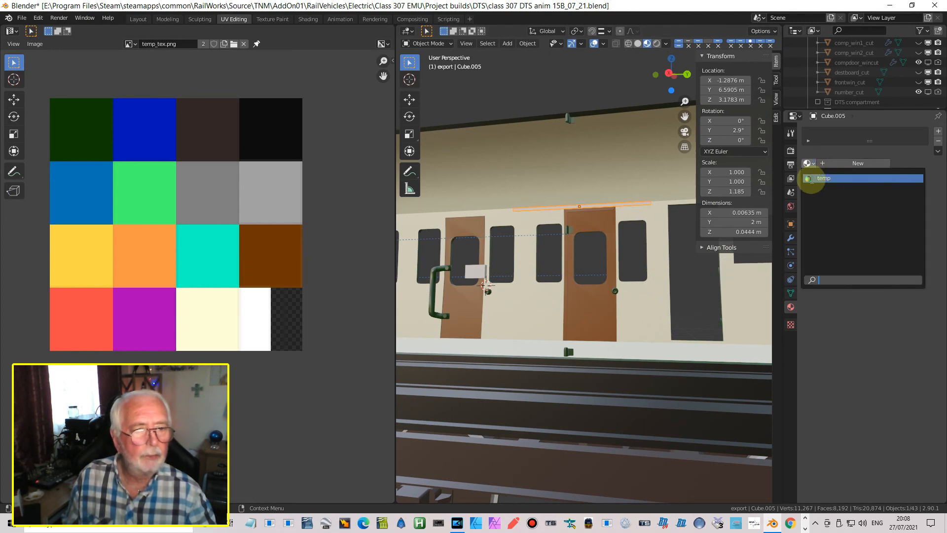
left_click(816, 179)
scroll(592, 271, "up", 3)
scroll(587, 274, "down", 3)
scroll(592, 277, "down", 4)
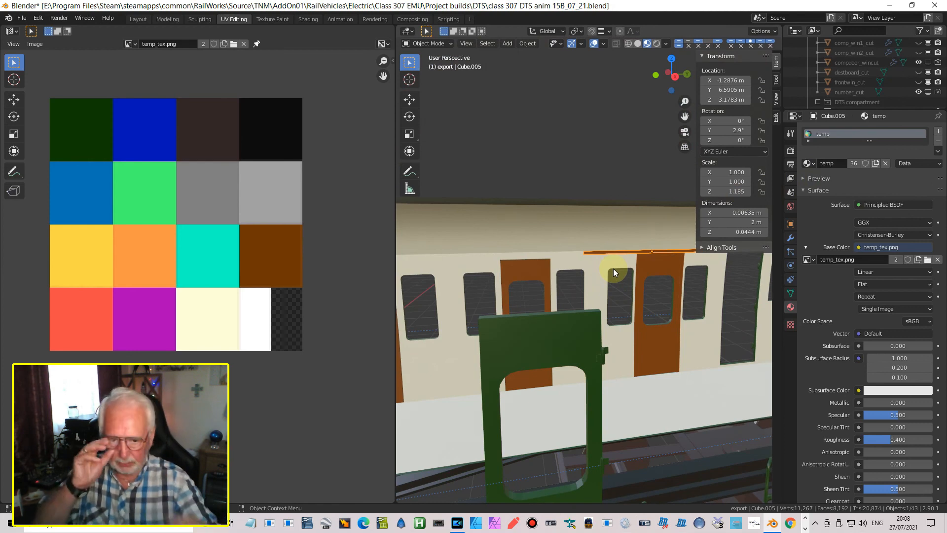
Set the strip's Y location to 0 m and stretch it along Y to about 19 m.
left_click(743, 91)
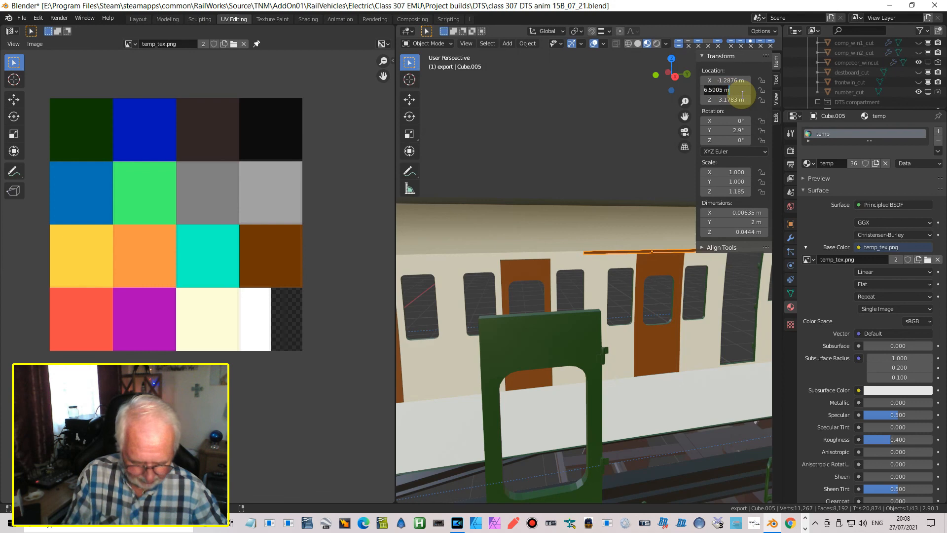
type("0")
key("Return")
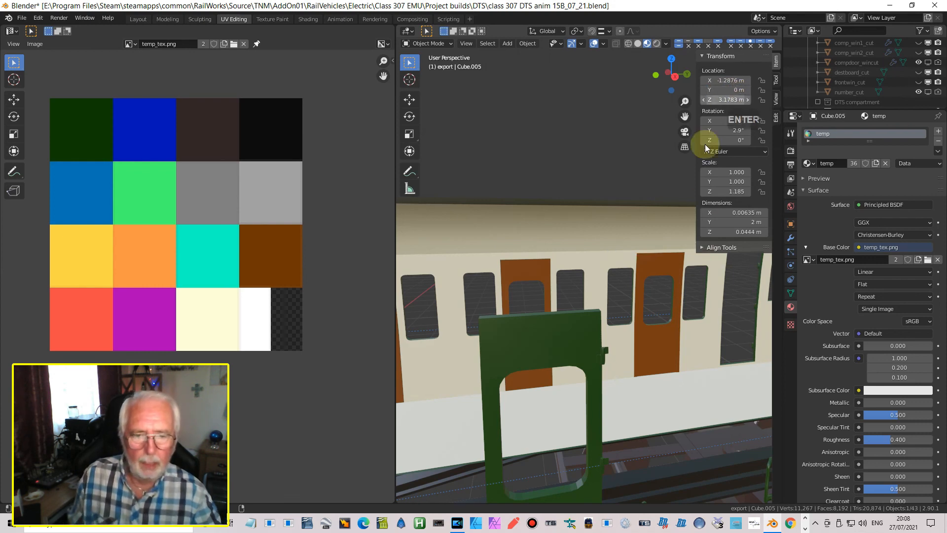
scroll(471, 309, "down", 5)
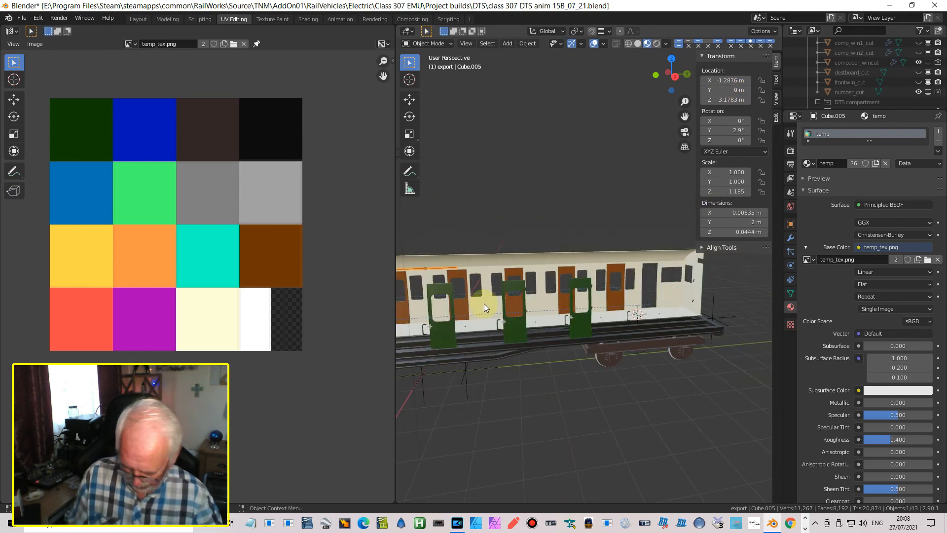
key("s")
key("y")
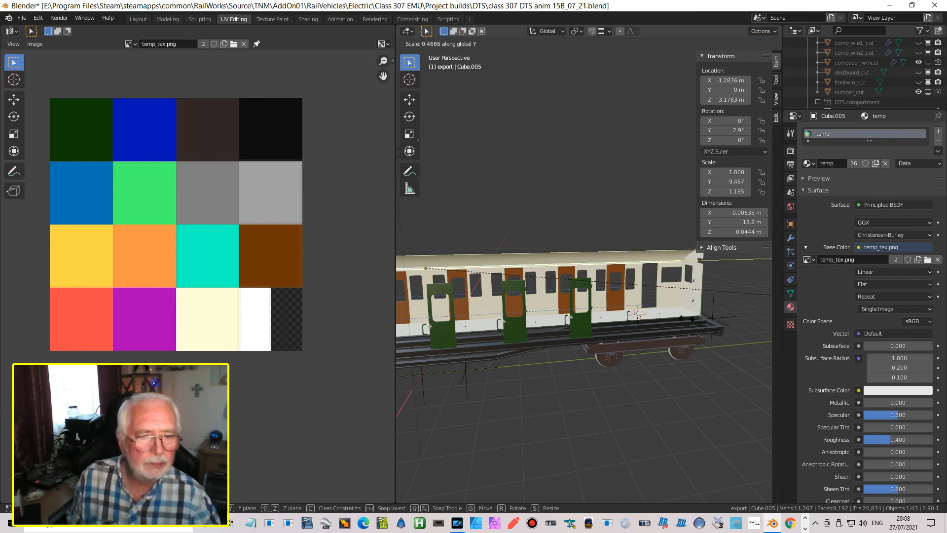
left_click(657, 316)
scroll(657, 313, "up", 6)
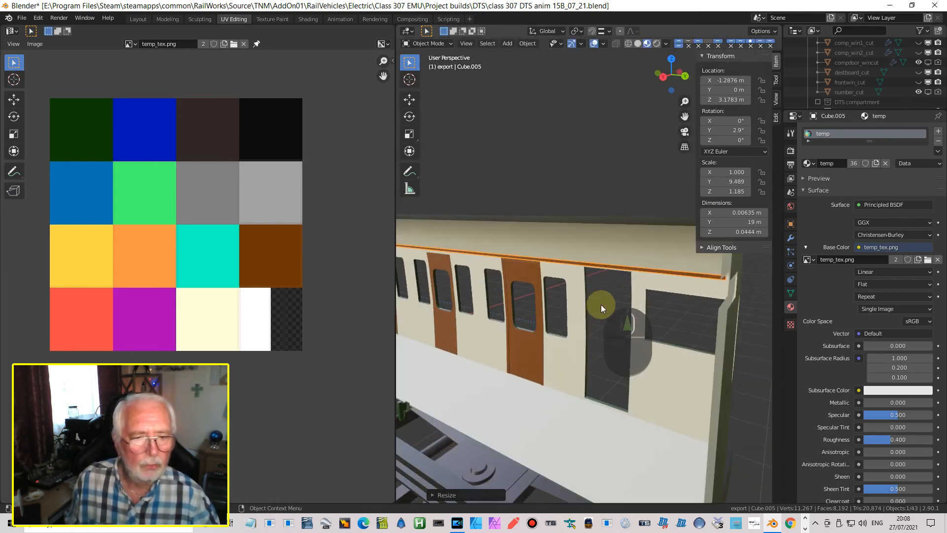
Scale the strip slightly further along Y to about 19.2 m so its end meets the carriage's end wall.
middle_click_drag(641, 296, 529, 319, "shift")
scroll(545, 318, "up", 1)
scroll(533, 317, "up", 1)
scroll(534, 317, "up", 5)
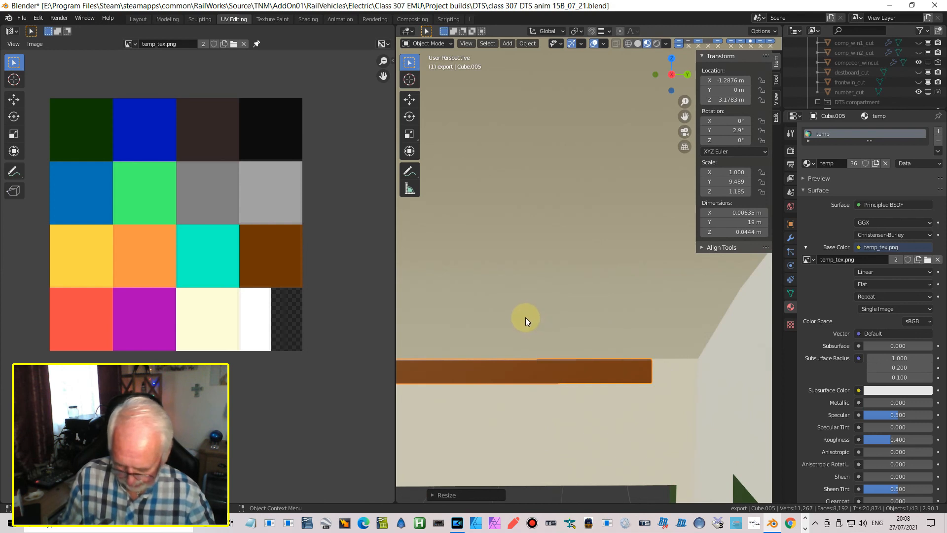
key("s")
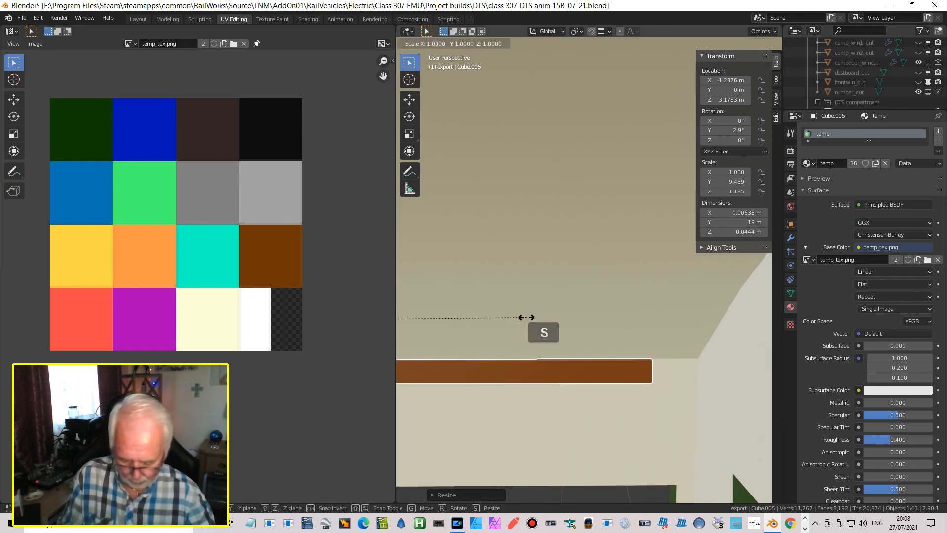
key("y")
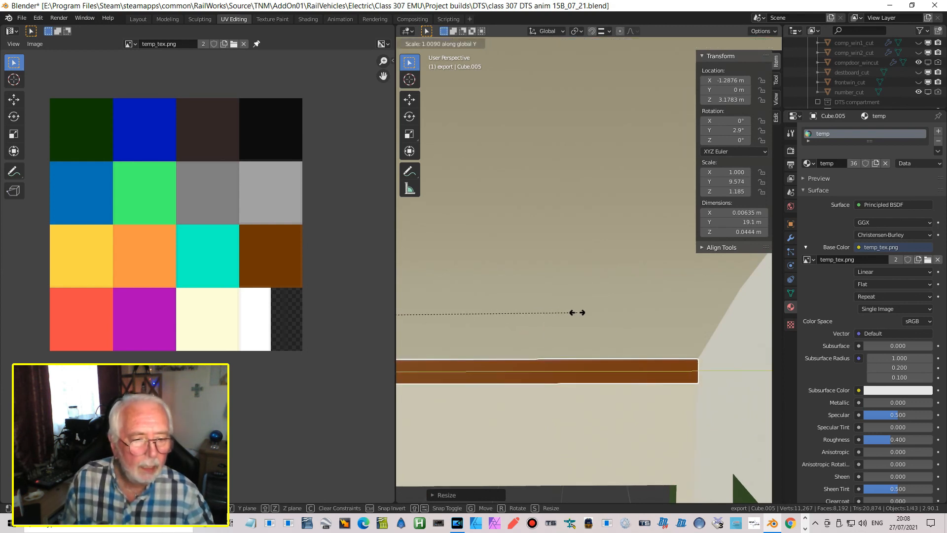
left_click(578, 314)
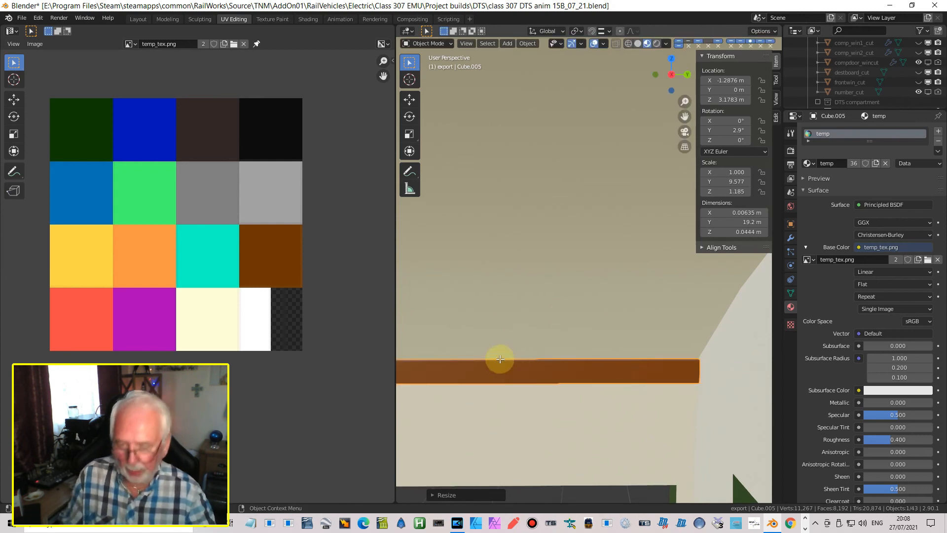
Return to the Layout workspace in Object Mode and apply the long strip's scale.
key("Tab")
scroll(493, 339, "down", 3)
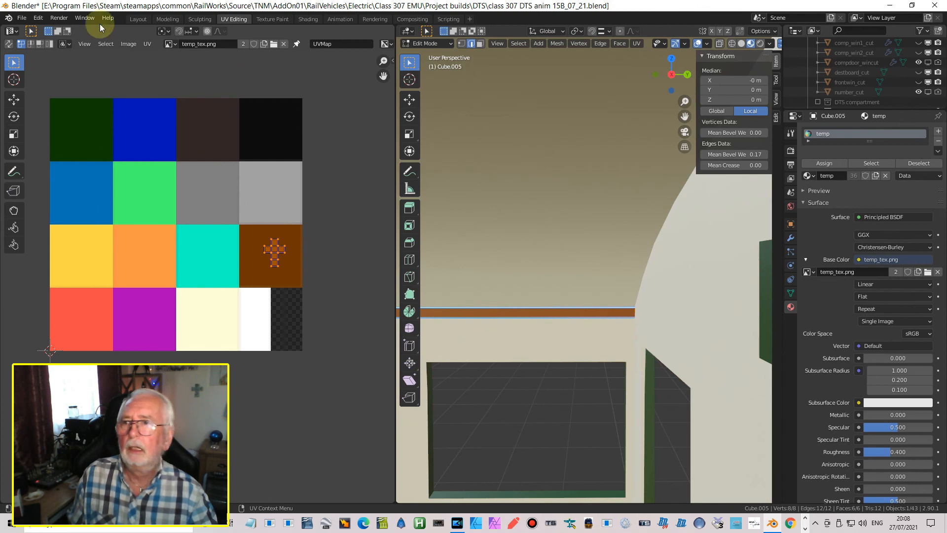
left_click(139, 19)
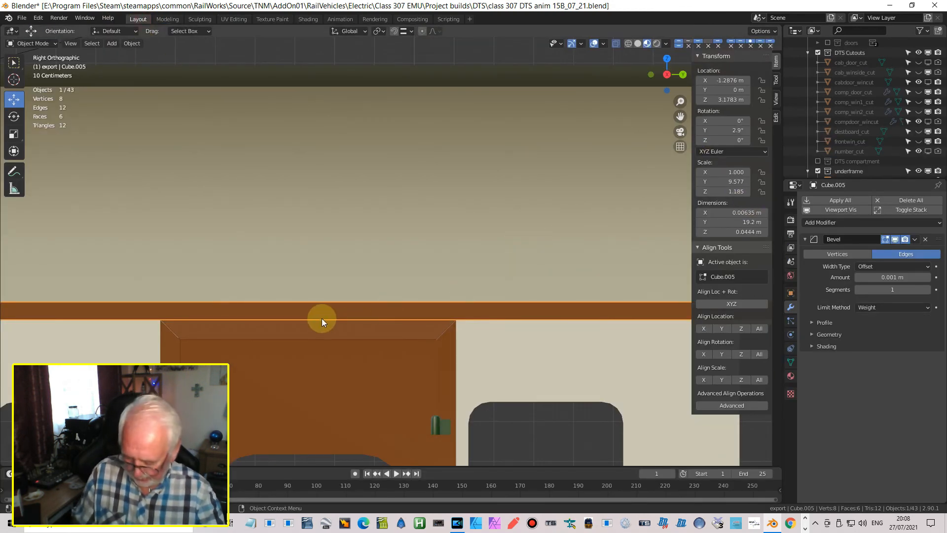
key("ctrl+a")
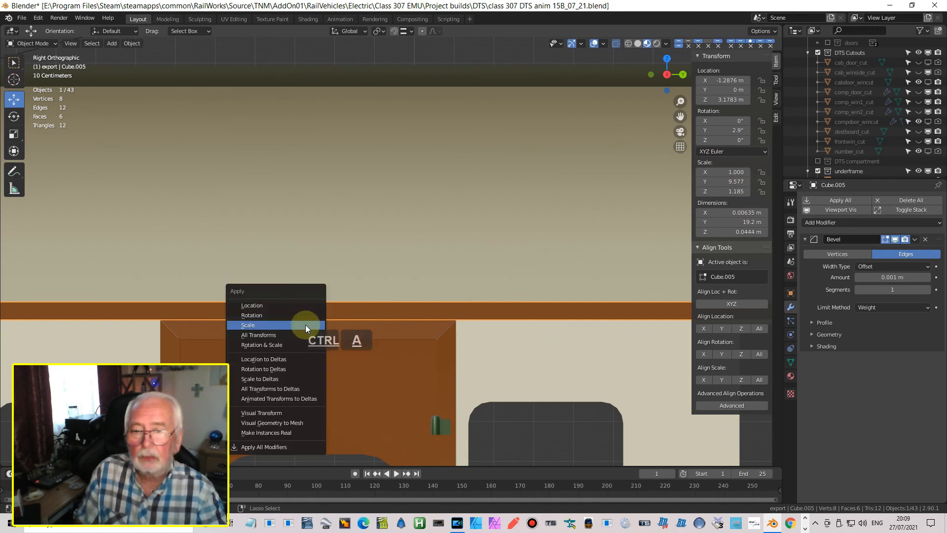
left_click(304, 328)
middle_click_drag(310, 331, 323, 234)
scroll(330, 342, "down", 4)
scroll(322, 241, "down", 2)
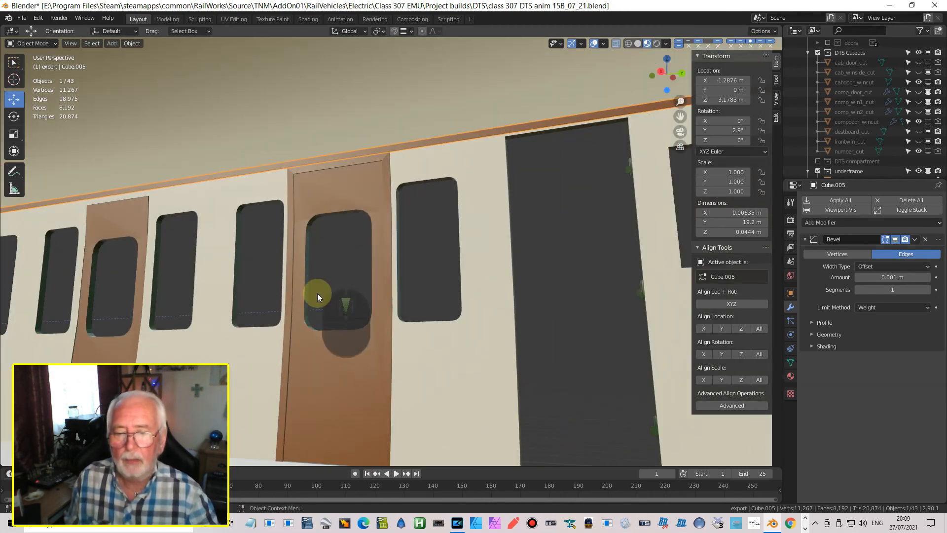
middle_click_drag(317, 293, 305, 279, "shift")
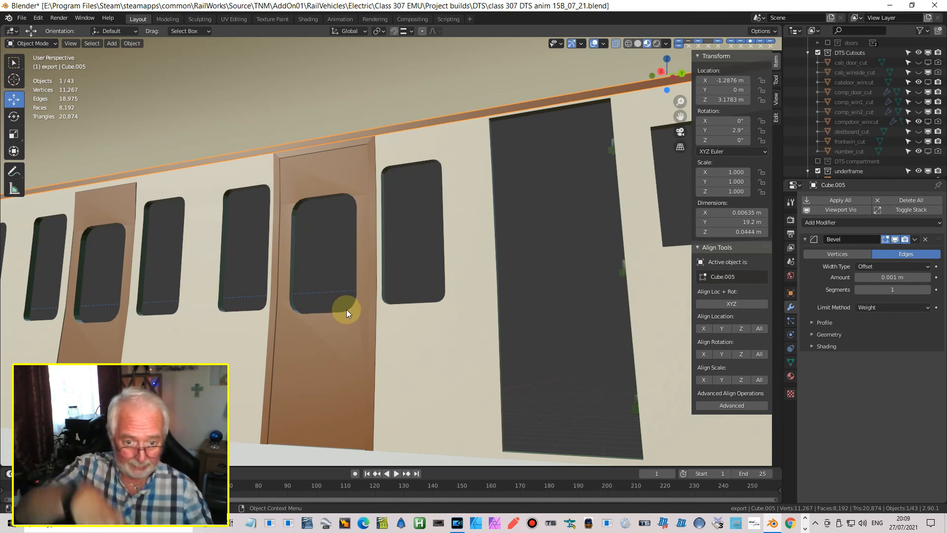
middle_click_drag(327, 321, 329, 333)
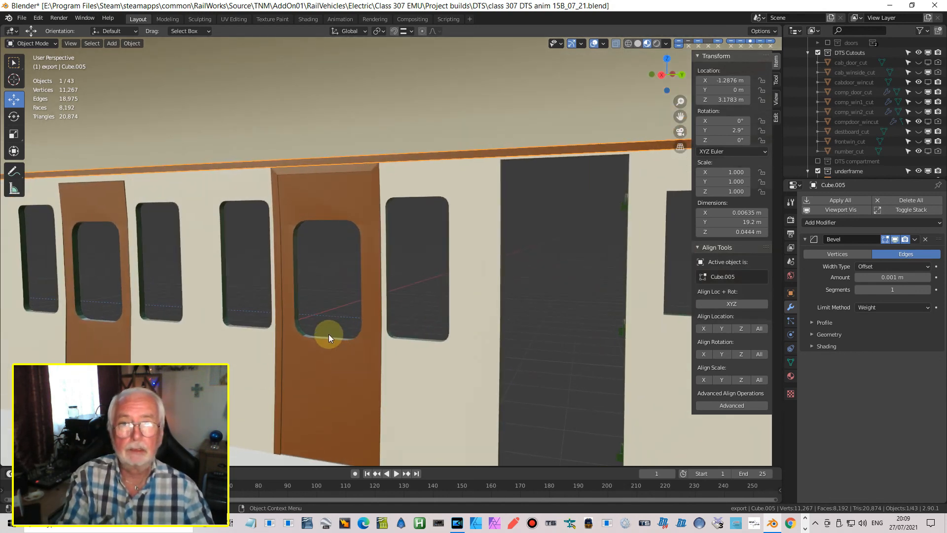